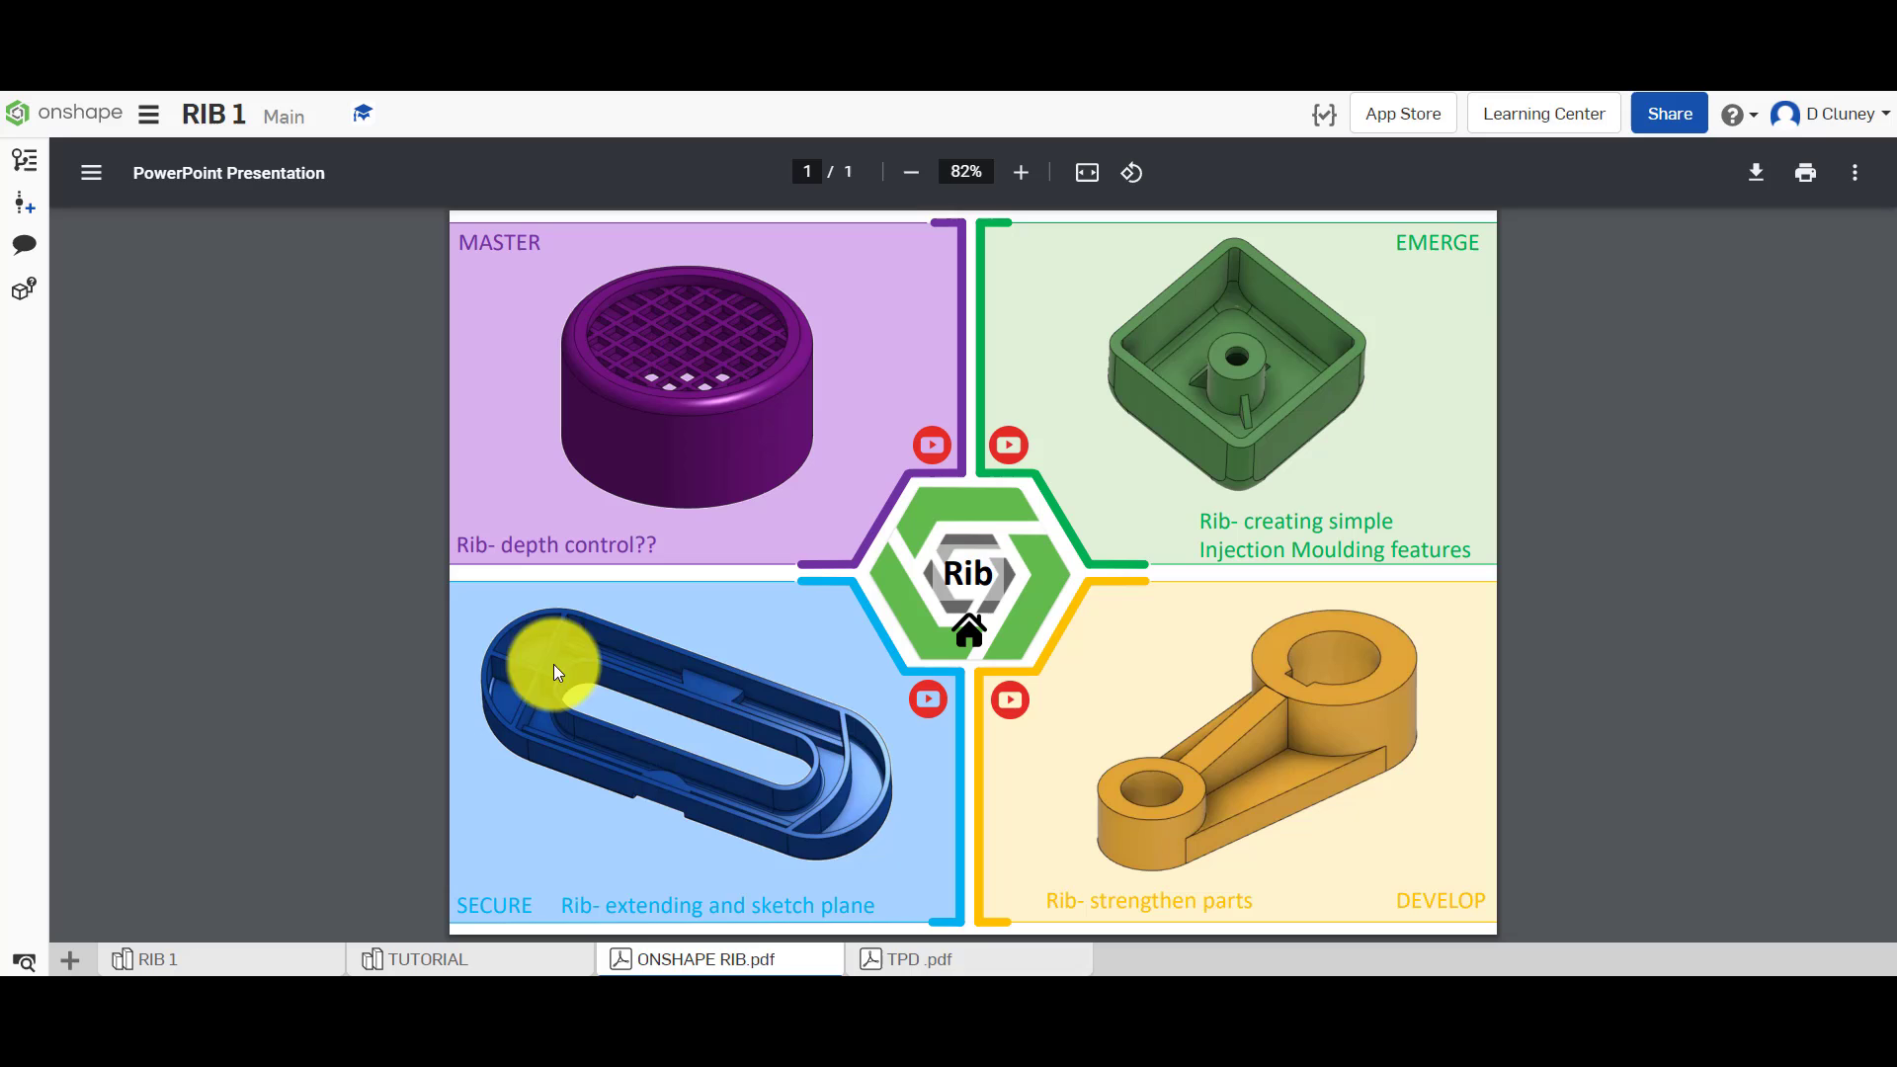
- Open the TPD .pdf page listing the Teaching the Next Generation tutorial links
{"action": "left_click", "coordinate": [914, 956]}
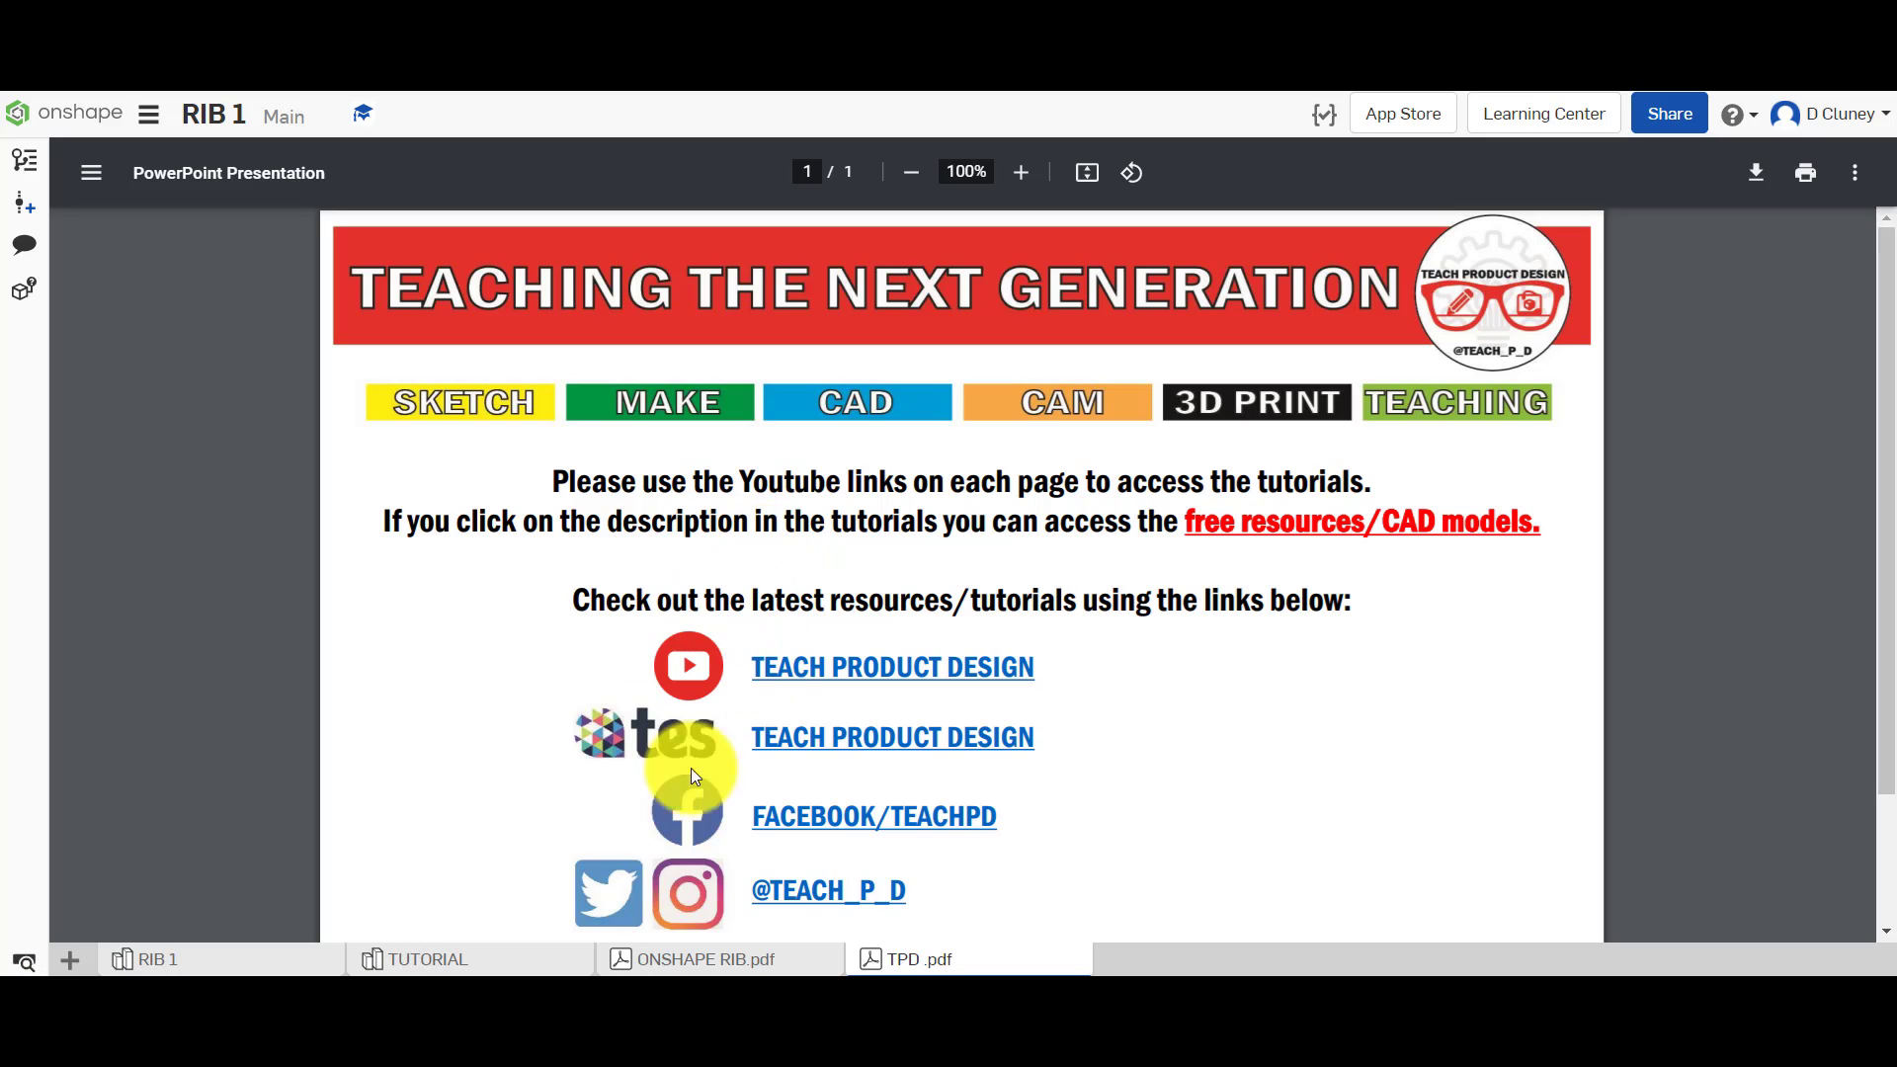
- Inspect the plain TUTORIAL box and the finished ribbed box in RIB 1 from several angles
{"action": "left_click", "coordinate": [450, 961]}
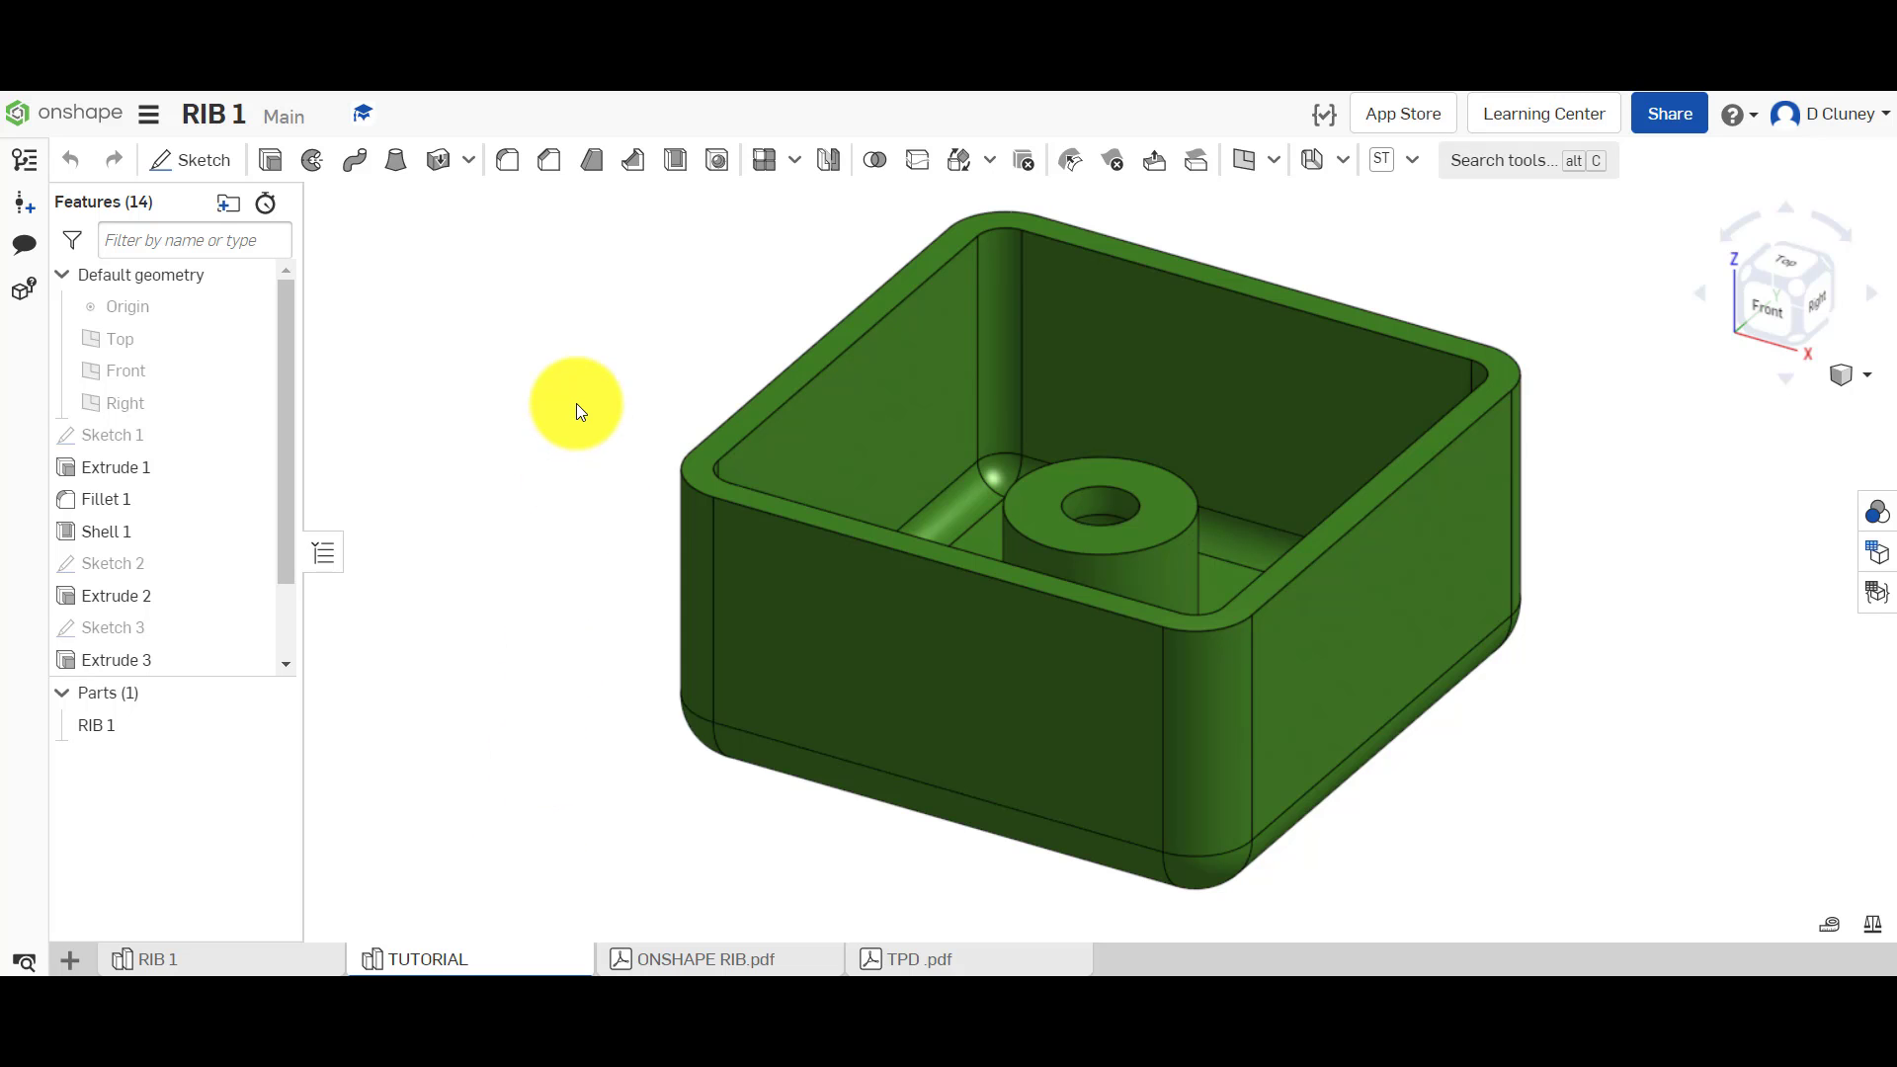
{"action": "mouse_move", "coordinate": [580, 406]}
{"action": "right_mouse_down"}
{"action": "mouse_move", "coordinate": [584, 495]}
{"action": "mouse_move", "coordinate": [581, 407]}
{"action": "mouse_move", "coordinate": [580, 425]}
{"action": "right_mouse_up"}
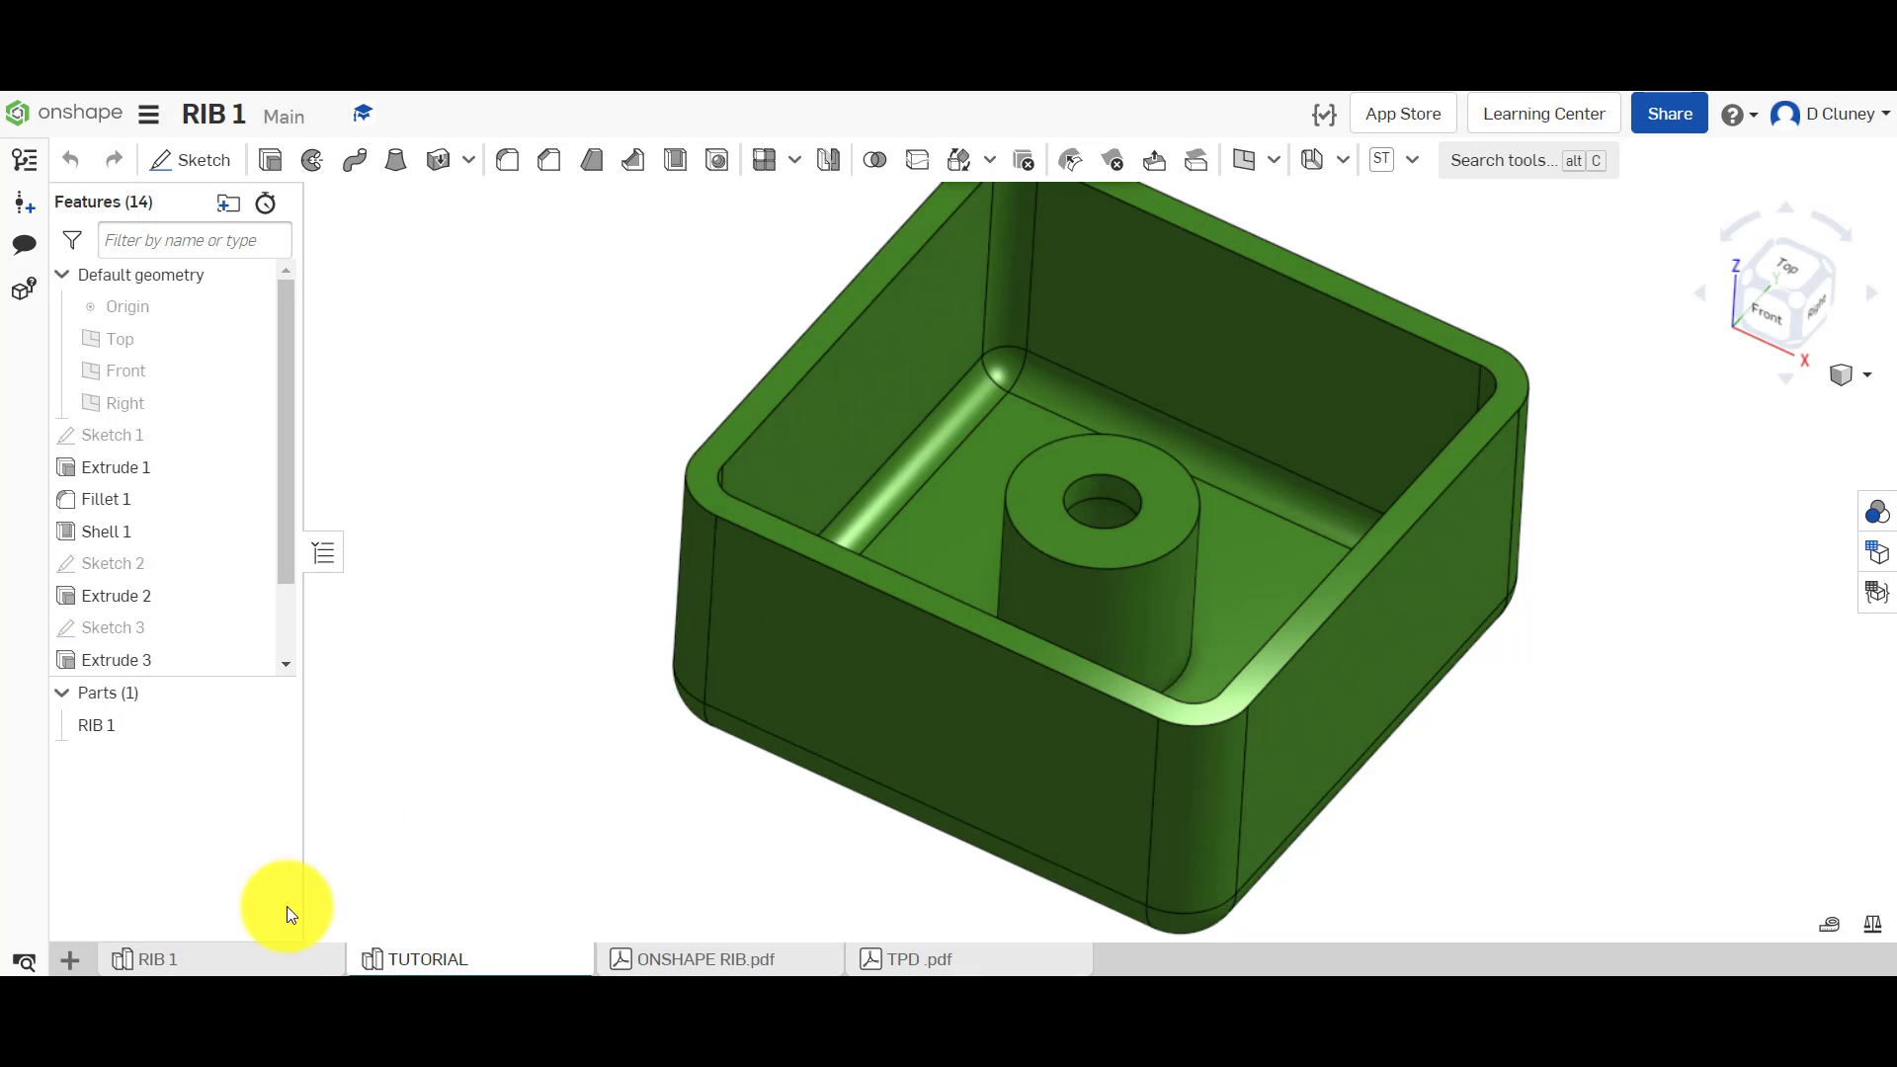
{"action": "left_click", "coordinate": [253, 955]}
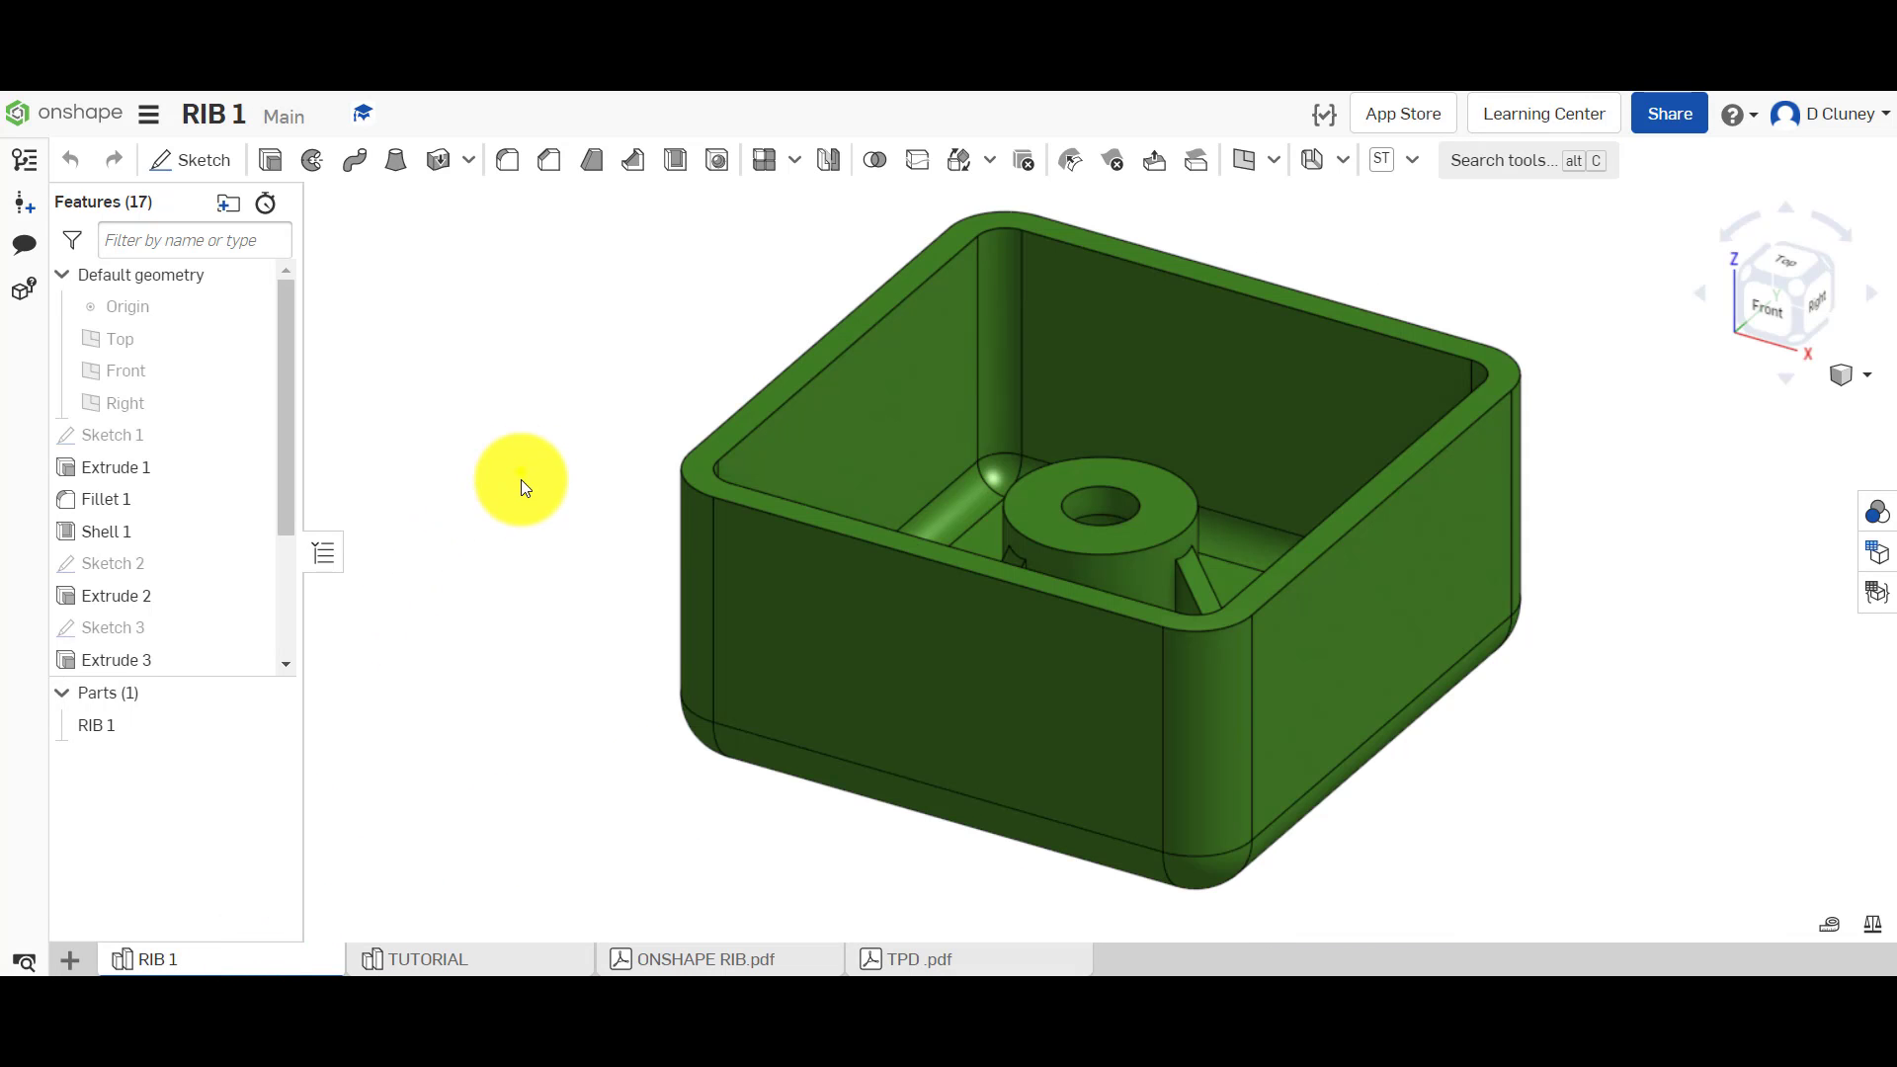
{"action": "right_click_drag", "start_coordinate": [520, 479], "coordinate": [524, 530]}
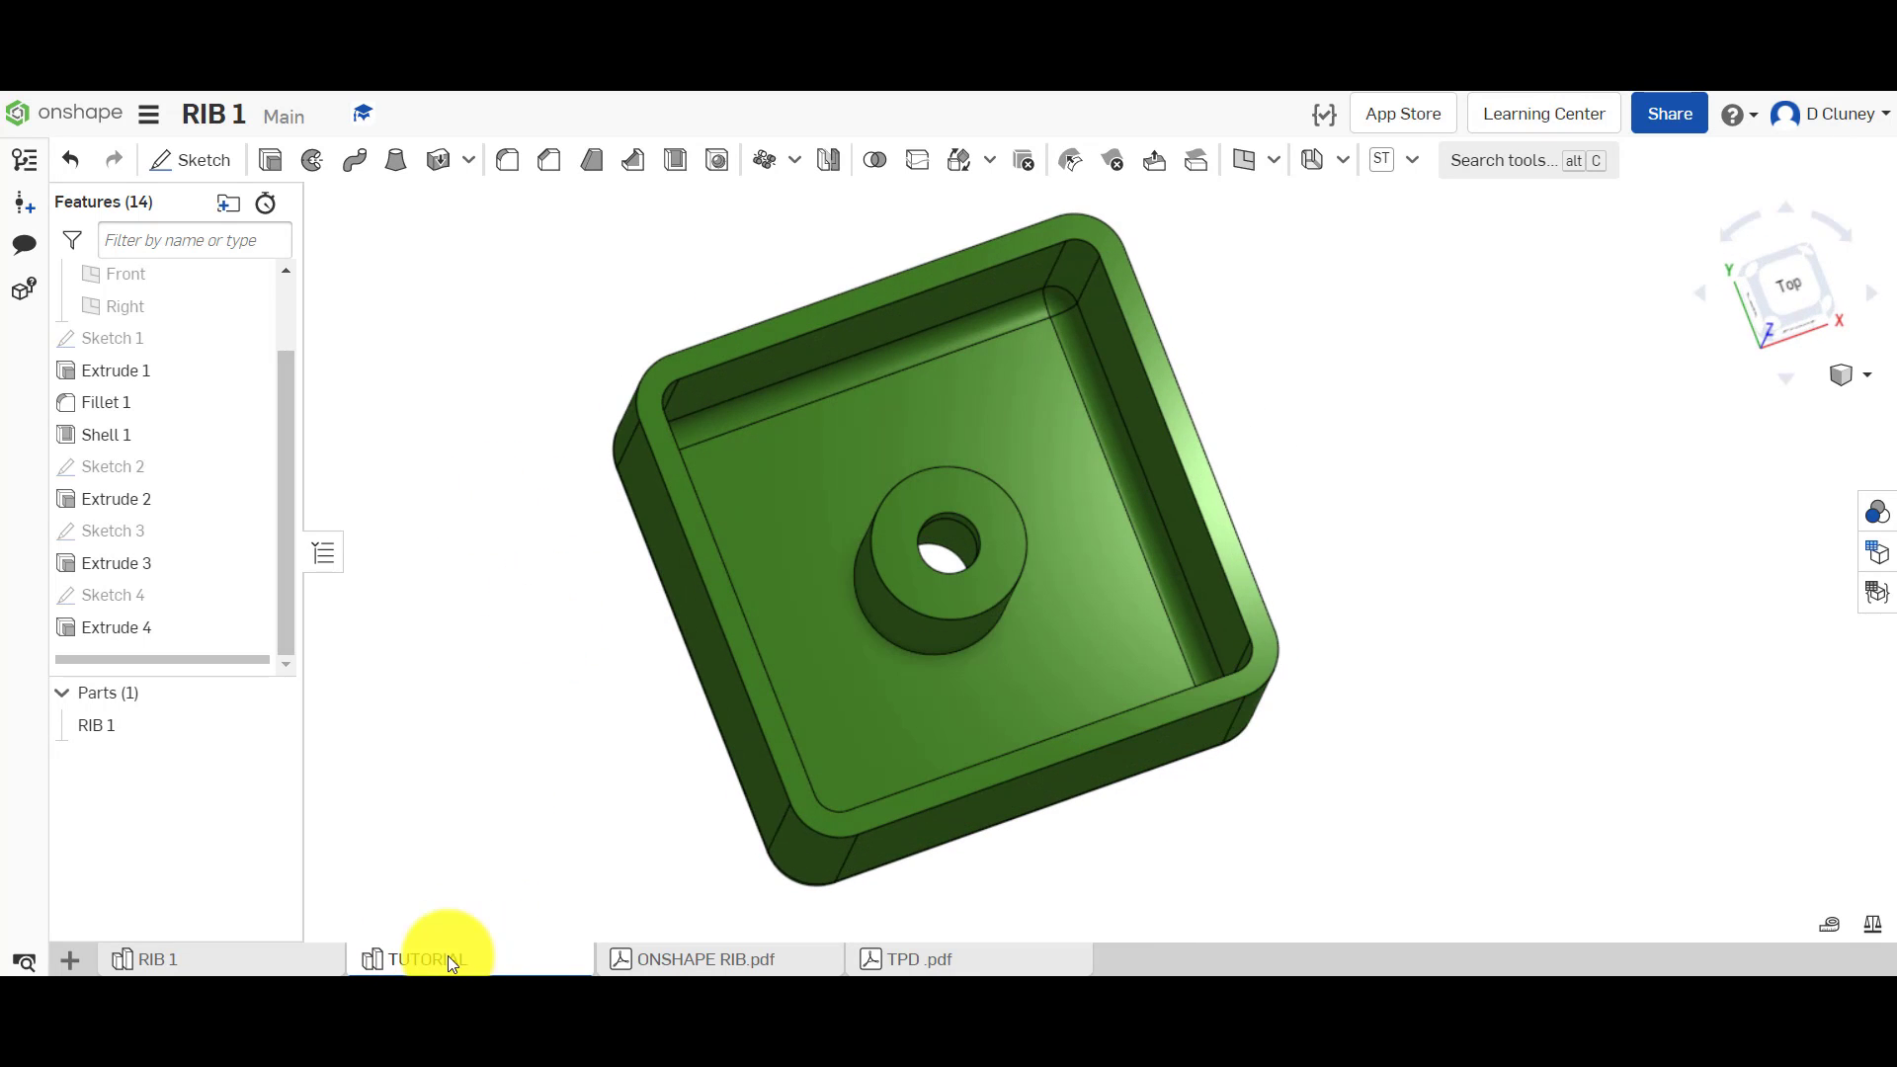
{"action": "right_click_drag", "start_coordinate": [498, 705], "coordinate": [508, 483]}
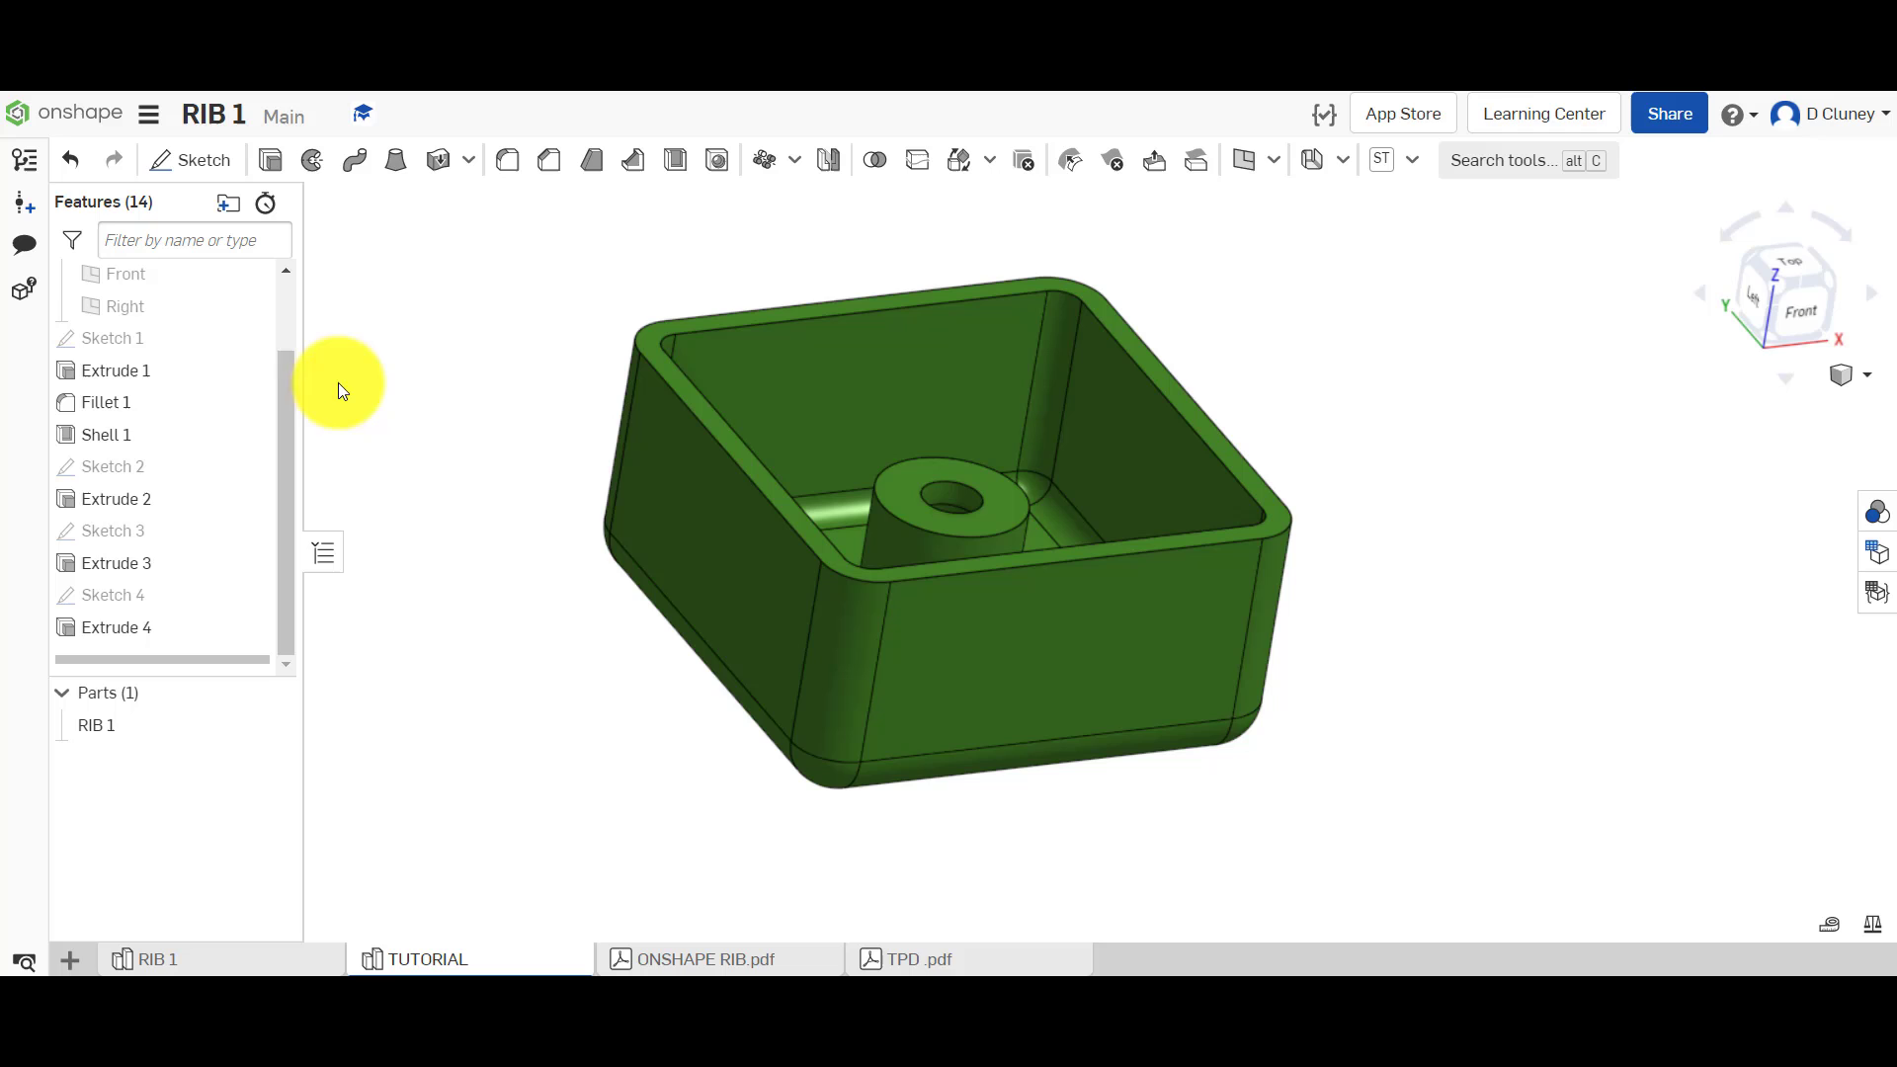
- Show the Front plane and section the box along it
{"action": "left_click", "coordinate": [288, 304]}
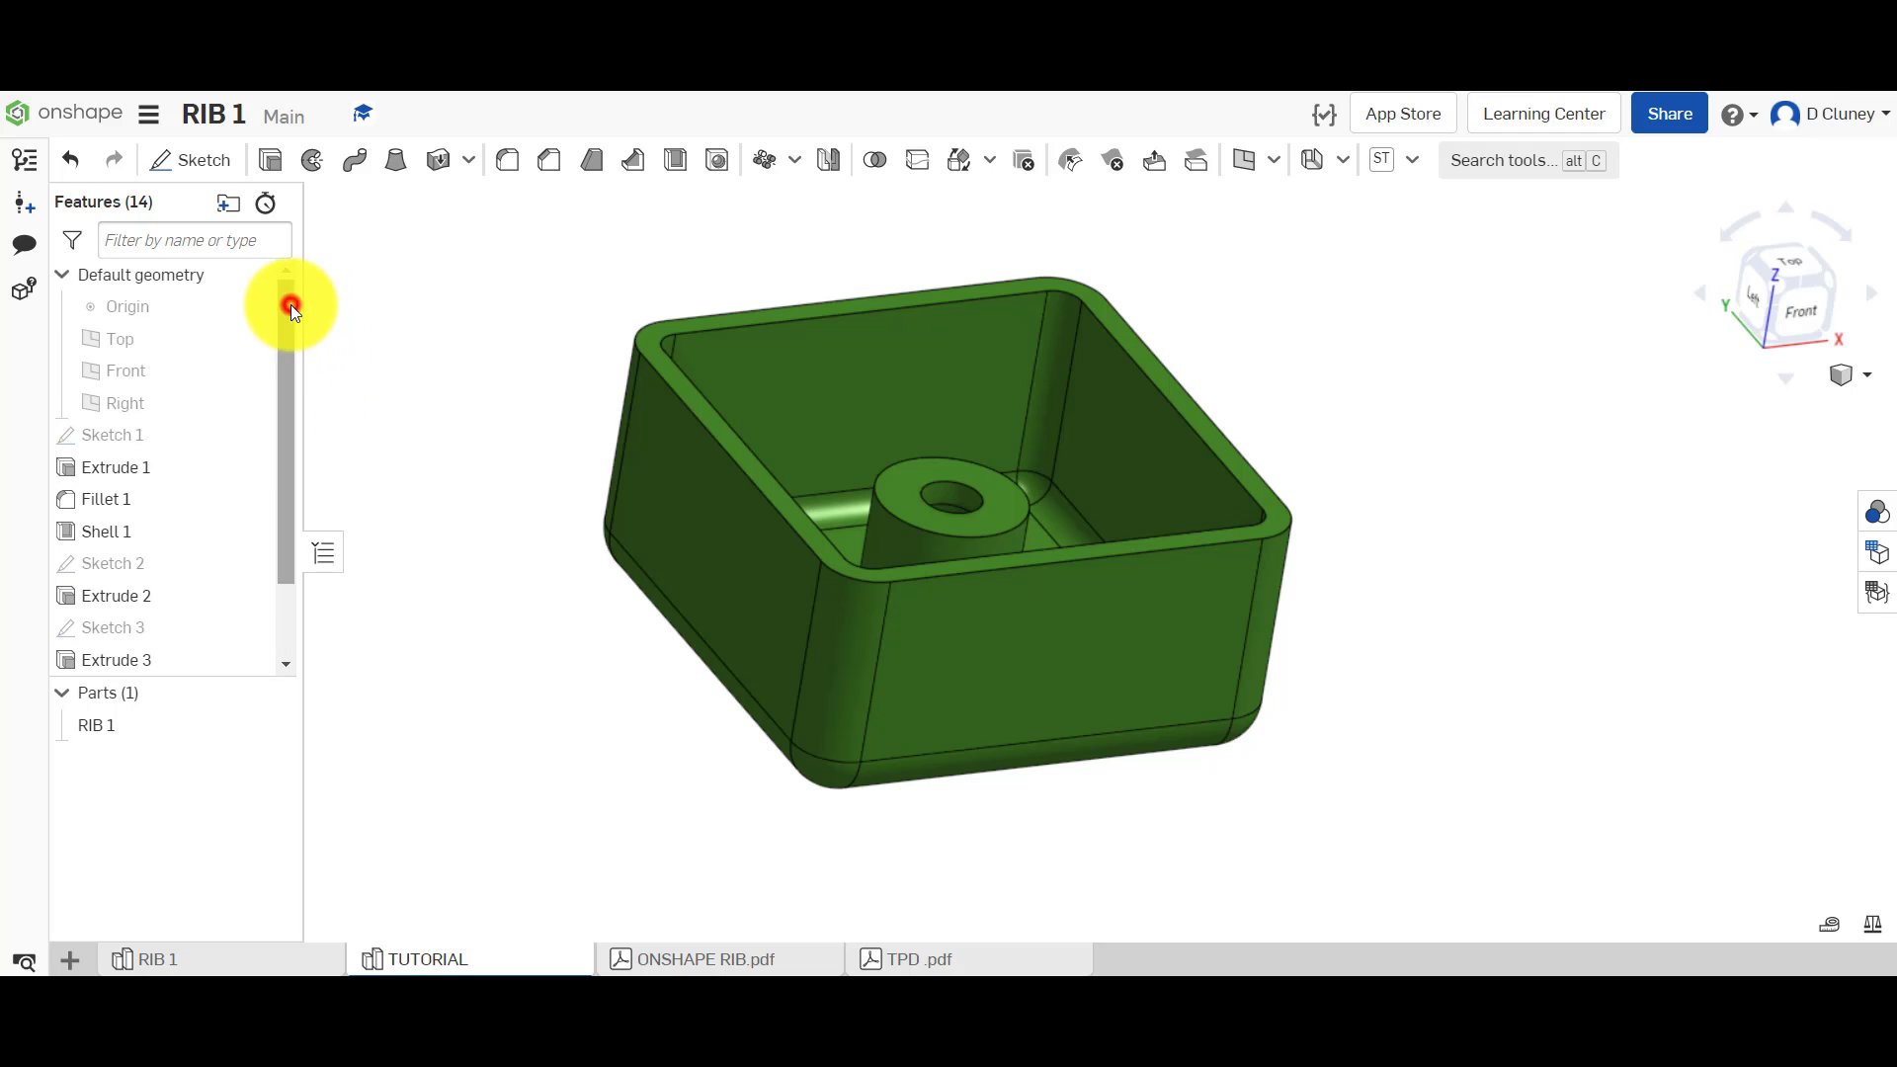
{"action": "left_click", "coordinate": [241, 371]}
{"action": "scroll", "coordinate": [484, 520], "scroll_direction": "down", "scroll_amount": 3}
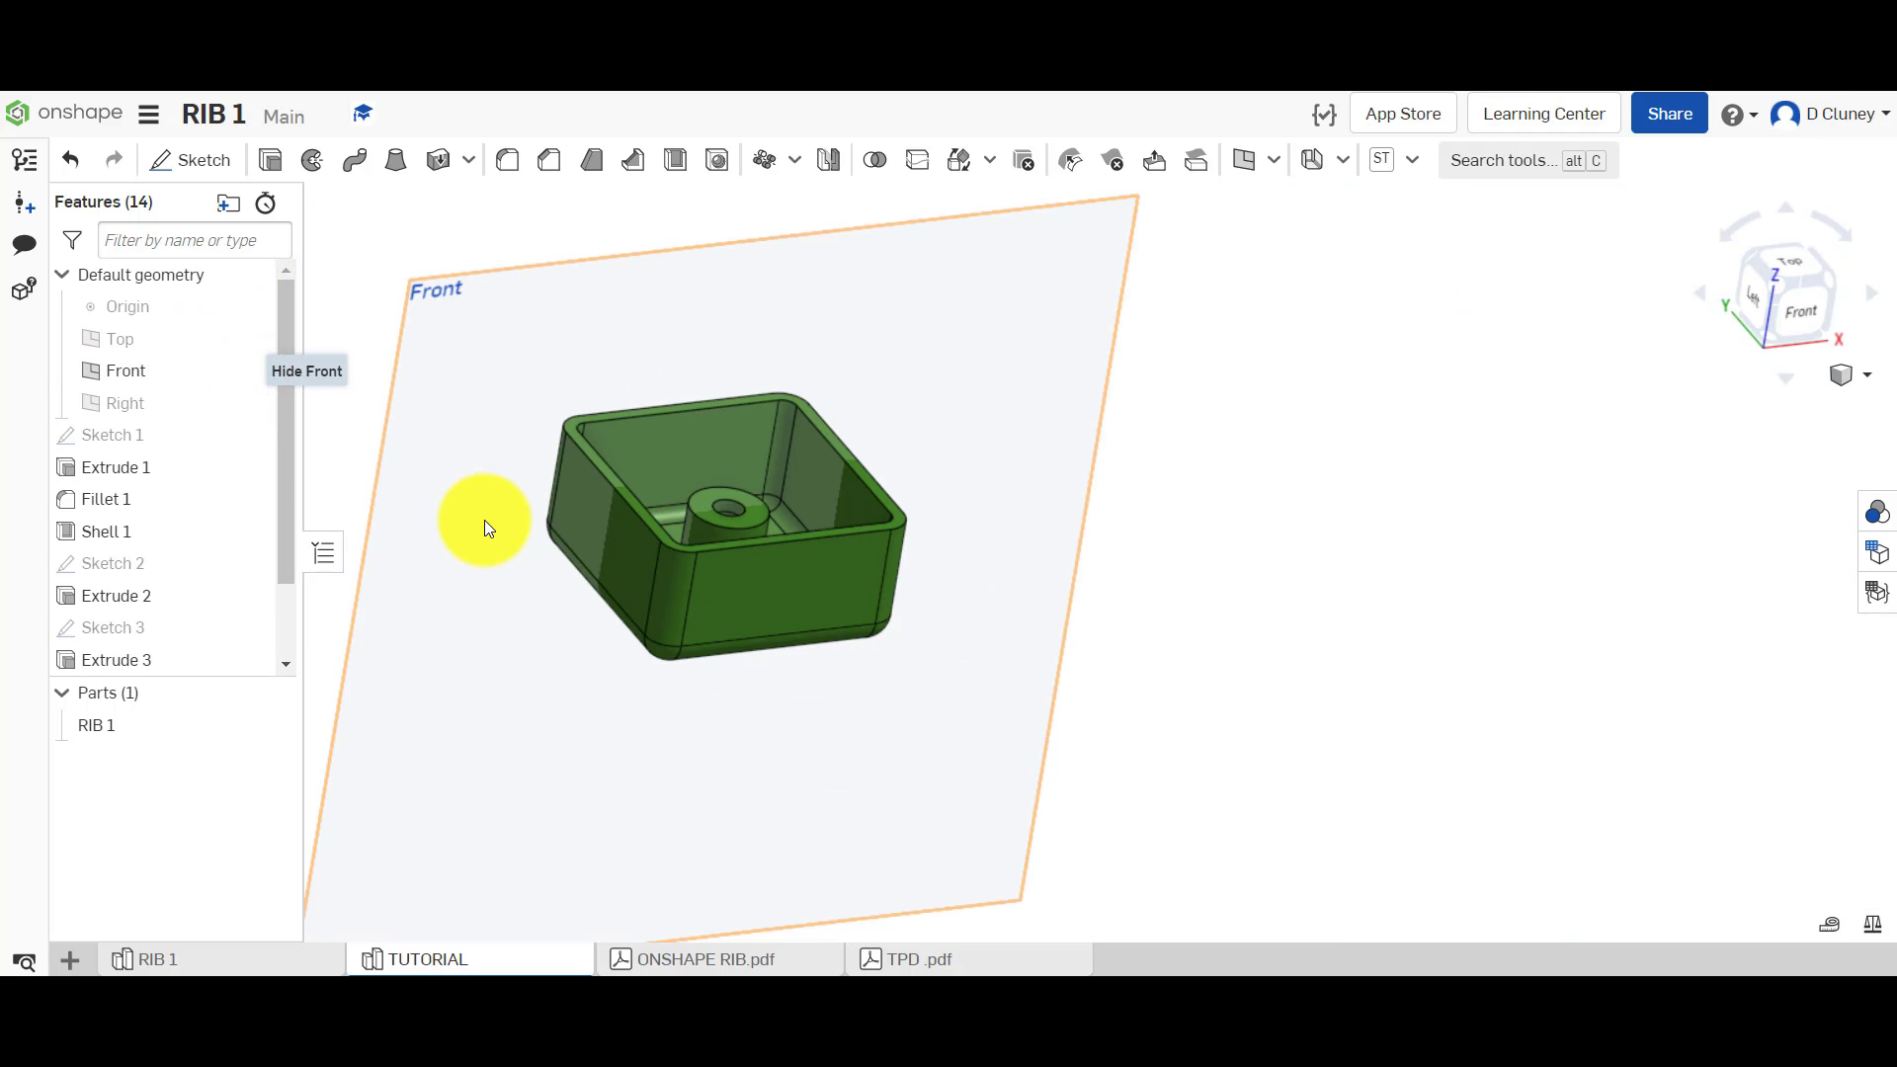
{"action": "right_click", "coordinate": [483, 314]}
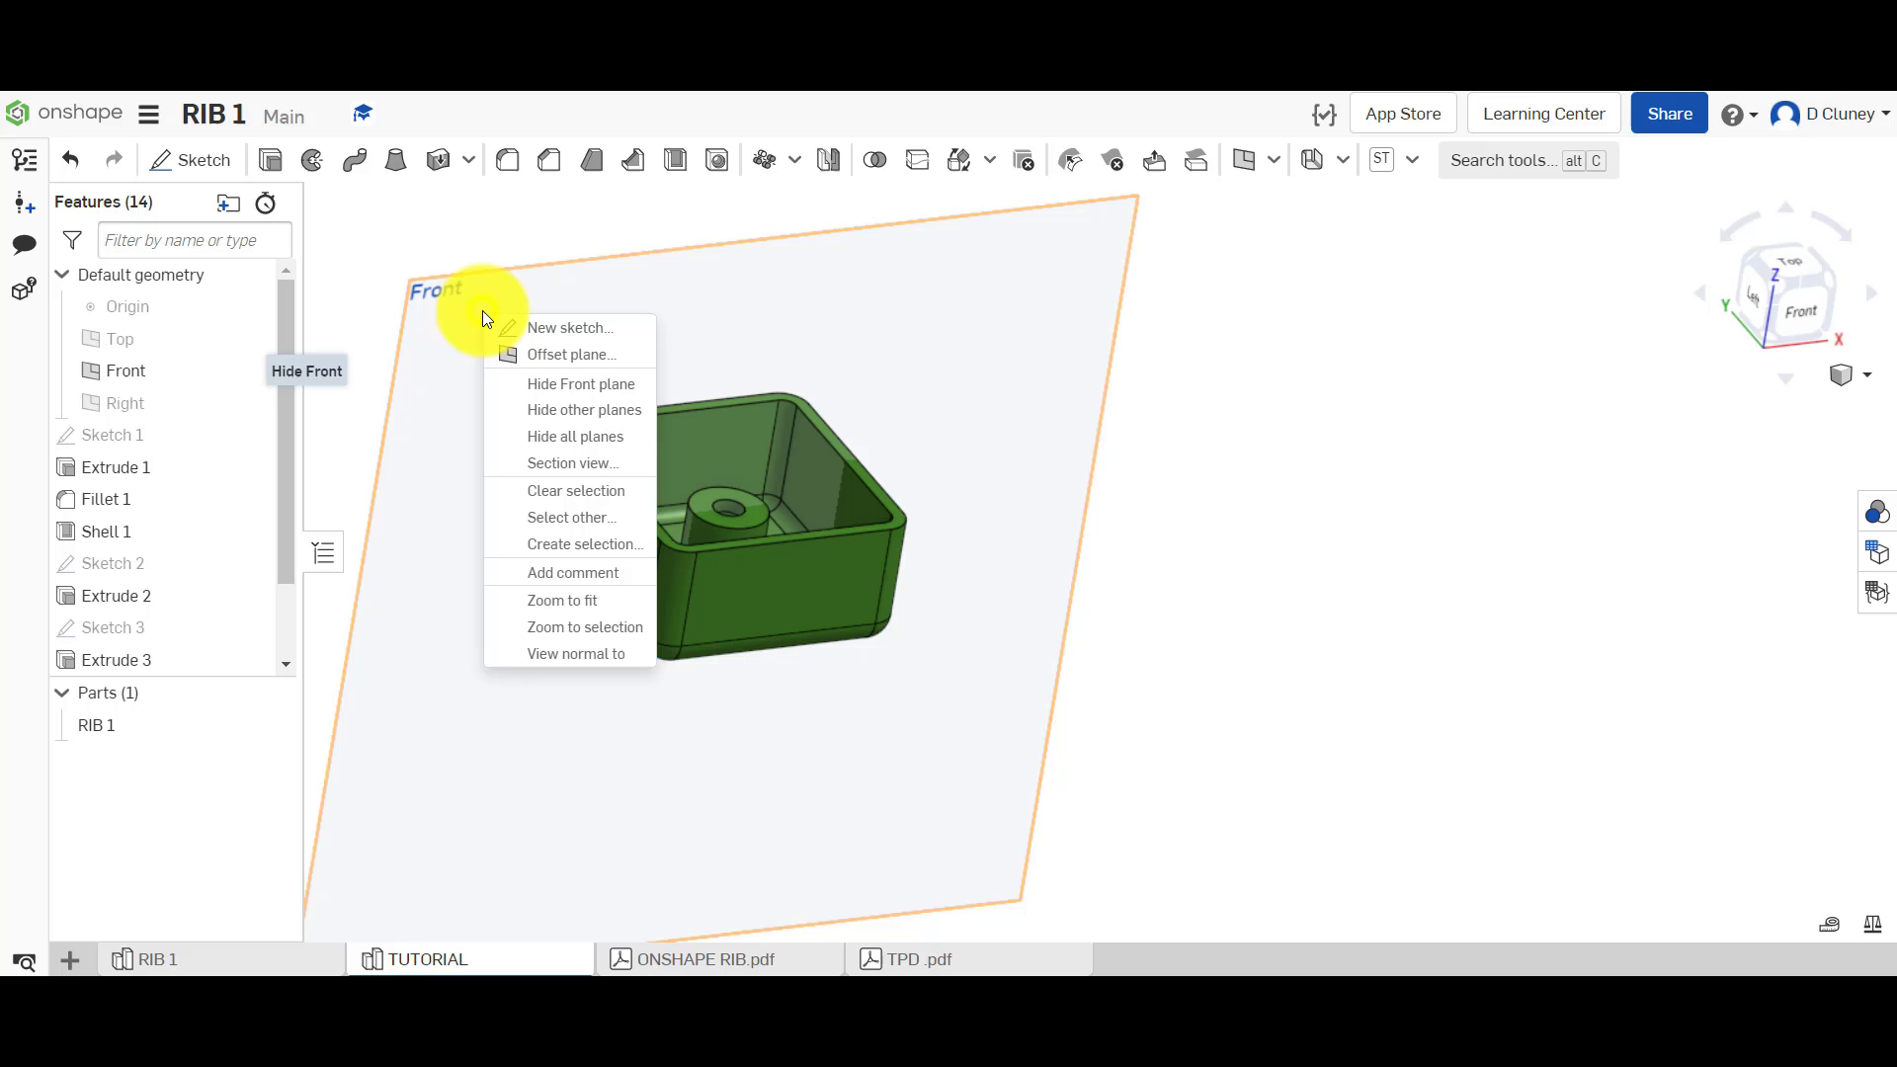
{"action": "left_click", "coordinate": [599, 464]}
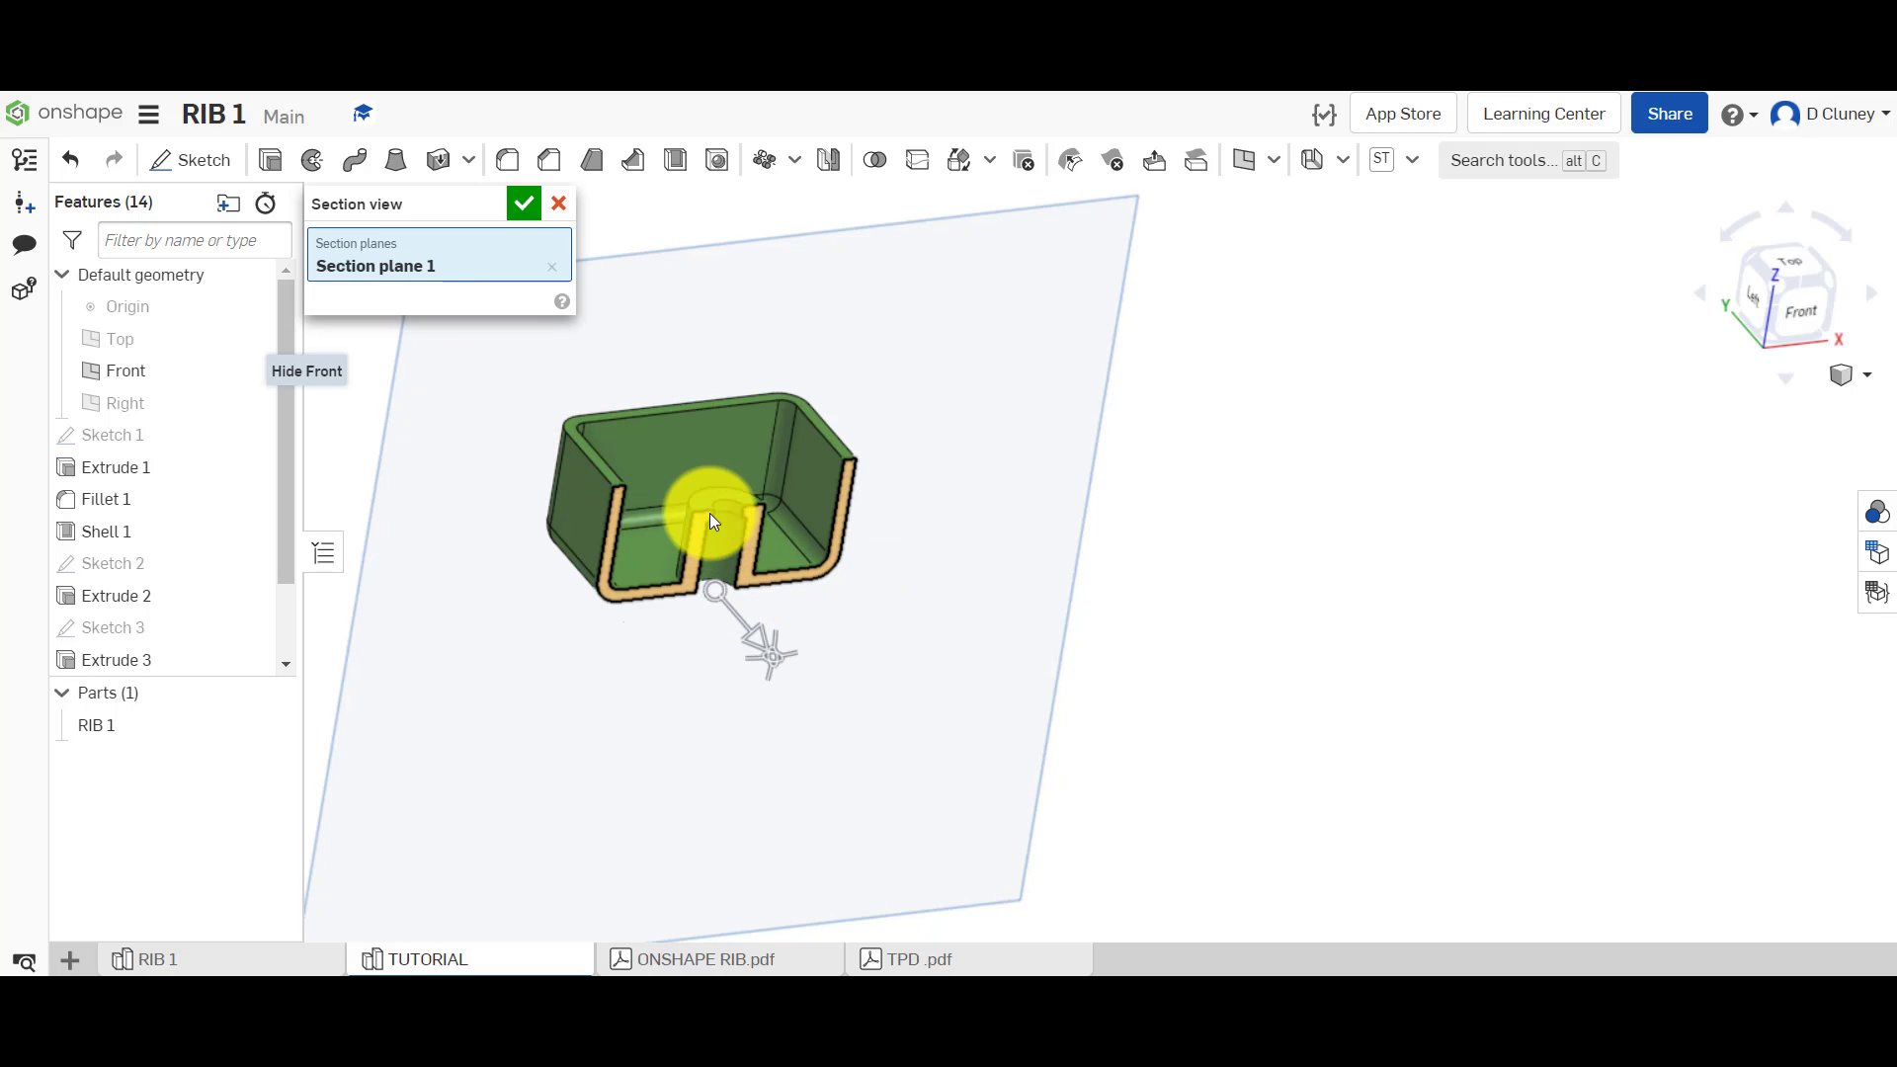
{"action": "left_click", "coordinate": [521, 207]}
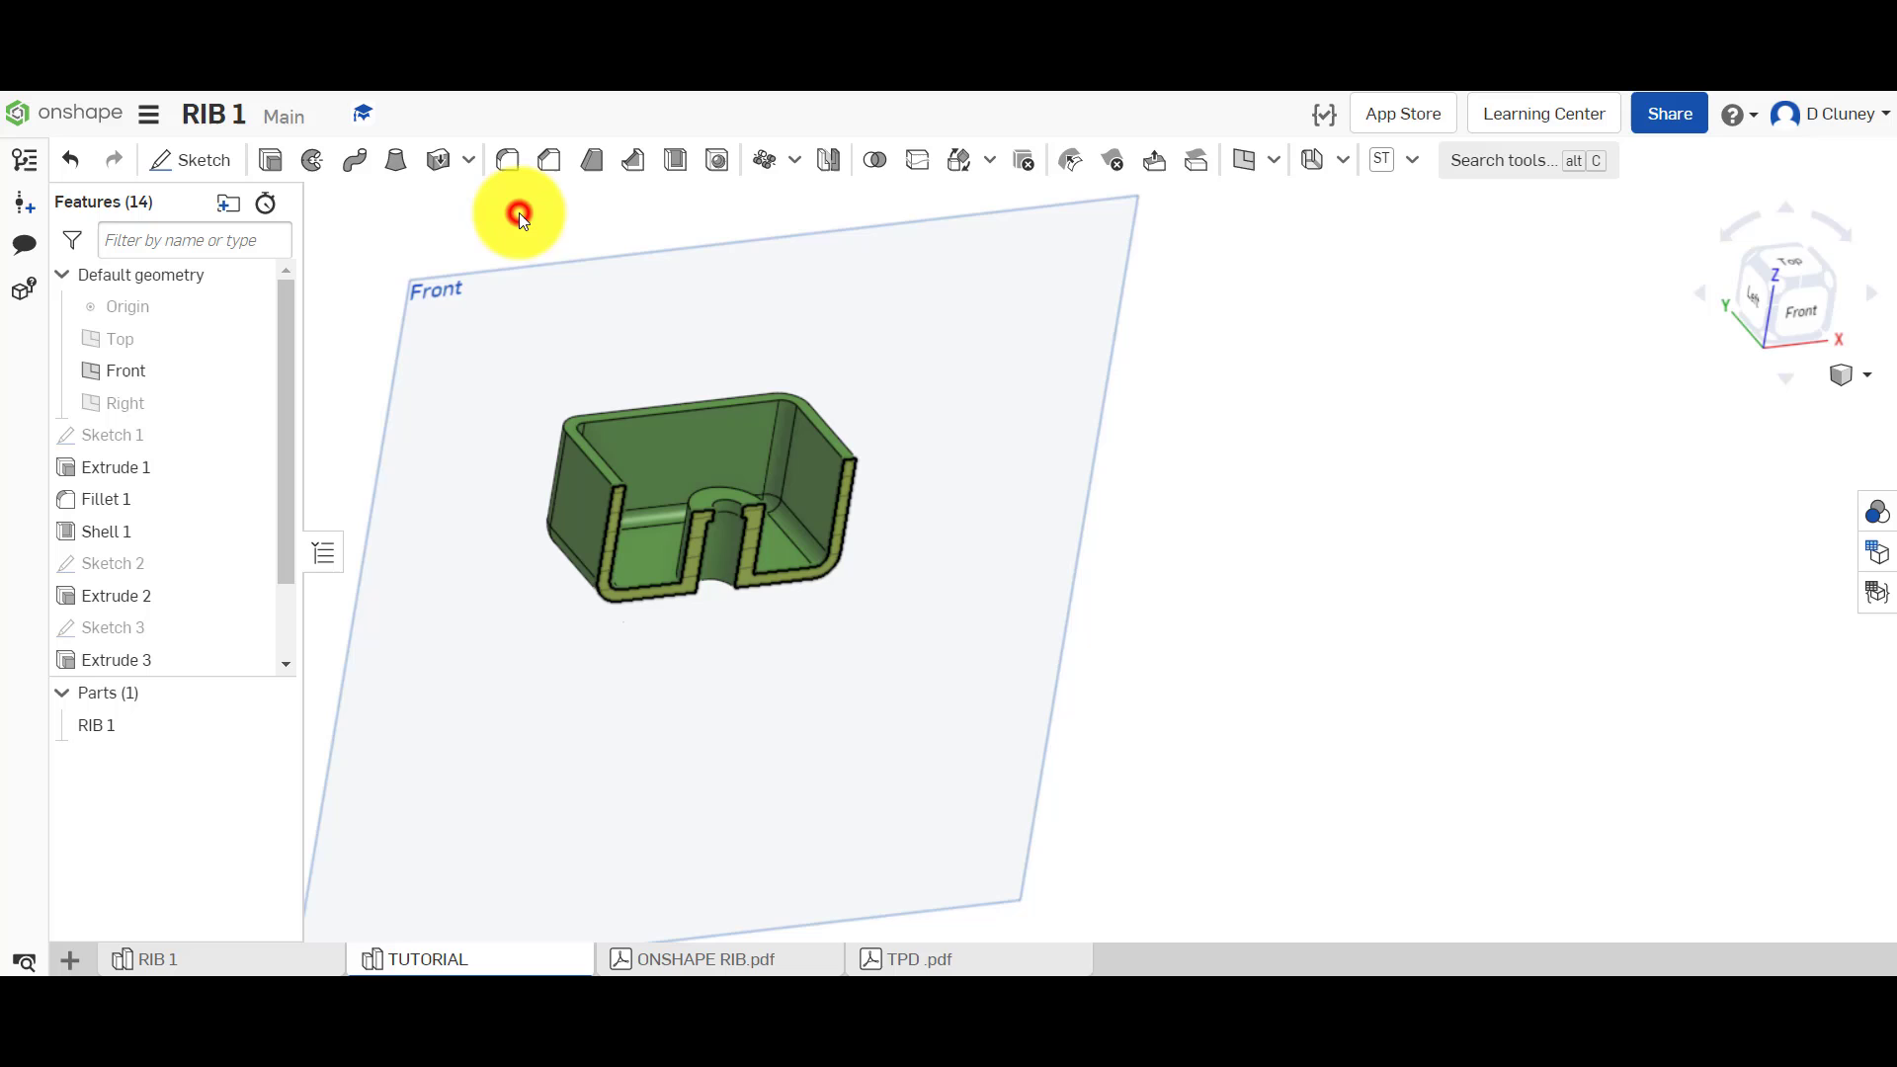
- Start a new sketch on the Front plane, viewed normal, ready for lines
{"action": "left_click", "coordinate": [516, 272]}
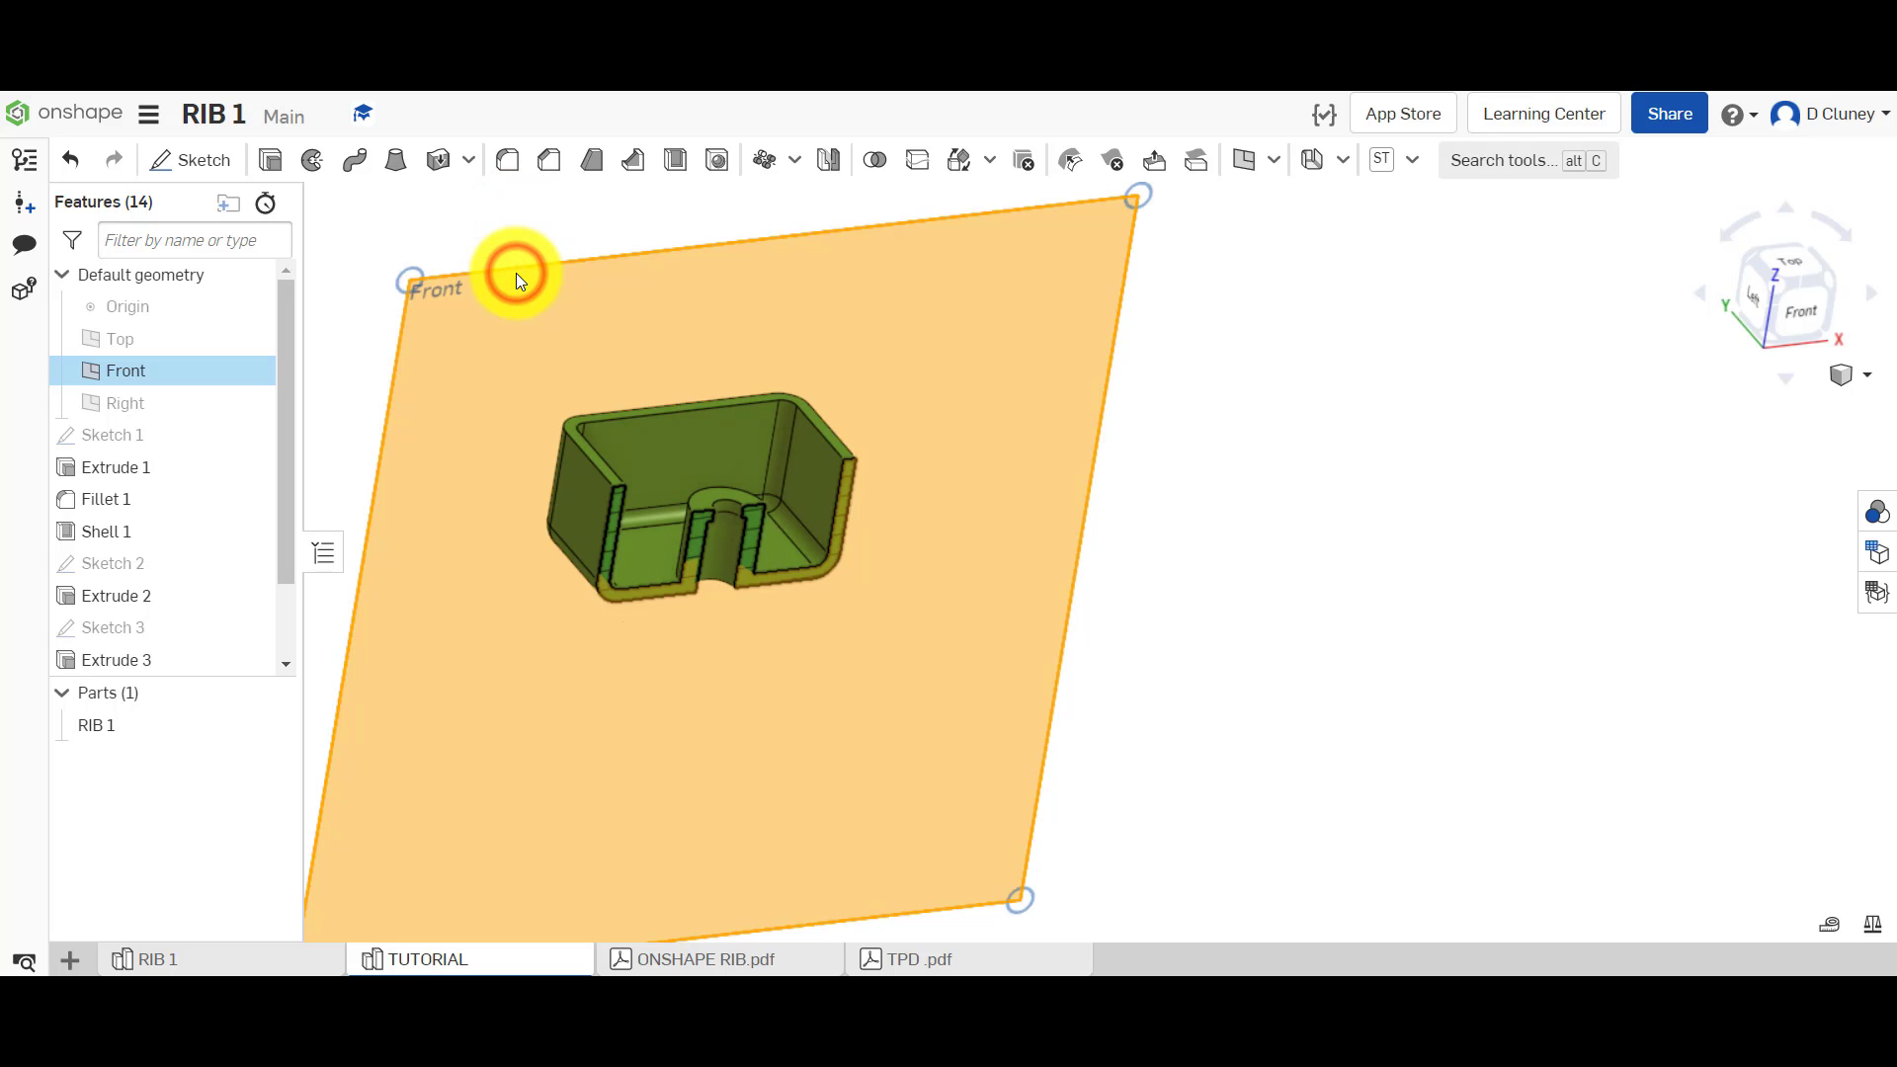
{"action": "left_click", "coordinate": [214, 161]}
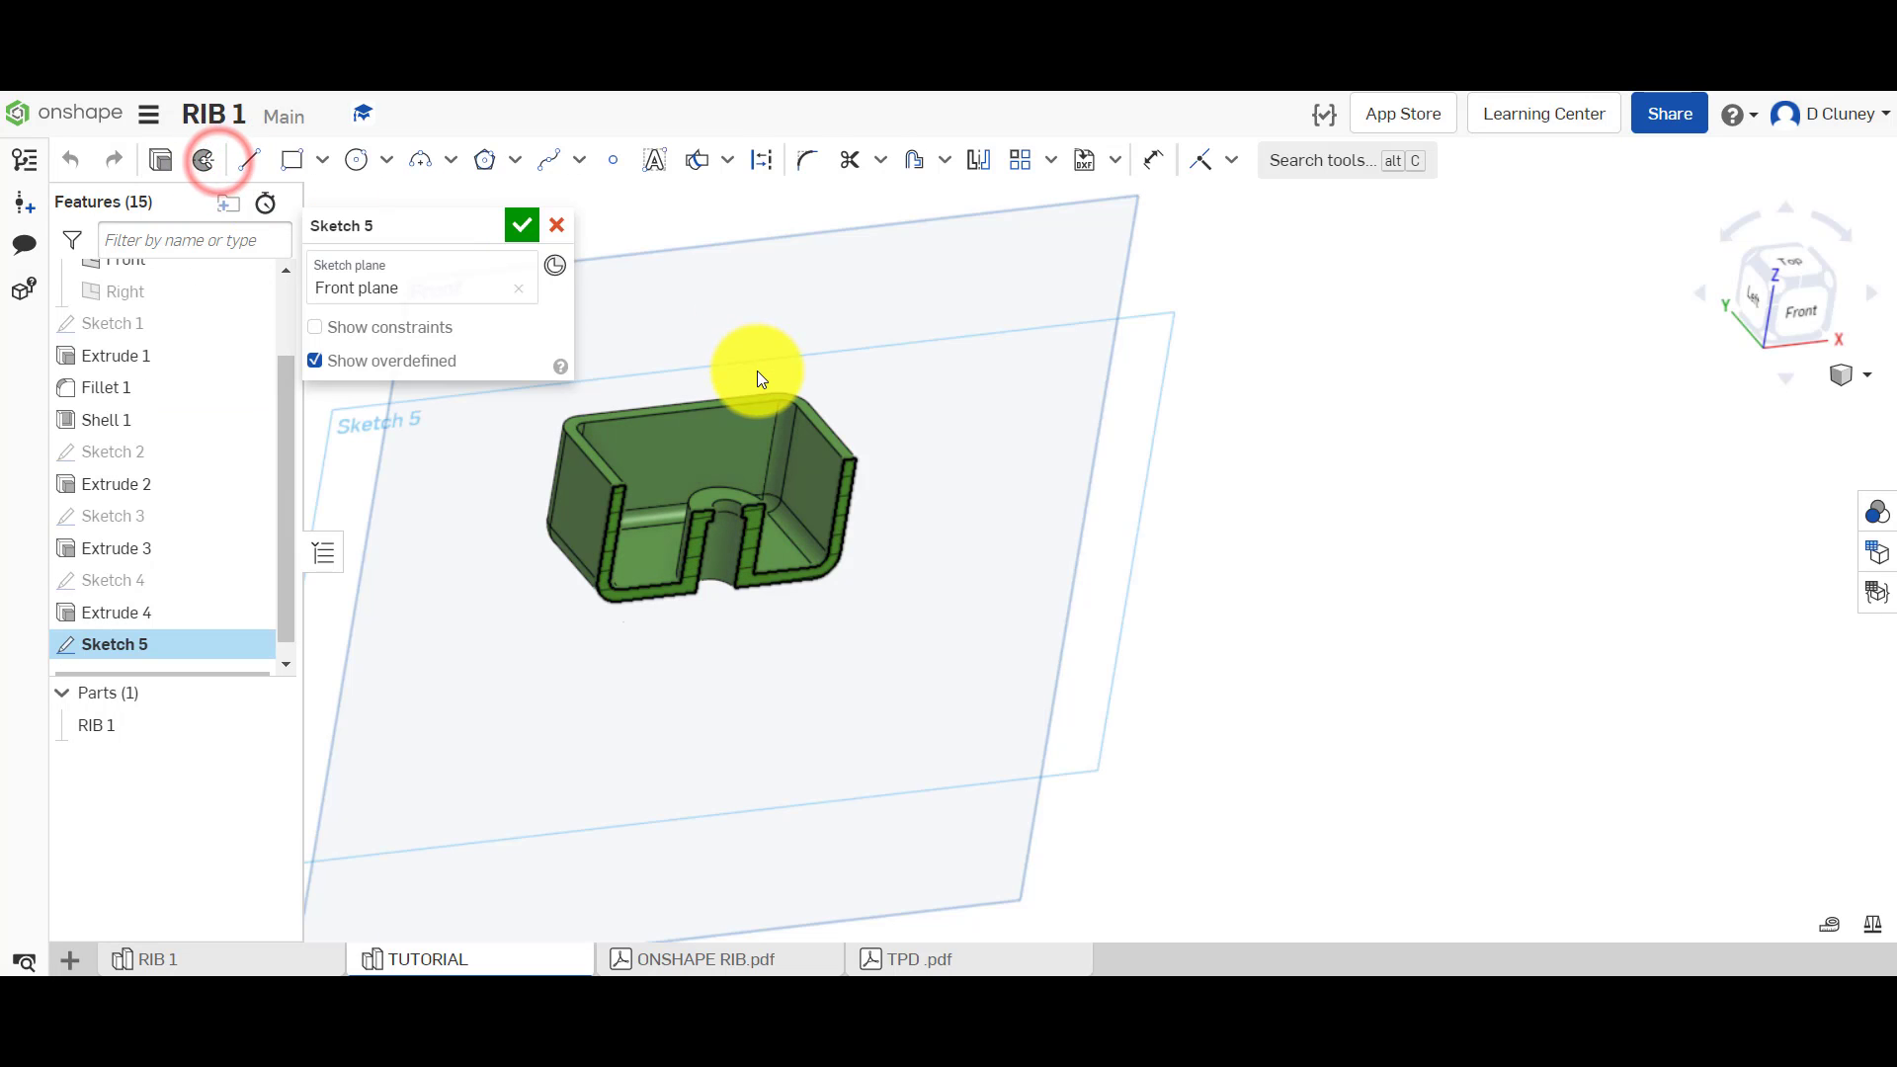
{"action": "key", "text": "n"}
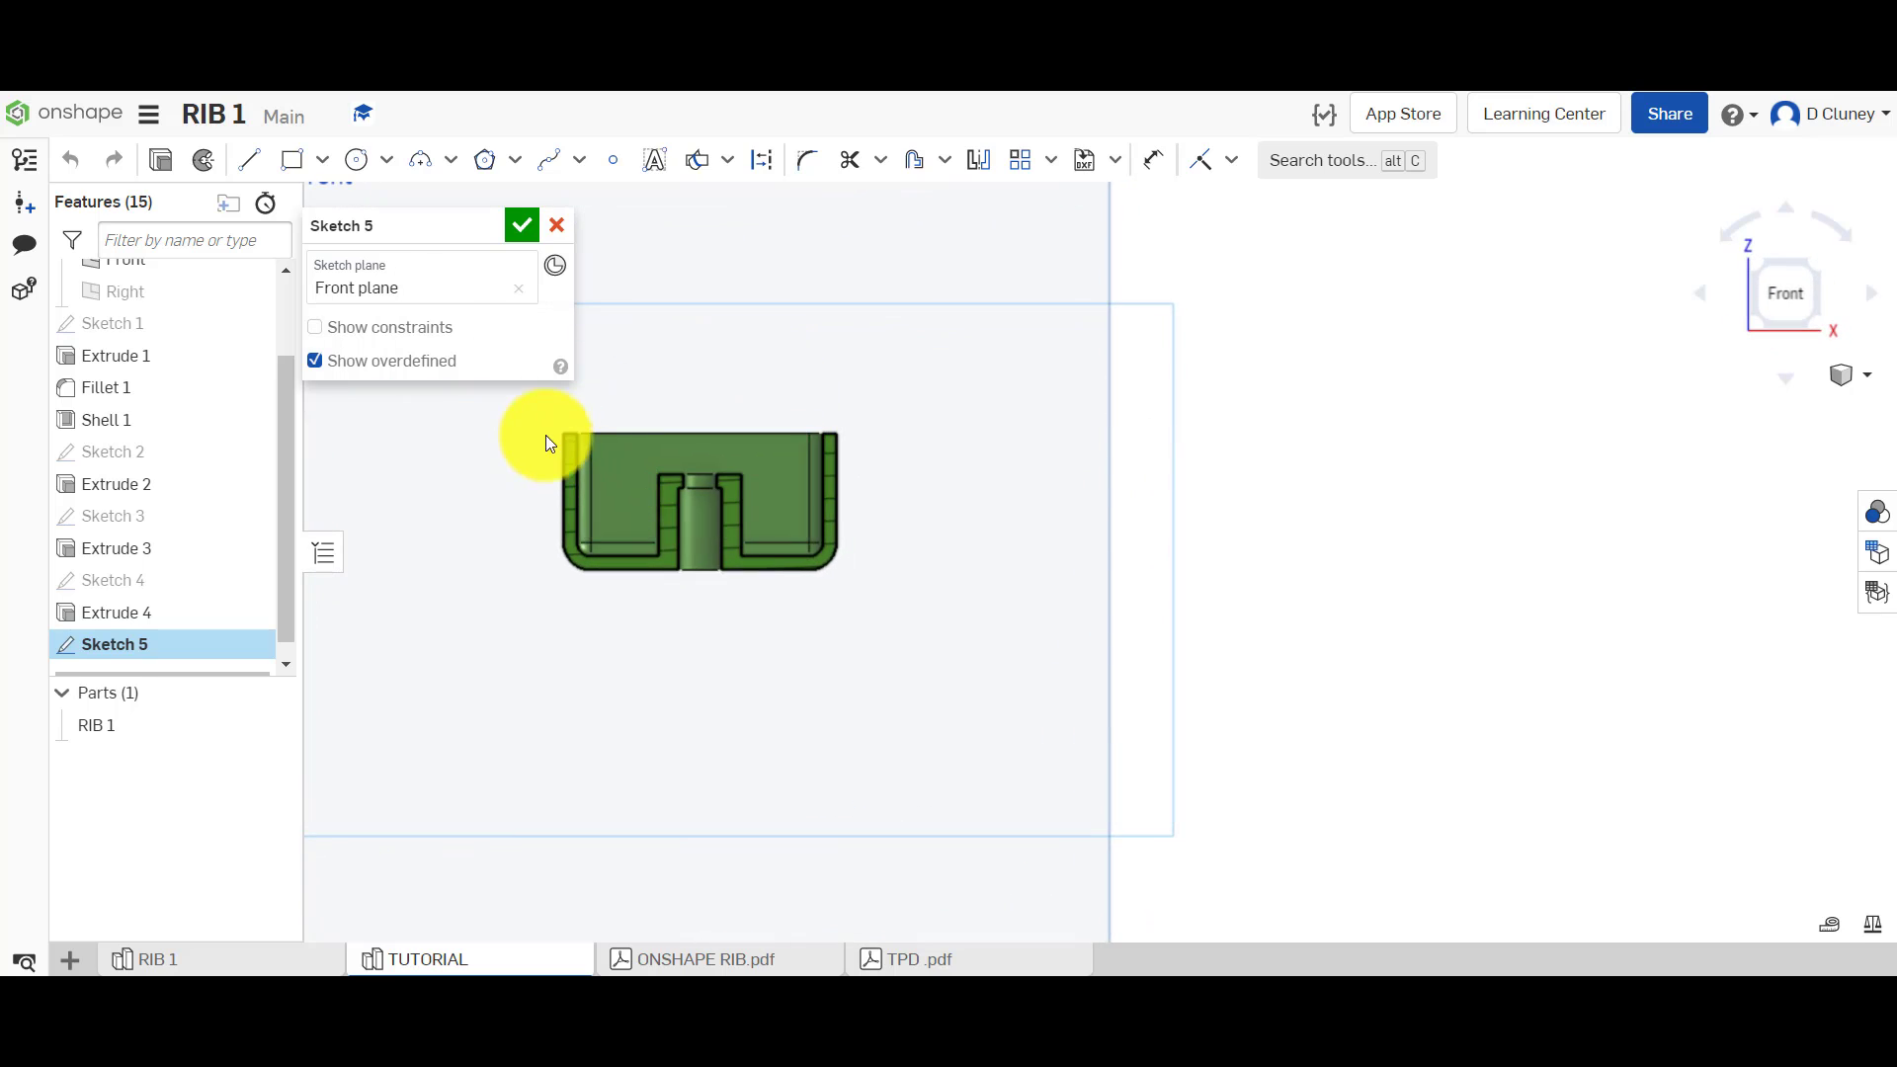
{"action": "scroll", "coordinate": [534, 415], "scroll_direction": "up", "scroll_amount": 5}
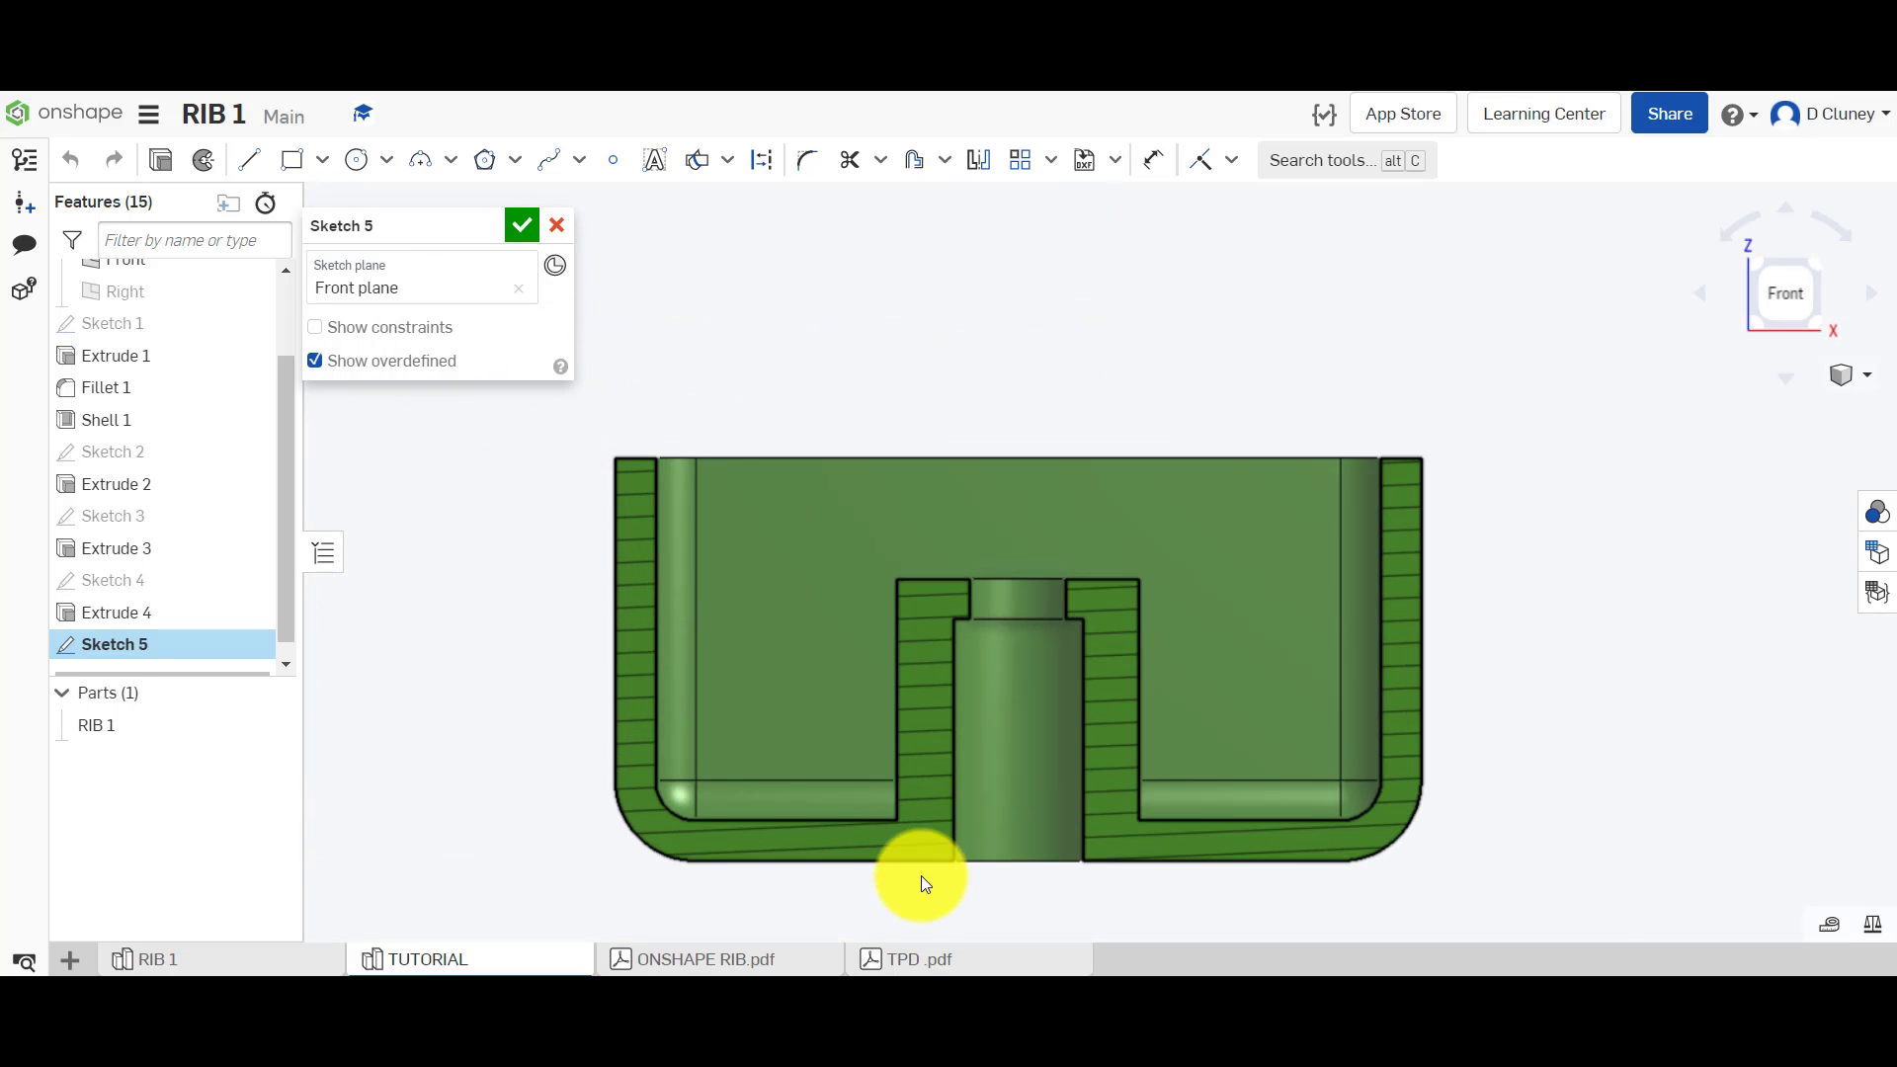
{"action": "scroll", "coordinate": [921, 875], "scroll_direction": "up", "scroll_amount": 2}
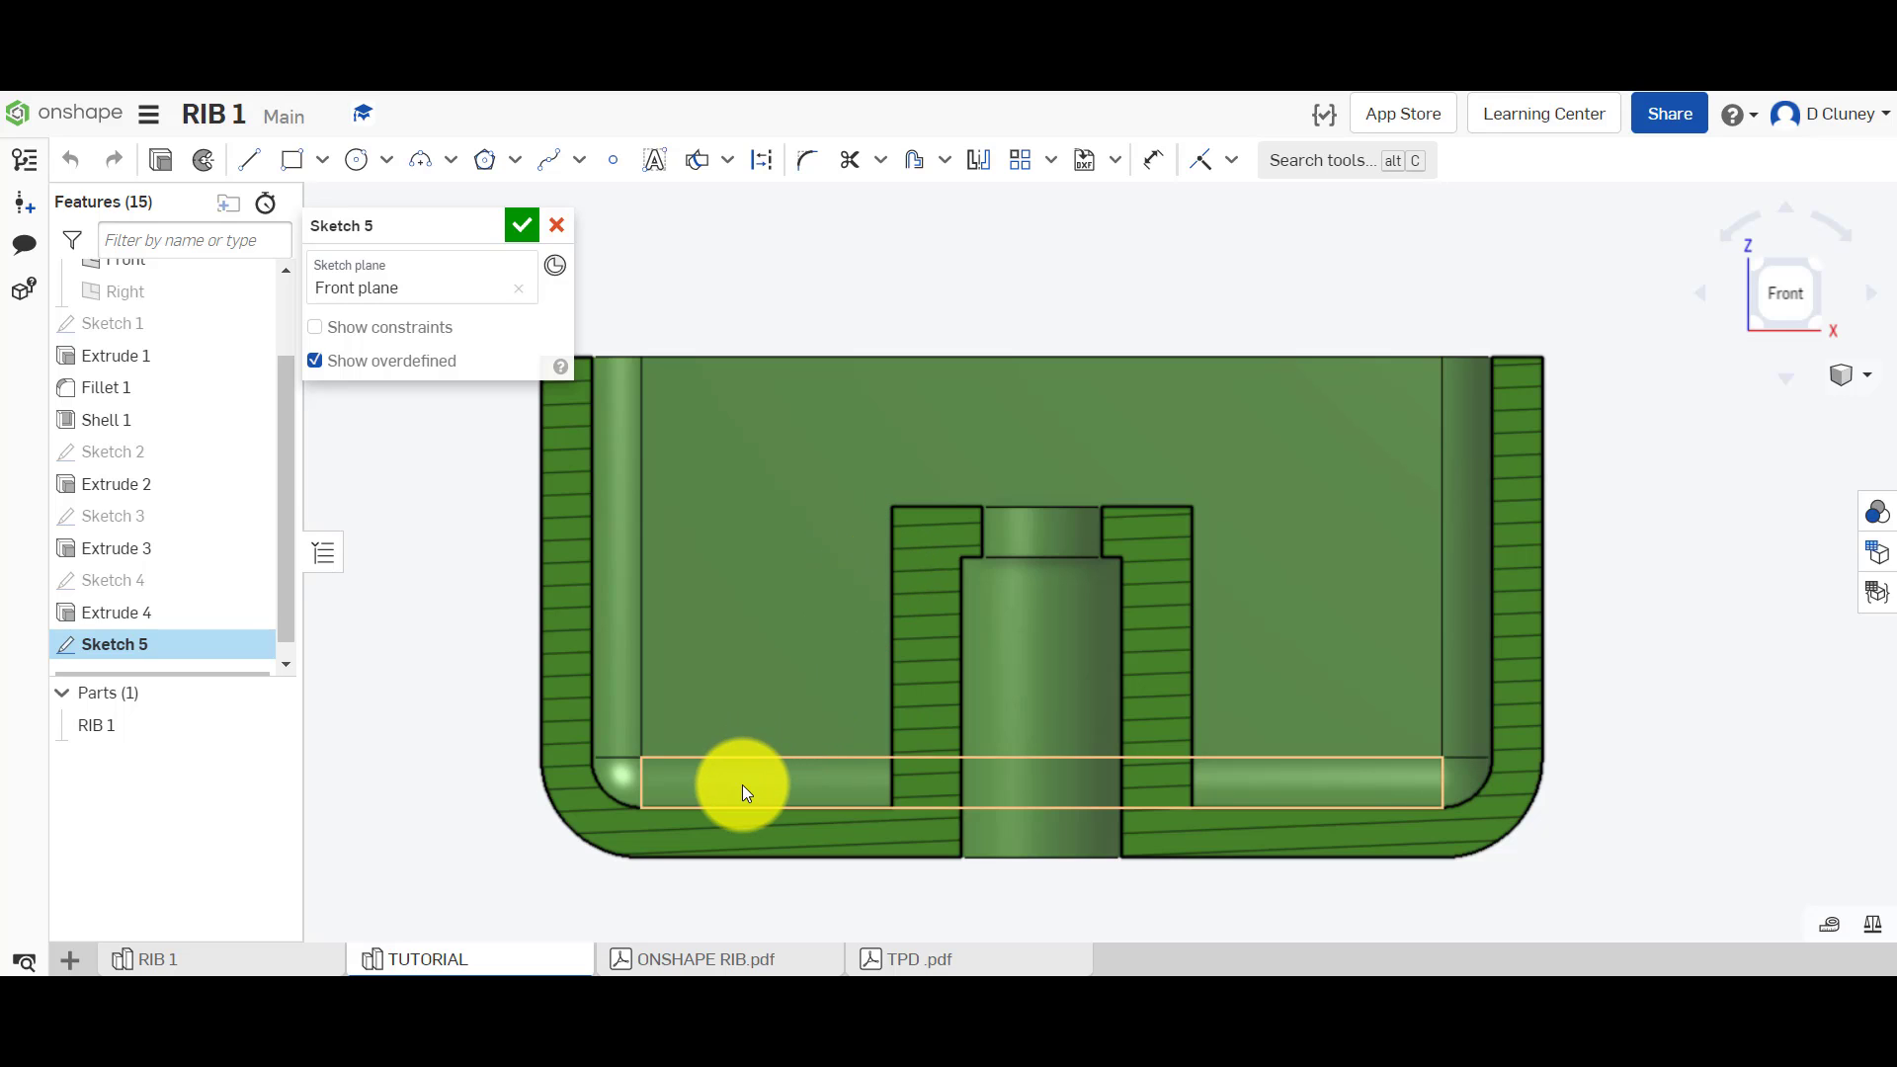
{"action": "key", "text": "l"}
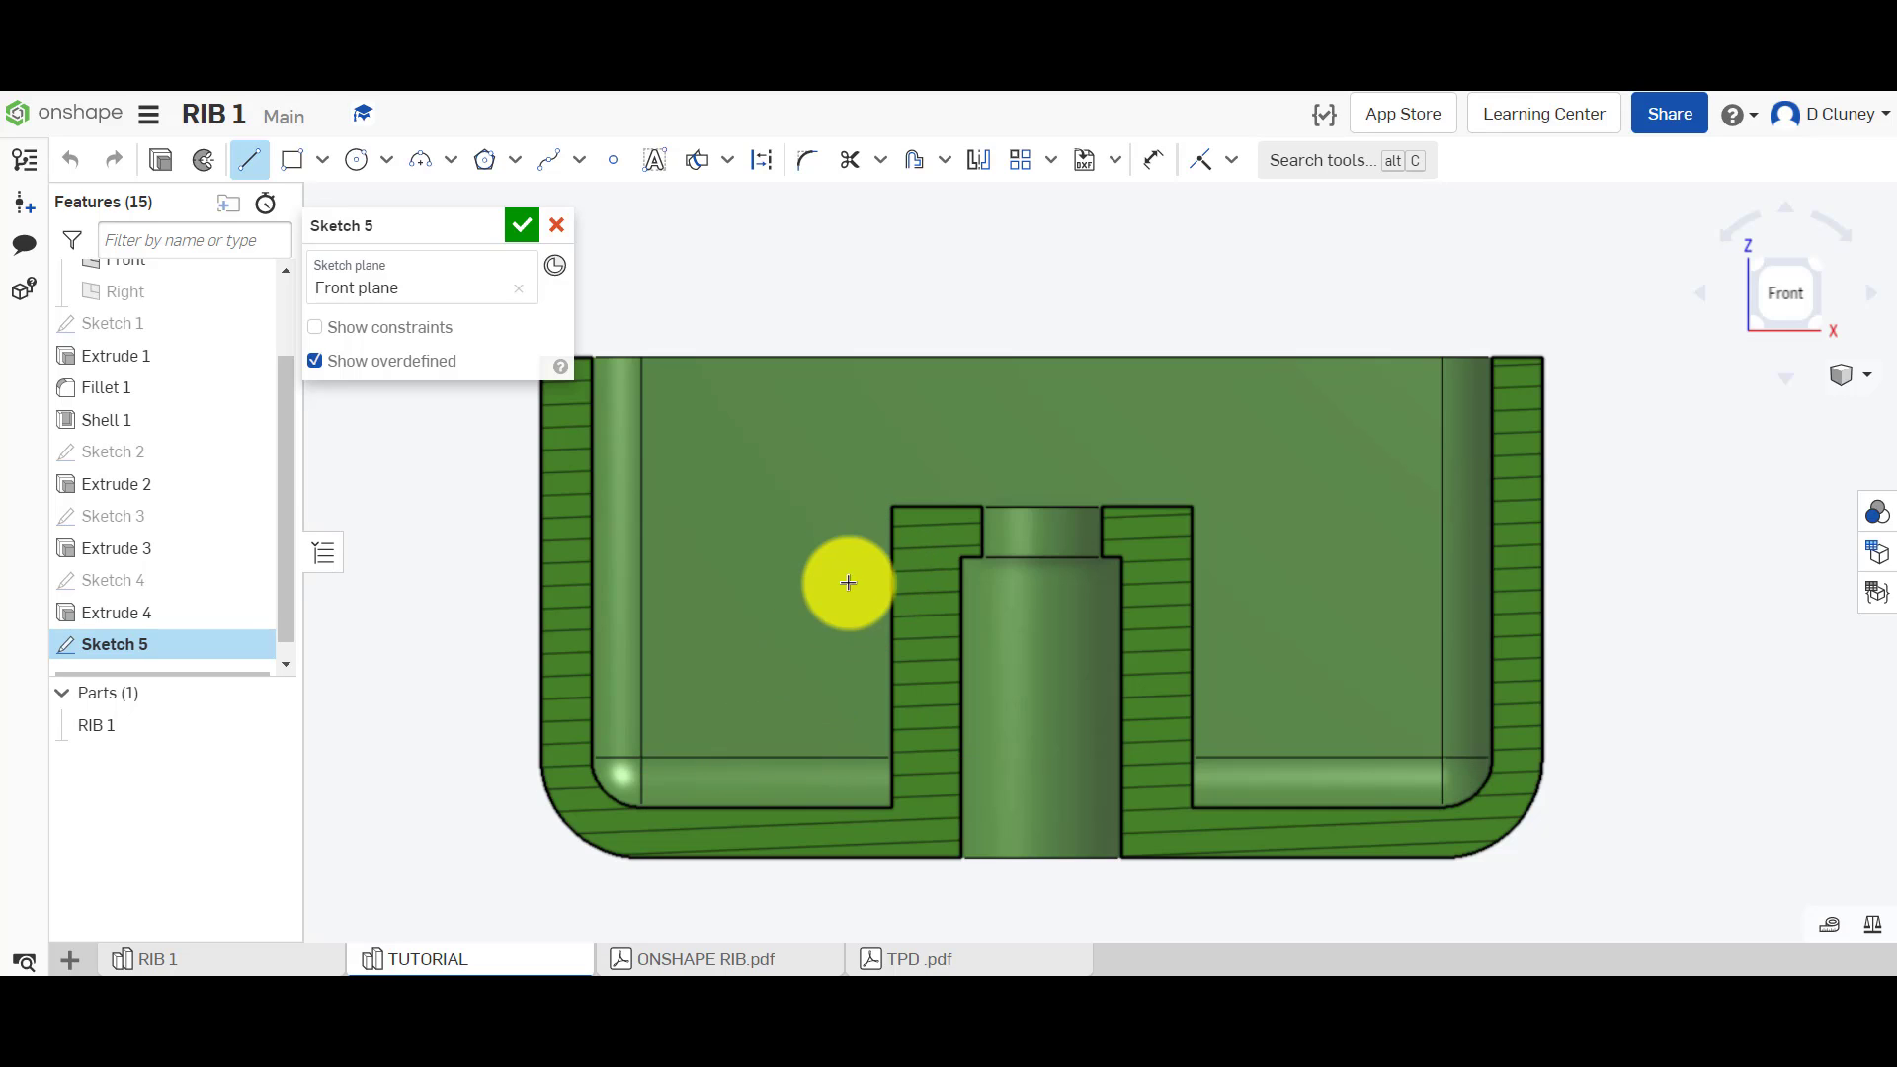
- Draw a diagonal line from the inner floor to the boss wall, snapping its endpoints onto the edges
{"action": "left_click", "coordinate": [710, 805]}
{"action": "left_click", "coordinate": [877, 552]}
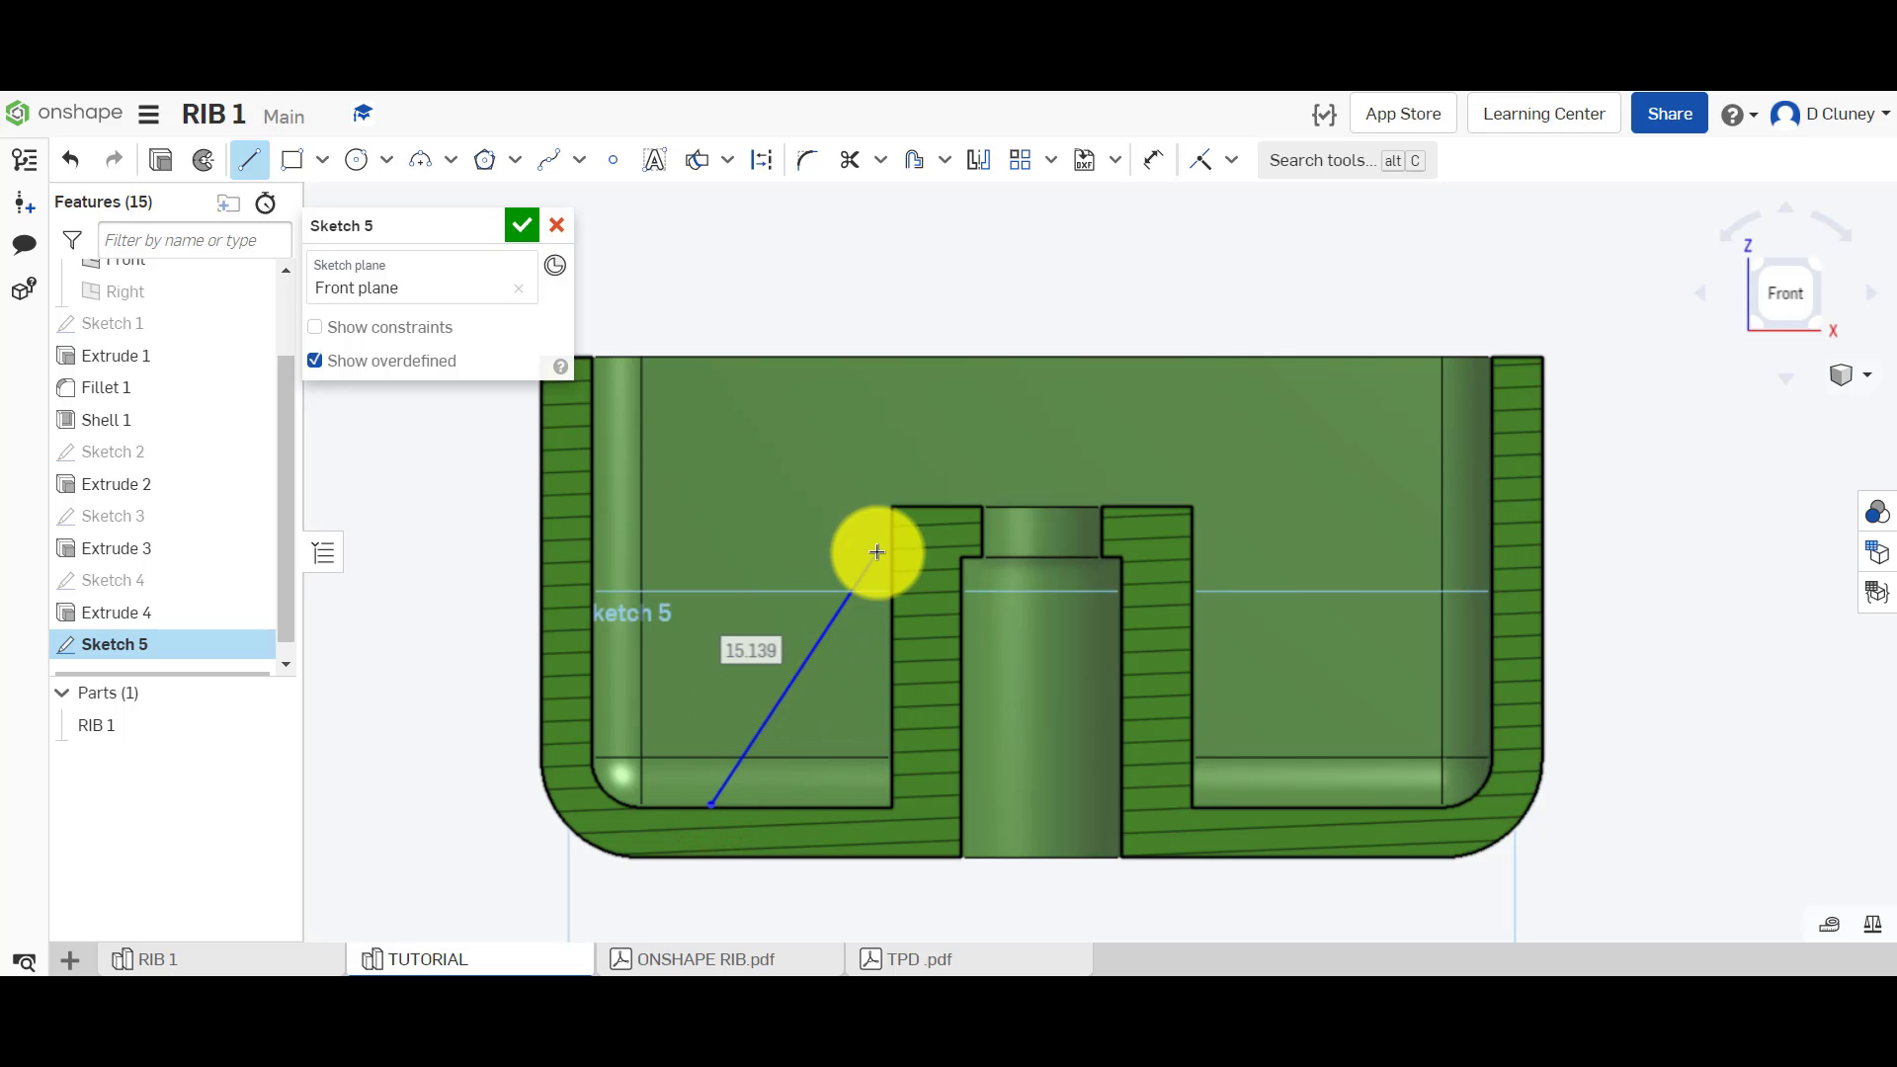
{"action": "key", "text": "Escape"}
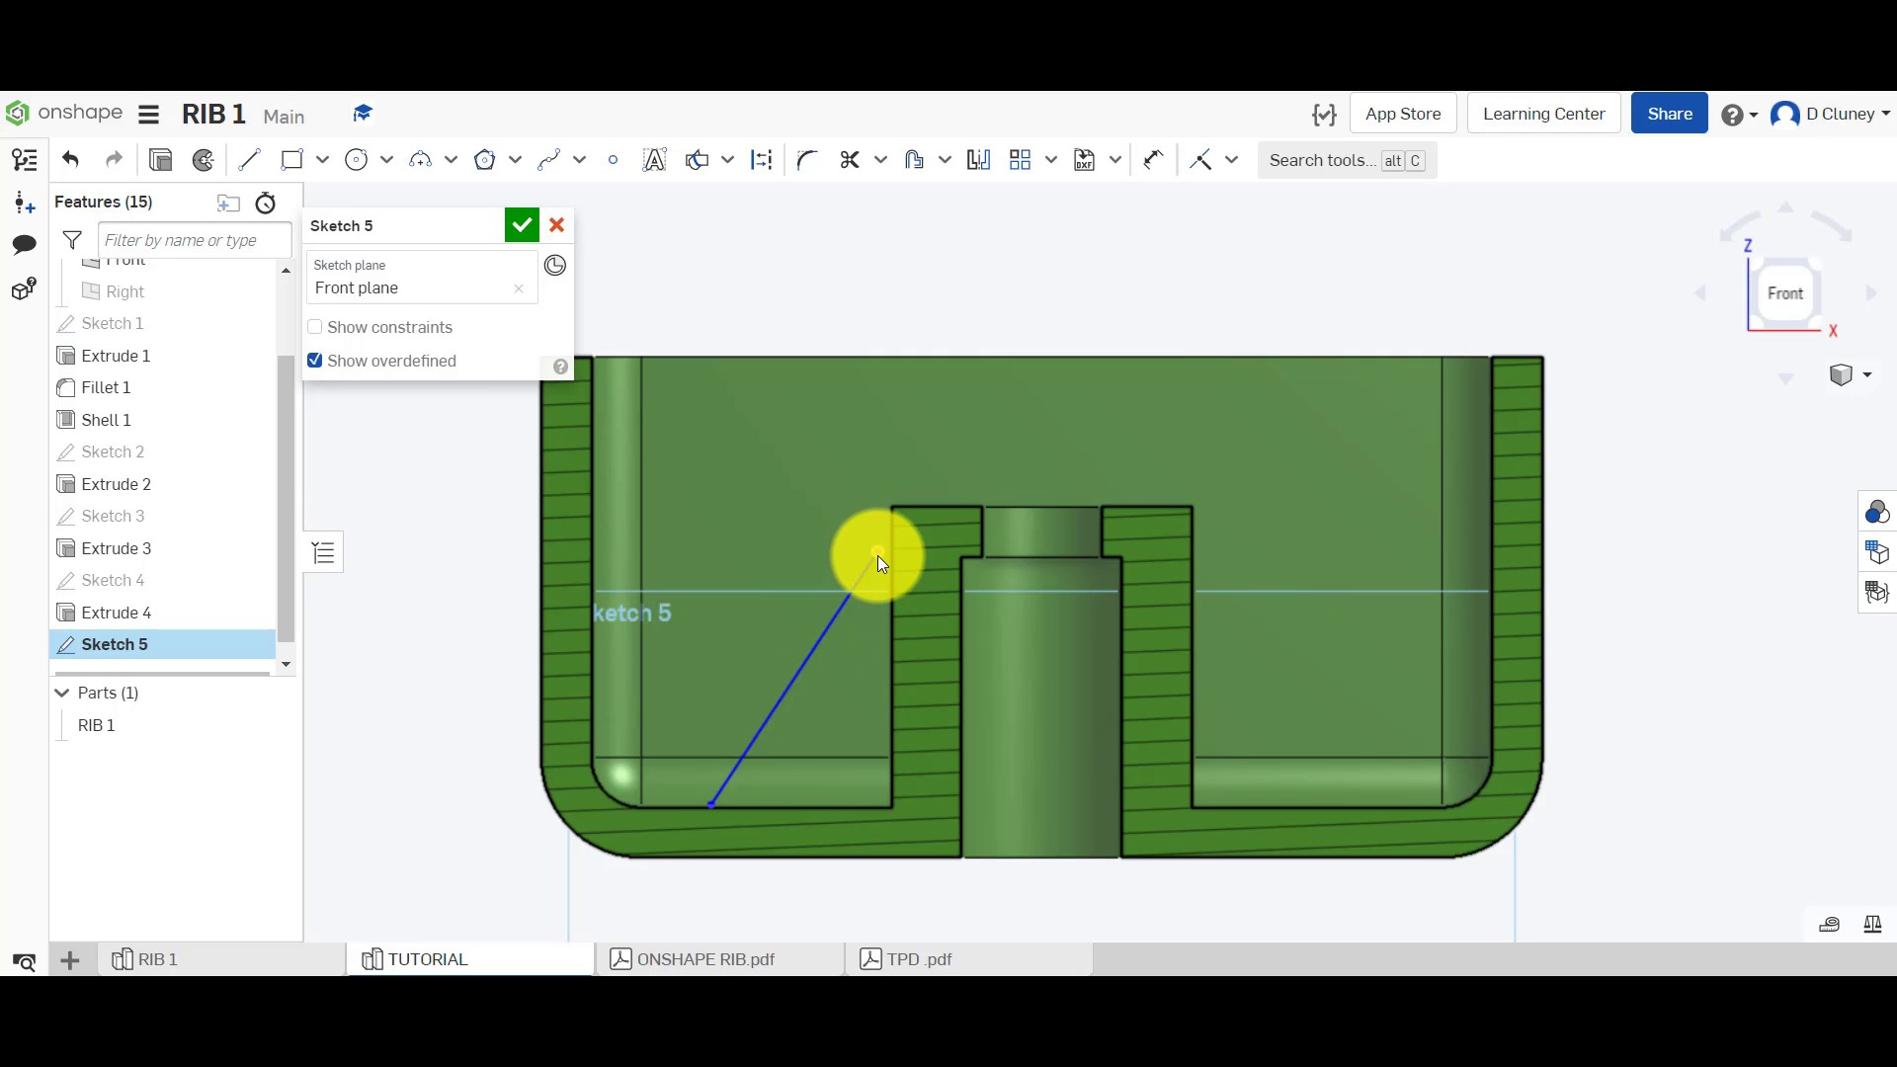
{"action": "mouse_move", "coordinate": [877, 553]}
{"action": "left_mouse_down"}
{"action": "mouse_move", "coordinate": [917, 608]}
{"action": "mouse_move", "coordinate": [897, 545]}
{"action": "mouse_move", "coordinate": [875, 577]}
{"action": "mouse_move", "coordinate": [909, 634]}
{"action": "mouse_move", "coordinate": [905, 535]}
{"action": "mouse_move", "coordinate": [891, 543]}
{"action": "left_mouse_up"}
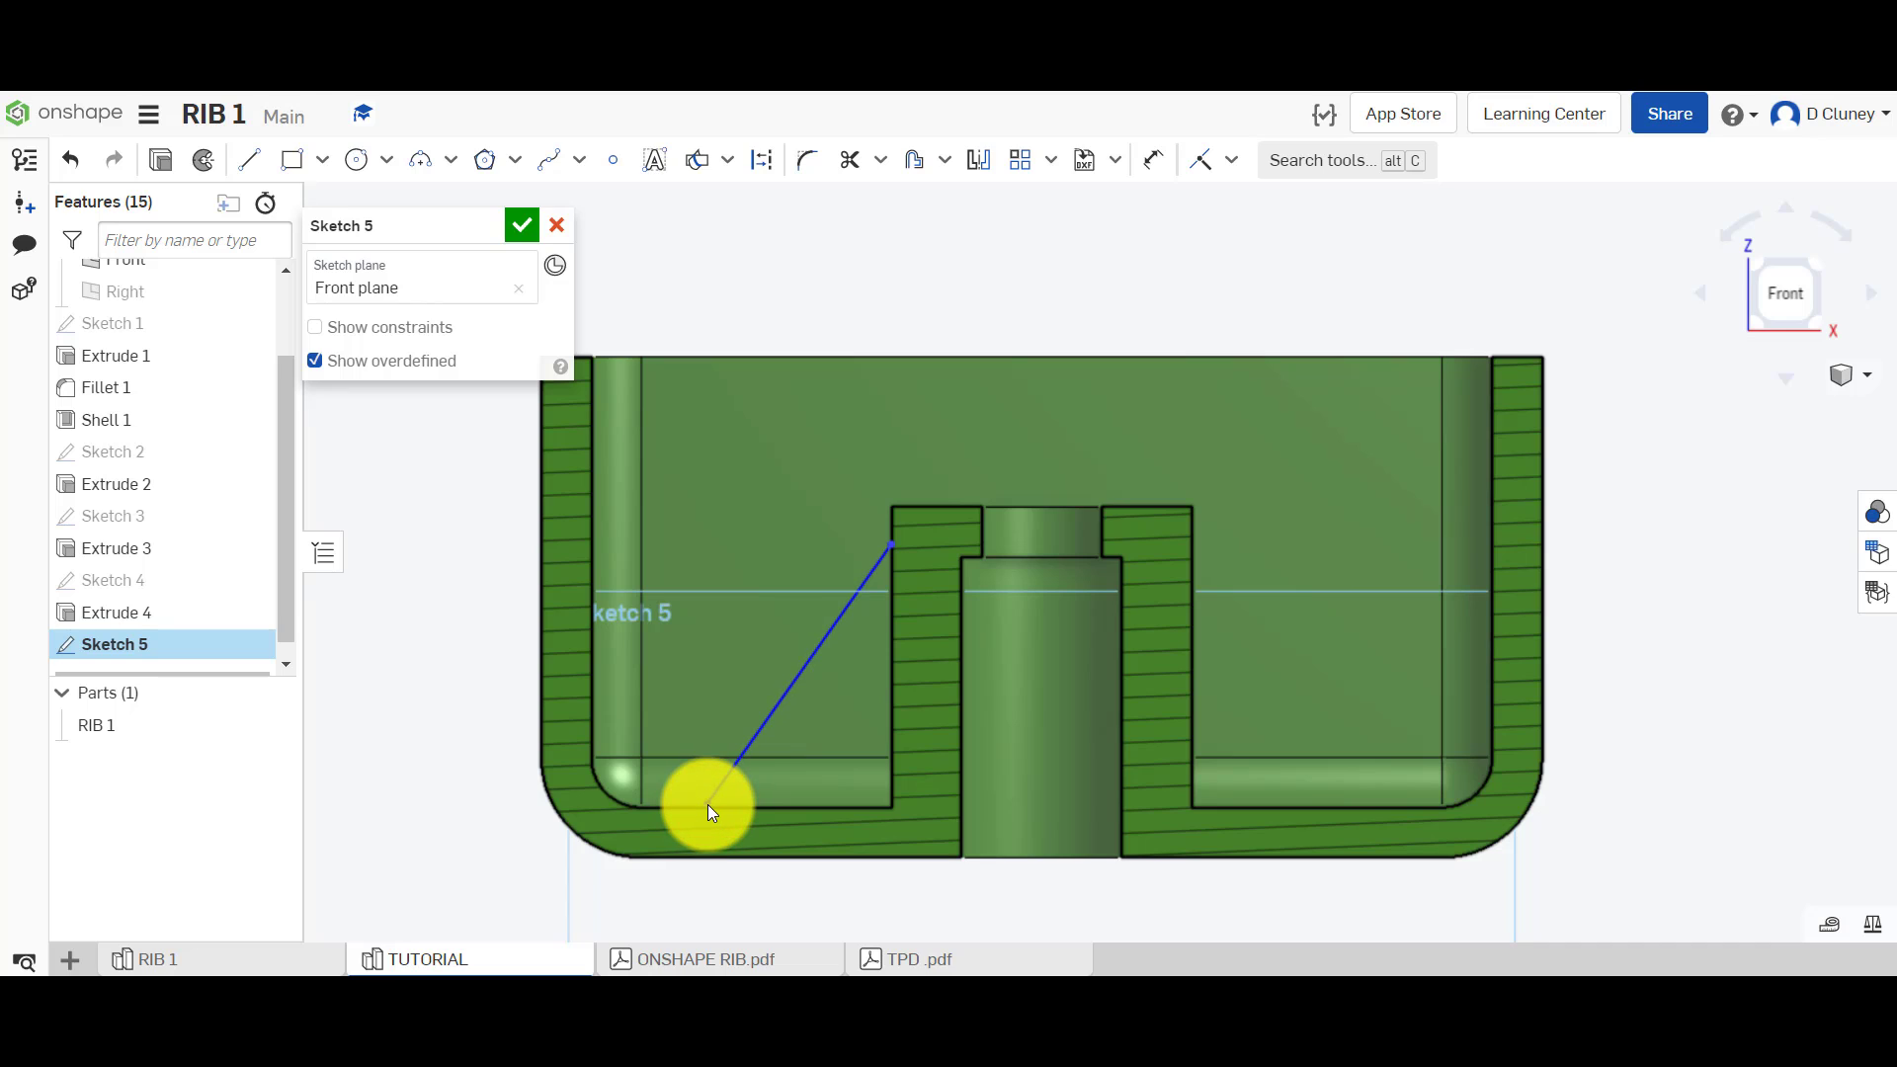
{"action": "left_click_drag", "start_coordinate": [707, 816], "coordinate": [713, 779]}
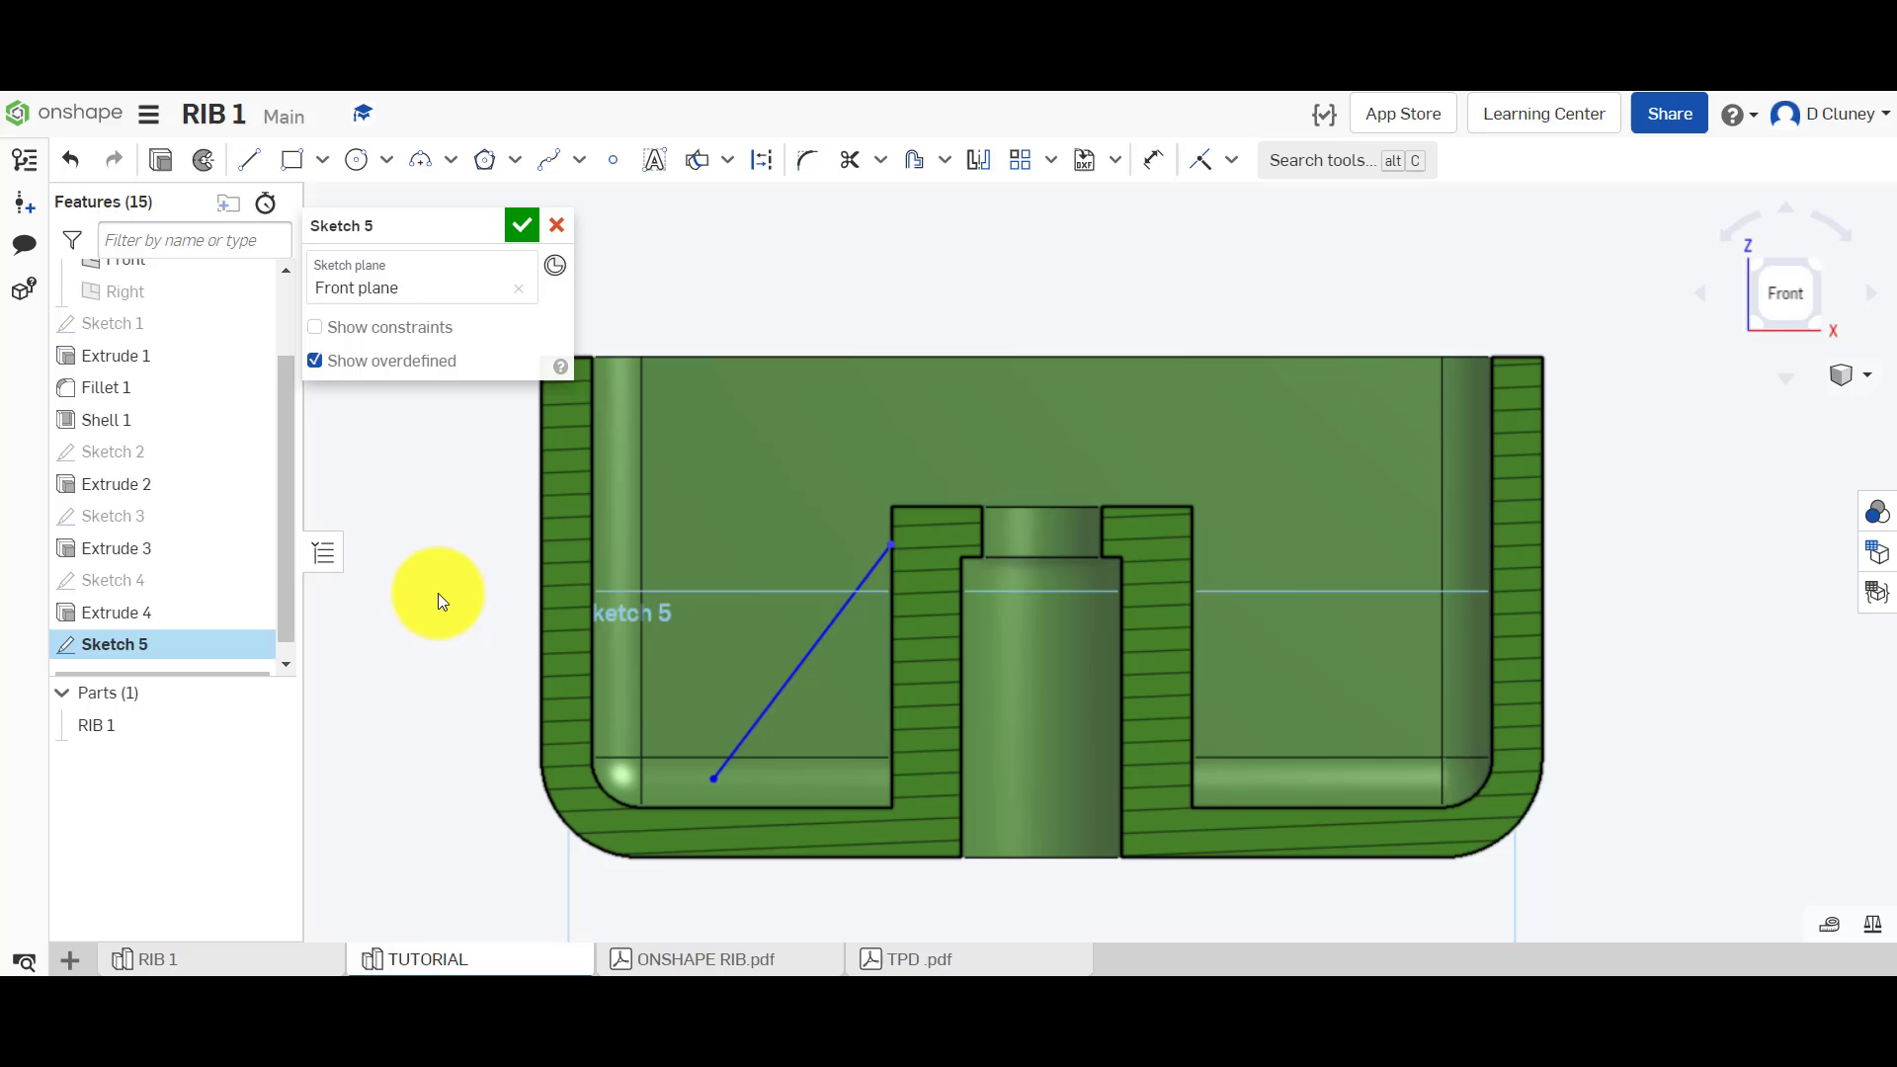
- Project the boss's intersection with the sketch plane into Sketch 5, hiding RIB 1 to check it
{"action": "right_click_drag", "start_coordinate": [472, 591], "coordinate": [502, 604]}
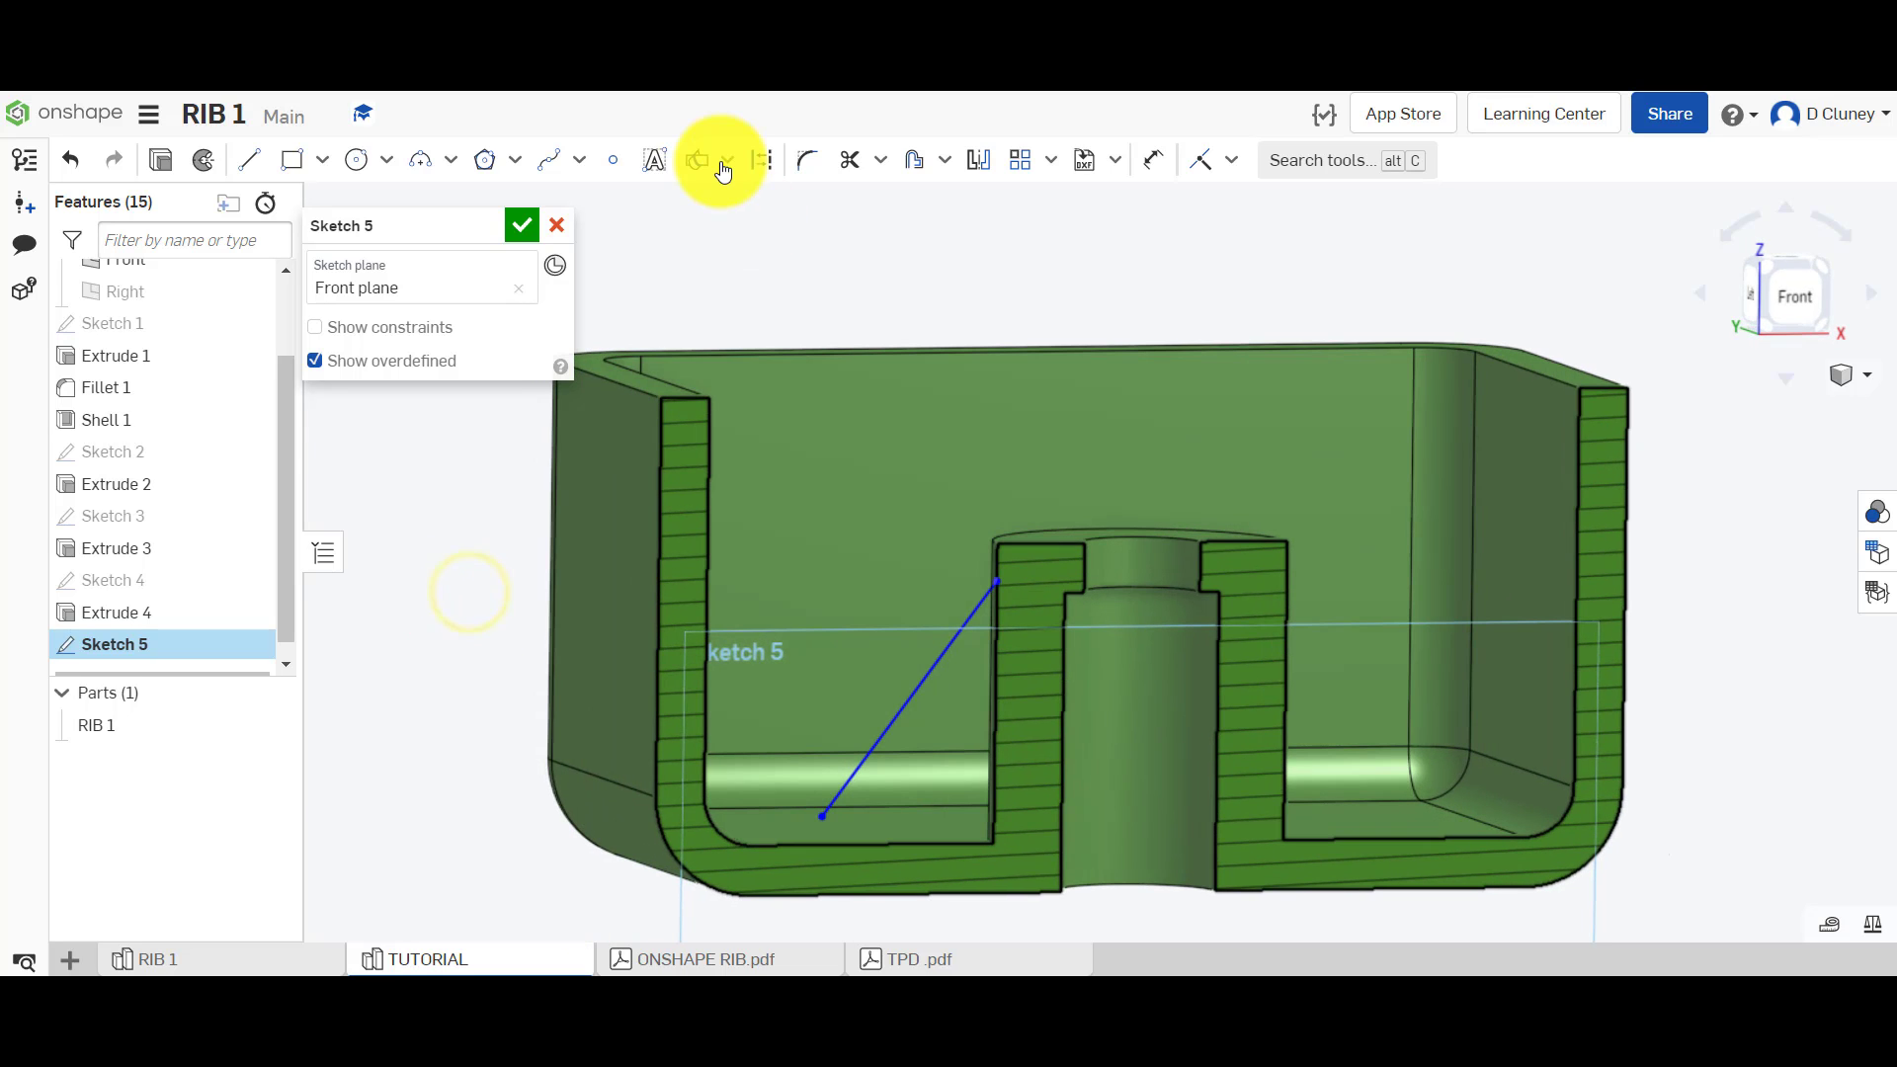
{"action": "left_click", "coordinate": [727, 161]}
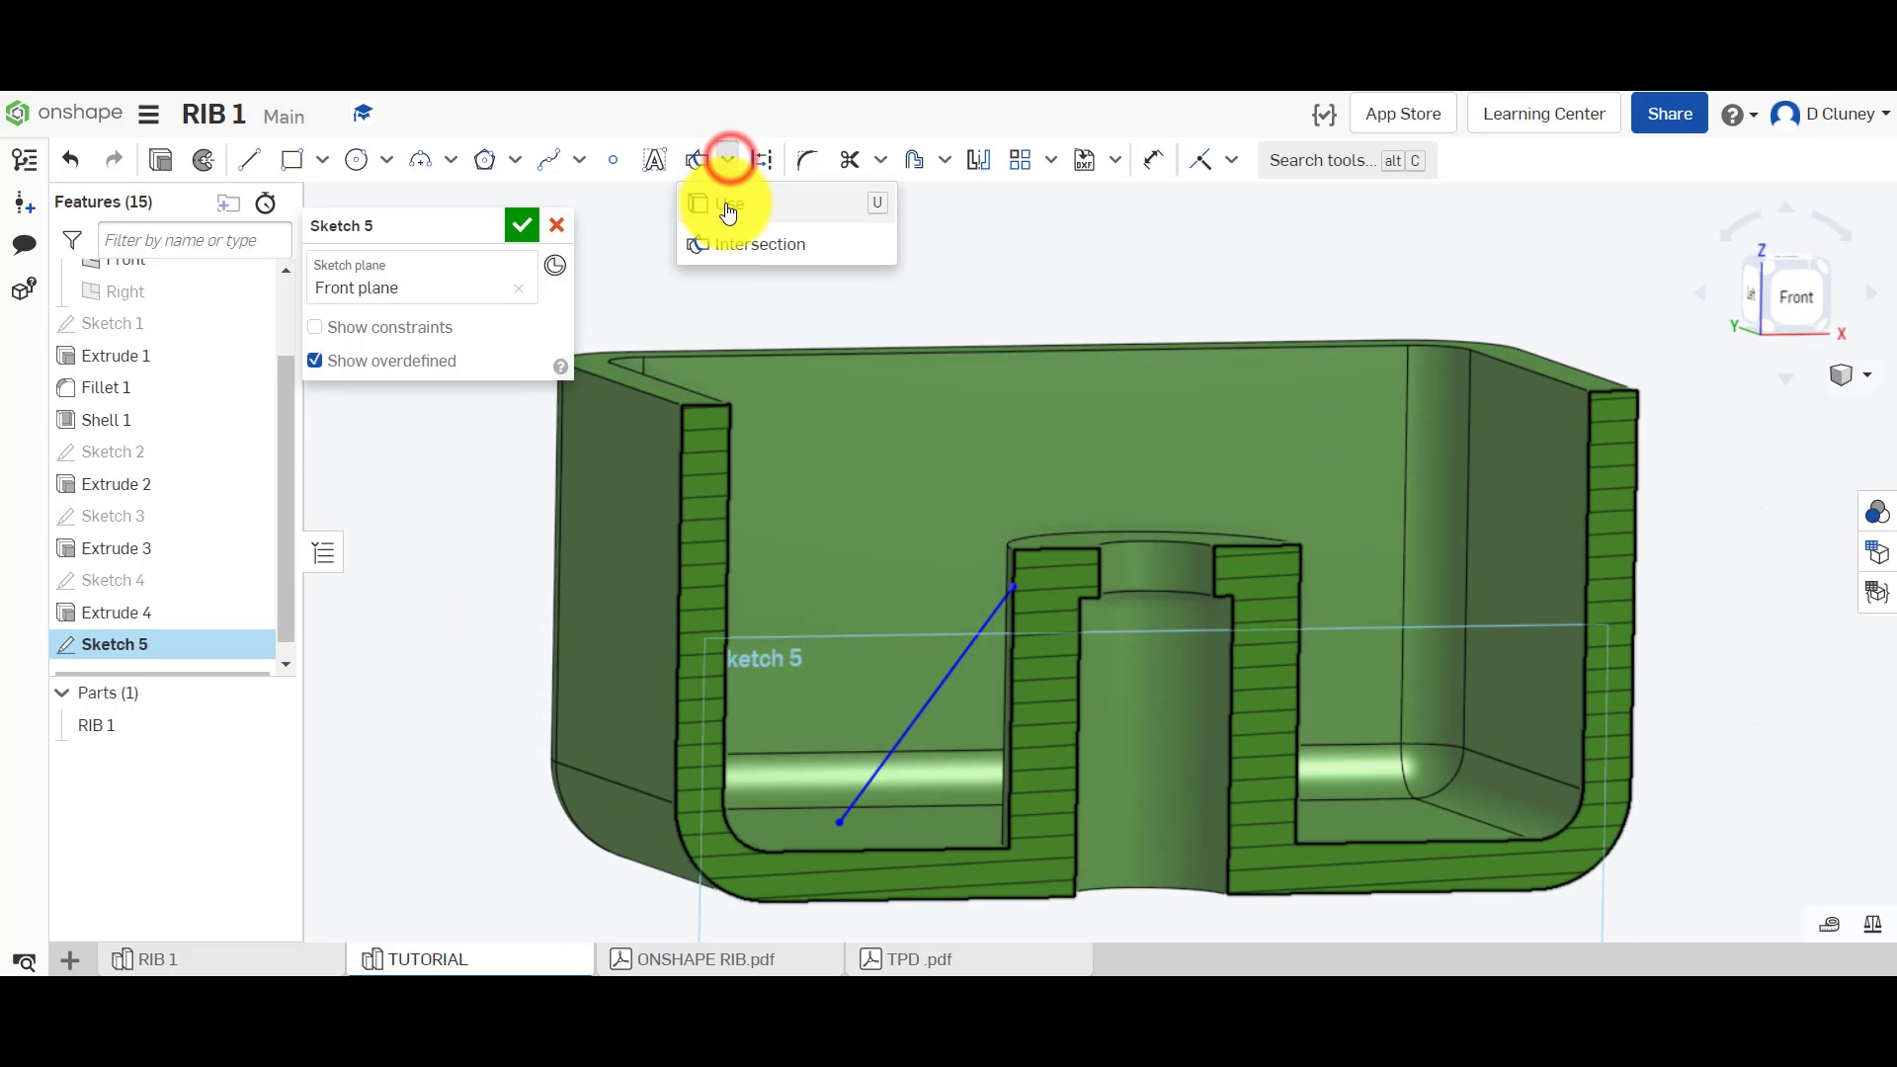
{"action": "left_click", "coordinate": [737, 247]}
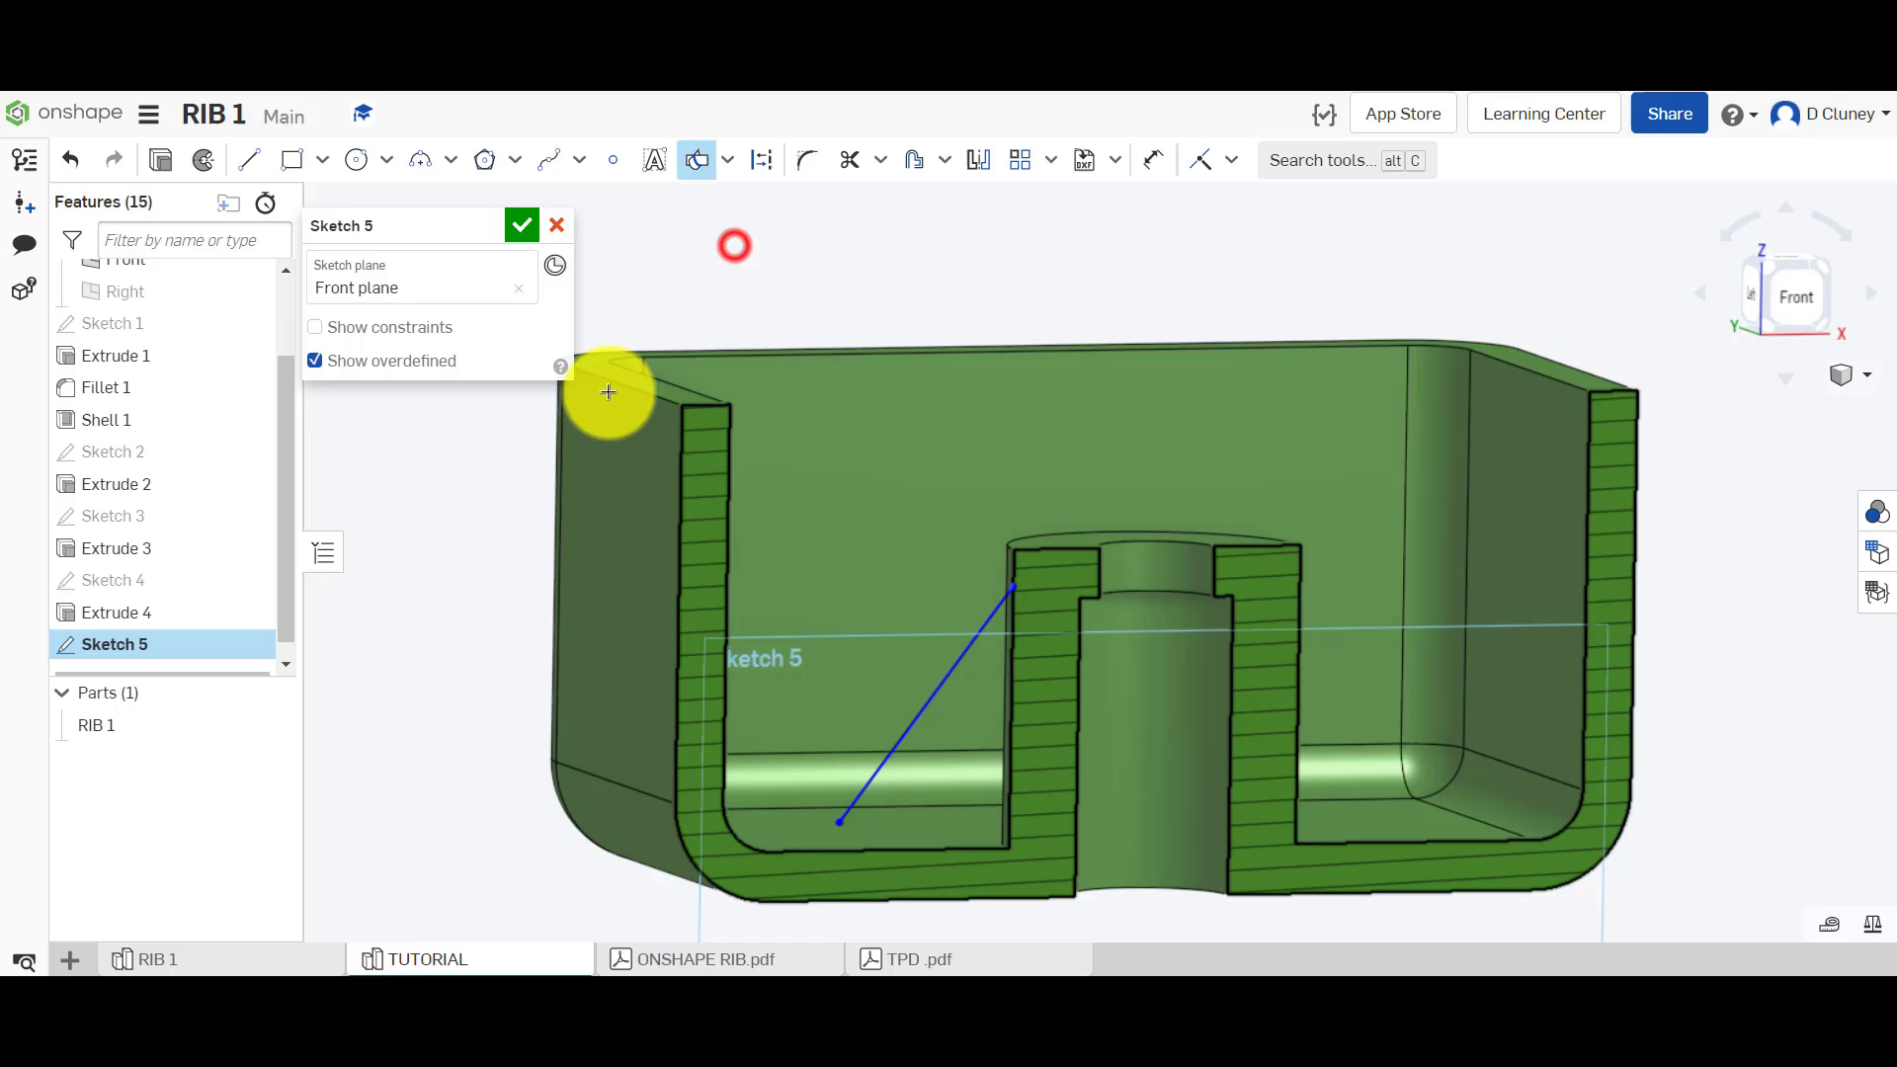
{"action": "left_click", "coordinate": [1007, 551]}
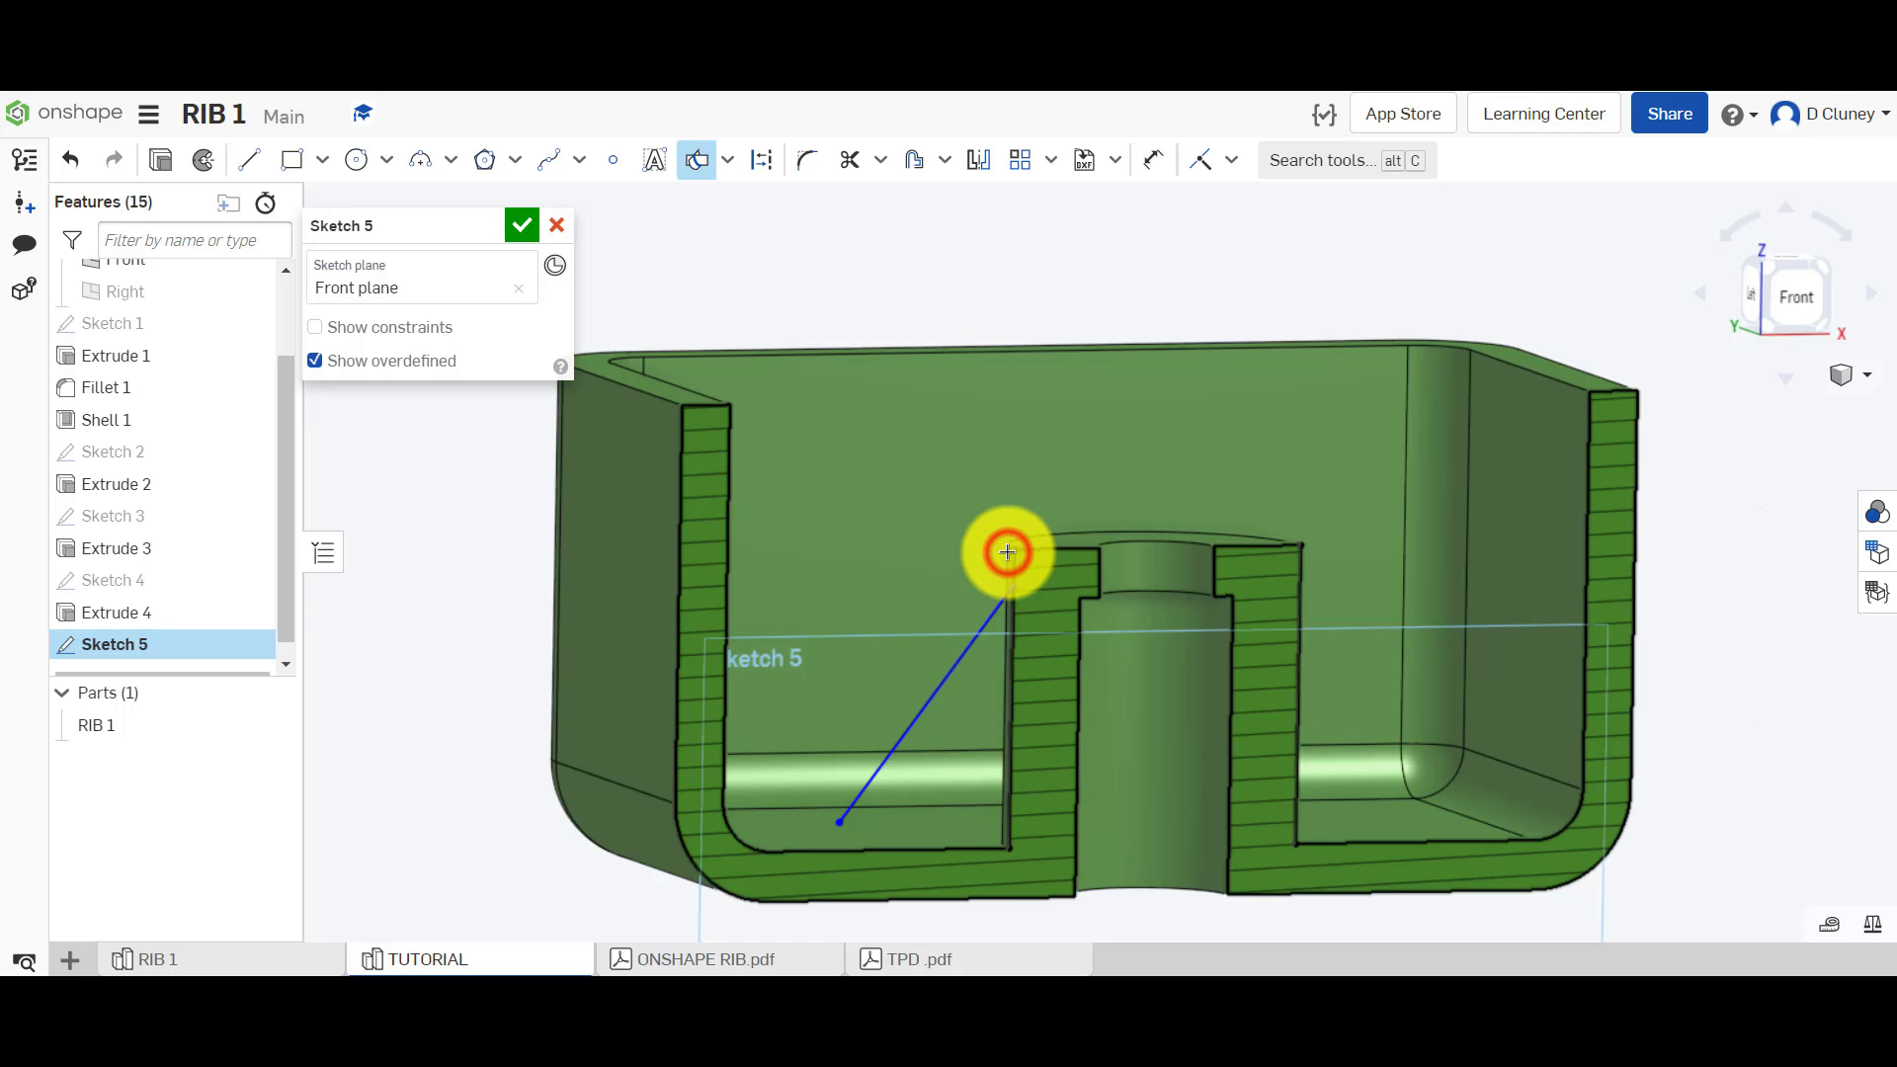
{"action": "left_click", "coordinate": [272, 725]}
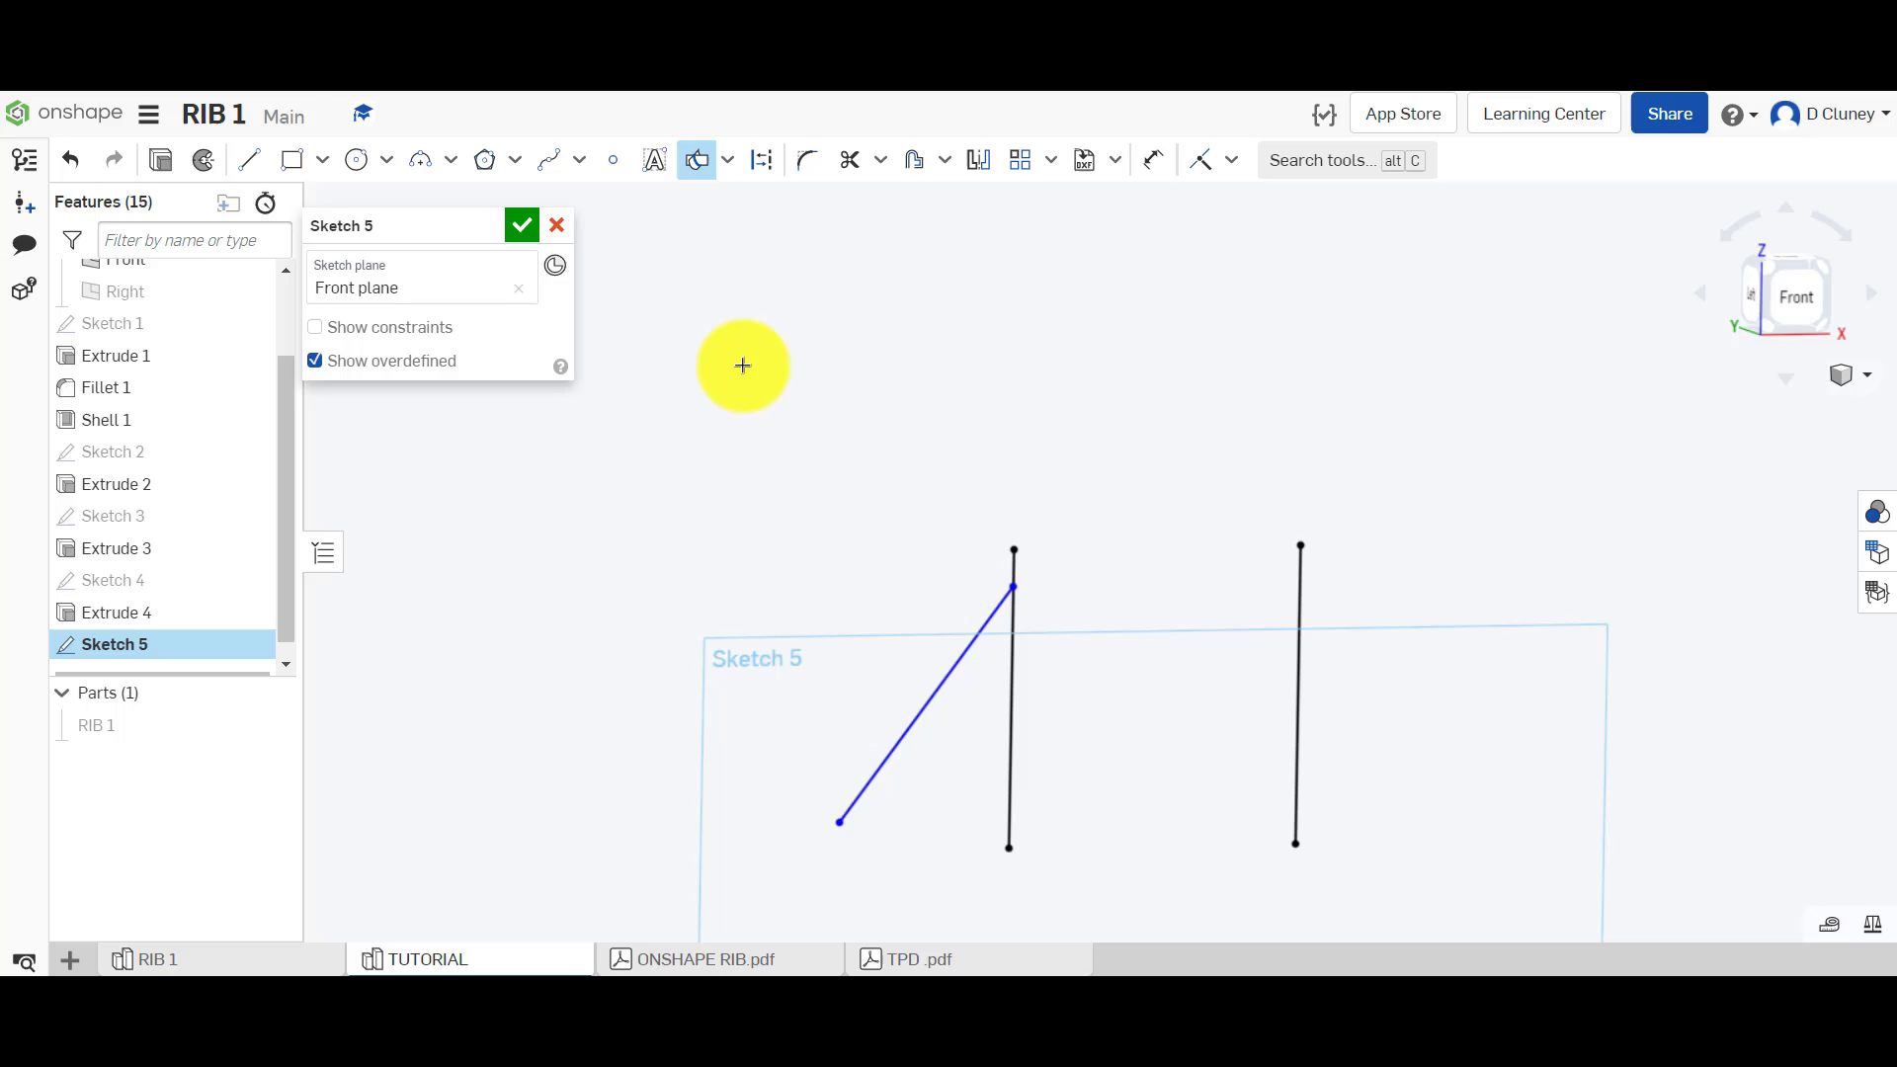
{"action": "key", "text": "Escape"}
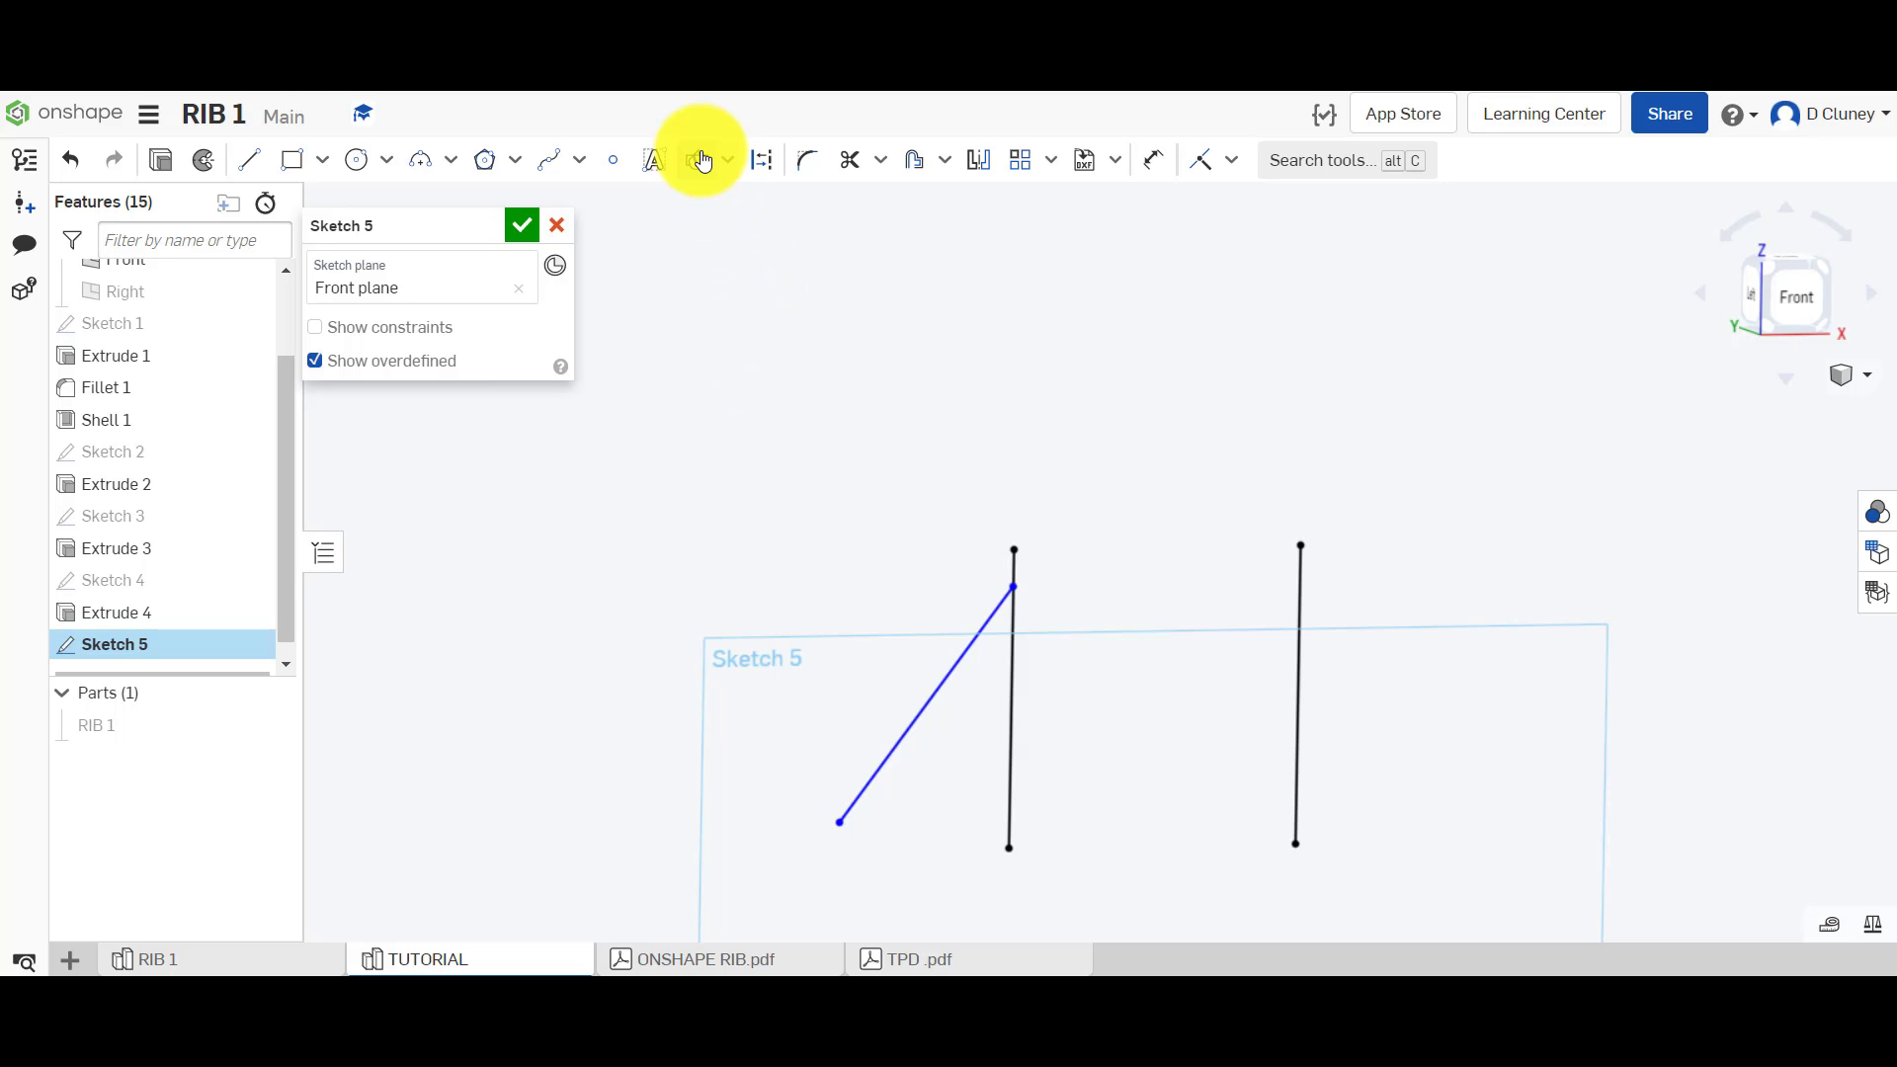
- Constrain the left boss line vertical and convert the line the diagonal meets to construction
{"action": "left_click", "coordinate": [762, 159]}
{"action": "left_click", "coordinate": [1012, 563]}
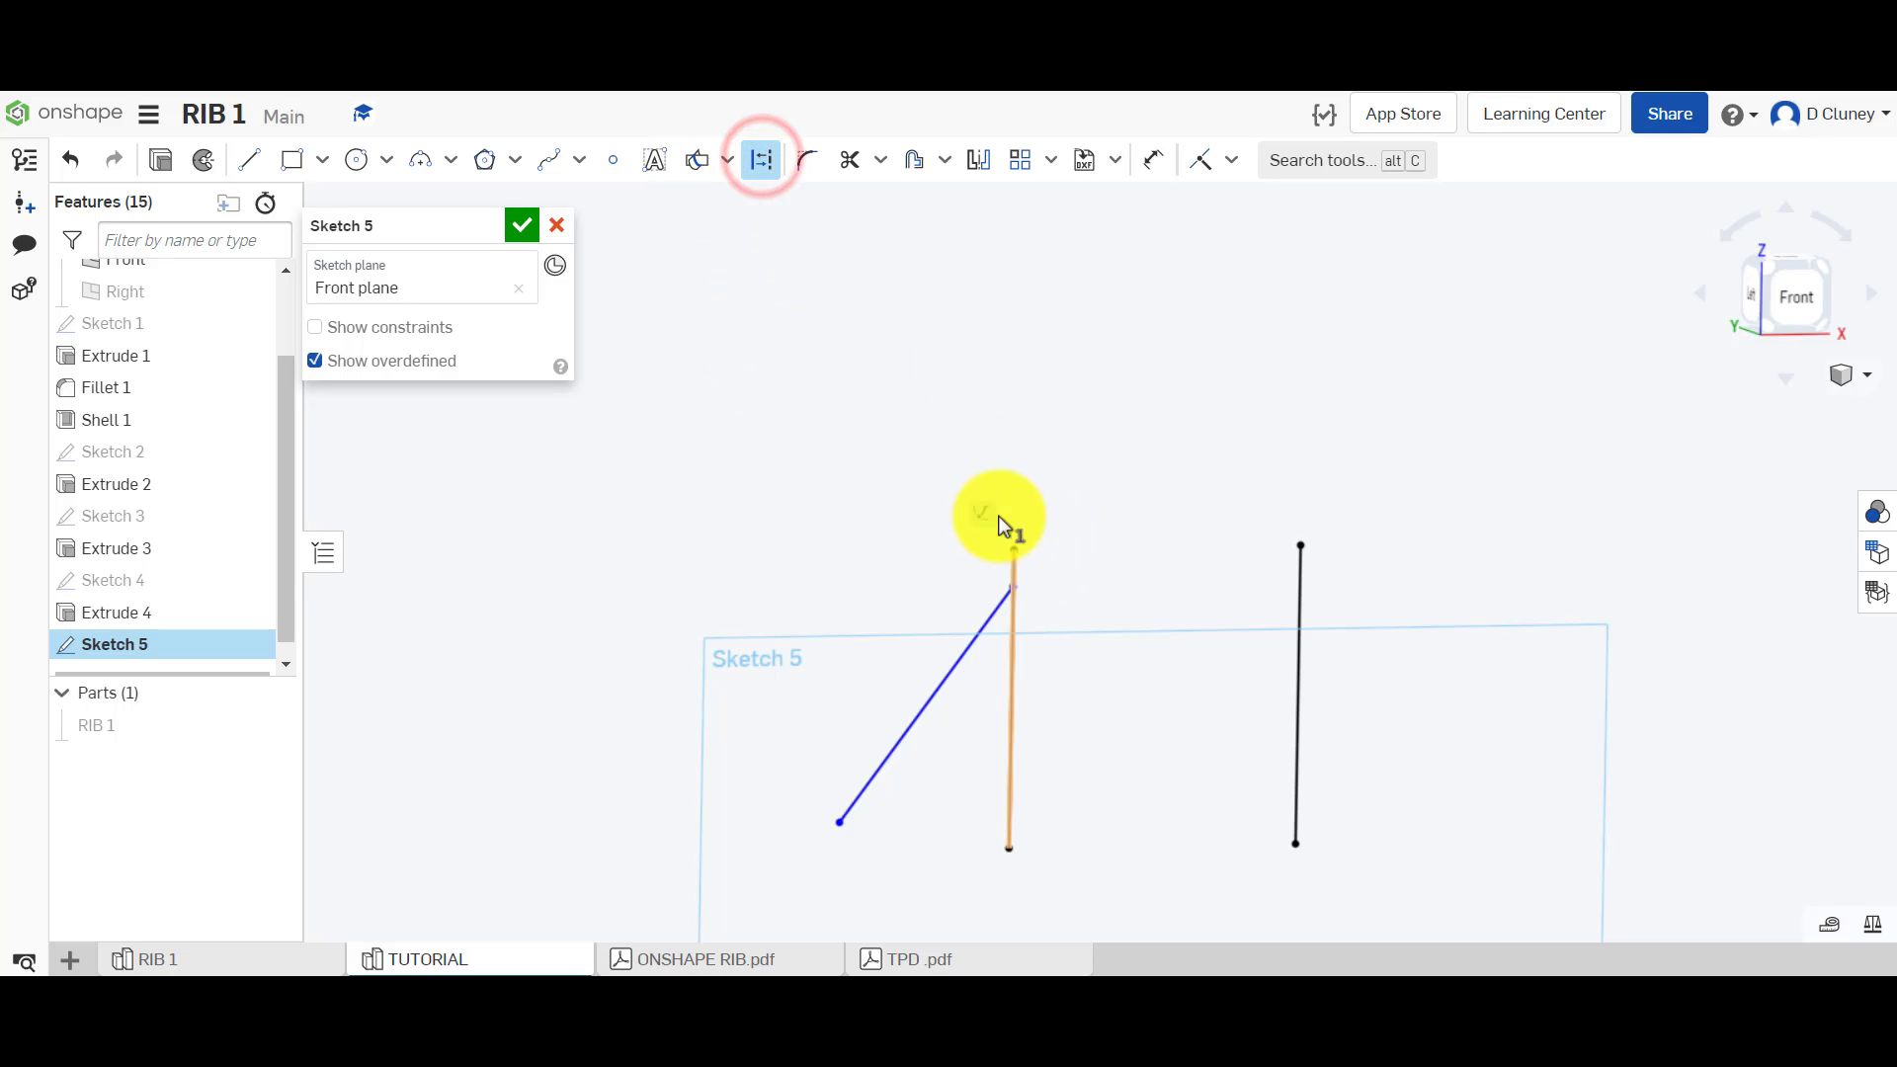
{"action": "left_click", "coordinate": [952, 366]}
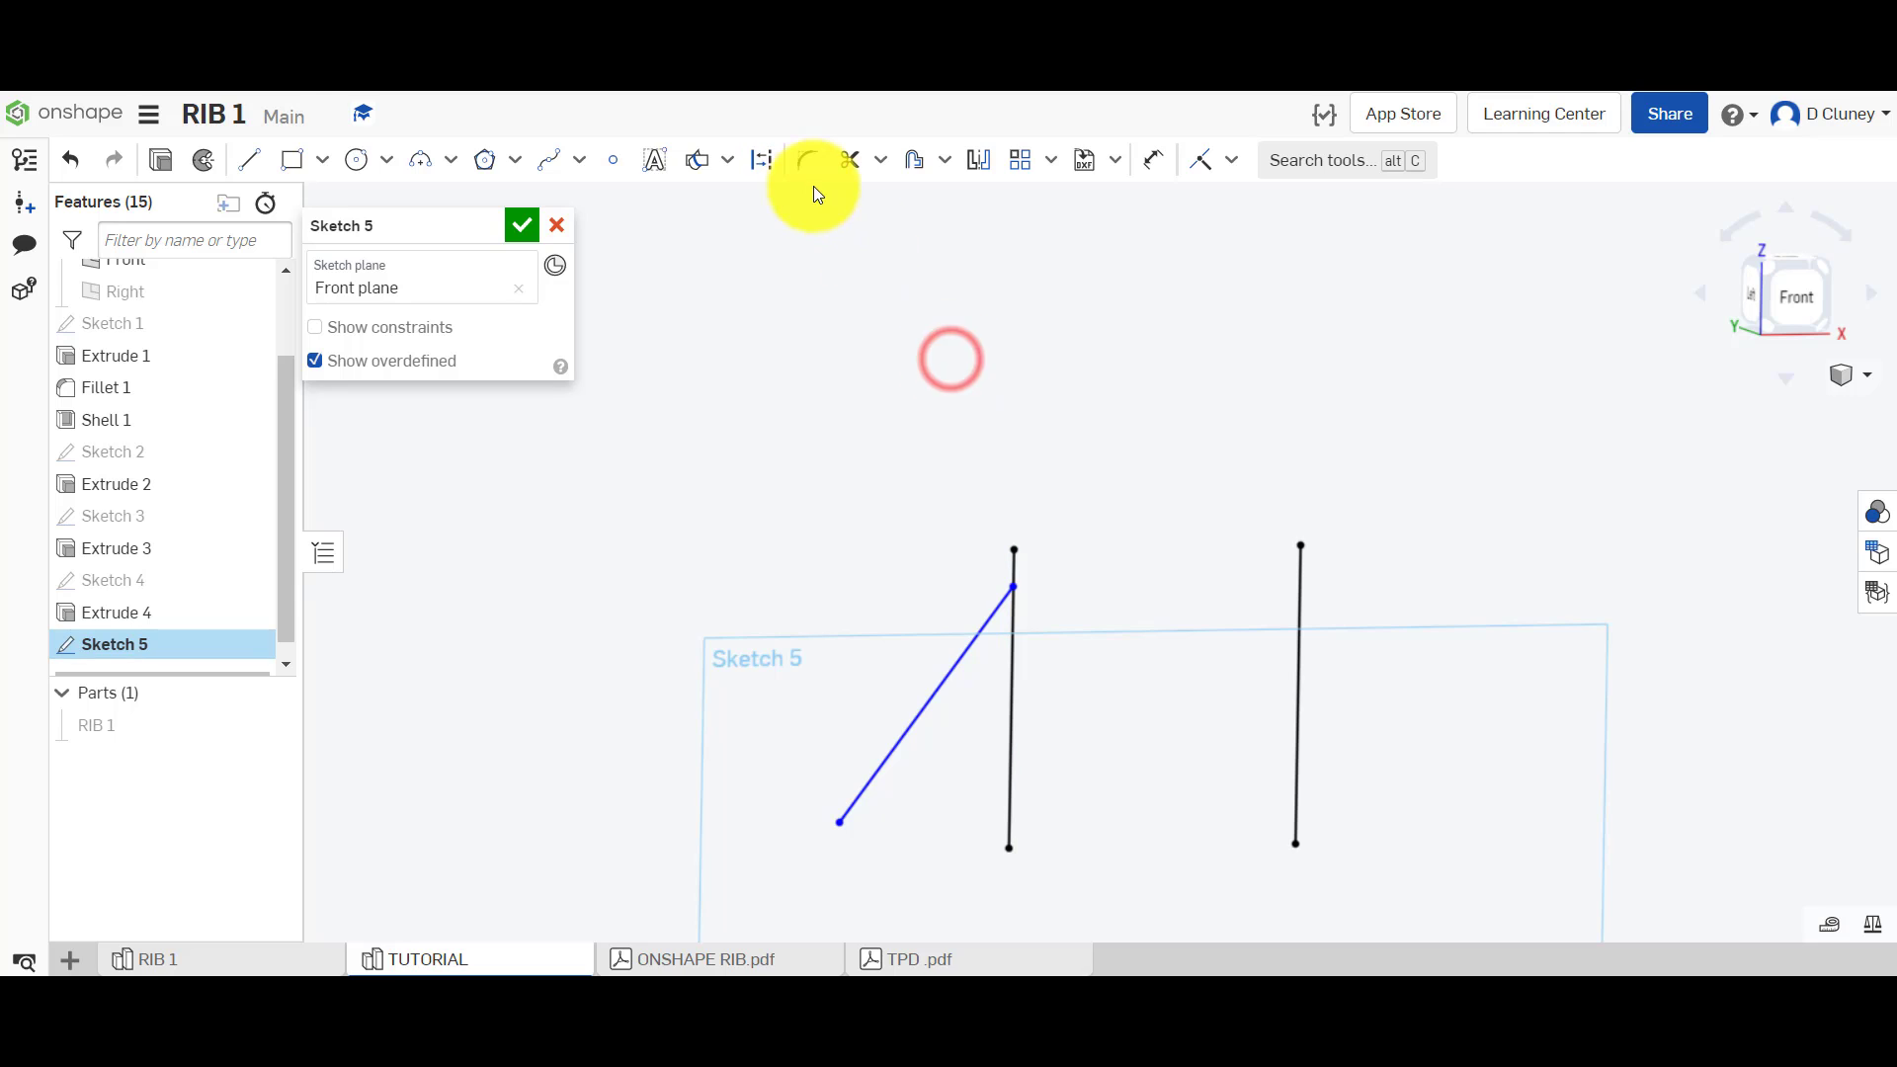
{"action": "left_click", "coordinate": [1008, 625]}
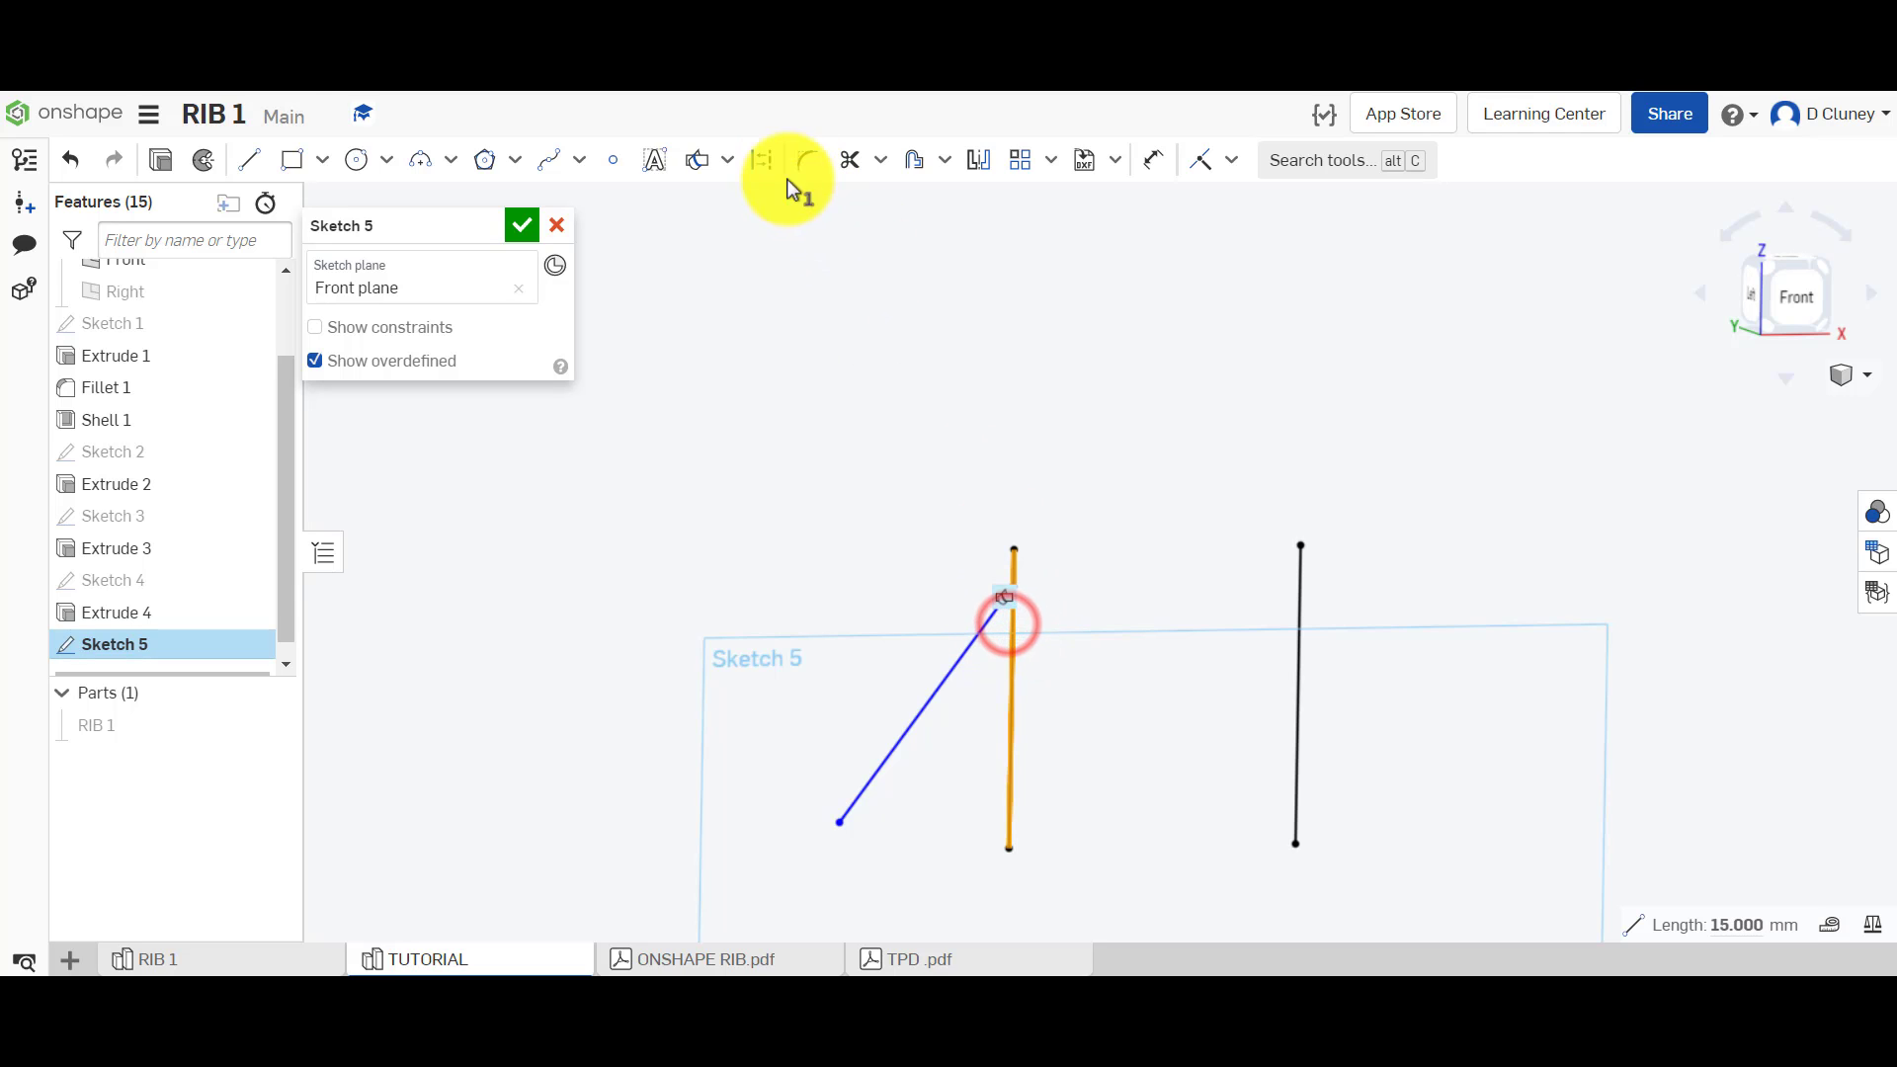
{"action": "left_click", "coordinate": [766, 159]}
{"action": "left_click", "coordinate": [903, 457]}
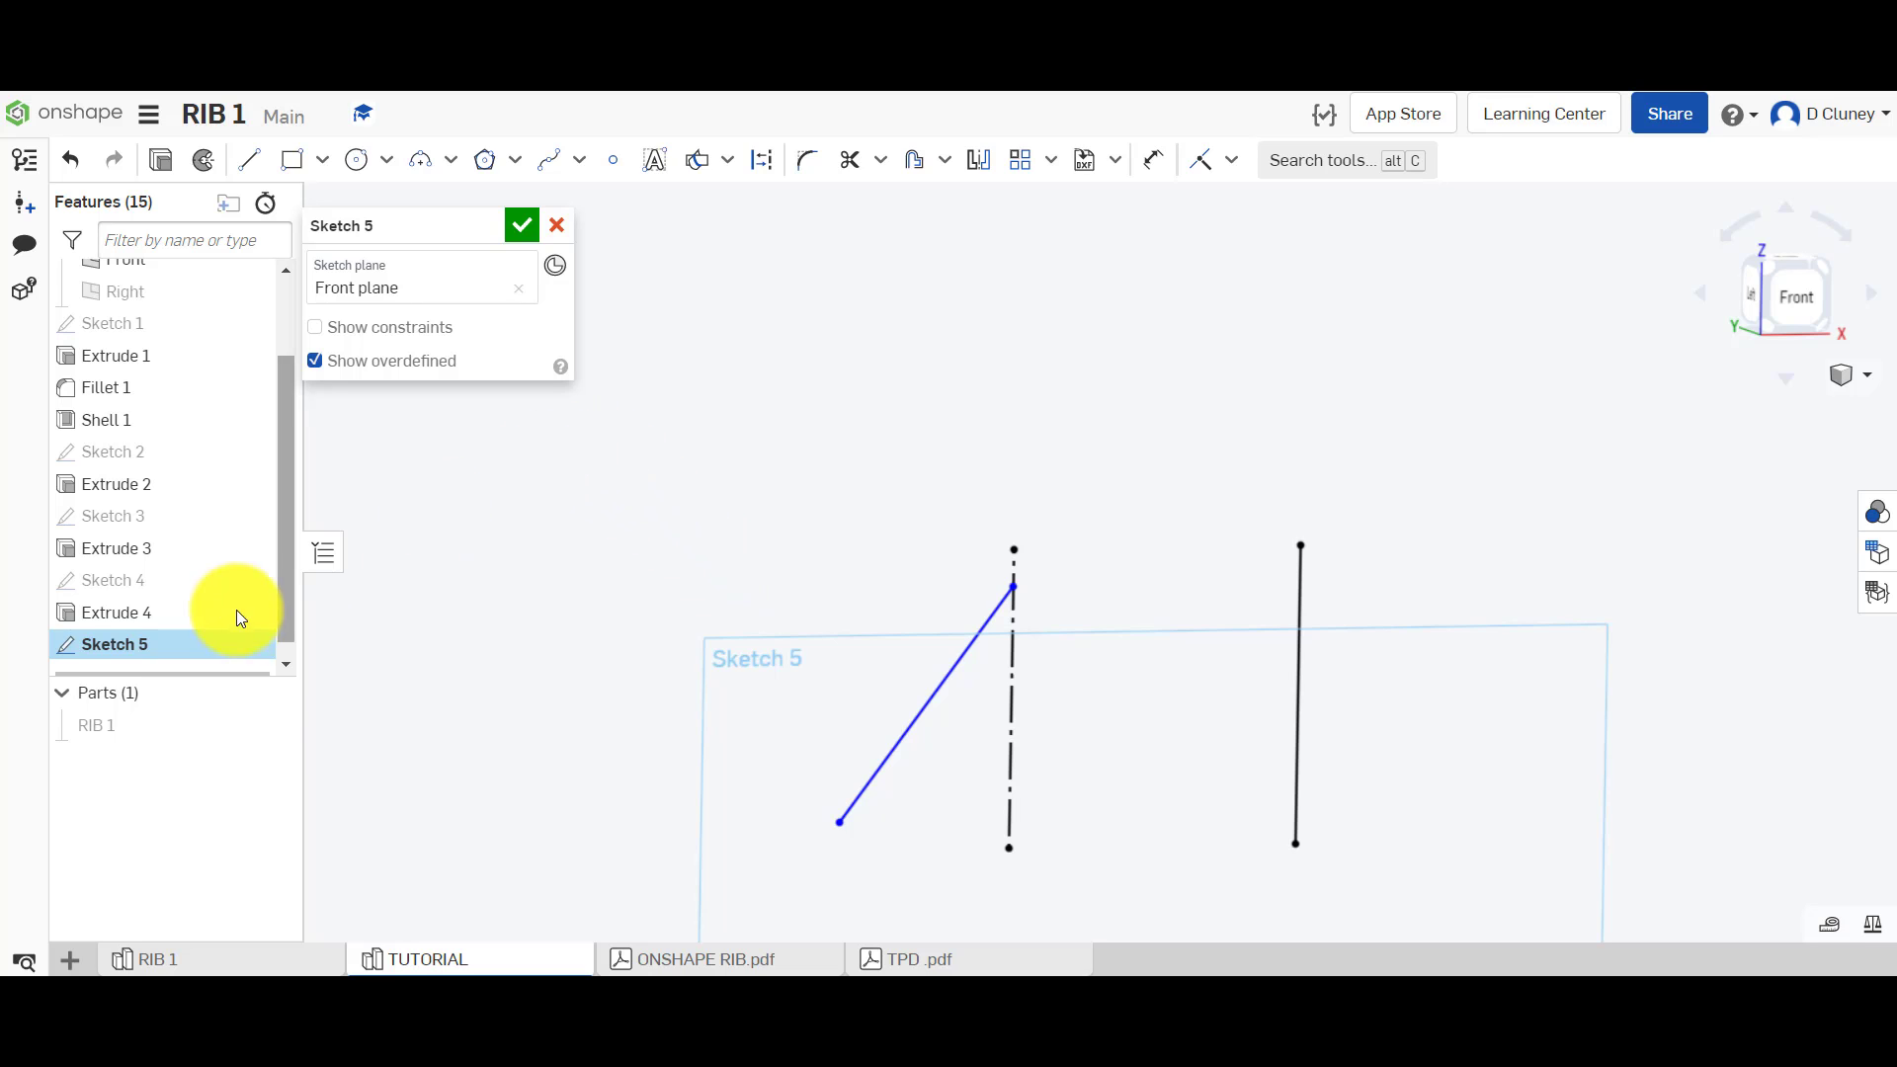
- Show the RIB 1 part again and switch to the Front view
{"action": "left_click", "coordinate": [272, 728]}
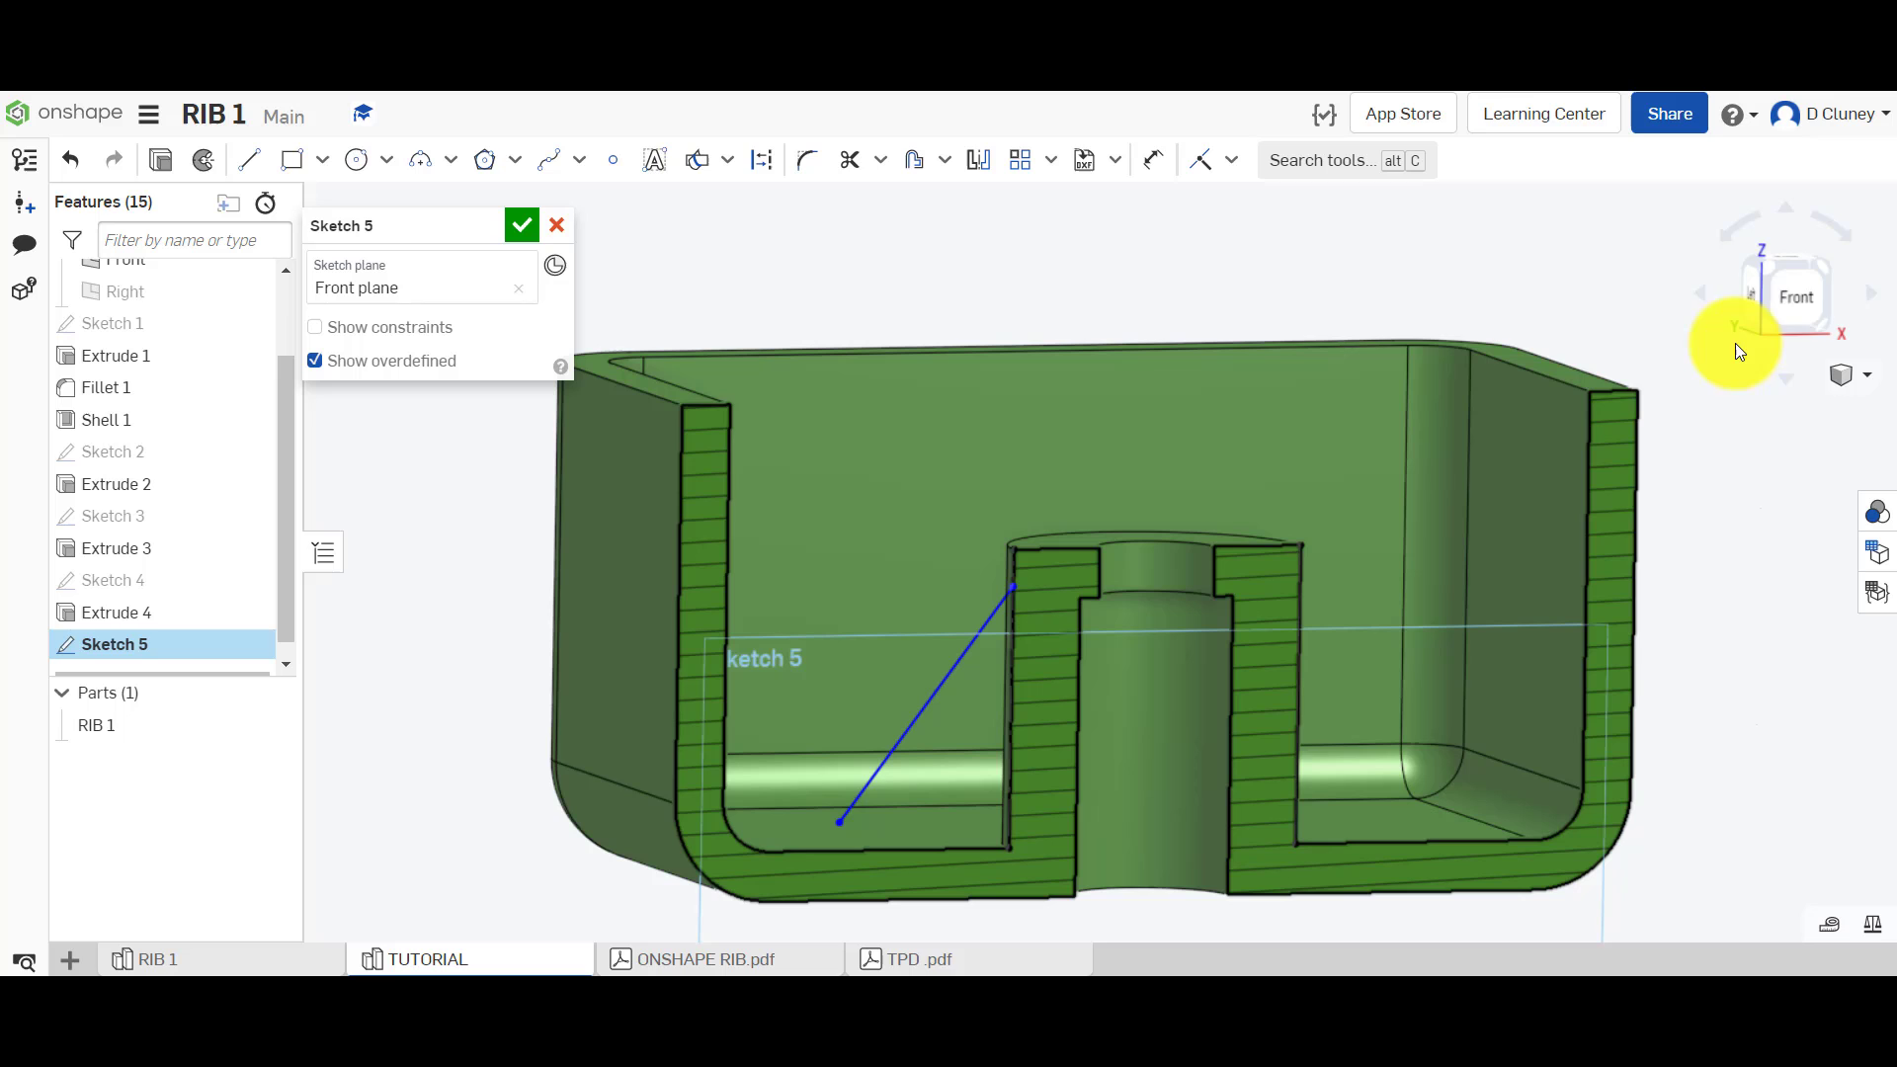
{"action": "left_click", "coordinate": [1791, 306]}
{"action": "scroll", "coordinate": [1071, 500], "scroll_direction": "down", "scroll_amount": 1}
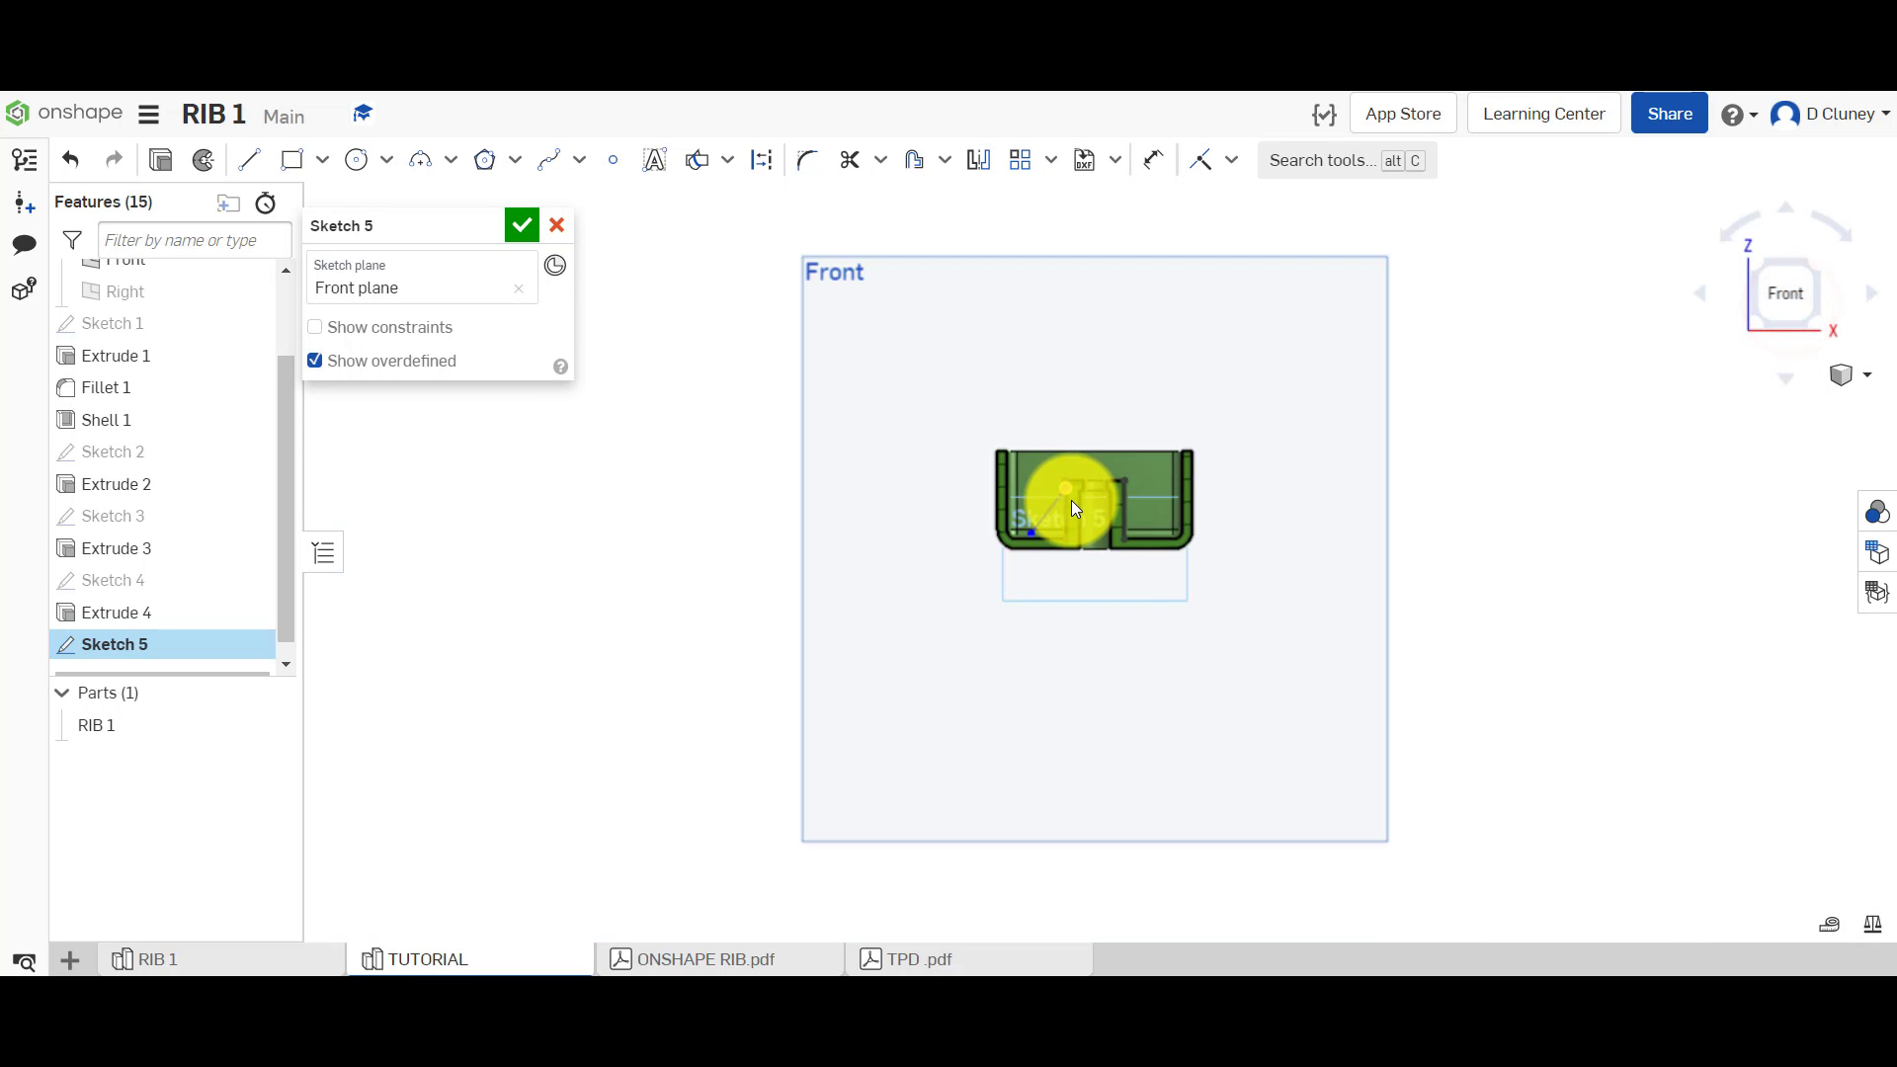
{"action": "scroll", "coordinate": [1071, 501], "scroll_direction": "up", "scroll_amount": 3}
{"action": "scroll", "coordinate": [1071, 502], "scroll_direction": "up", "scroll_amount": 5}
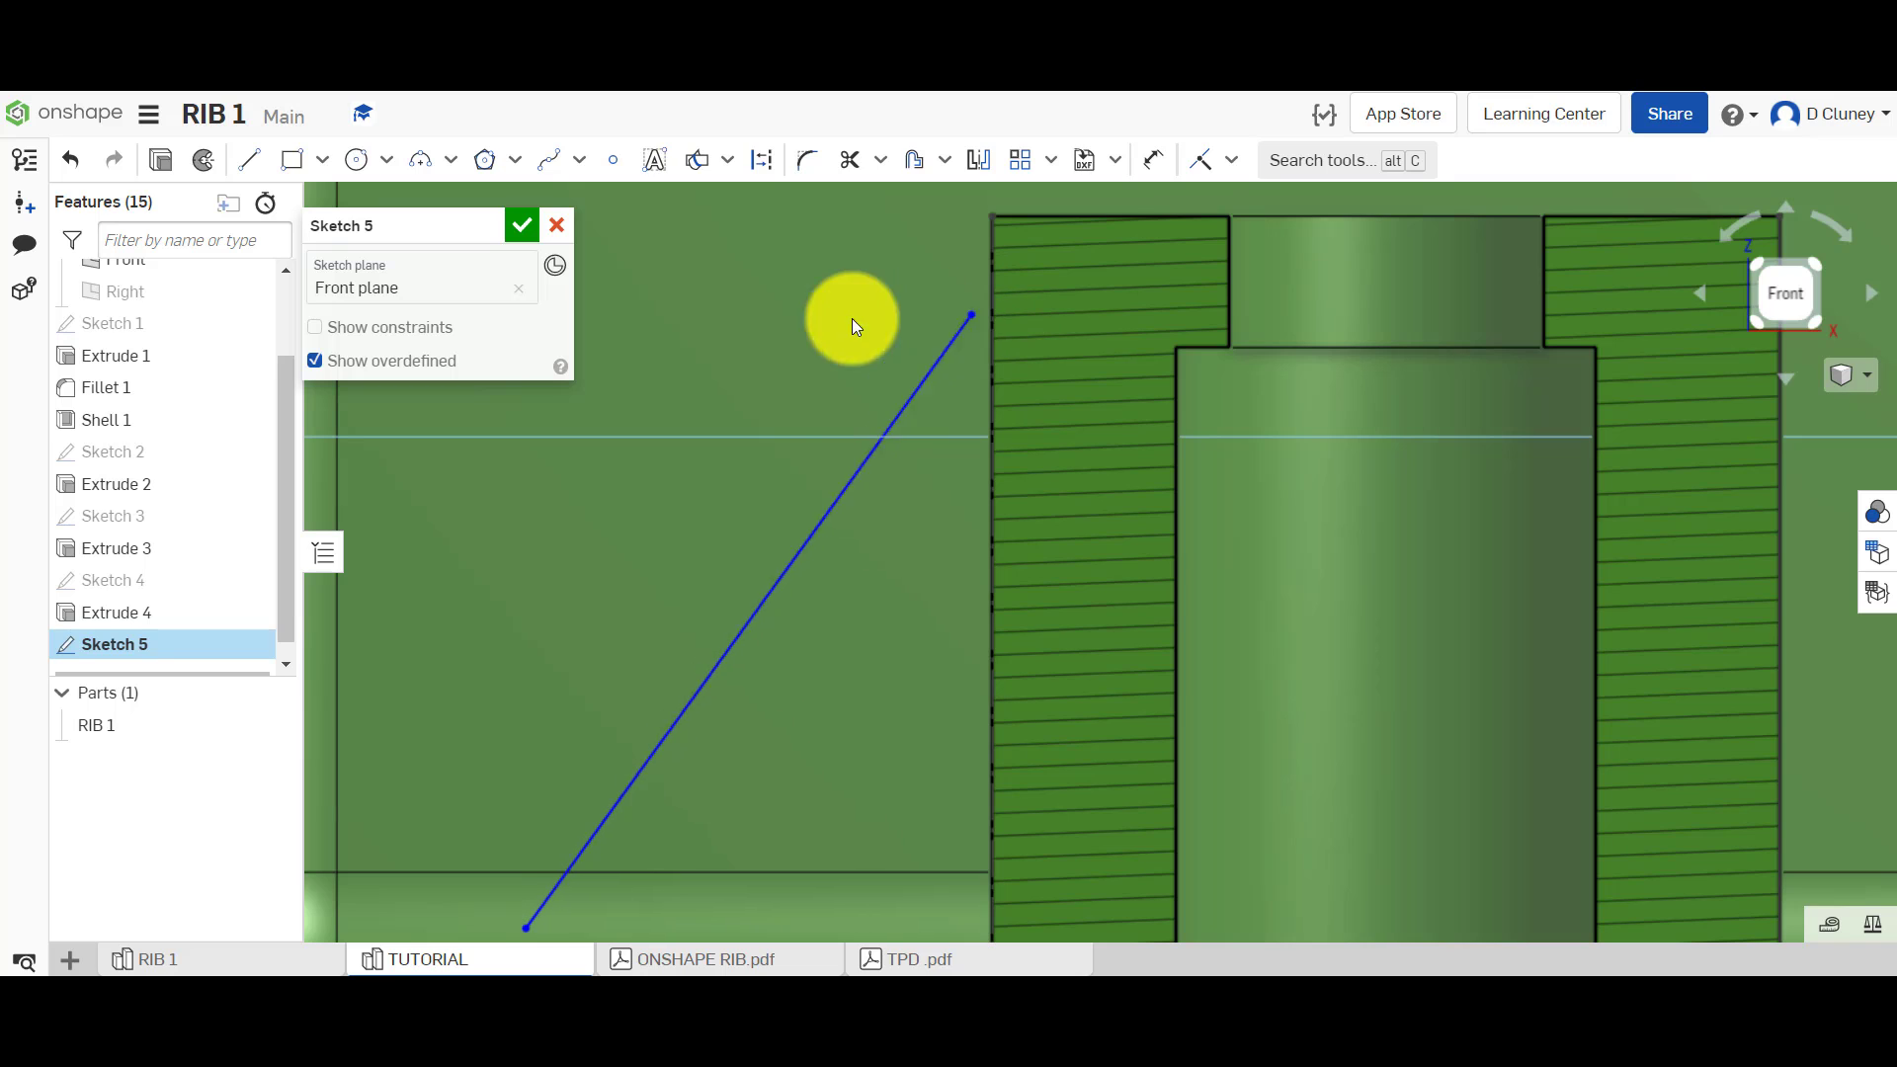
- Make the rib line's lower endpoint coincident with the box's inner floor edge
{"action": "left_click", "coordinate": [994, 332]}
{"action": "scroll", "coordinate": [802, 443], "scroll_direction": "down", "scroll_amount": 4}
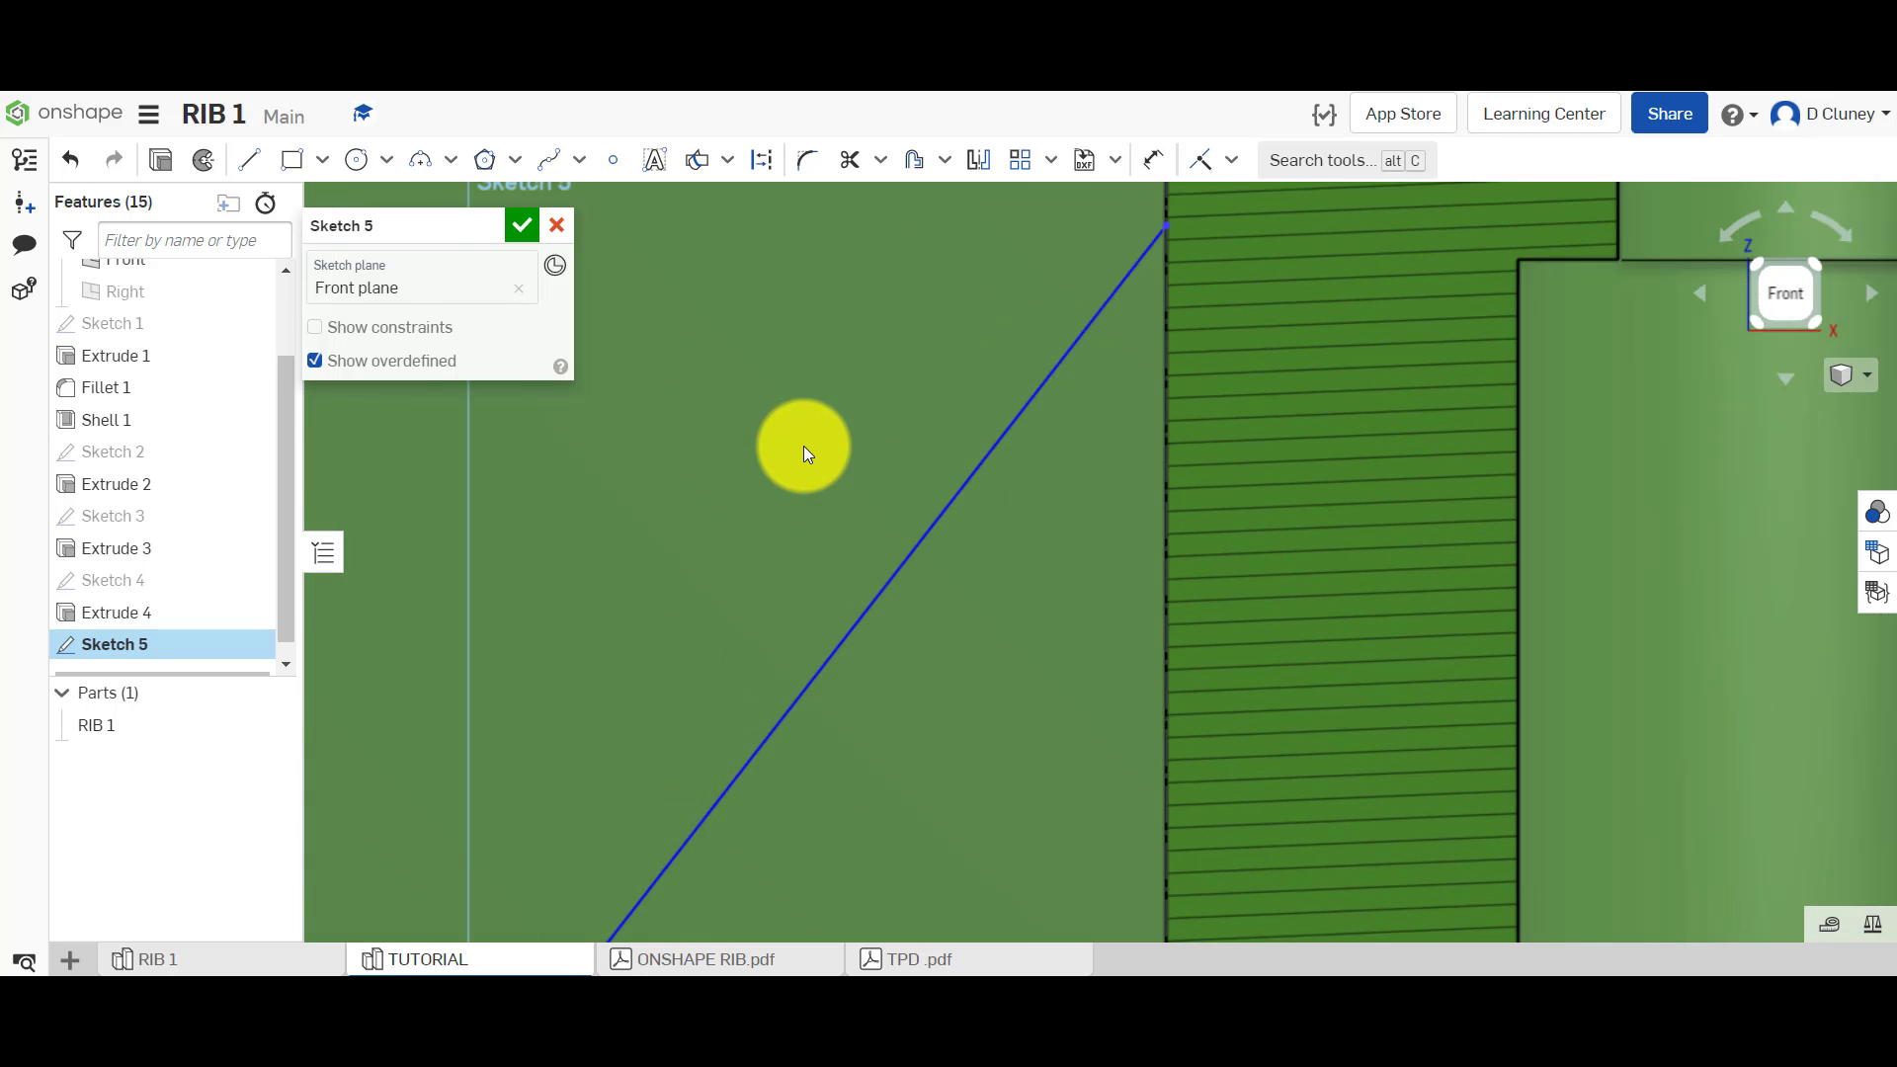
{"action": "mouse_move", "coordinate": [658, 727]}
{"action": "left_mouse_down"}
{"action": "mouse_move", "coordinate": [661, 761]}
{"action": "mouse_move", "coordinate": [664, 737]}
{"action": "left_mouse_up"}
{"action": "mouse_move", "coordinate": [664, 737]}
{"action": "right_mouse_down"}
{"action": "mouse_move", "coordinate": [395, 733]}
{"action": "mouse_move", "coordinate": [708, 775]}
{"action": "right_mouse_up"}
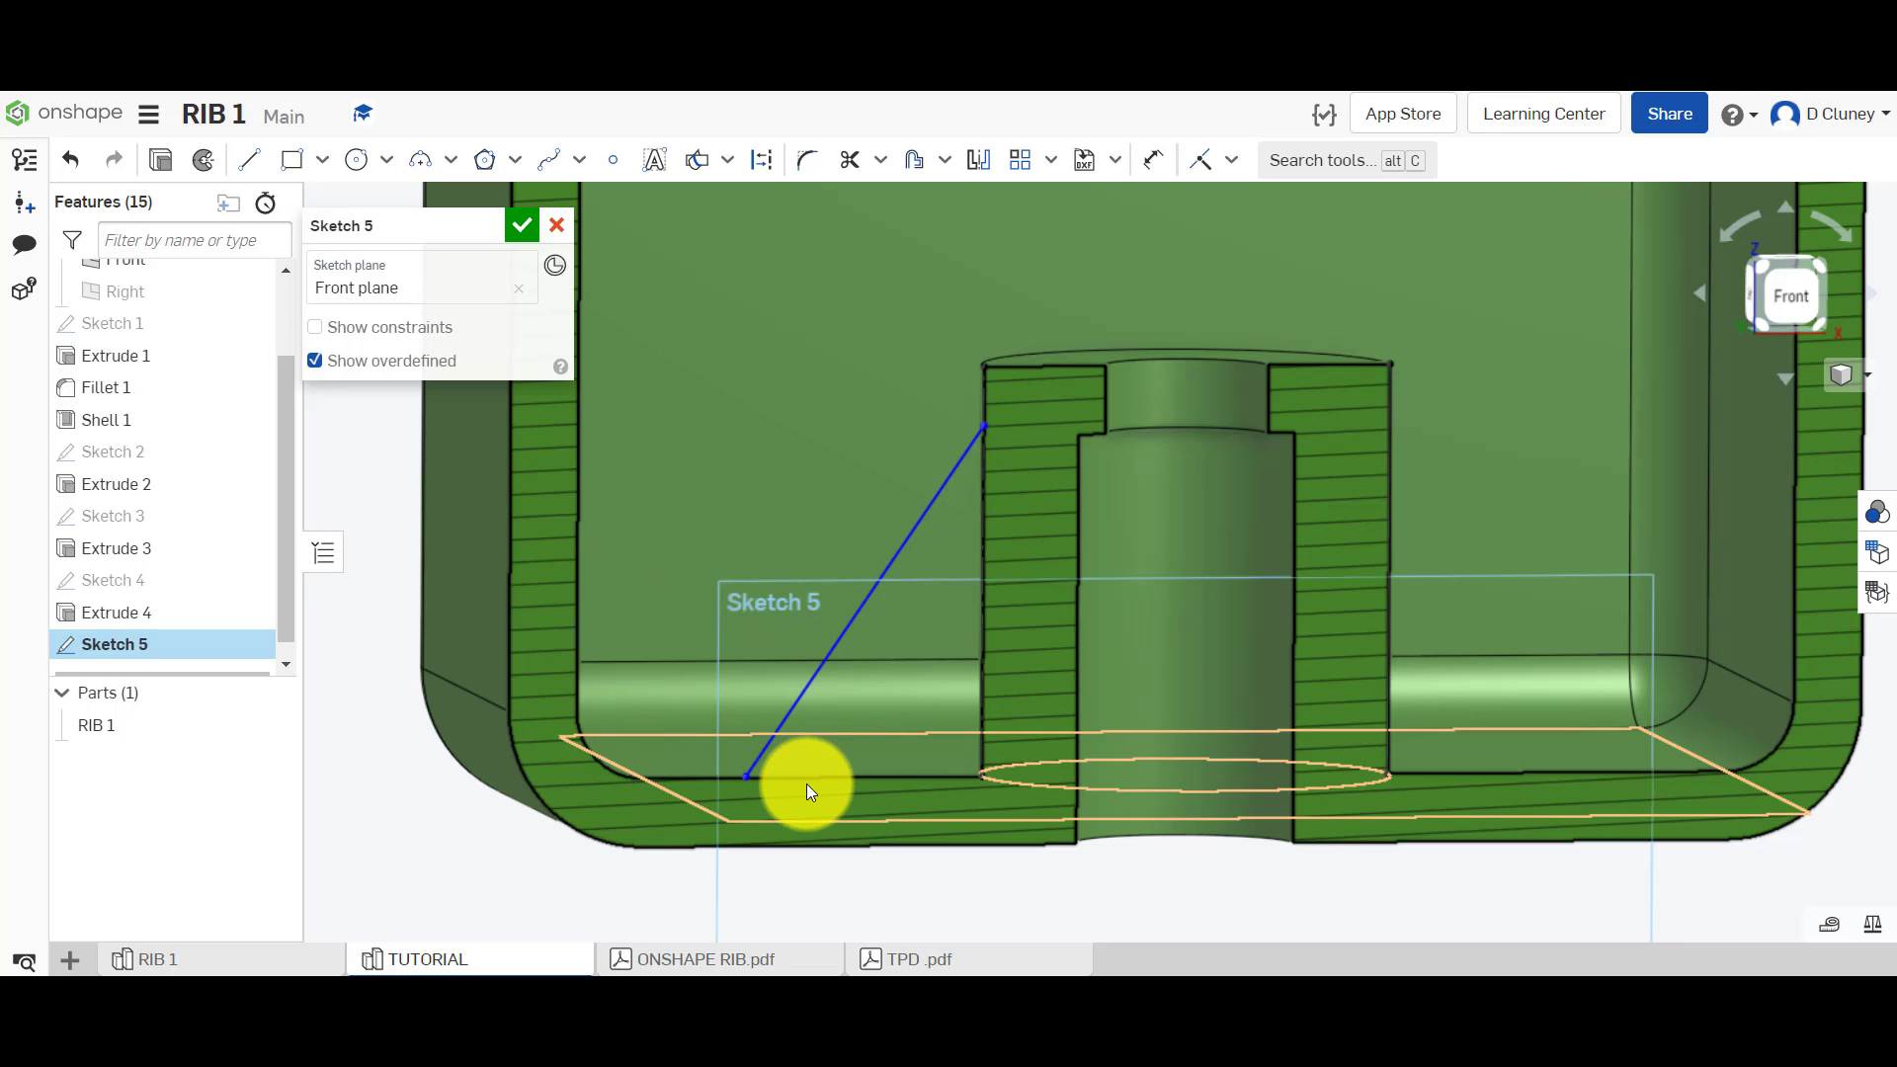
{"action": "left_click", "coordinate": [725, 737]}
{"action": "left_click", "coordinate": [743, 775]}
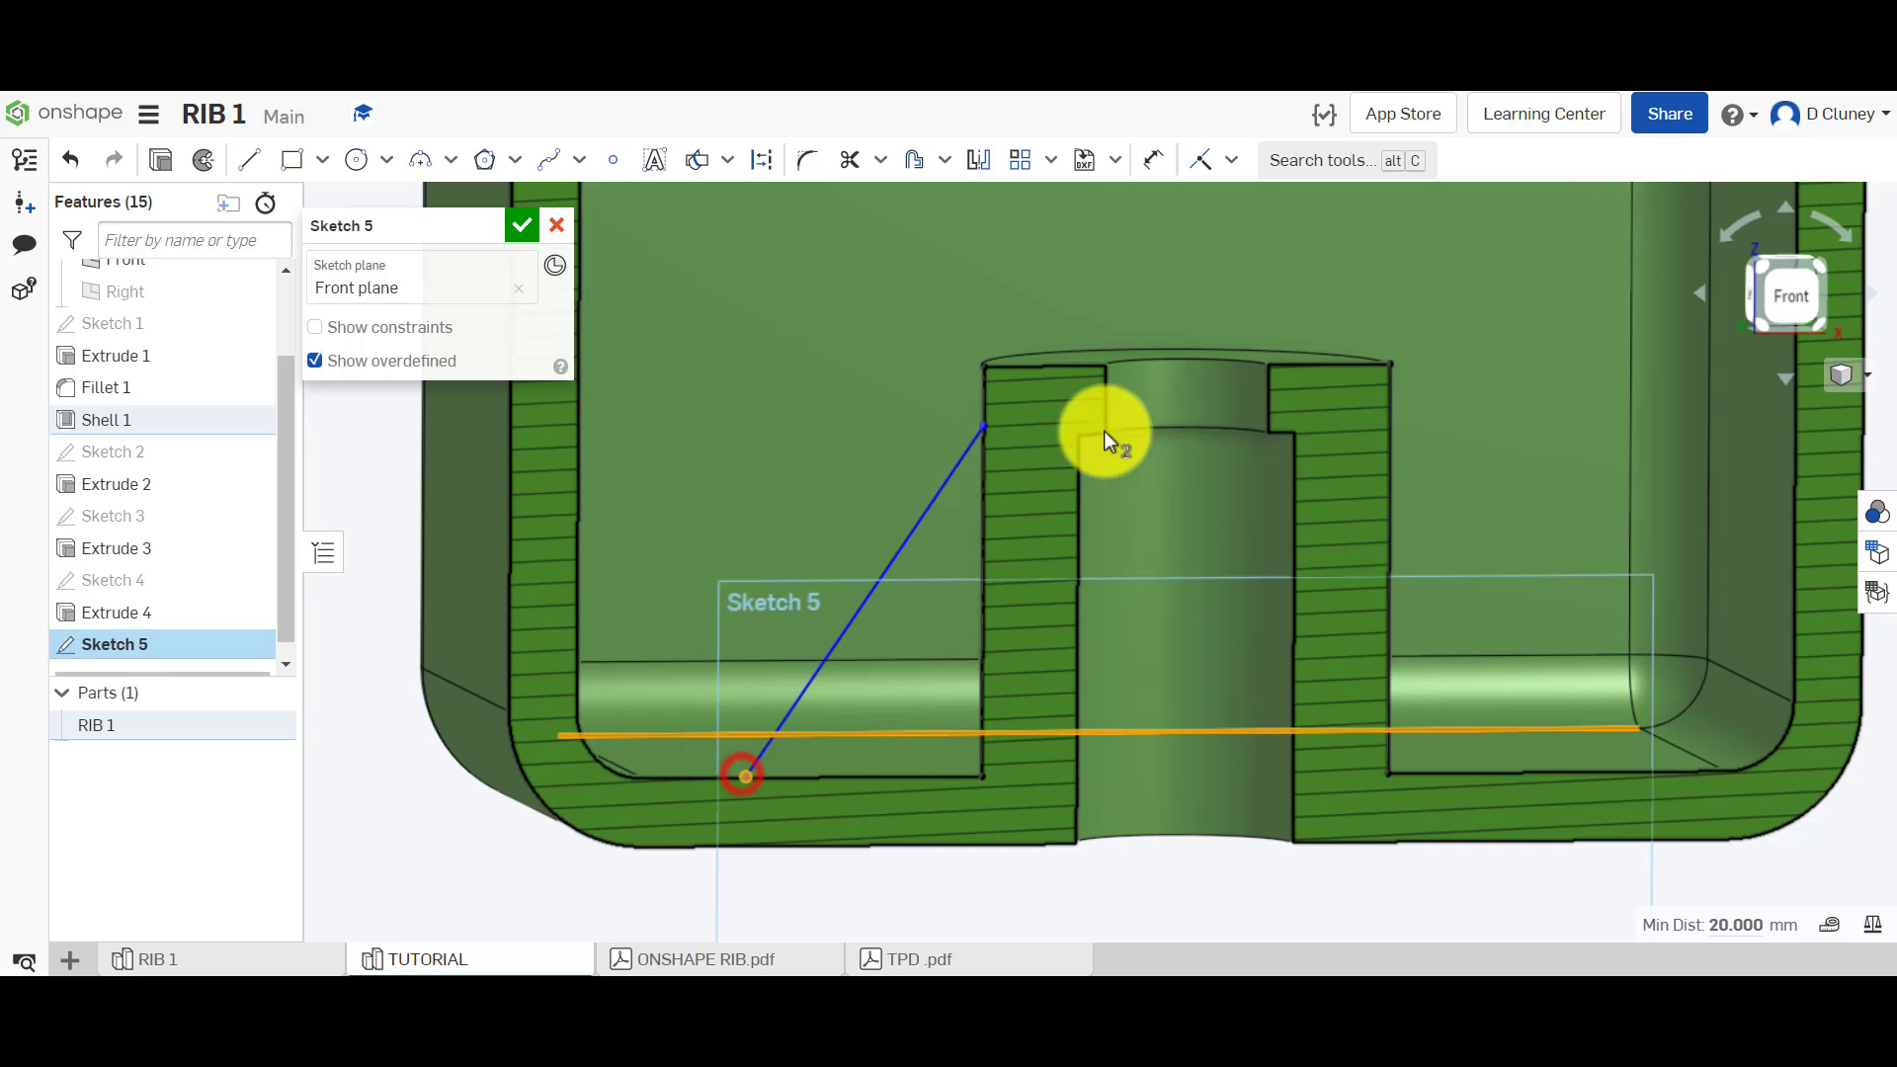
{"action": "left_click", "coordinate": [1204, 161]}
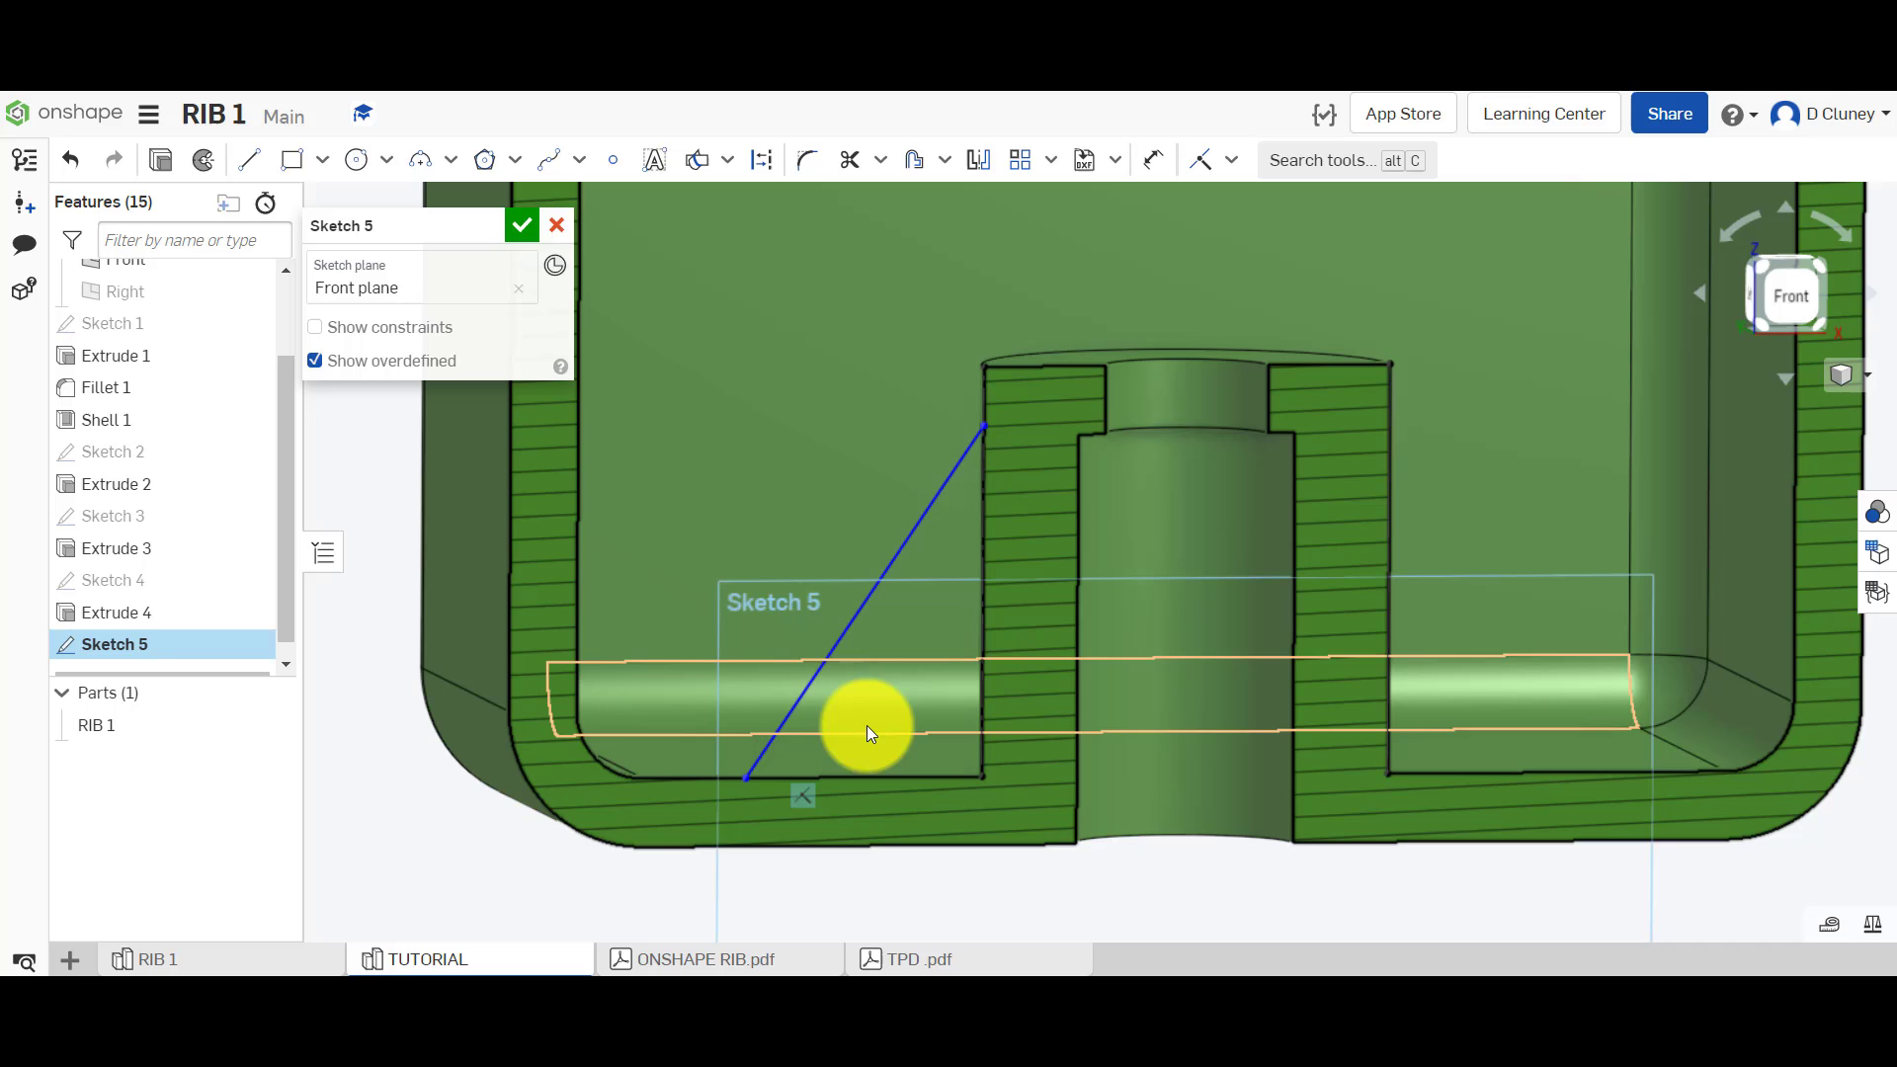
{"action": "key", "text": "n"}
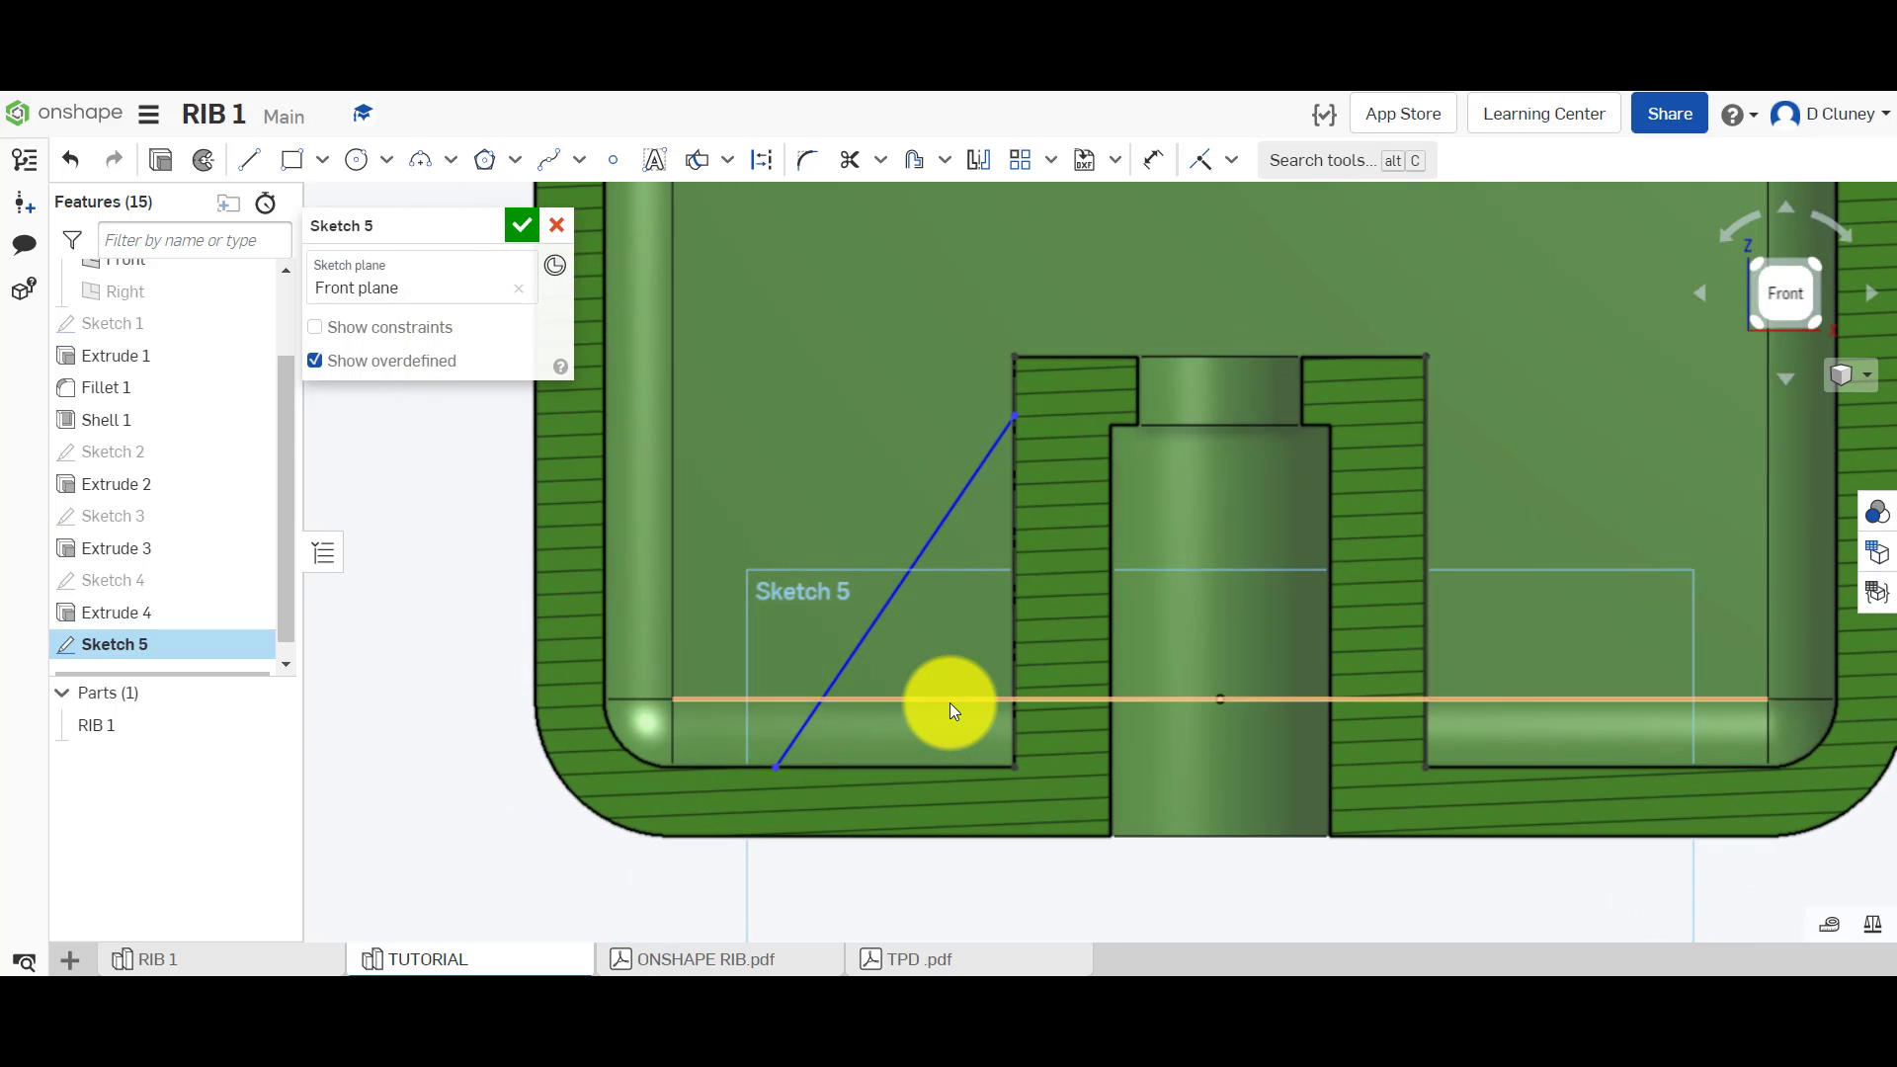
- Dimension the rib line 12 mm high and 7 mm across from the boss wall
{"action": "left_click", "coordinate": [1156, 160]}
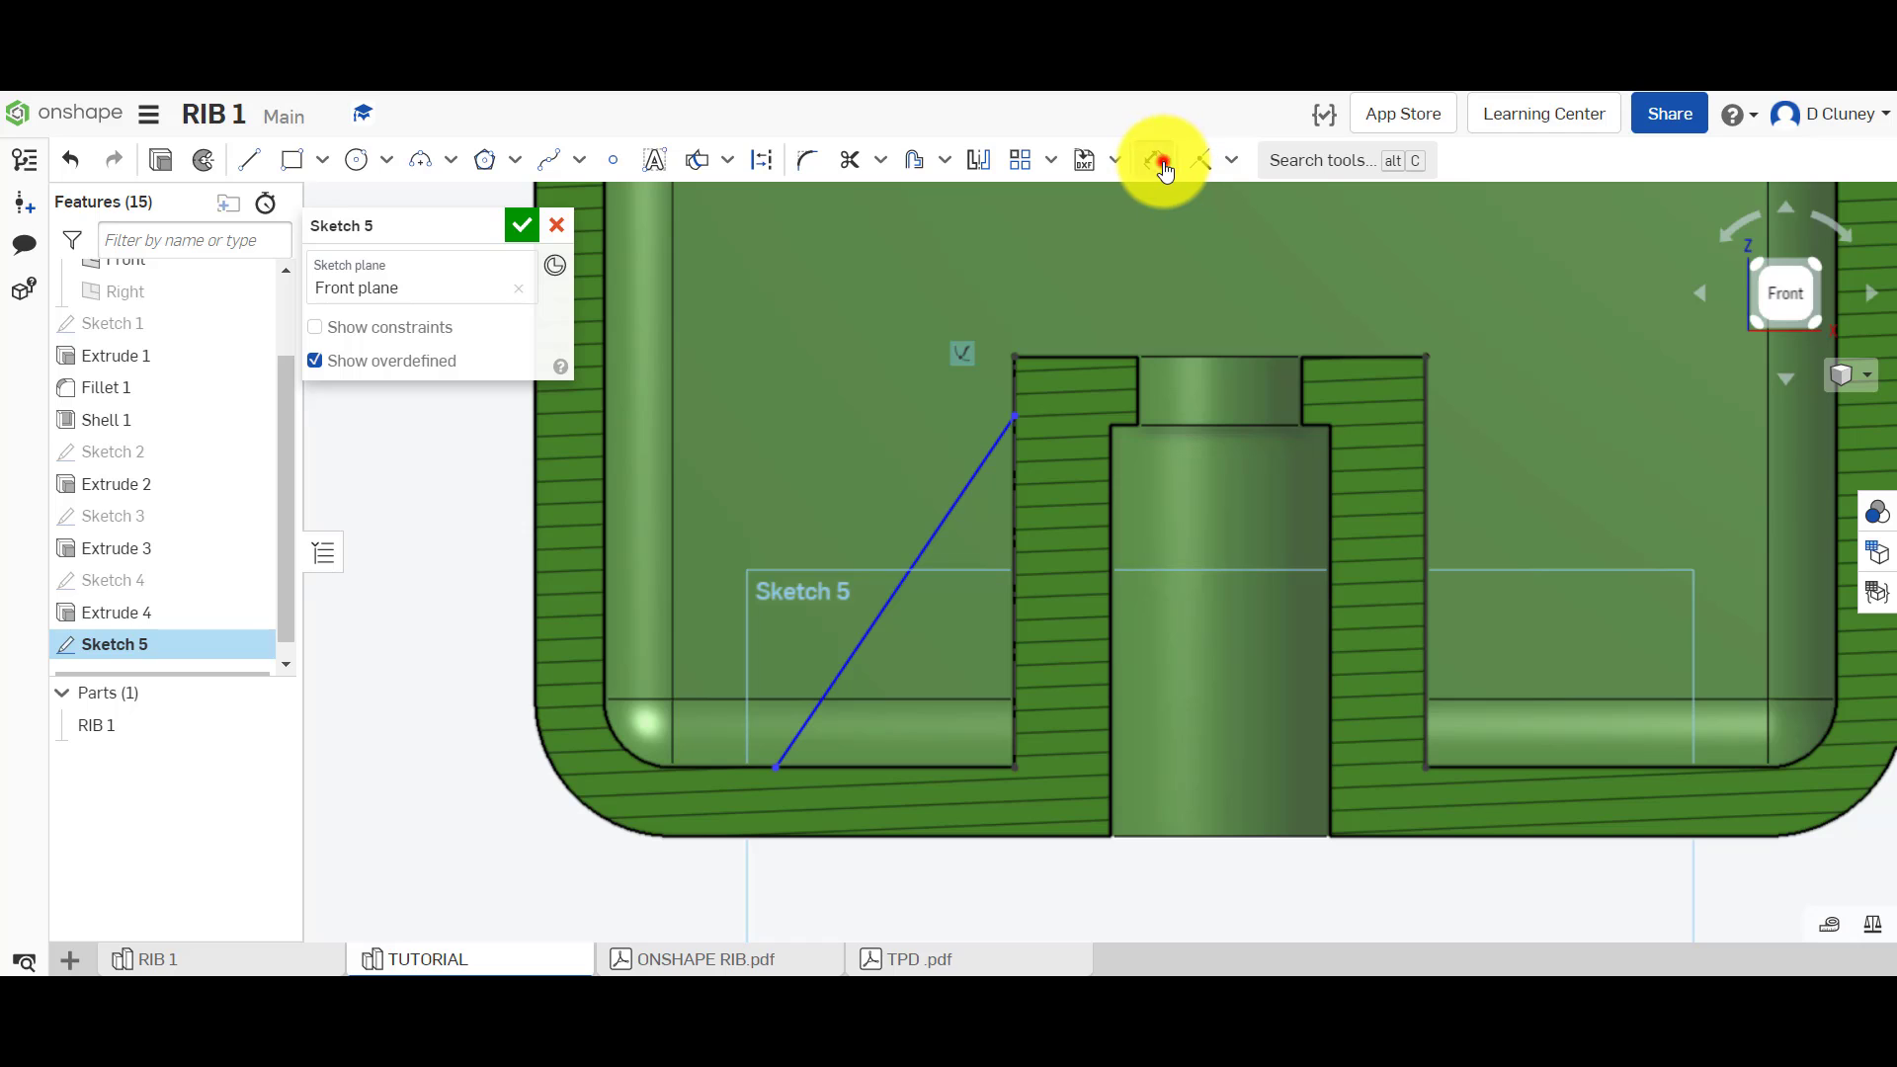
{"action": "left_click", "coordinate": [1015, 423]}
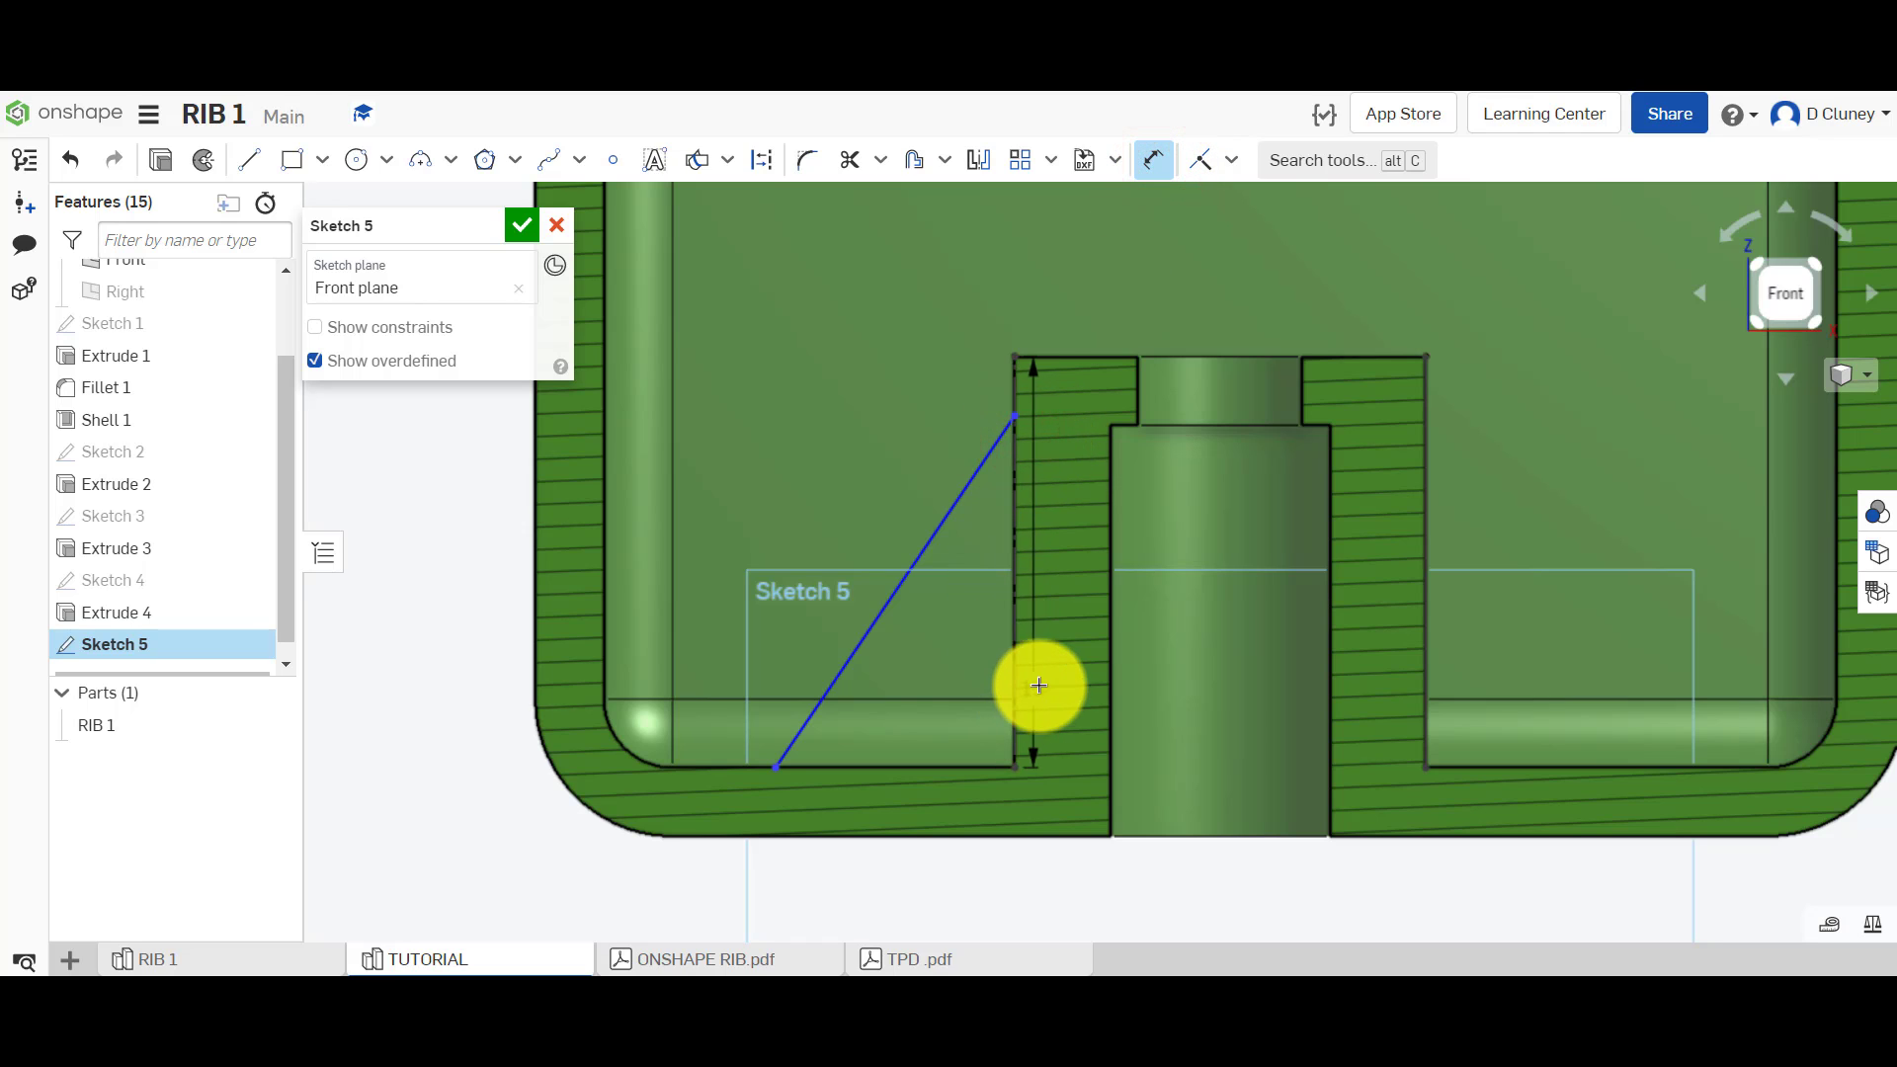
{"action": "left_click", "coordinate": [1152, 160]}
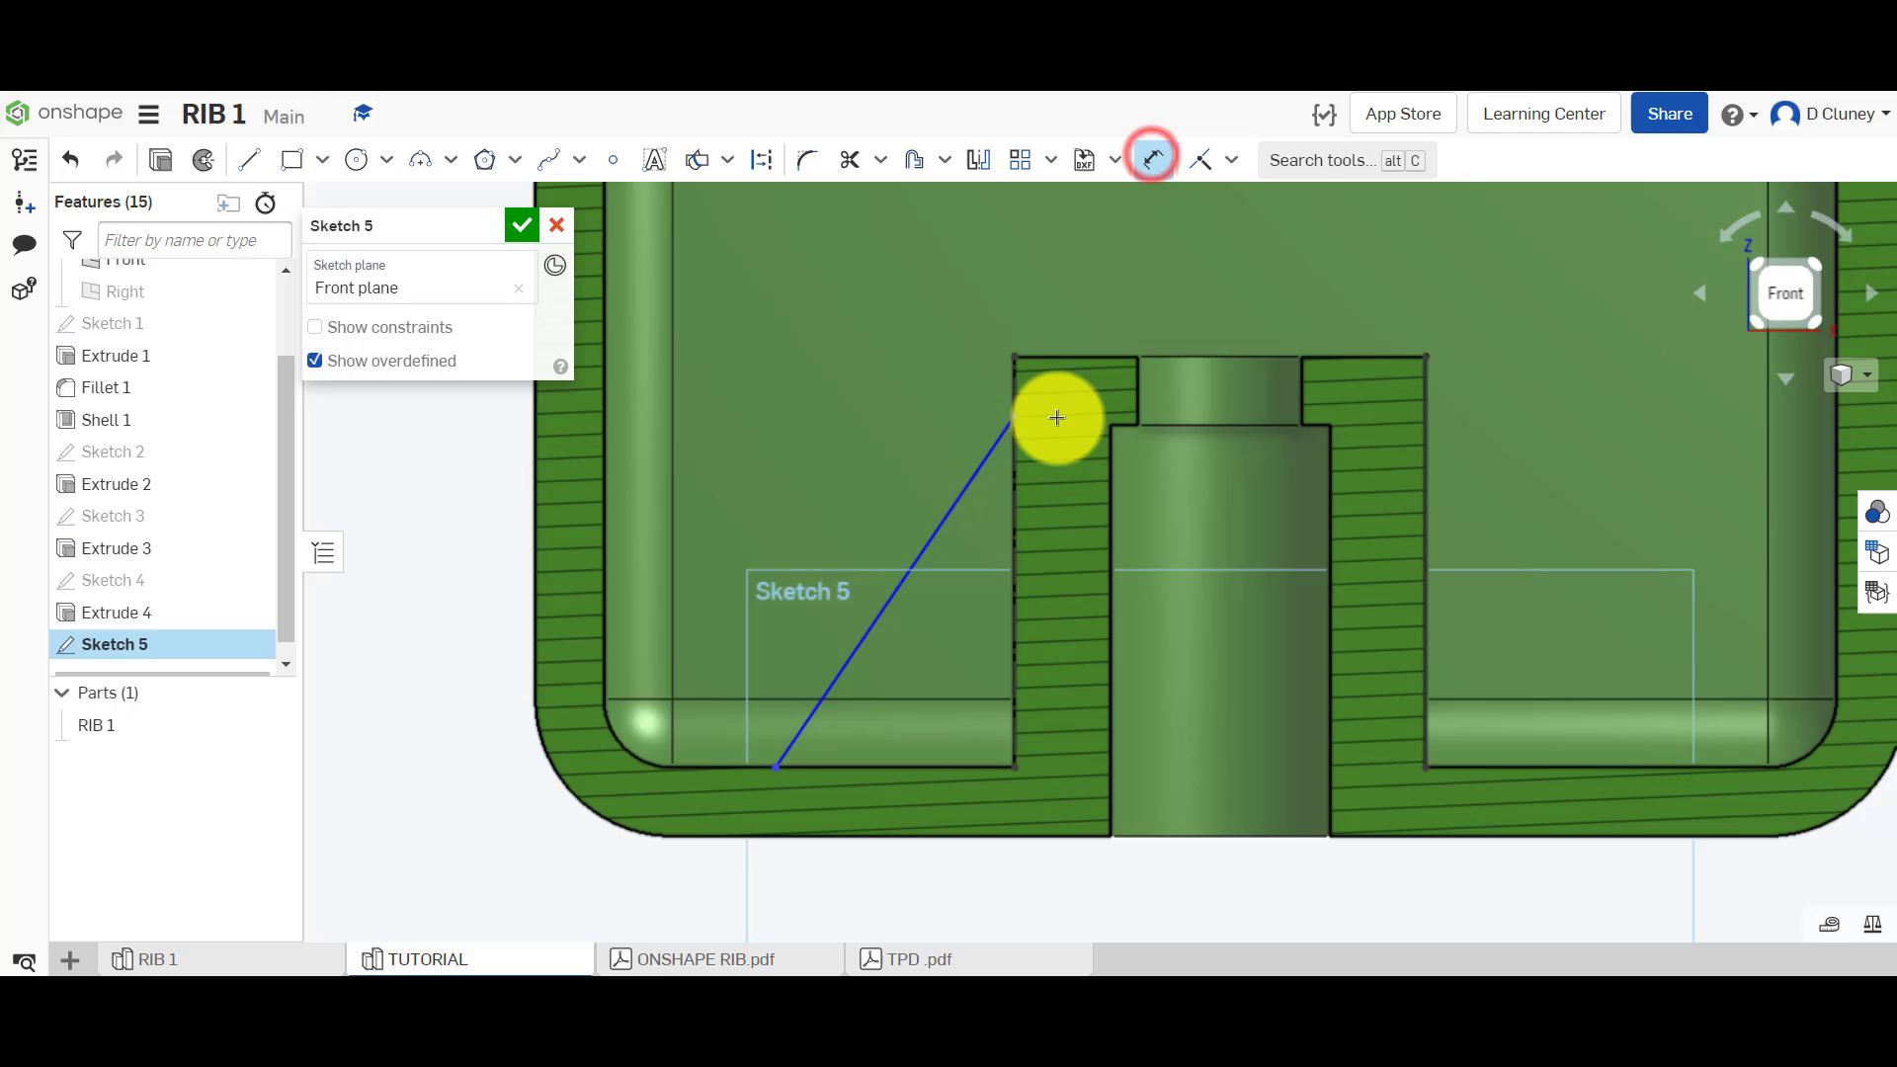
{"action": "left_click", "coordinate": [1015, 418]}
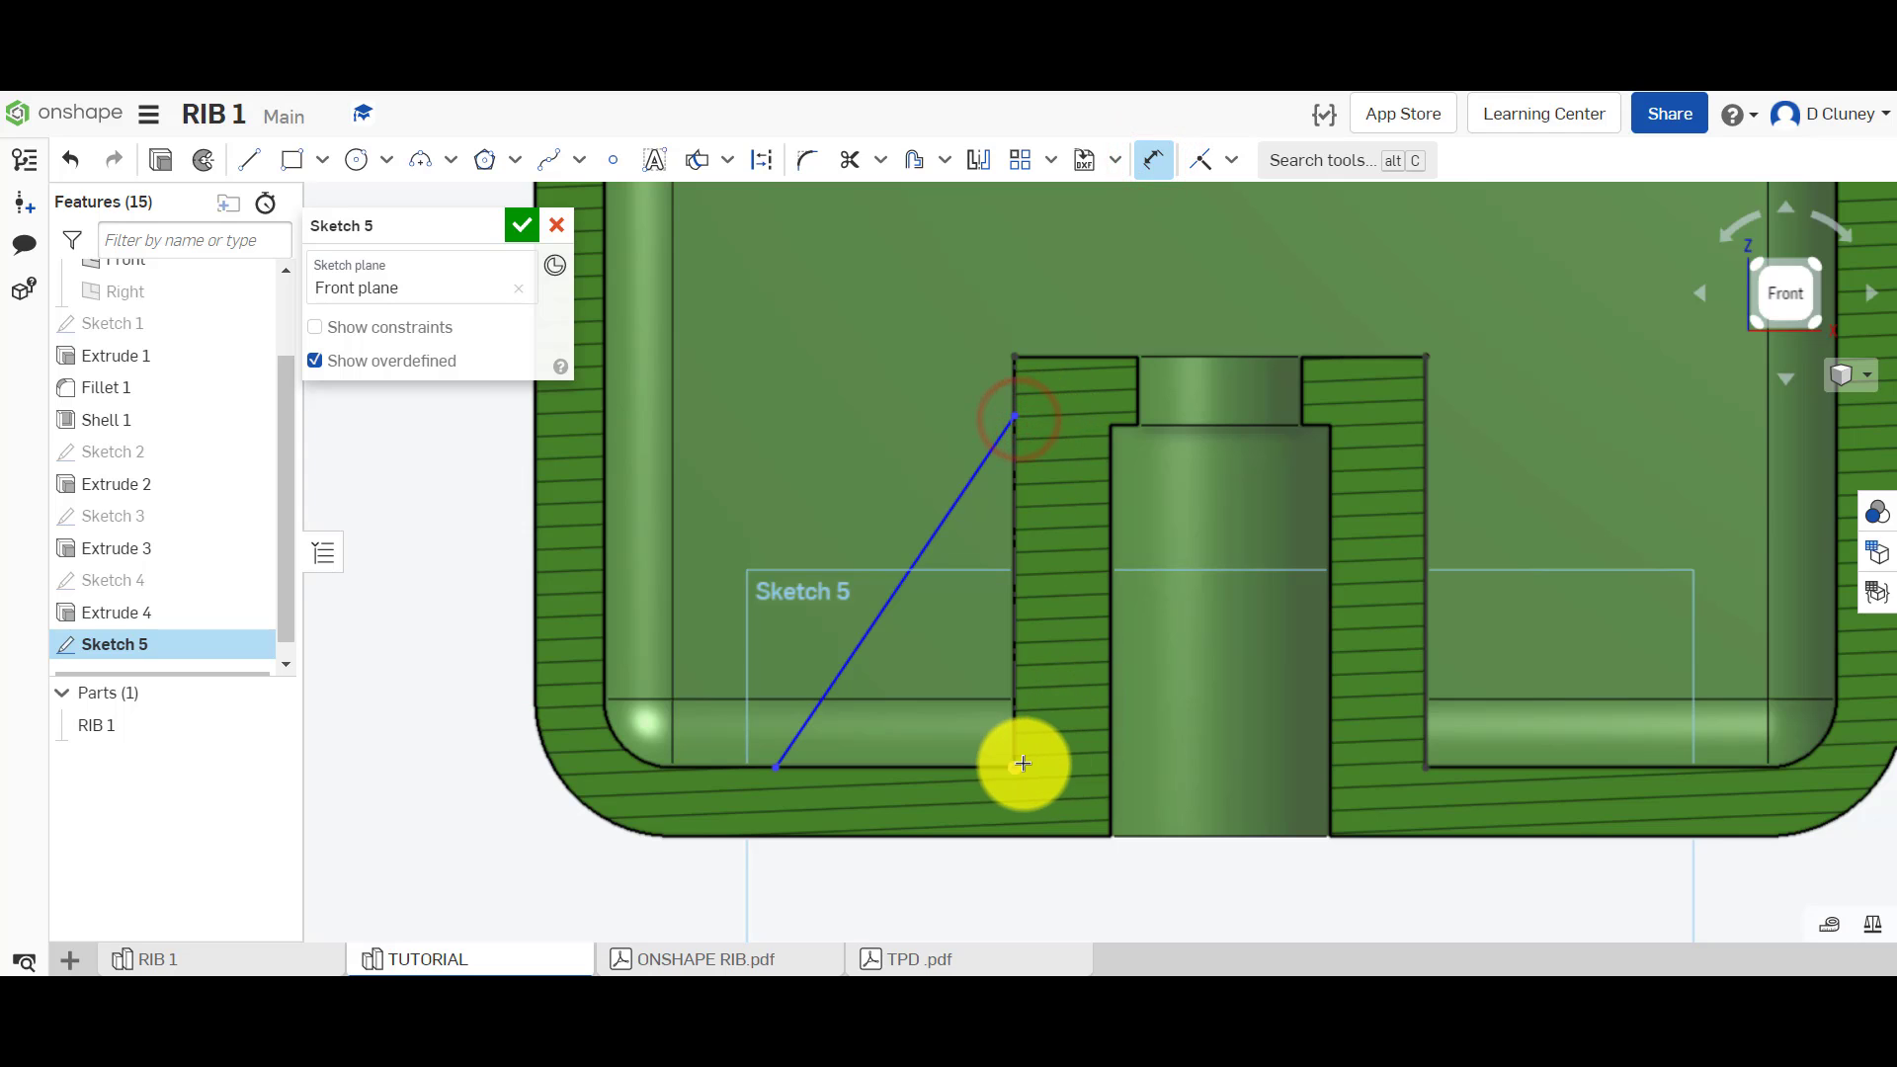
{"action": "left_click", "coordinate": [1021, 765]}
{"action": "left_click", "coordinate": [1205, 664]}
{"action": "type", "text": "12"}
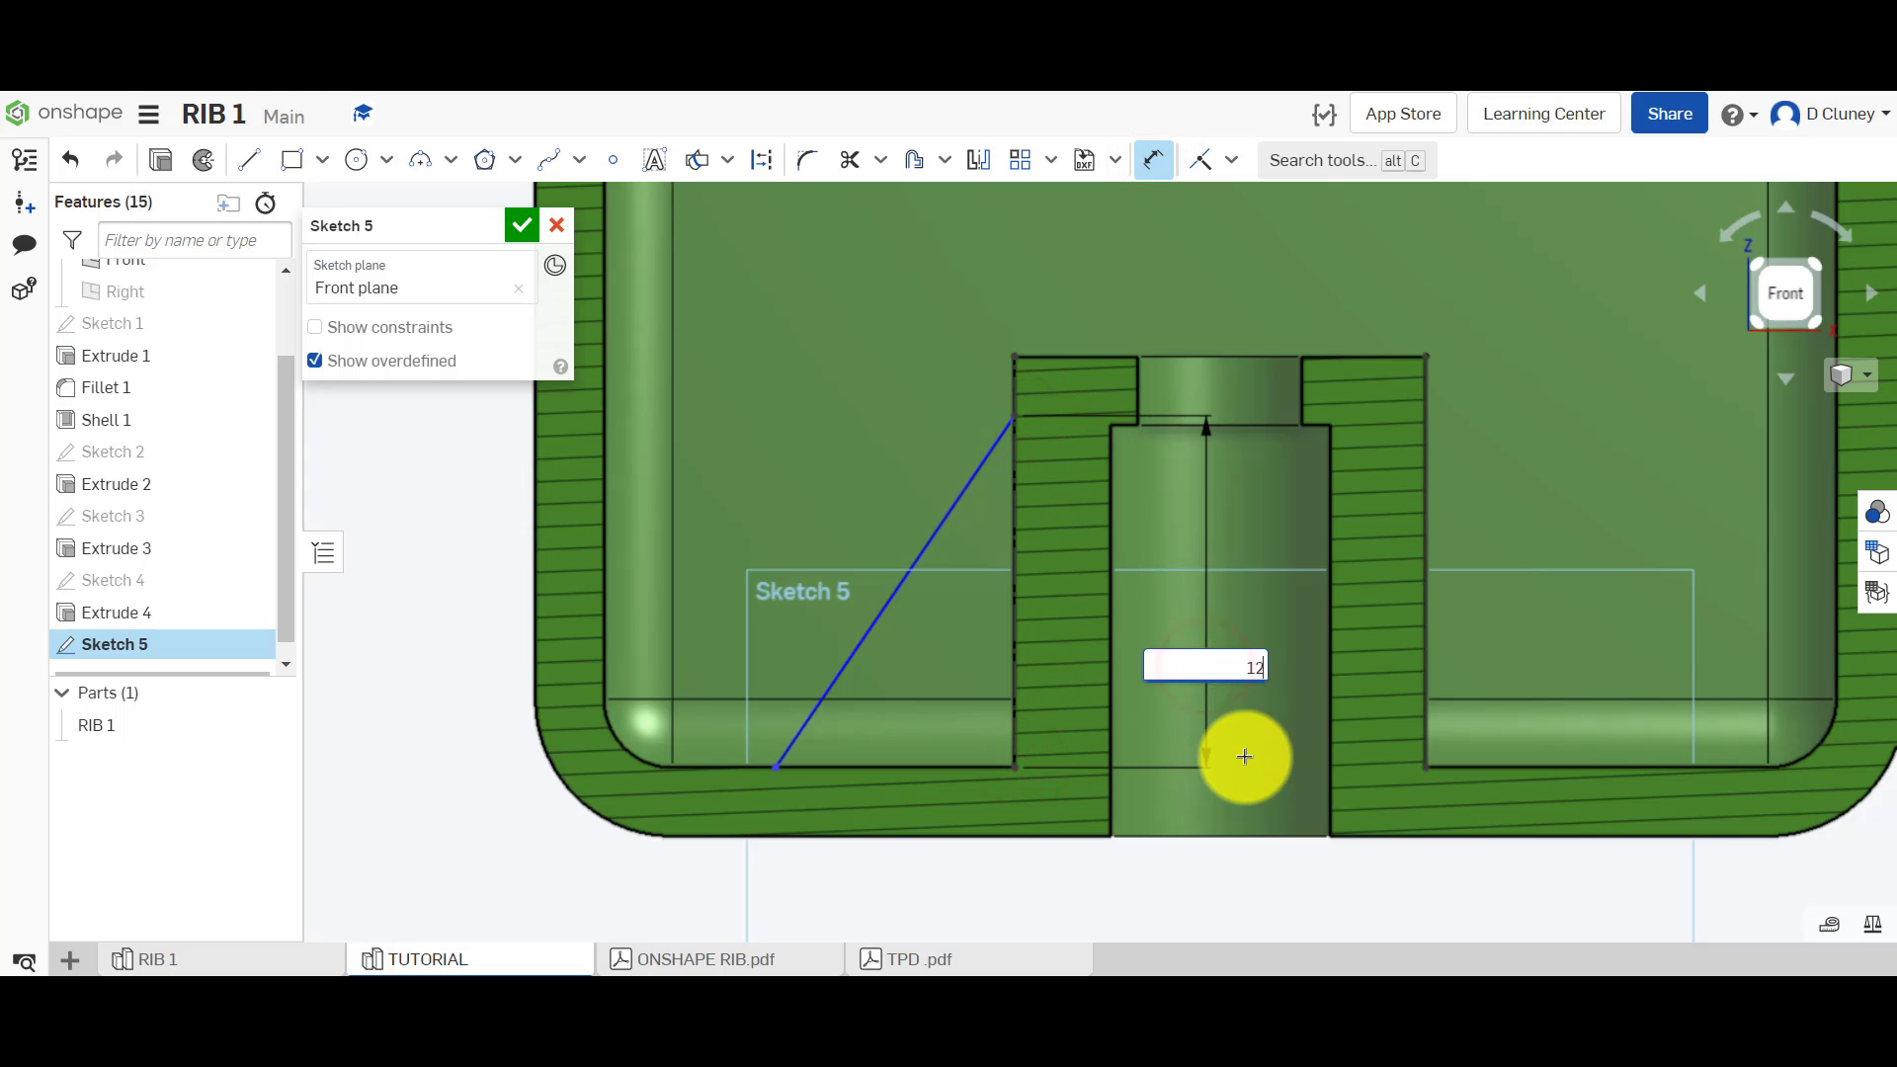
{"action": "key", "text": "Return"}
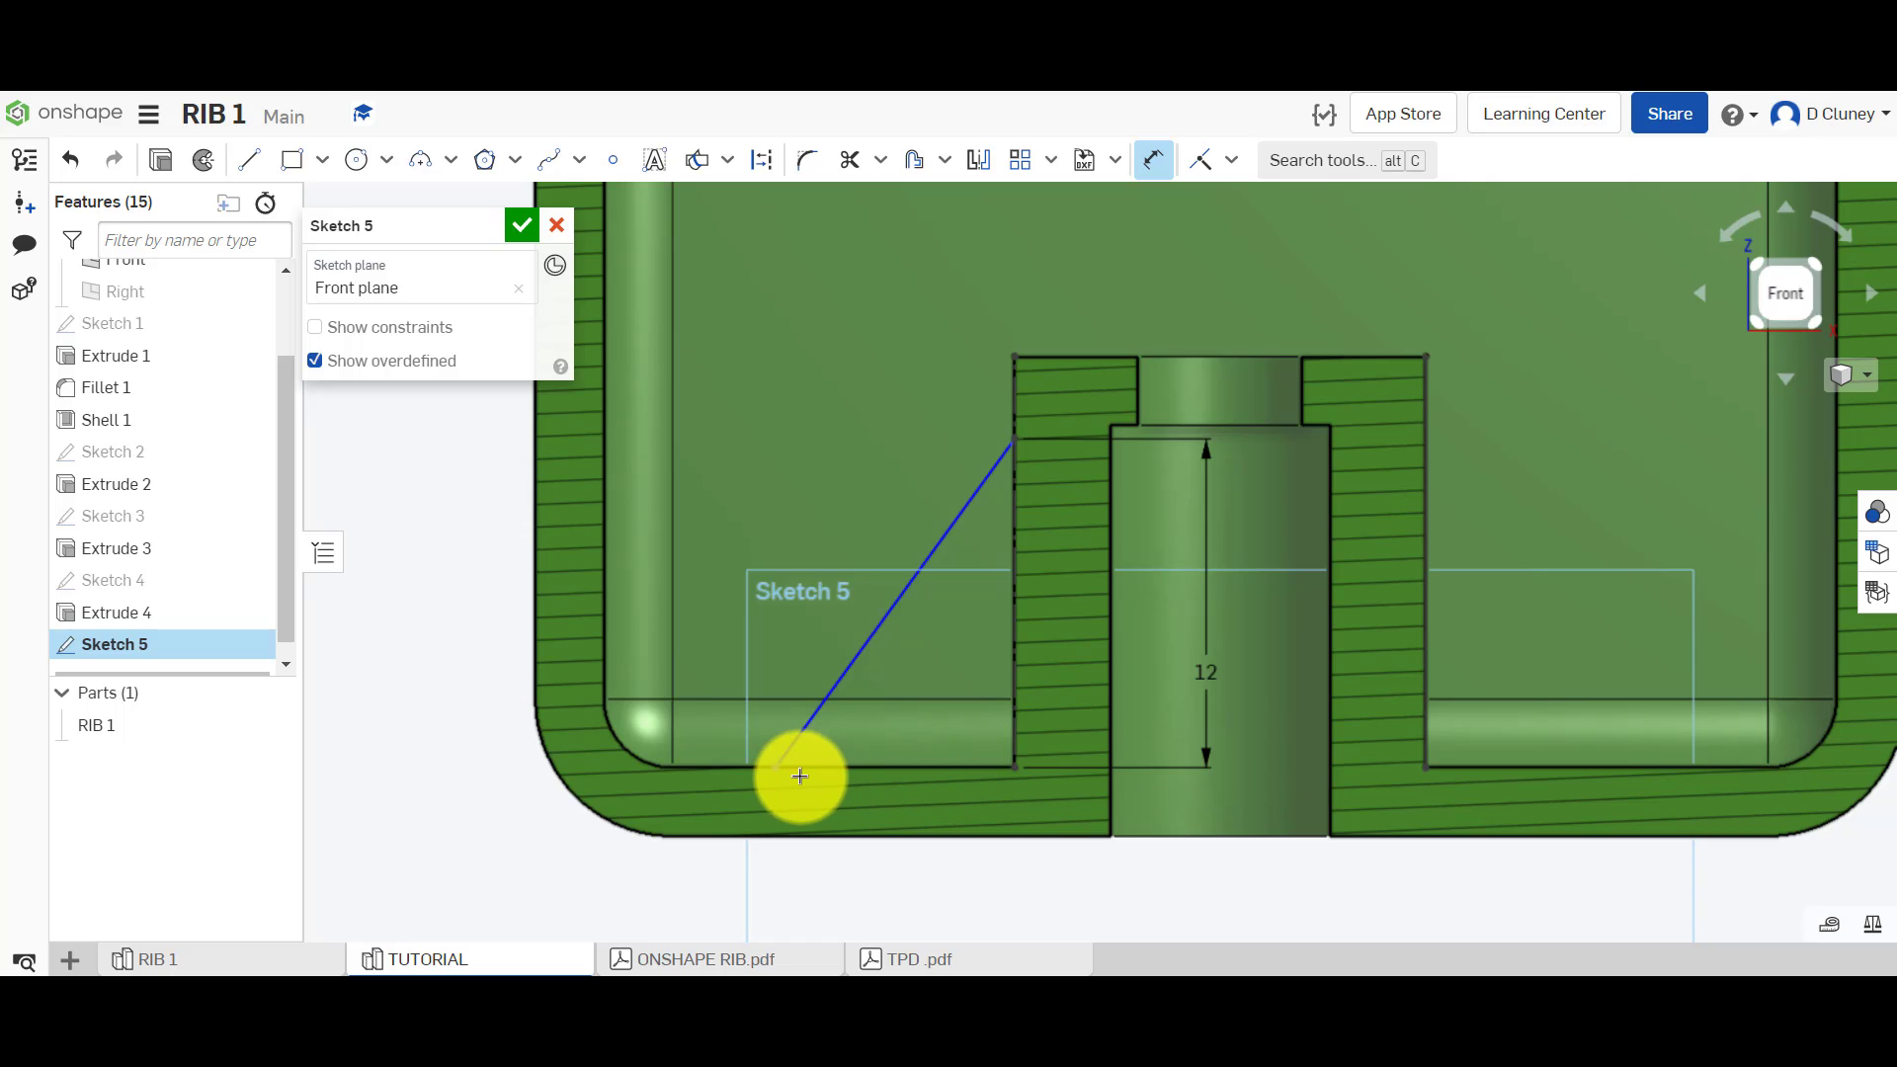
{"action": "left_click", "coordinate": [779, 766]}
{"action": "left_click", "coordinate": [1018, 770]}
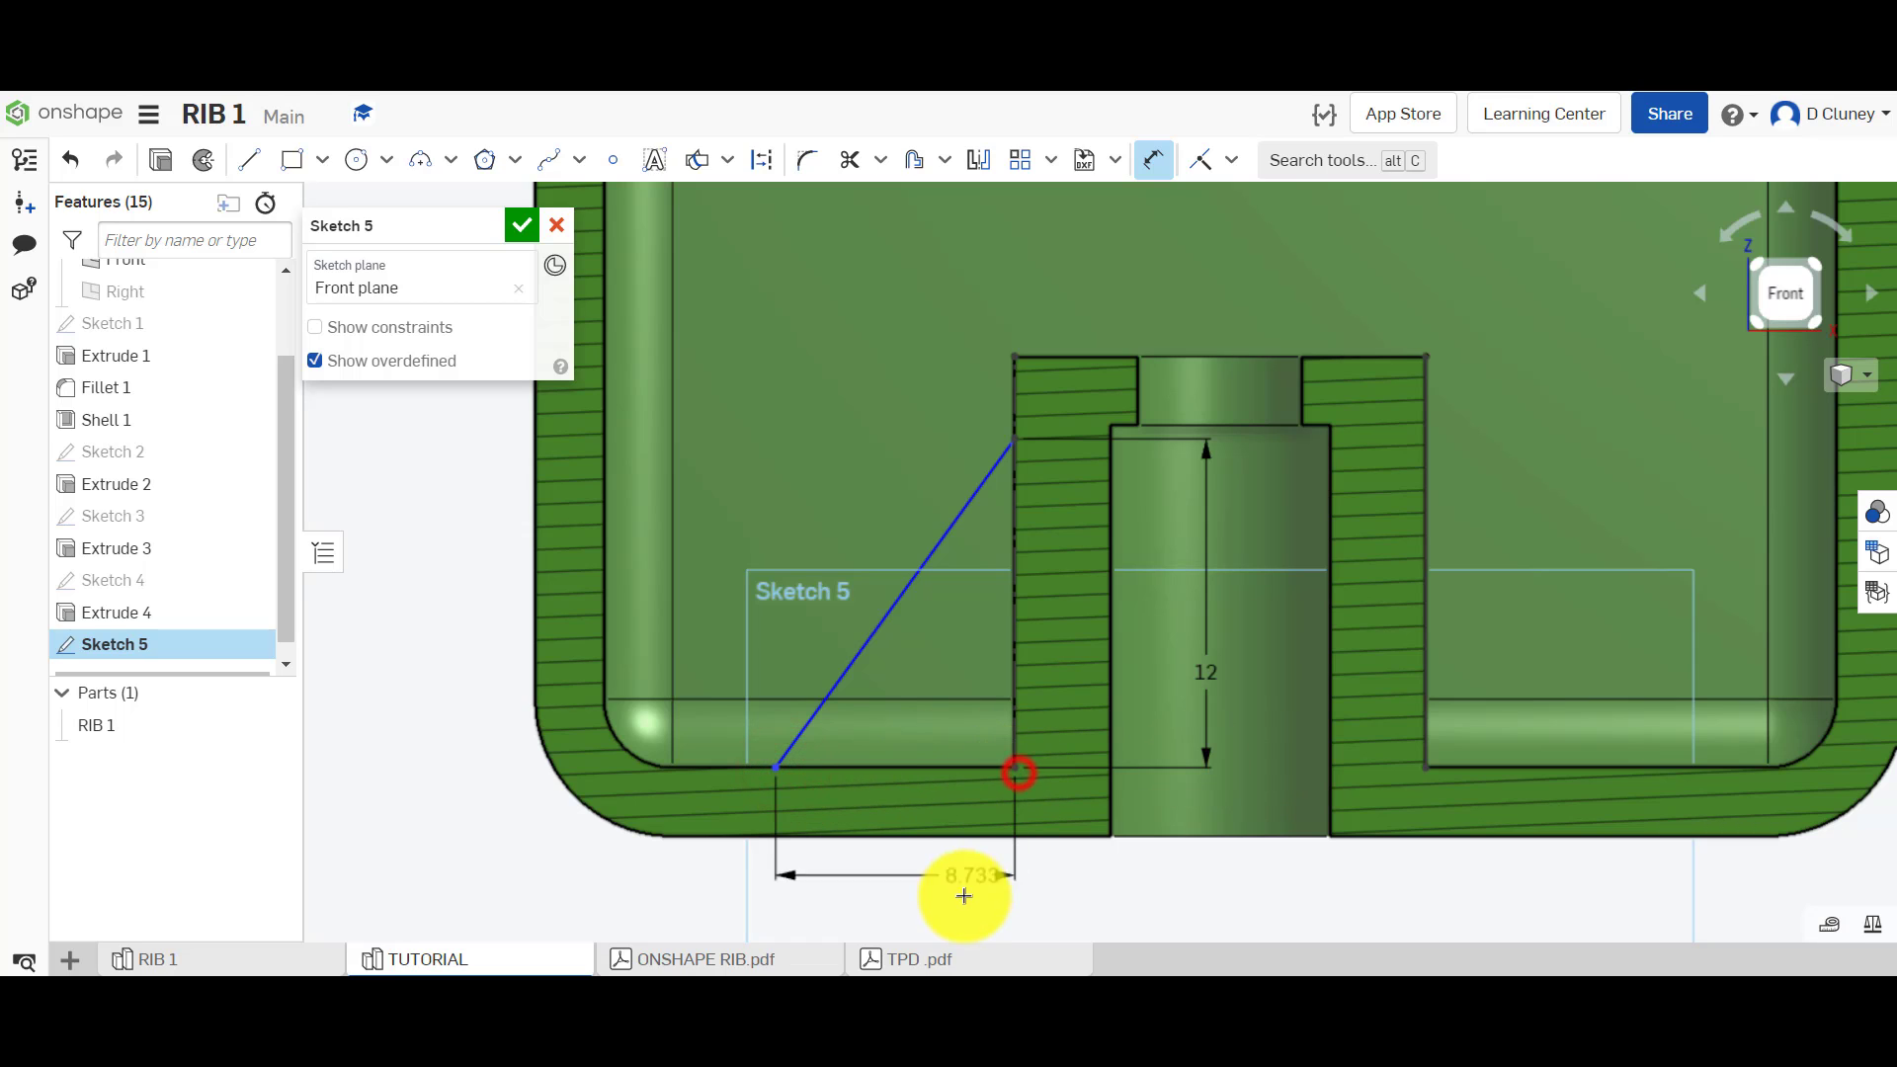
{"action": "left_click", "coordinate": [965, 895]}
{"action": "type", "text": "7"}
{"action": "key", "text": "Return"}
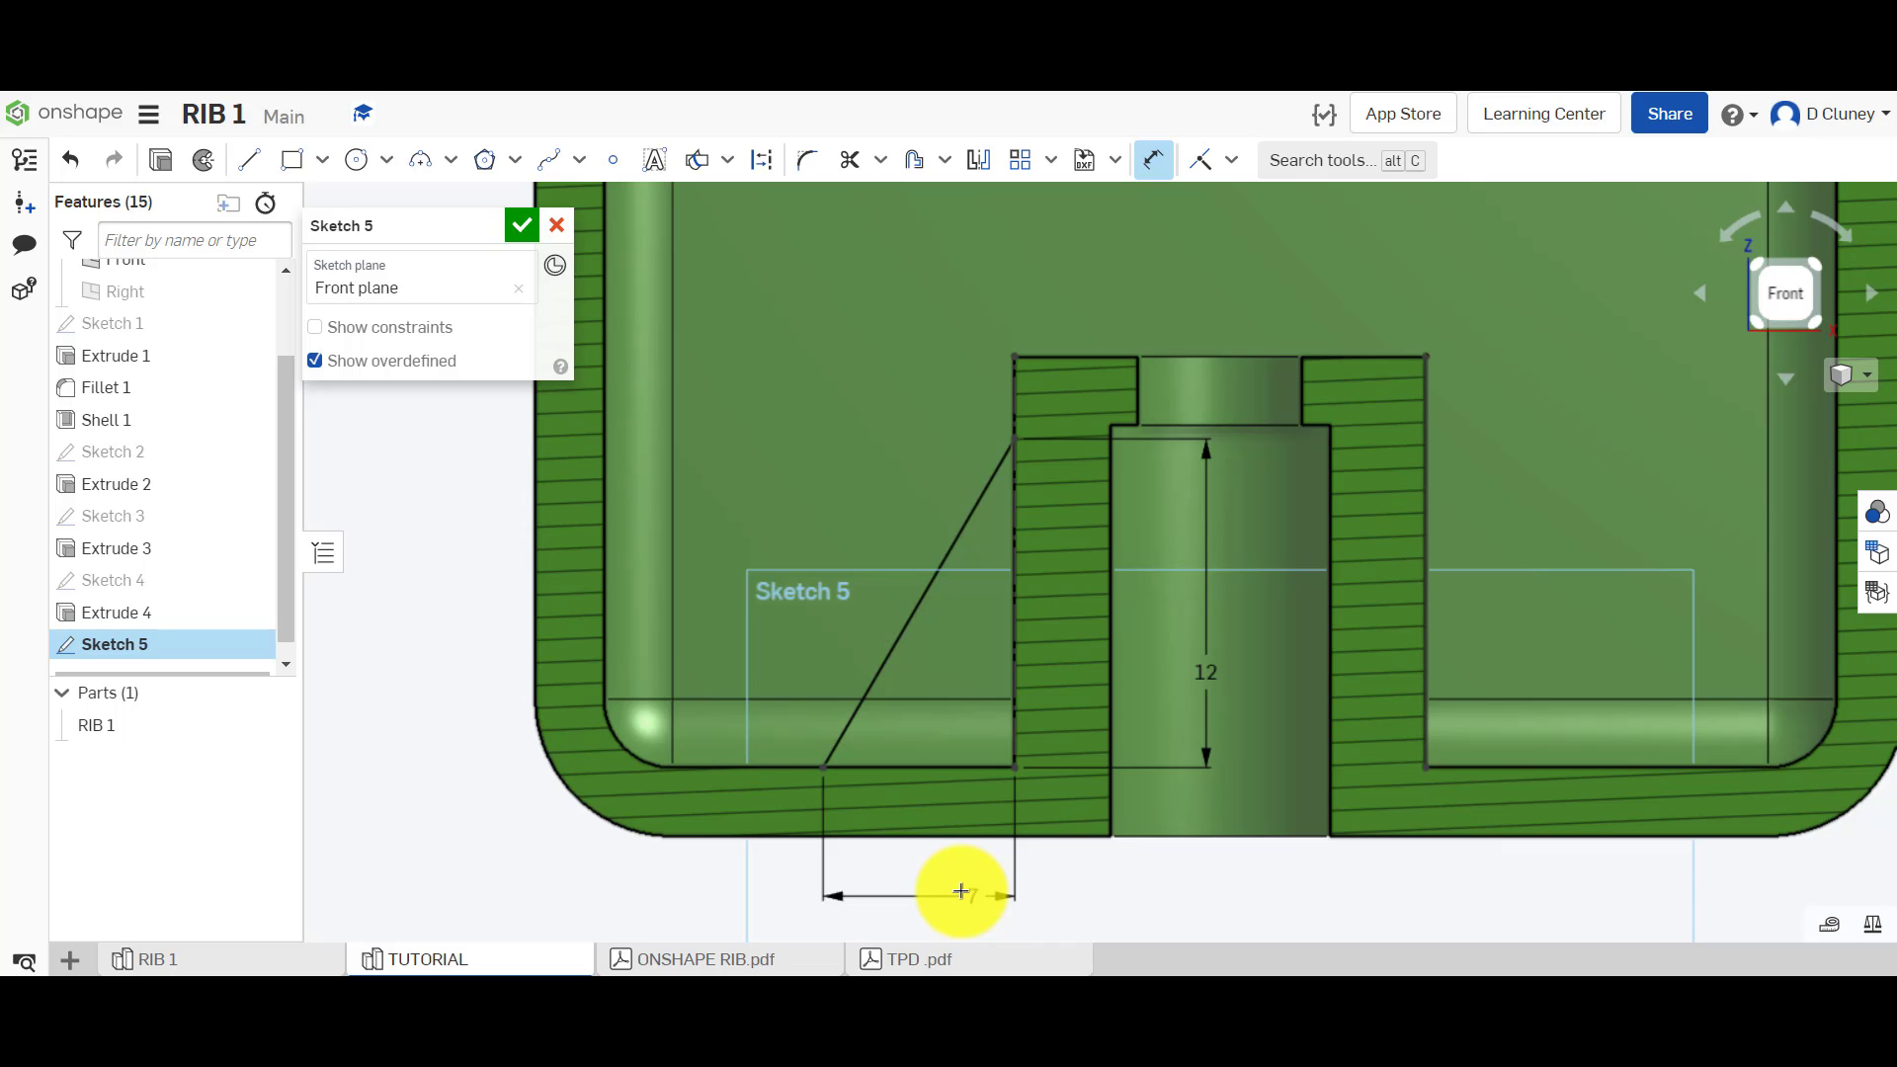
- Rename Sketch 5 to 'RIB SKETCH' and accept the sketch
{"action": "left_click", "coordinate": [481, 233]}
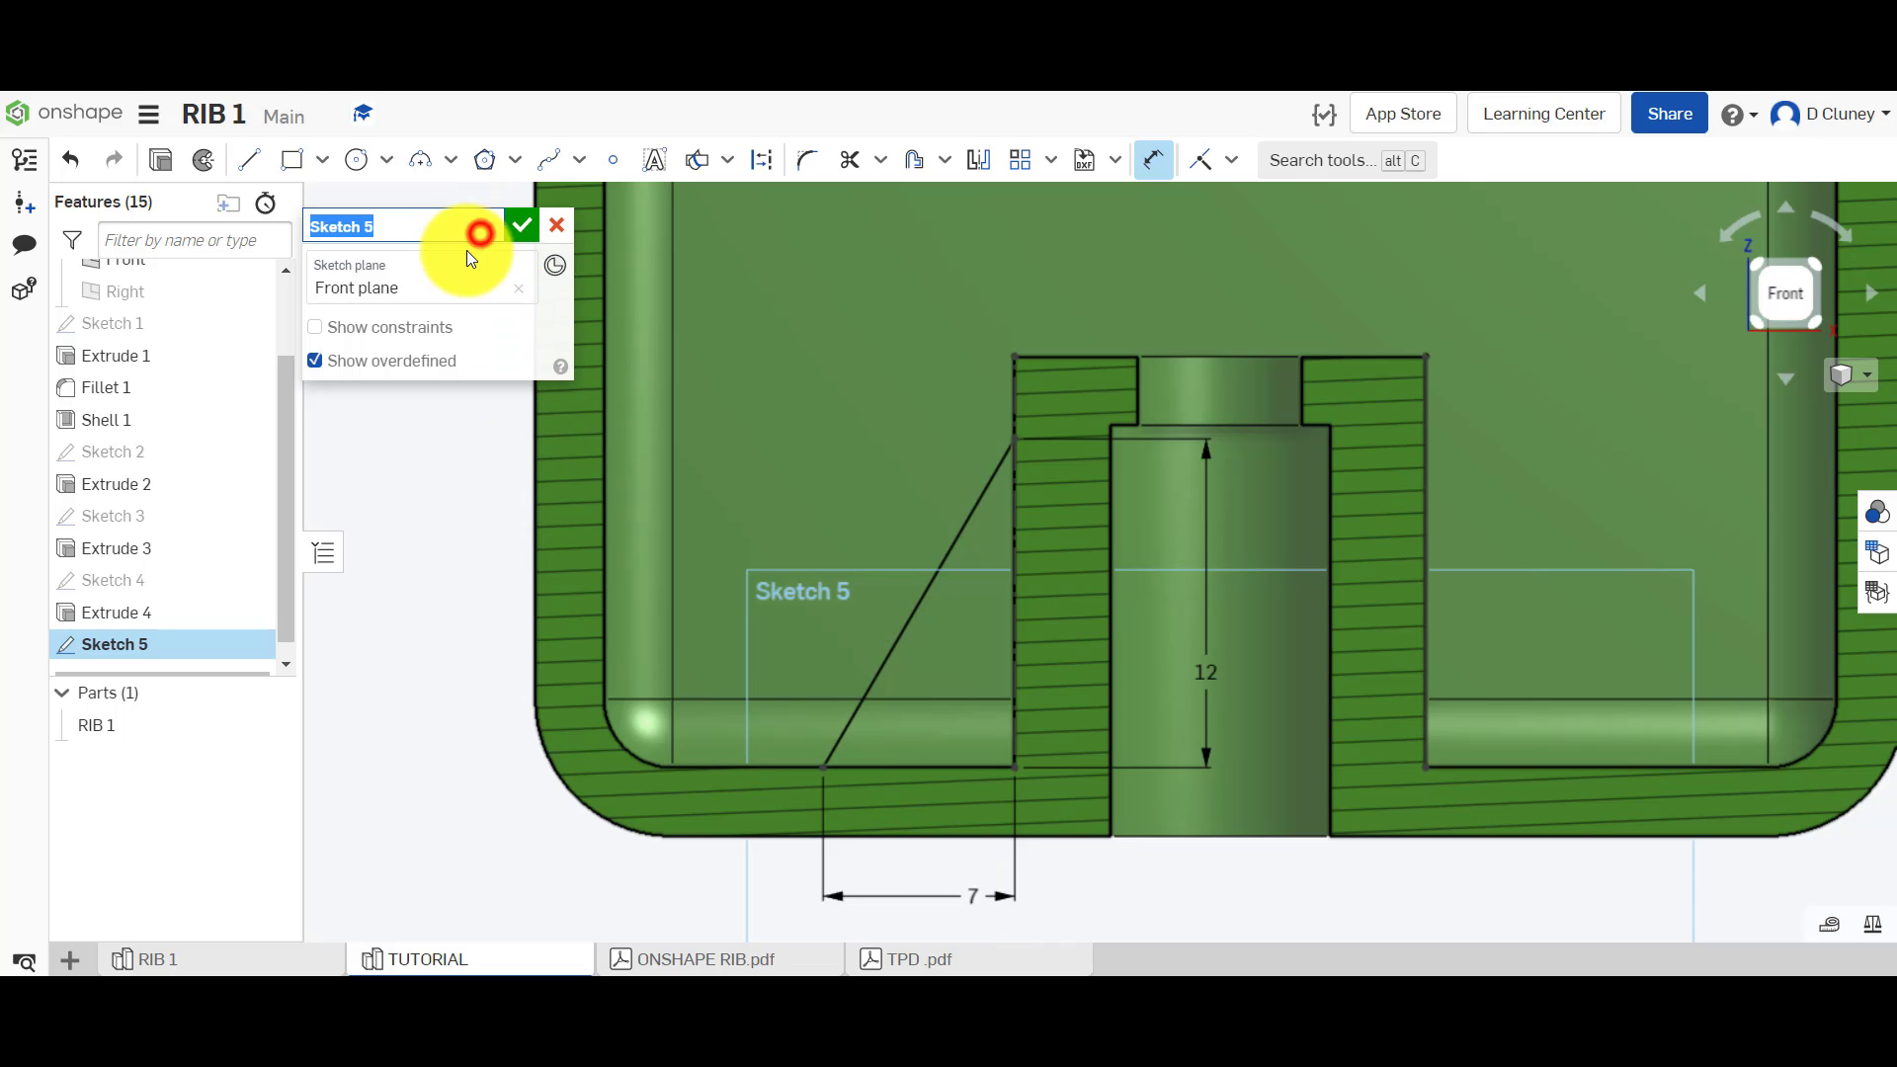
{"action": "type", "text": "RIB SKETCH"}
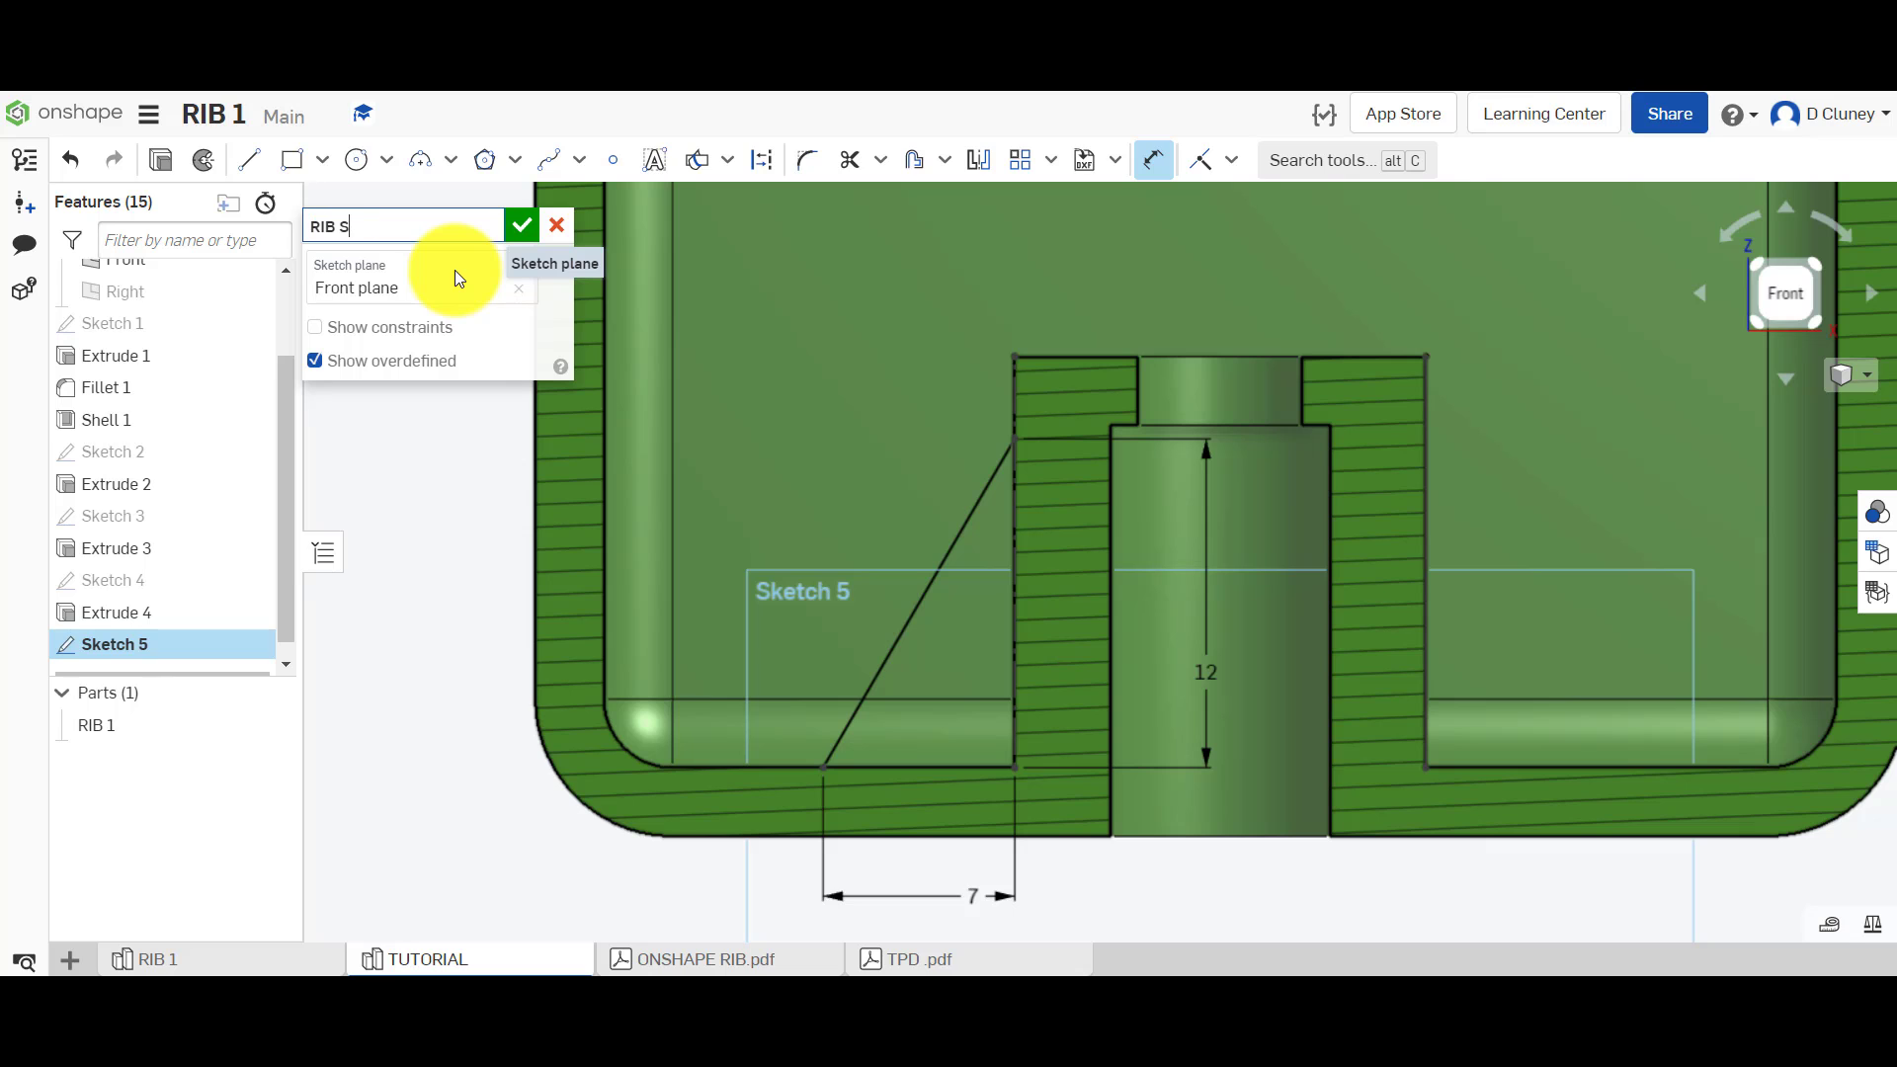
{"action": "left_click", "coordinate": [523, 225]}
{"action": "scroll", "coordinate": [461, 376], "scroll_direction": "up", "scroll_amount": 2}
{"action": "scroll", "coordinate": [461, 375], "scroll_direction": "down", "scroll_amount": 2}
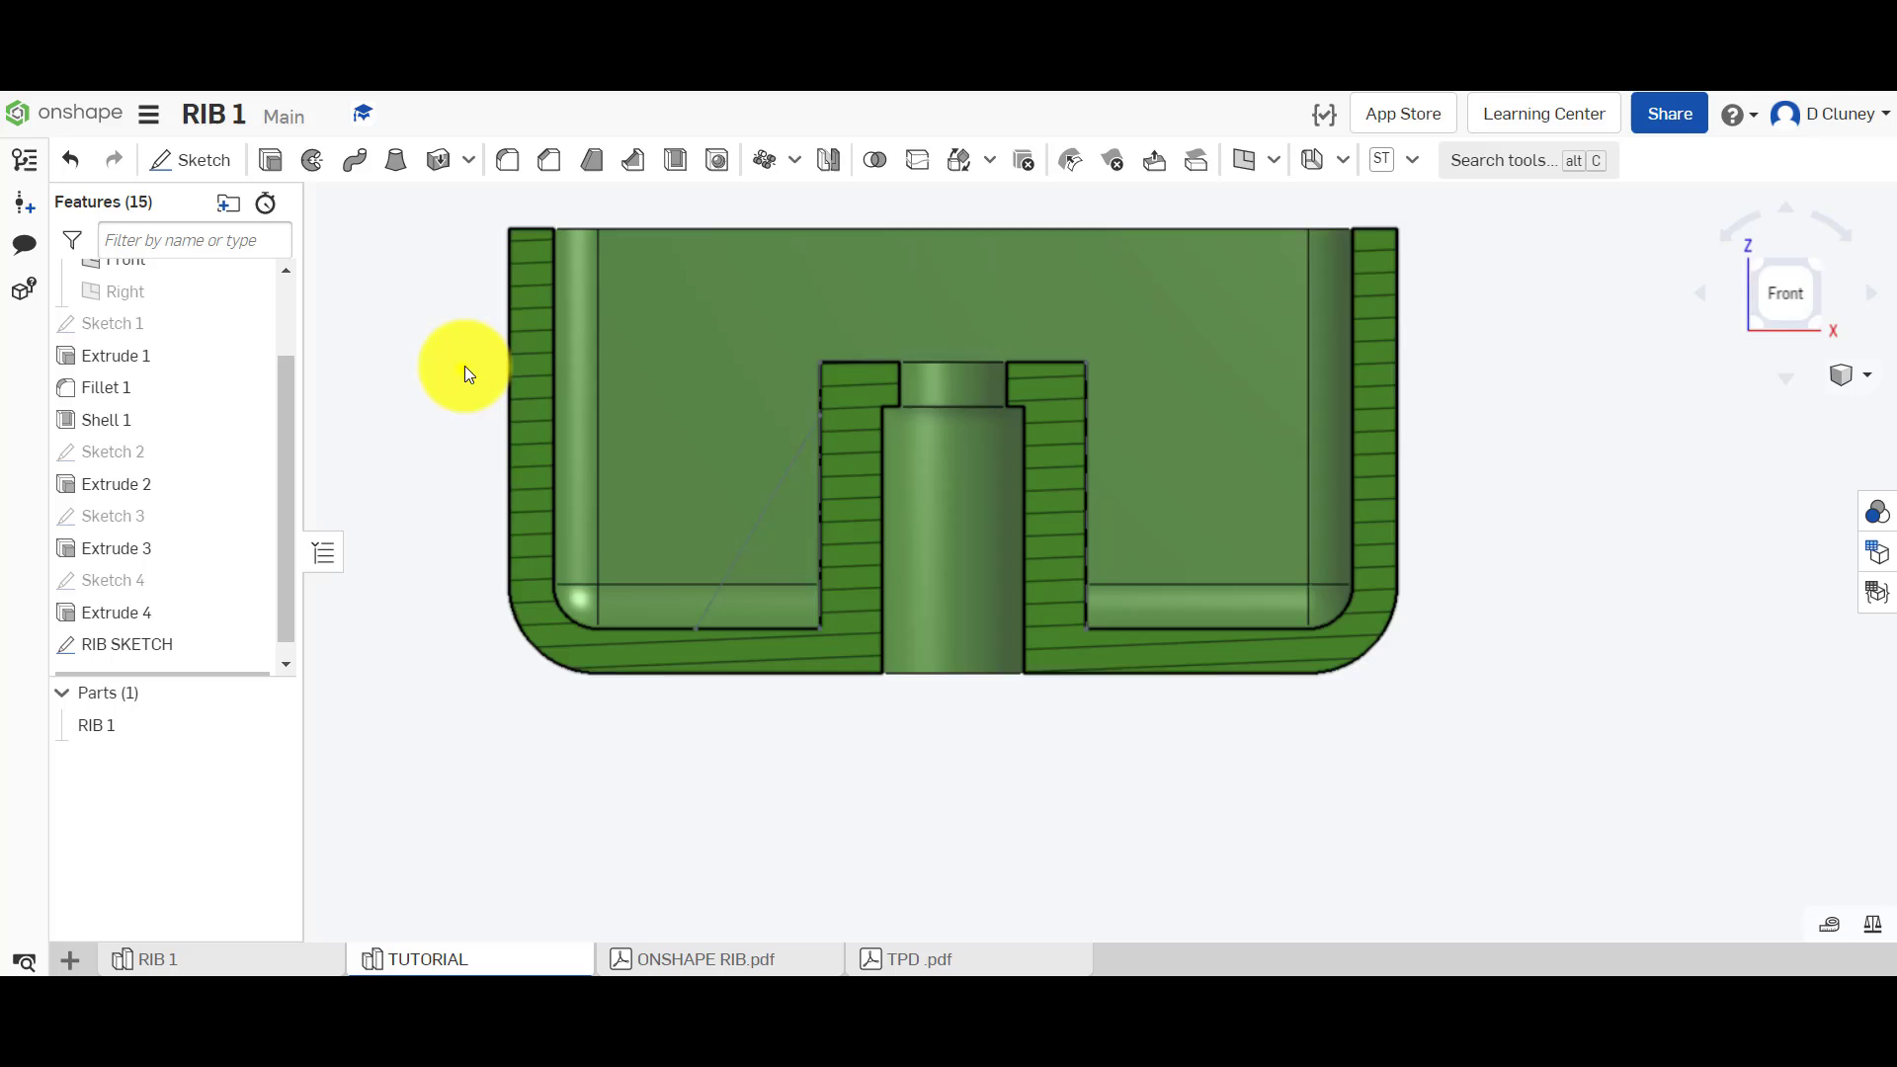
{"action": "right_click_drag", "start_coordinate": [464, 365], "coordinate": [524, 401]}
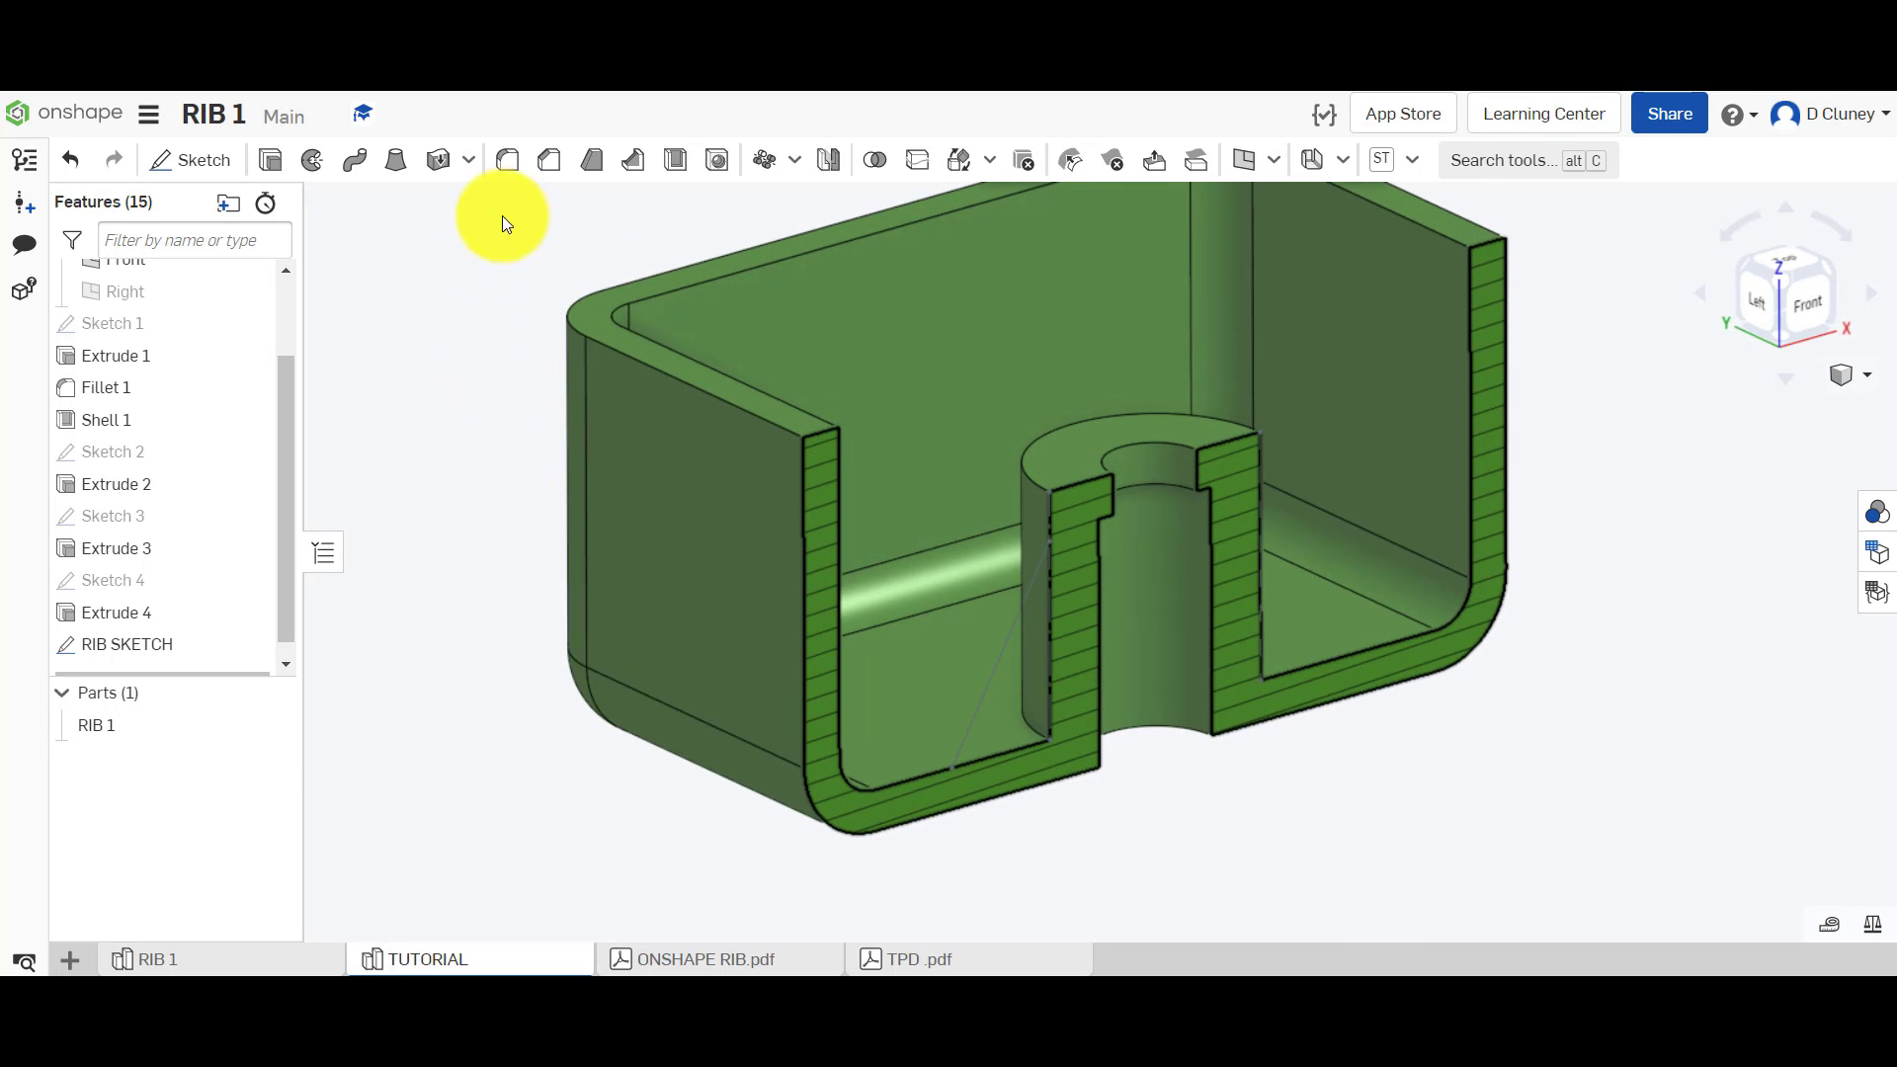
- Create a rib using the RIB SKETCH line as profile, applied to part RIB 1
{"action": "left_click", "coordinate": [634, 170]}
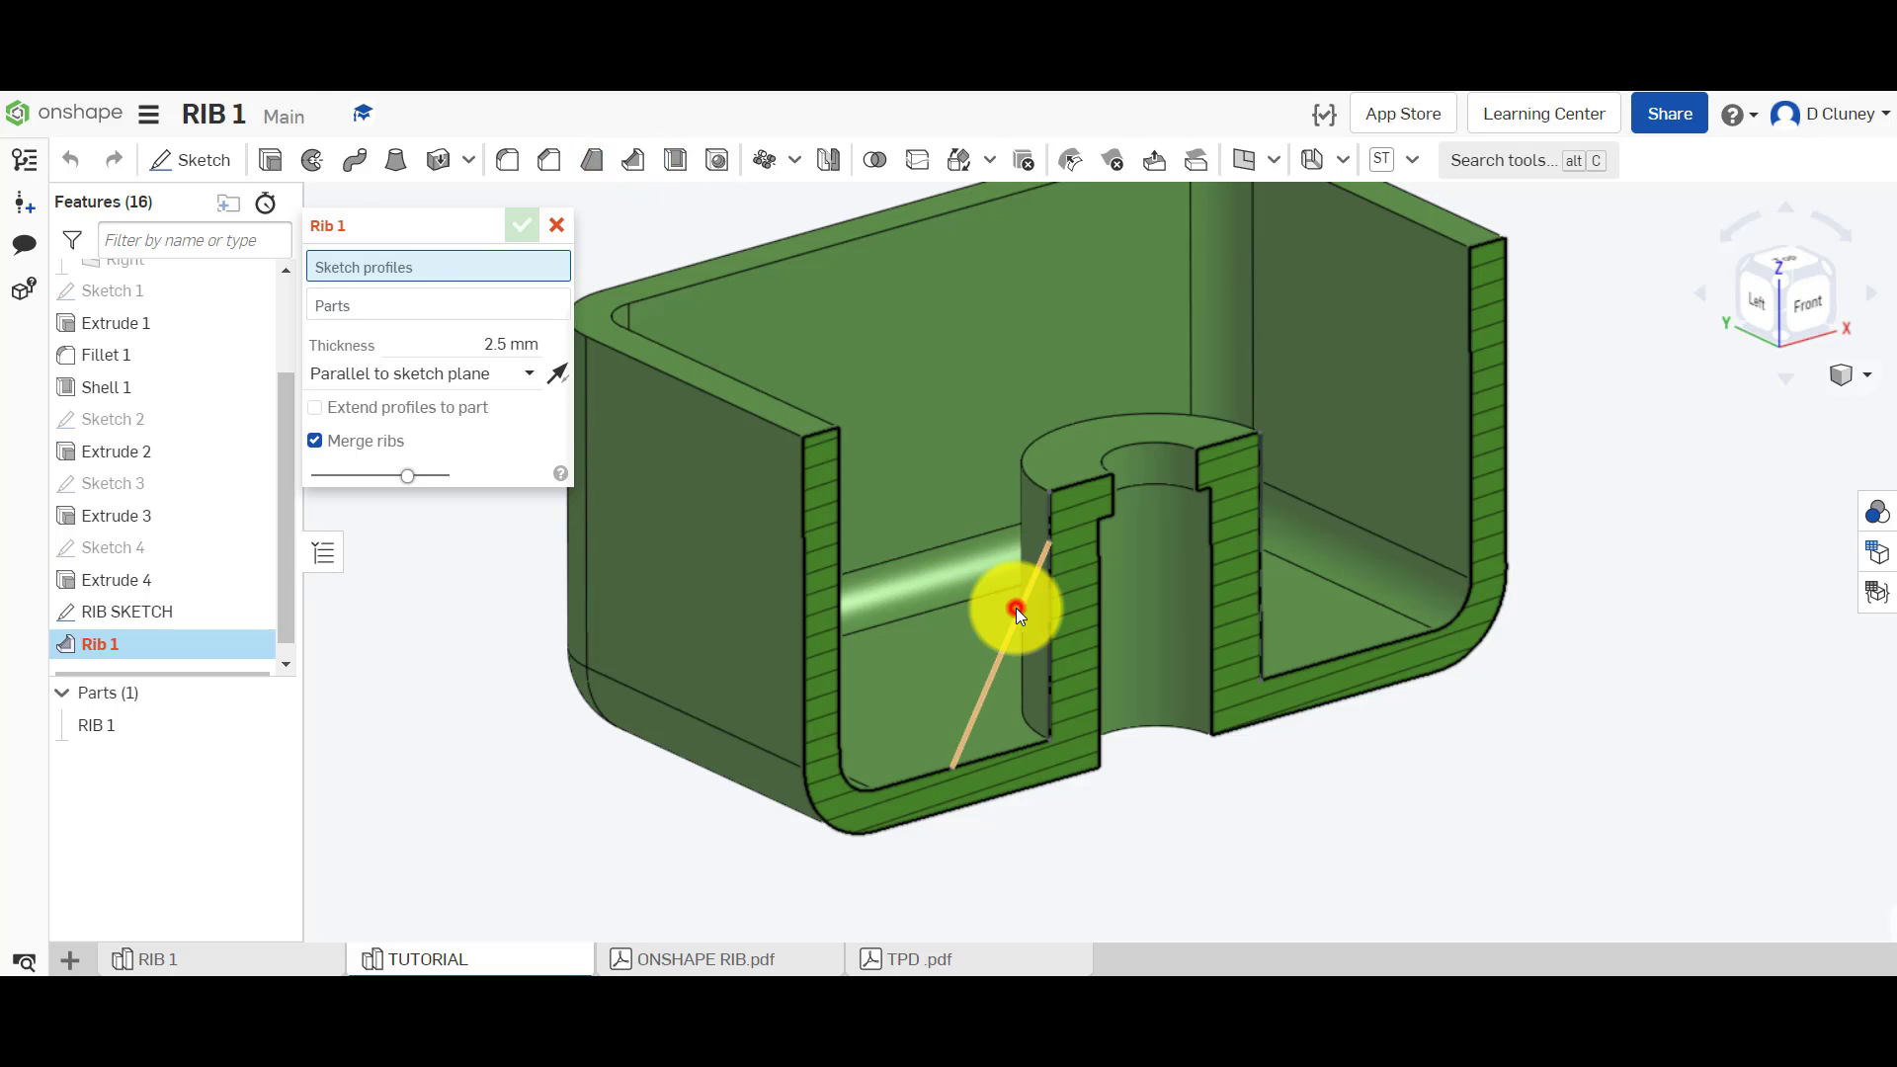
{"action": "left_click", "coordinate": [1016, 607]}
{"action": "left_click", "coordinate": [423, 329]}
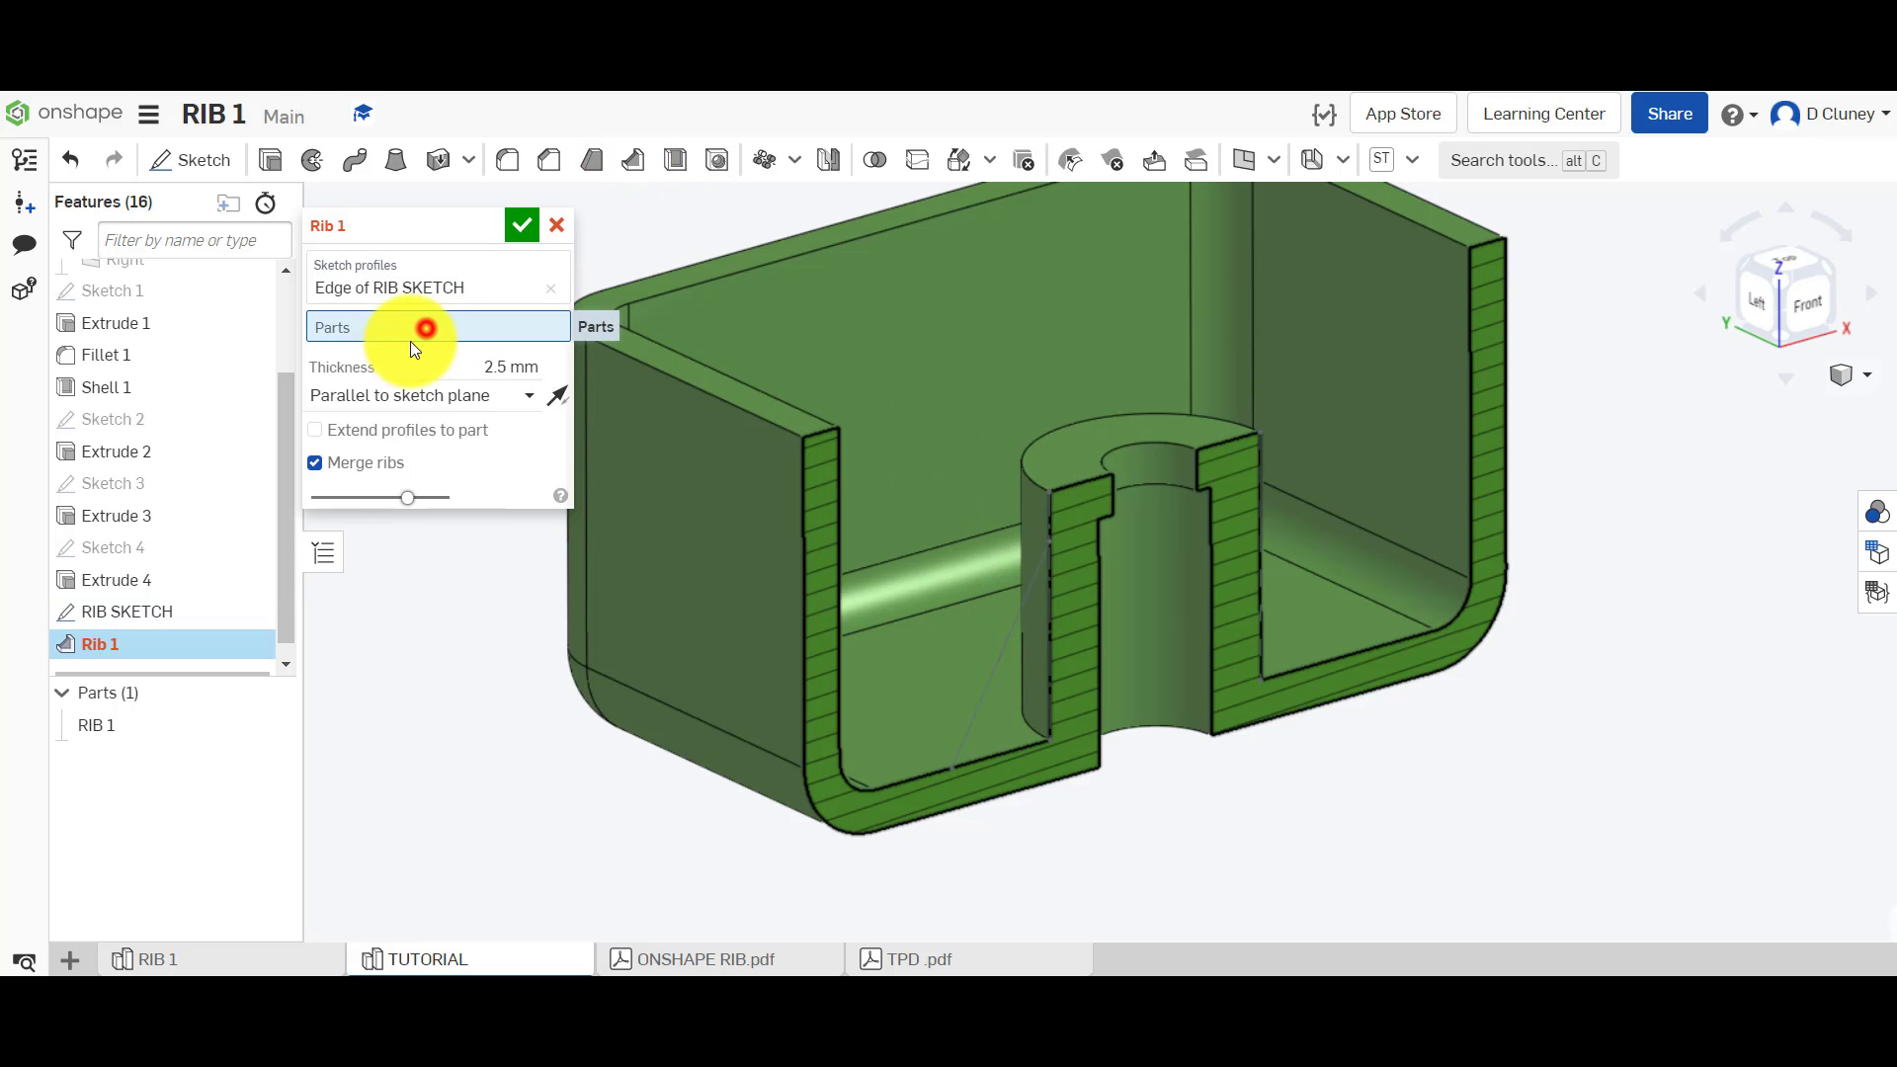
{"action": "left_click", "coordinate": [192, 726]}
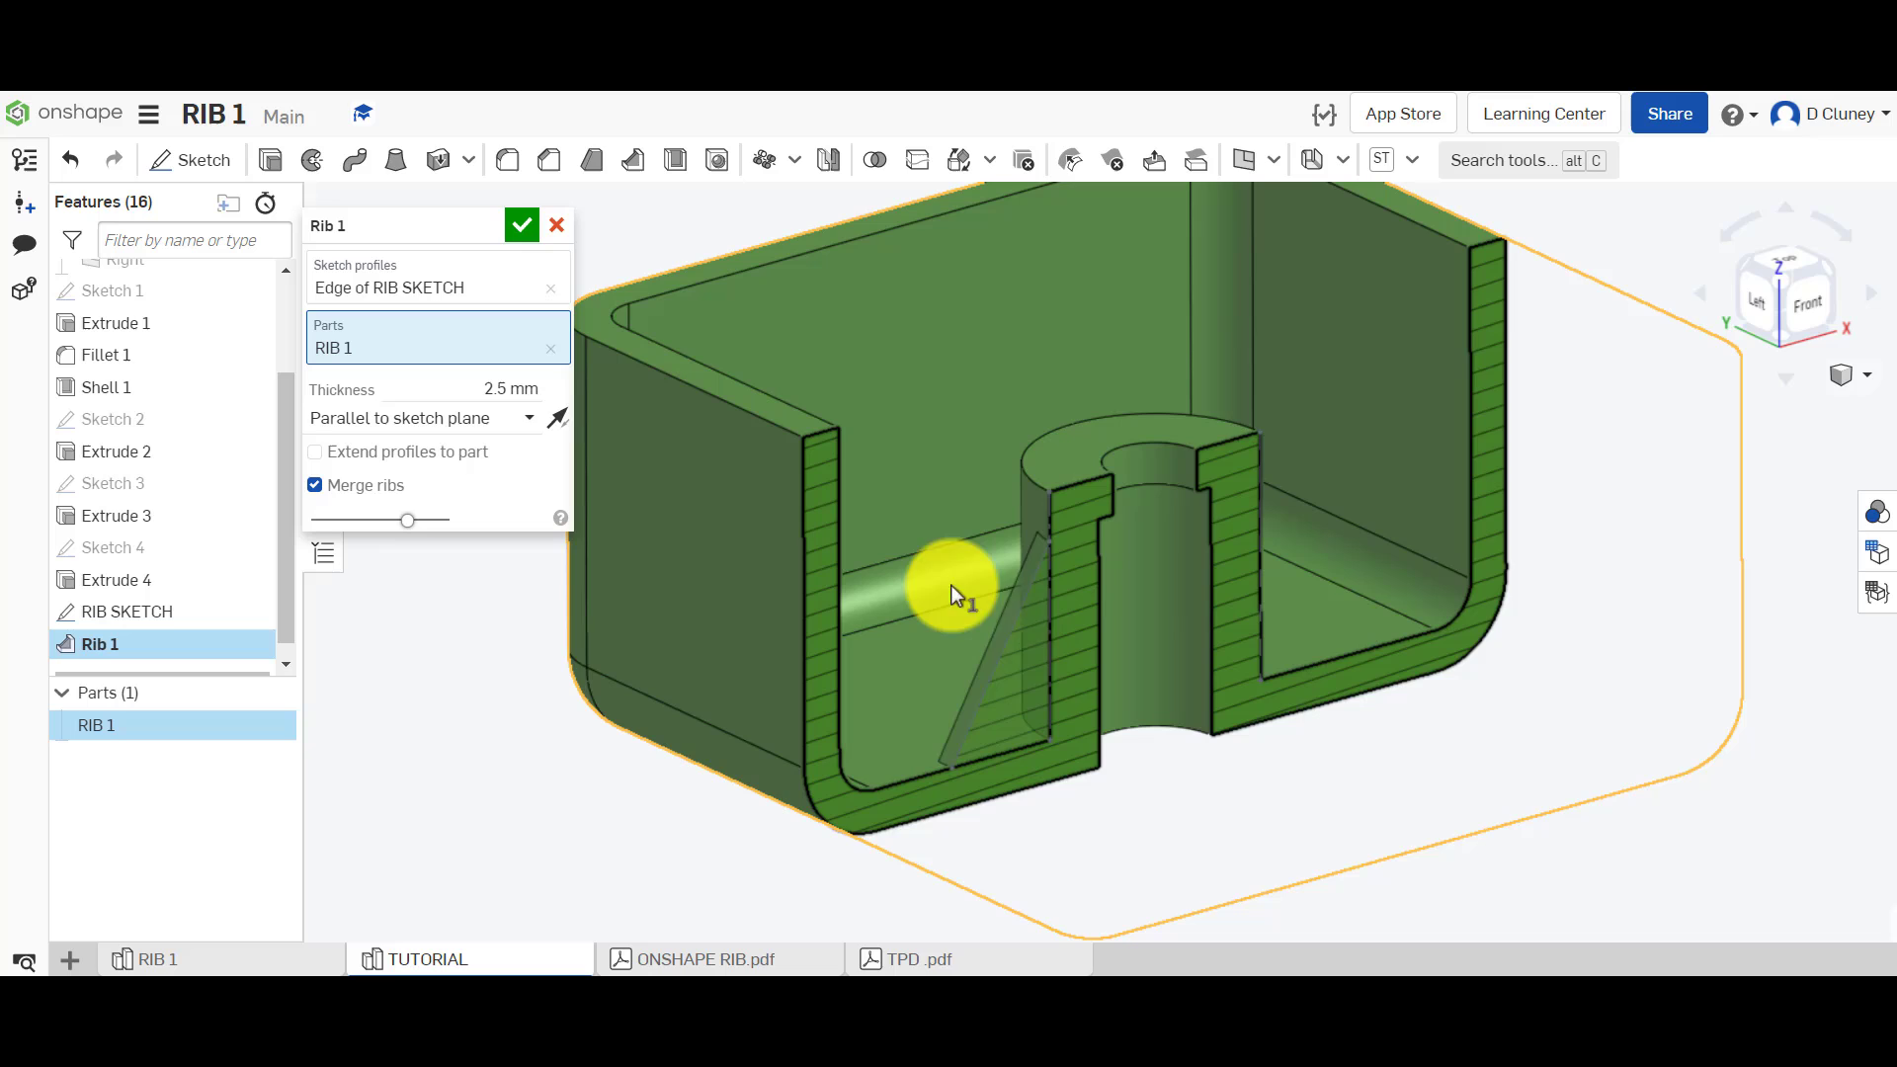
{"action": "scroll", "coordinate": [1046, 658], "scroll_direction": "up", "scroll_amount": 5}
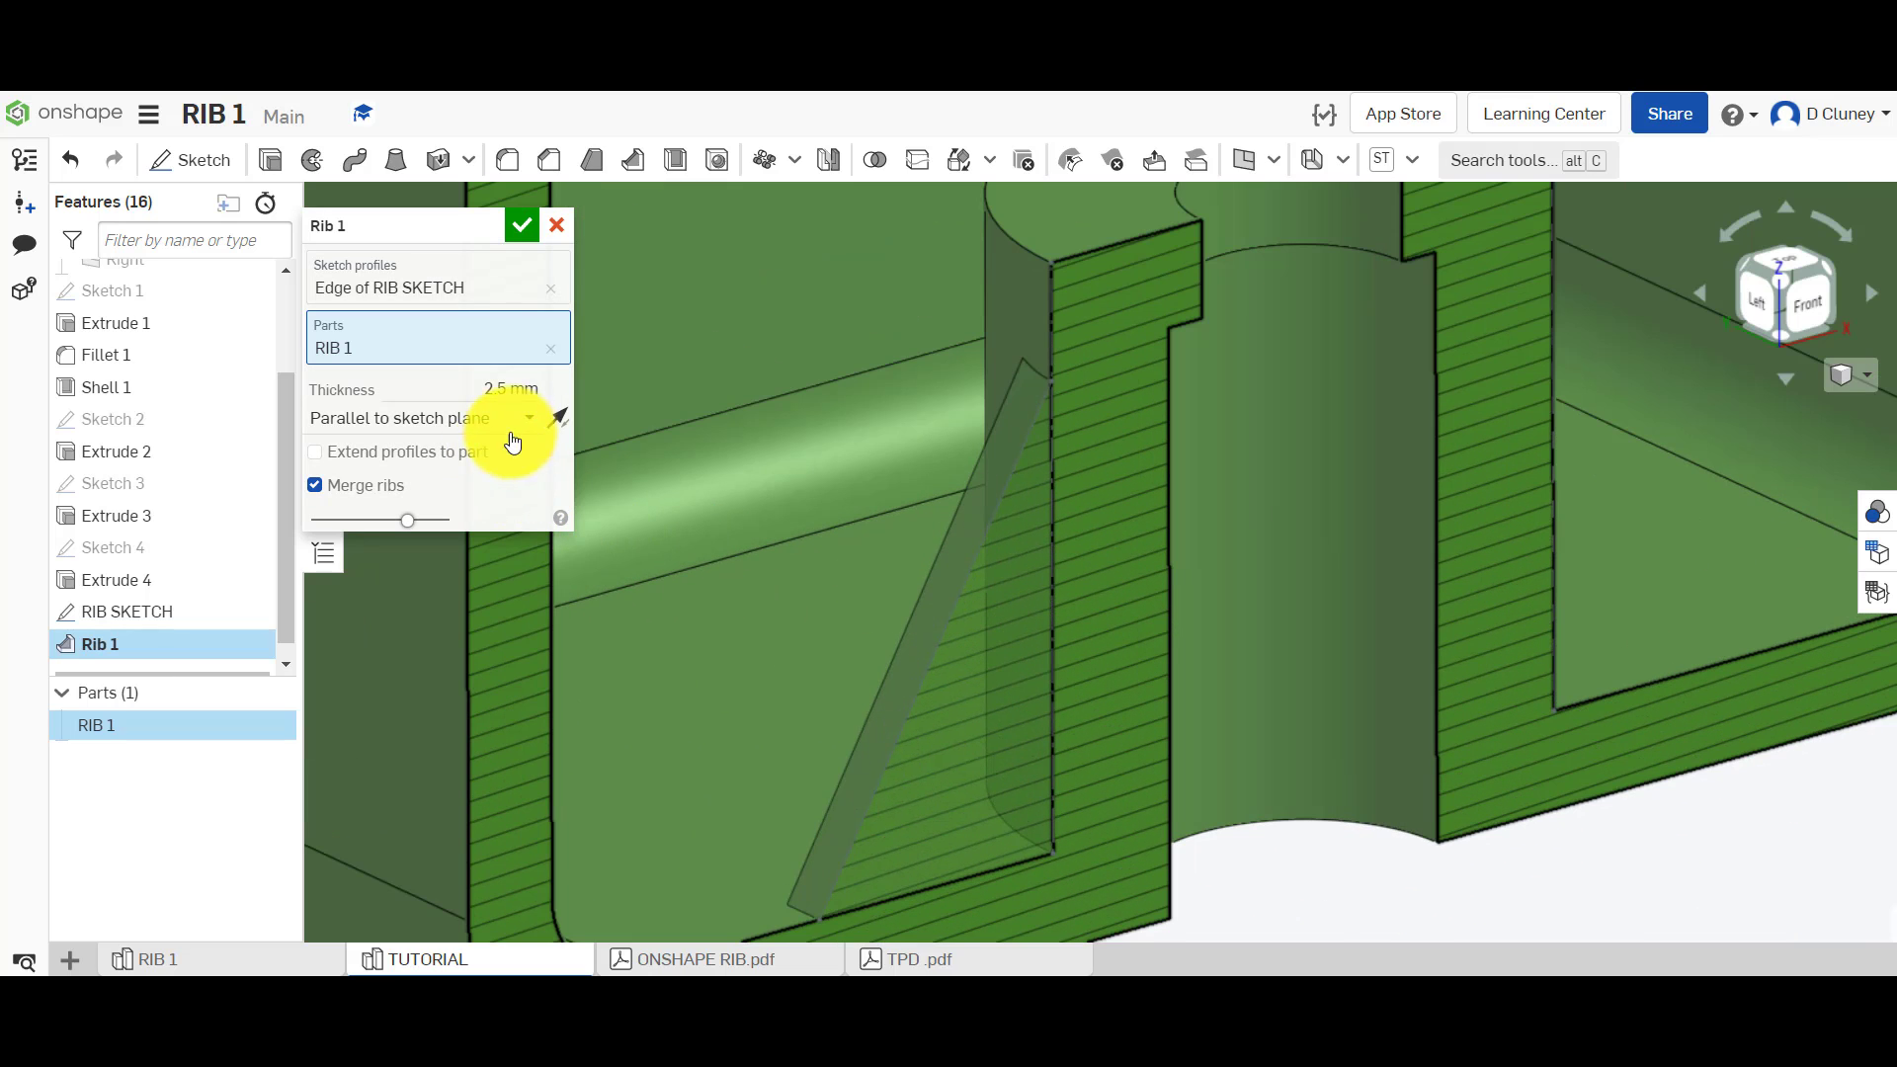
{"action": "scroll", "coordinate": [674, 507], "scroll_direction": "down", "scroll_amount": 5}
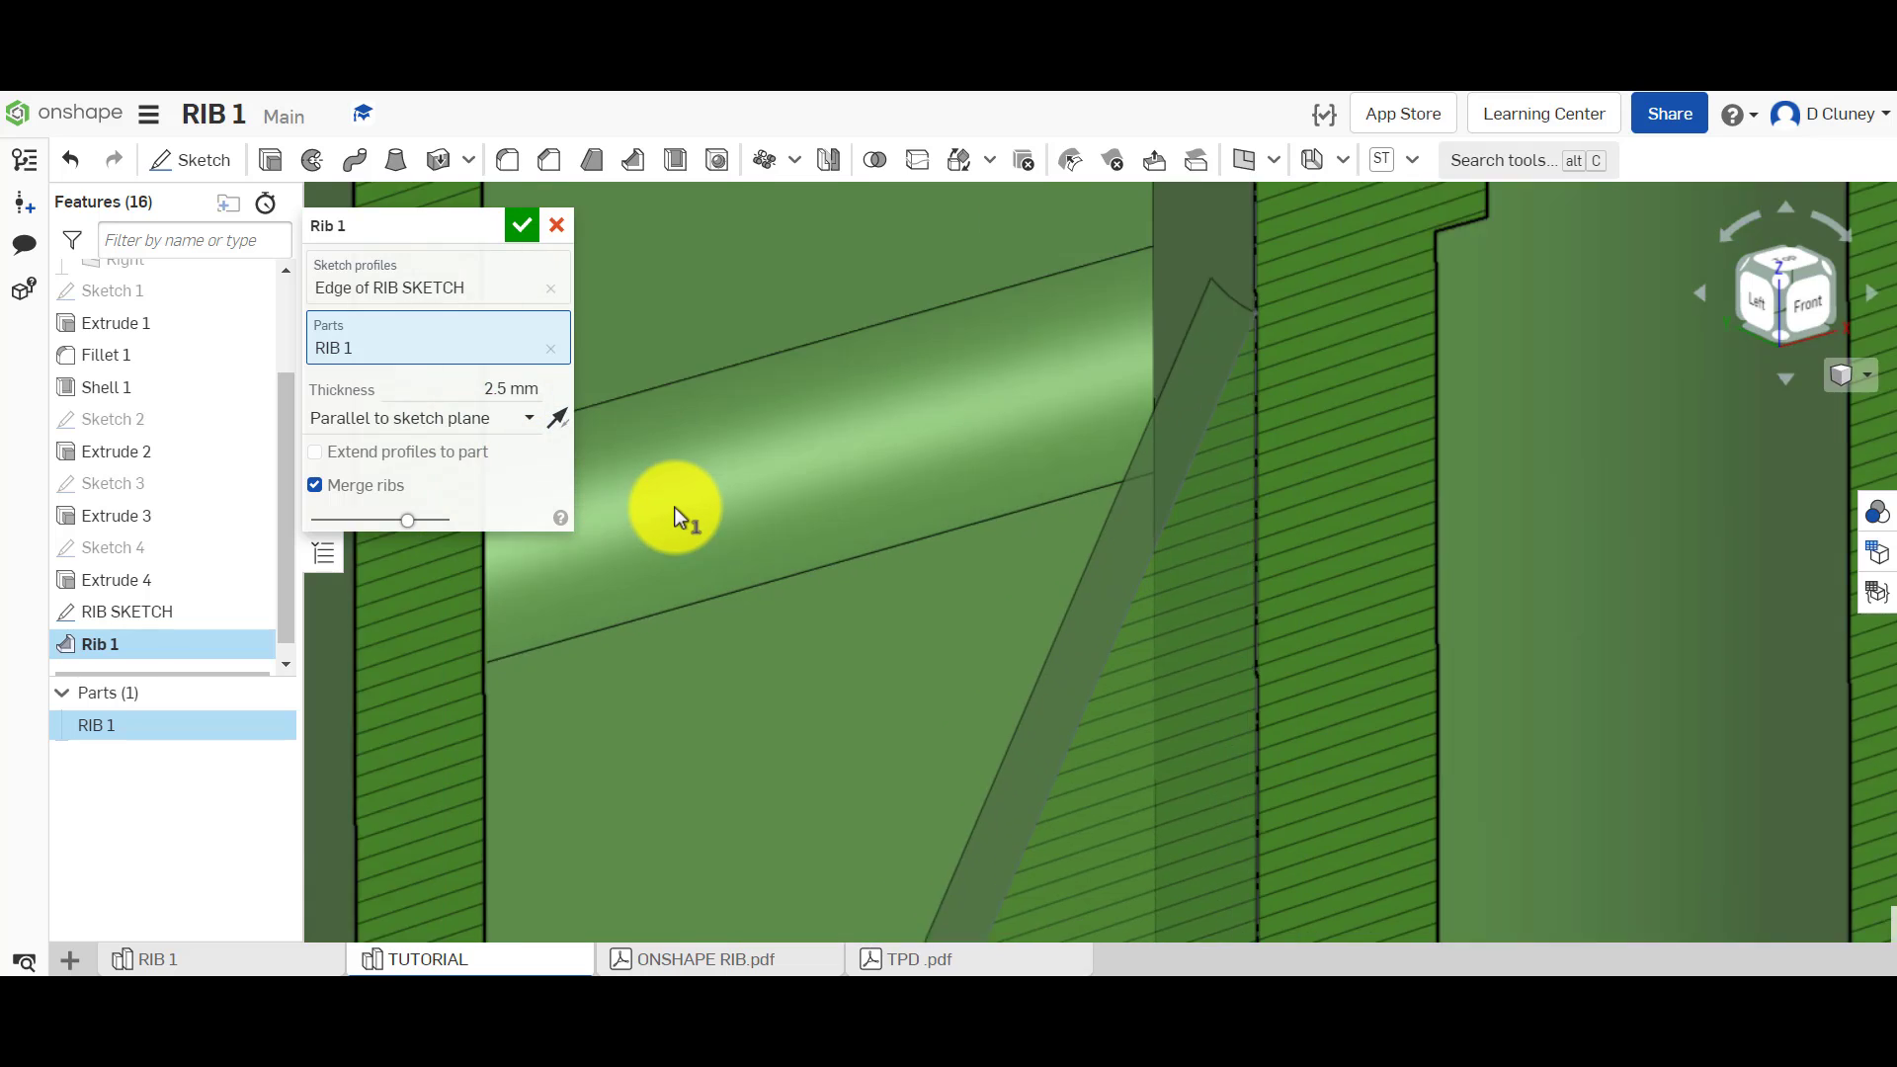
- Set the rib direction to Normal to sketch plane and inspect the 2.5 mm preview
{"action": "left_click", "coordinate": [472, 426]}
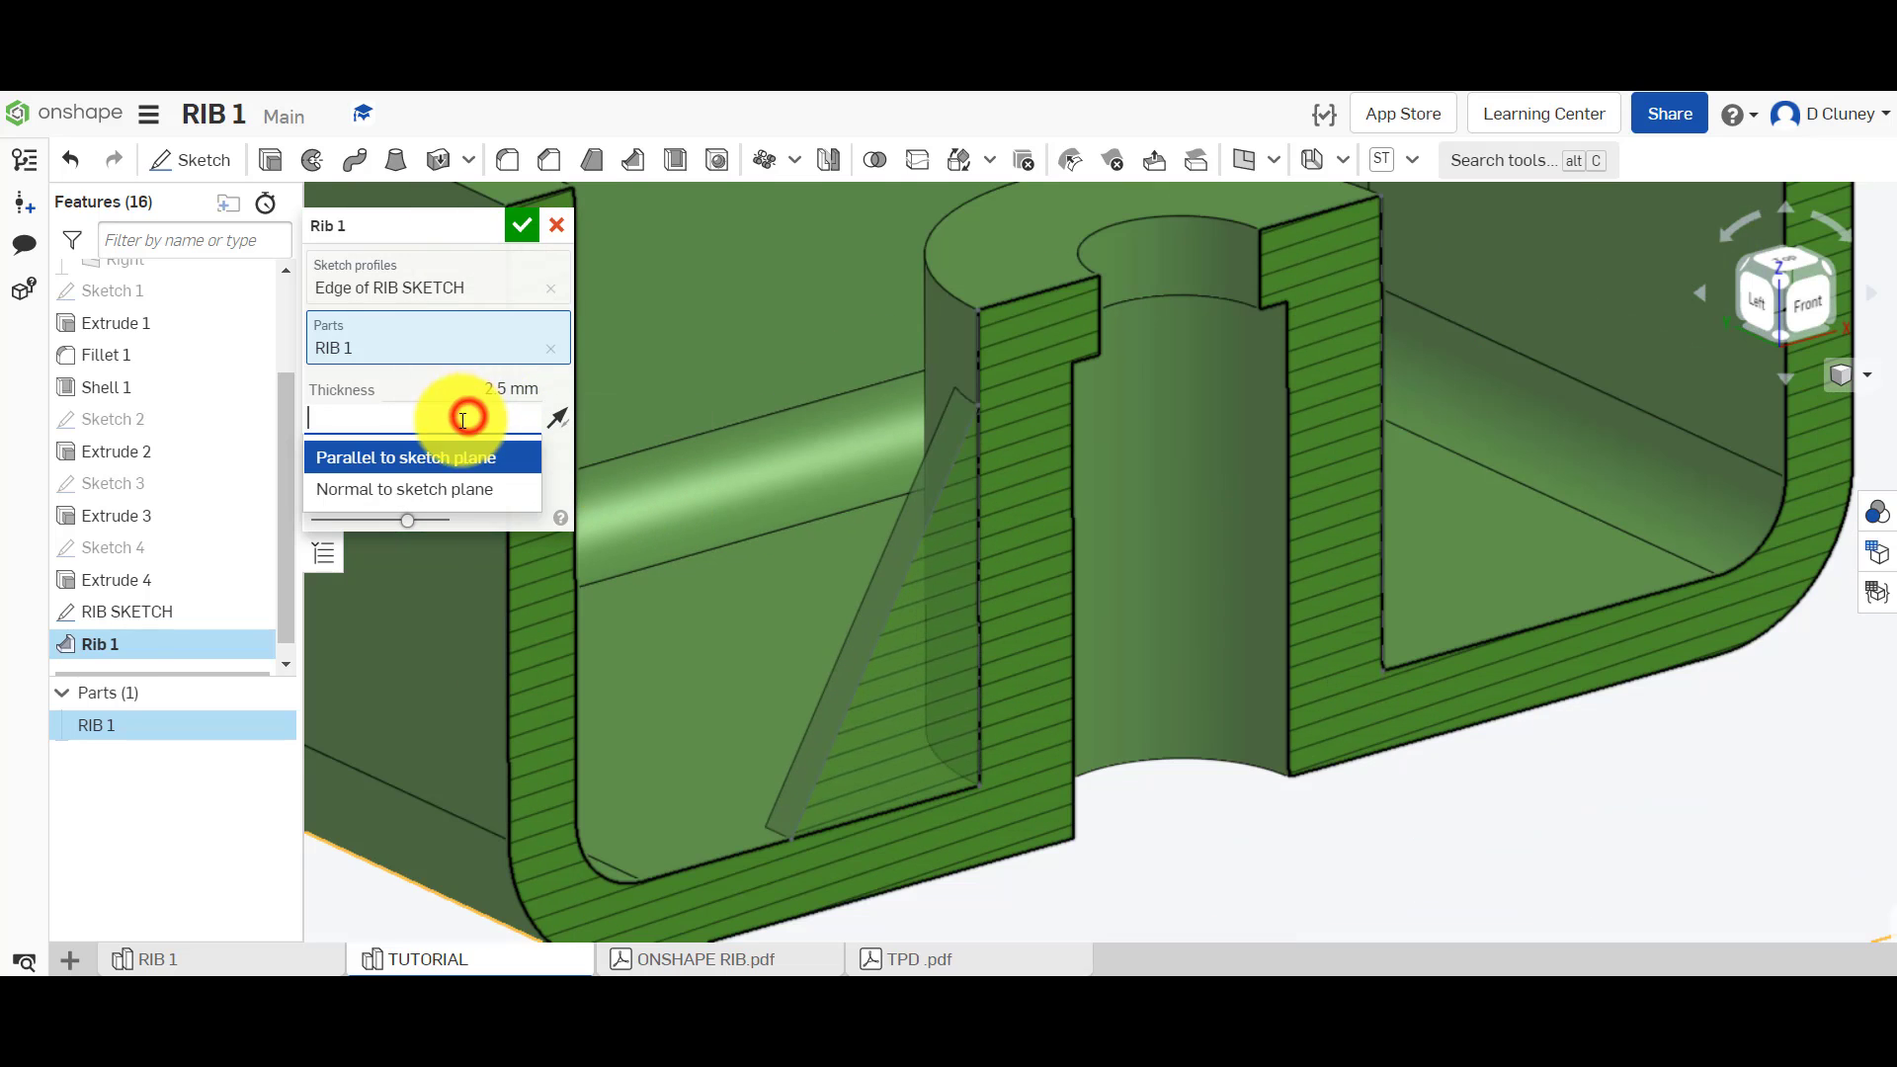
{"action": "left_click", "coordinate": [444, 491]}
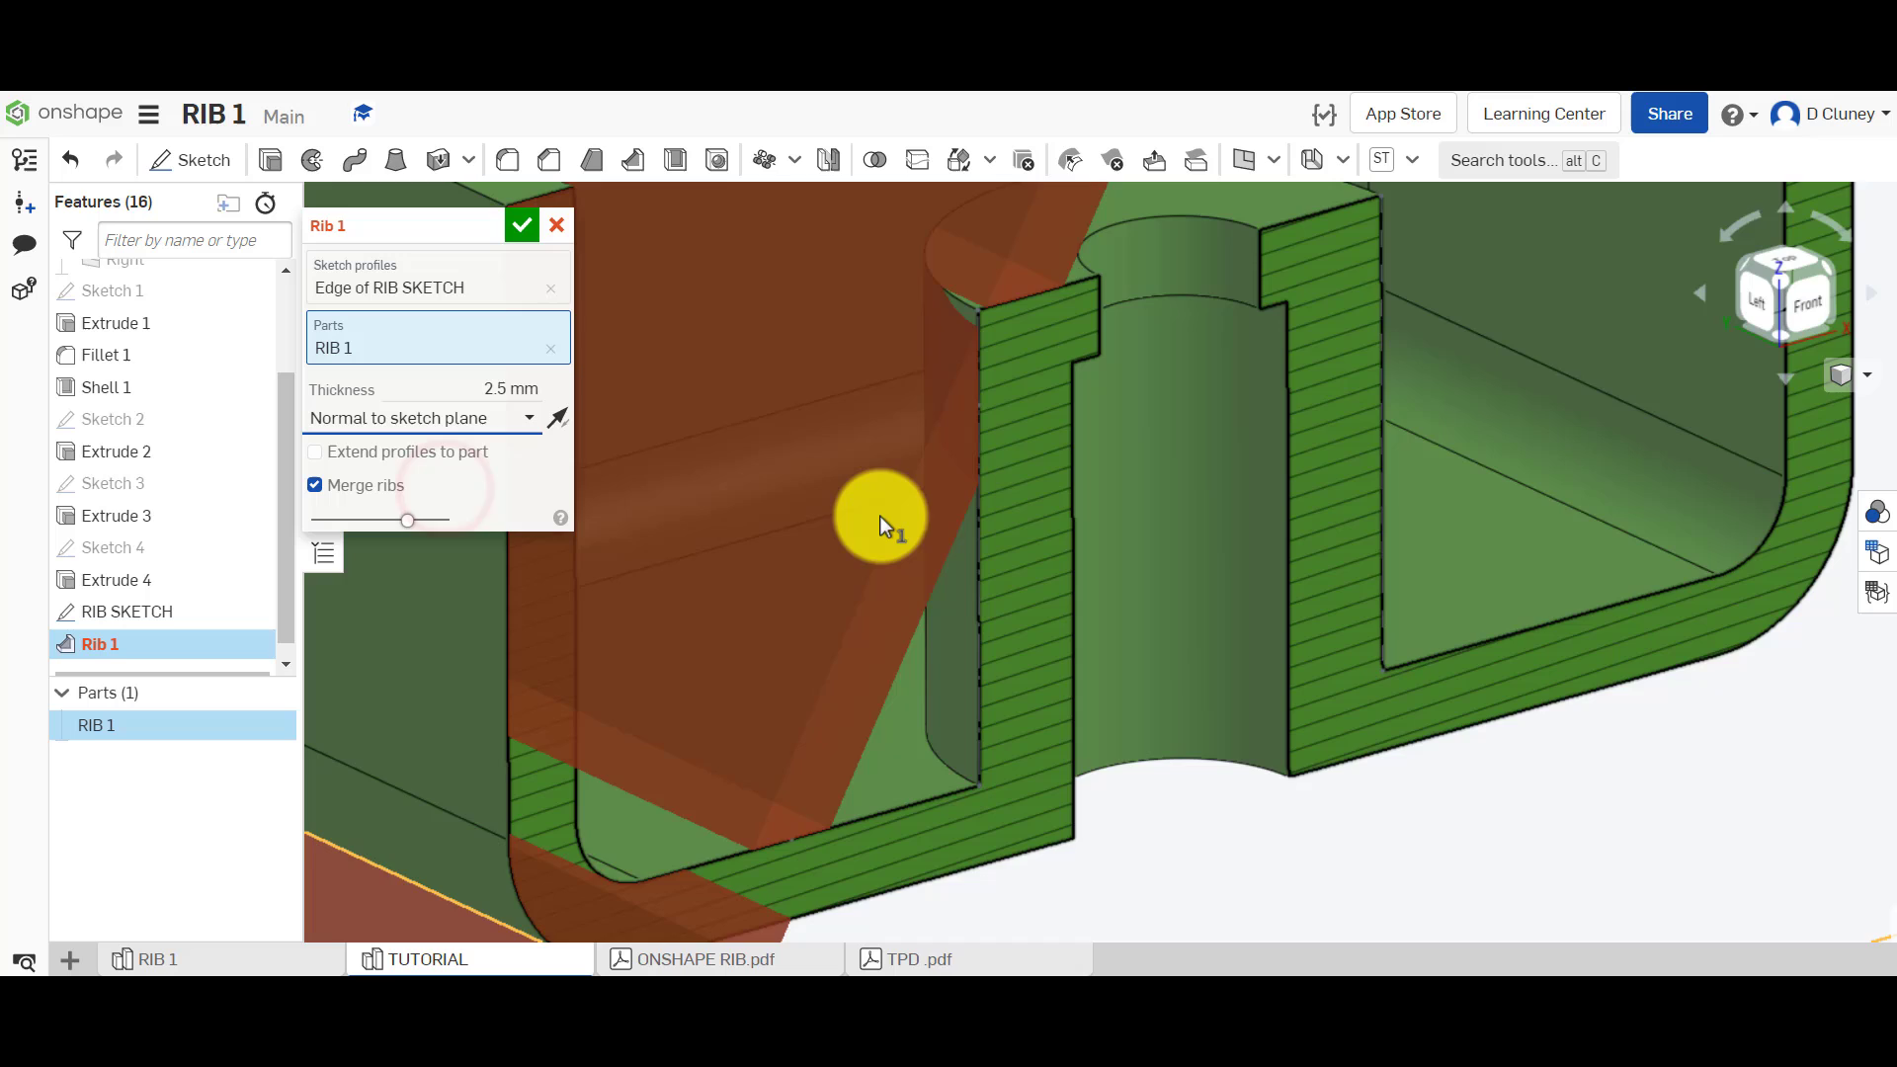
{"action": "scroll", "coordinate": [832, 479], "scroll_direction": "up", "scroll_amount": 2}
{"action": "scroll", "coordinate": [832, 478], "scroll_direction": "down", "scroll_amount": 4}
{"action": "scroll", "coordinate": [832, 478], "scroll_direction": "down", "scroll_amount": 3}
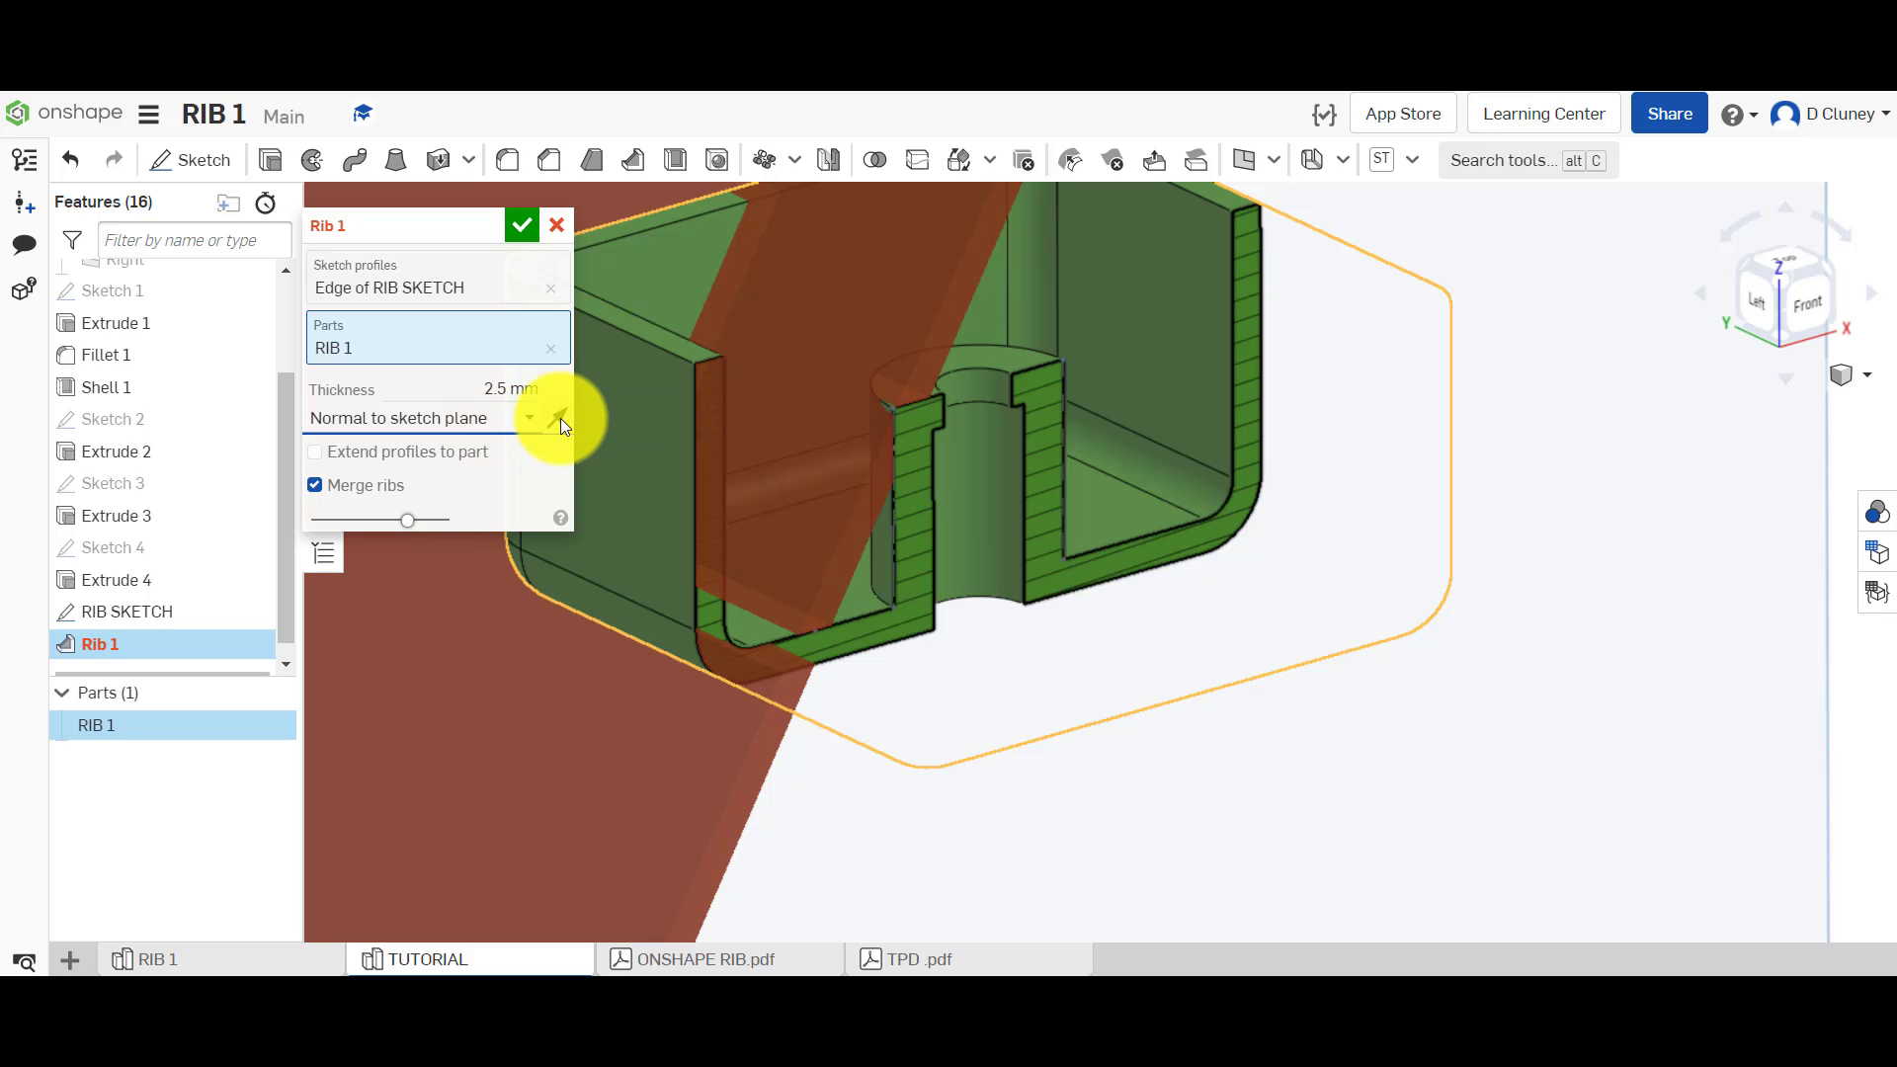
- Set the rib direction to Parallel to sketch plane, flipped to grow inside the box
{"action": "left_click", "coordinate": [561, 417]}
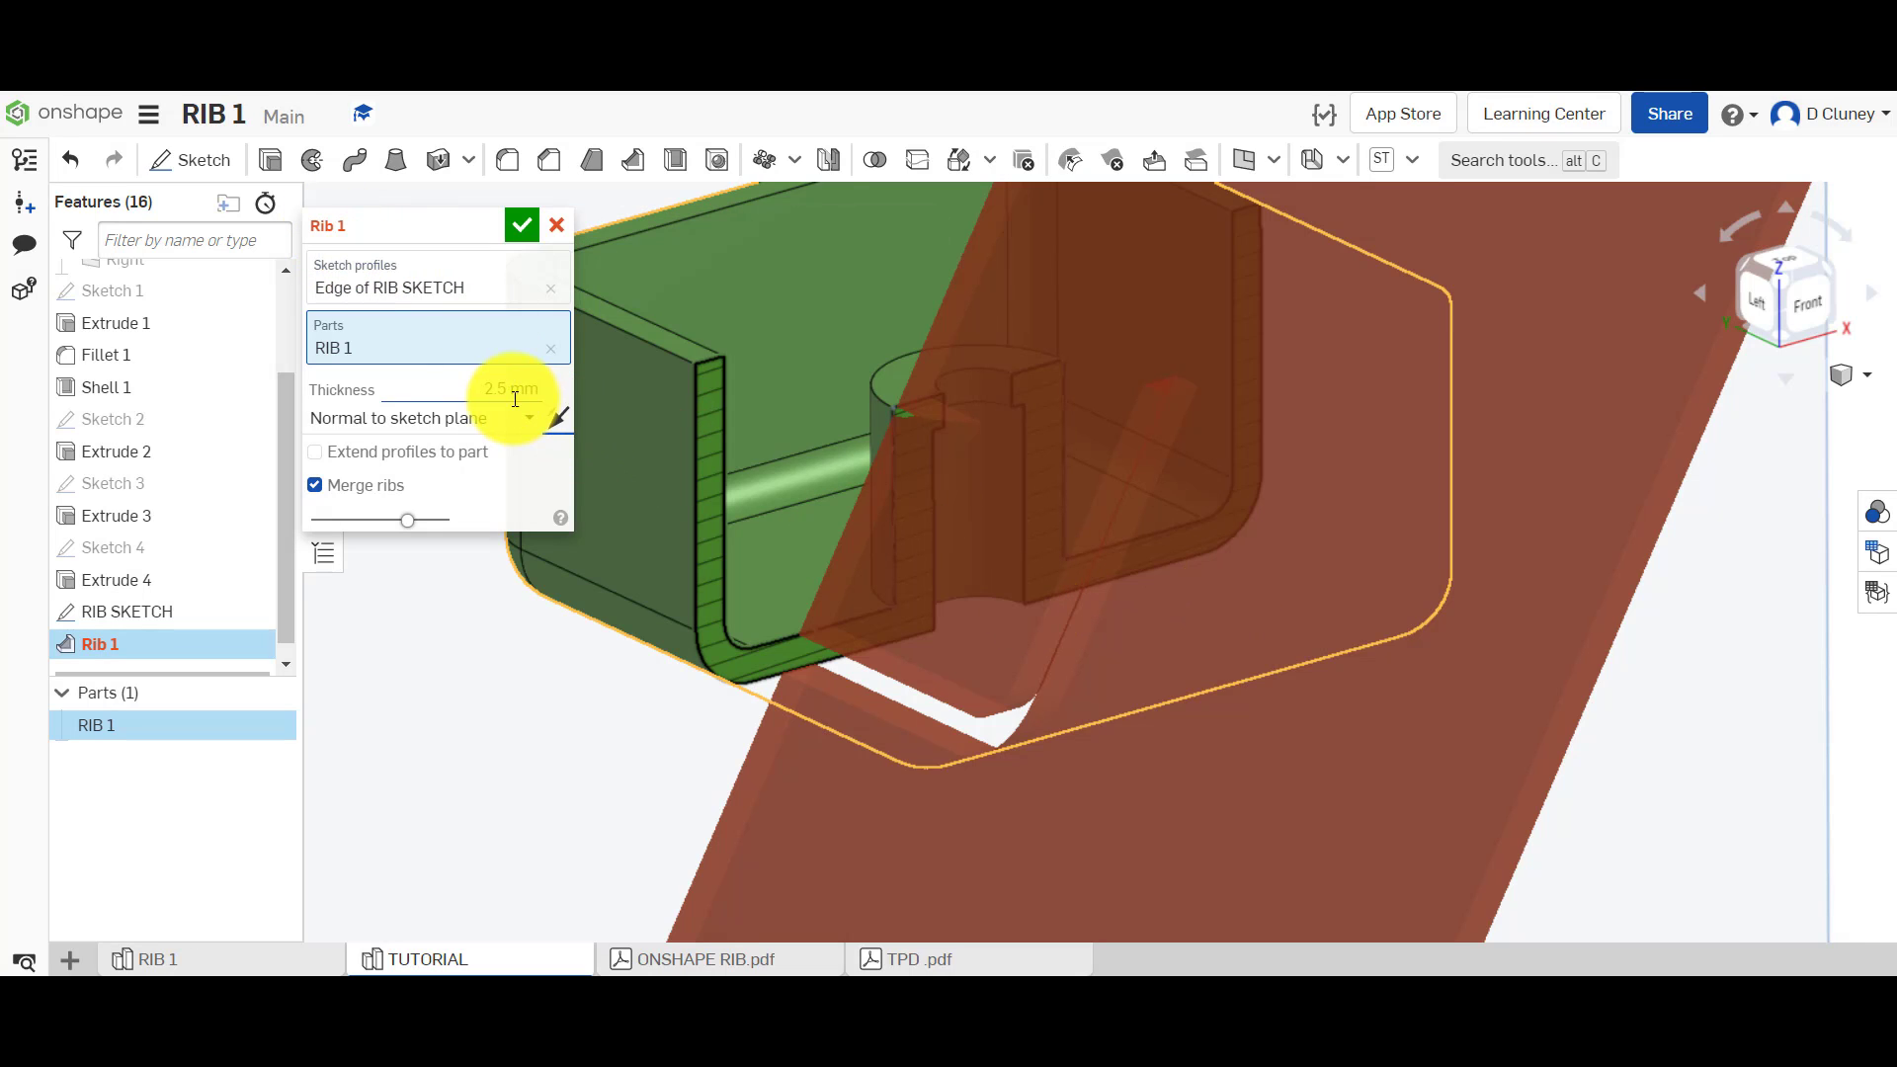
{"action": "left_click", "coordinate": [482, 413]}
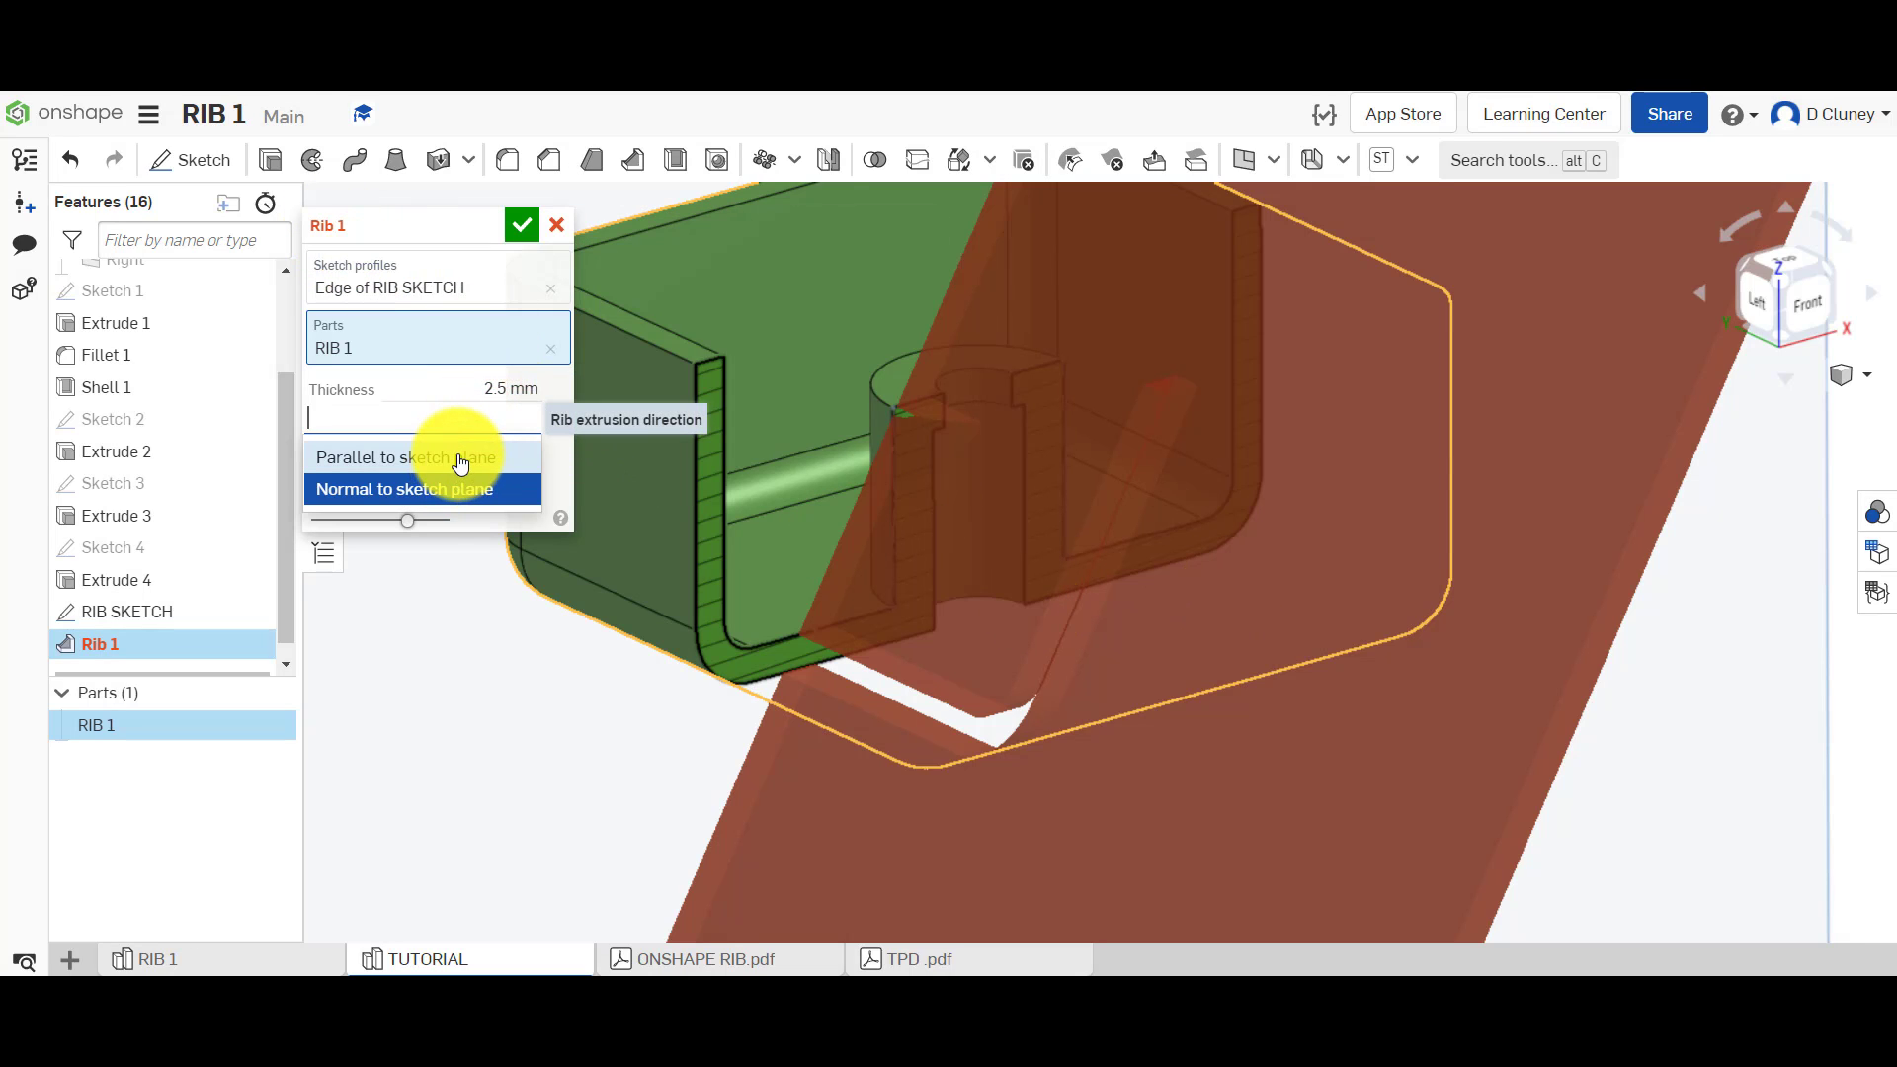
{"action": "left_click", "coordinate": [460, 460]}
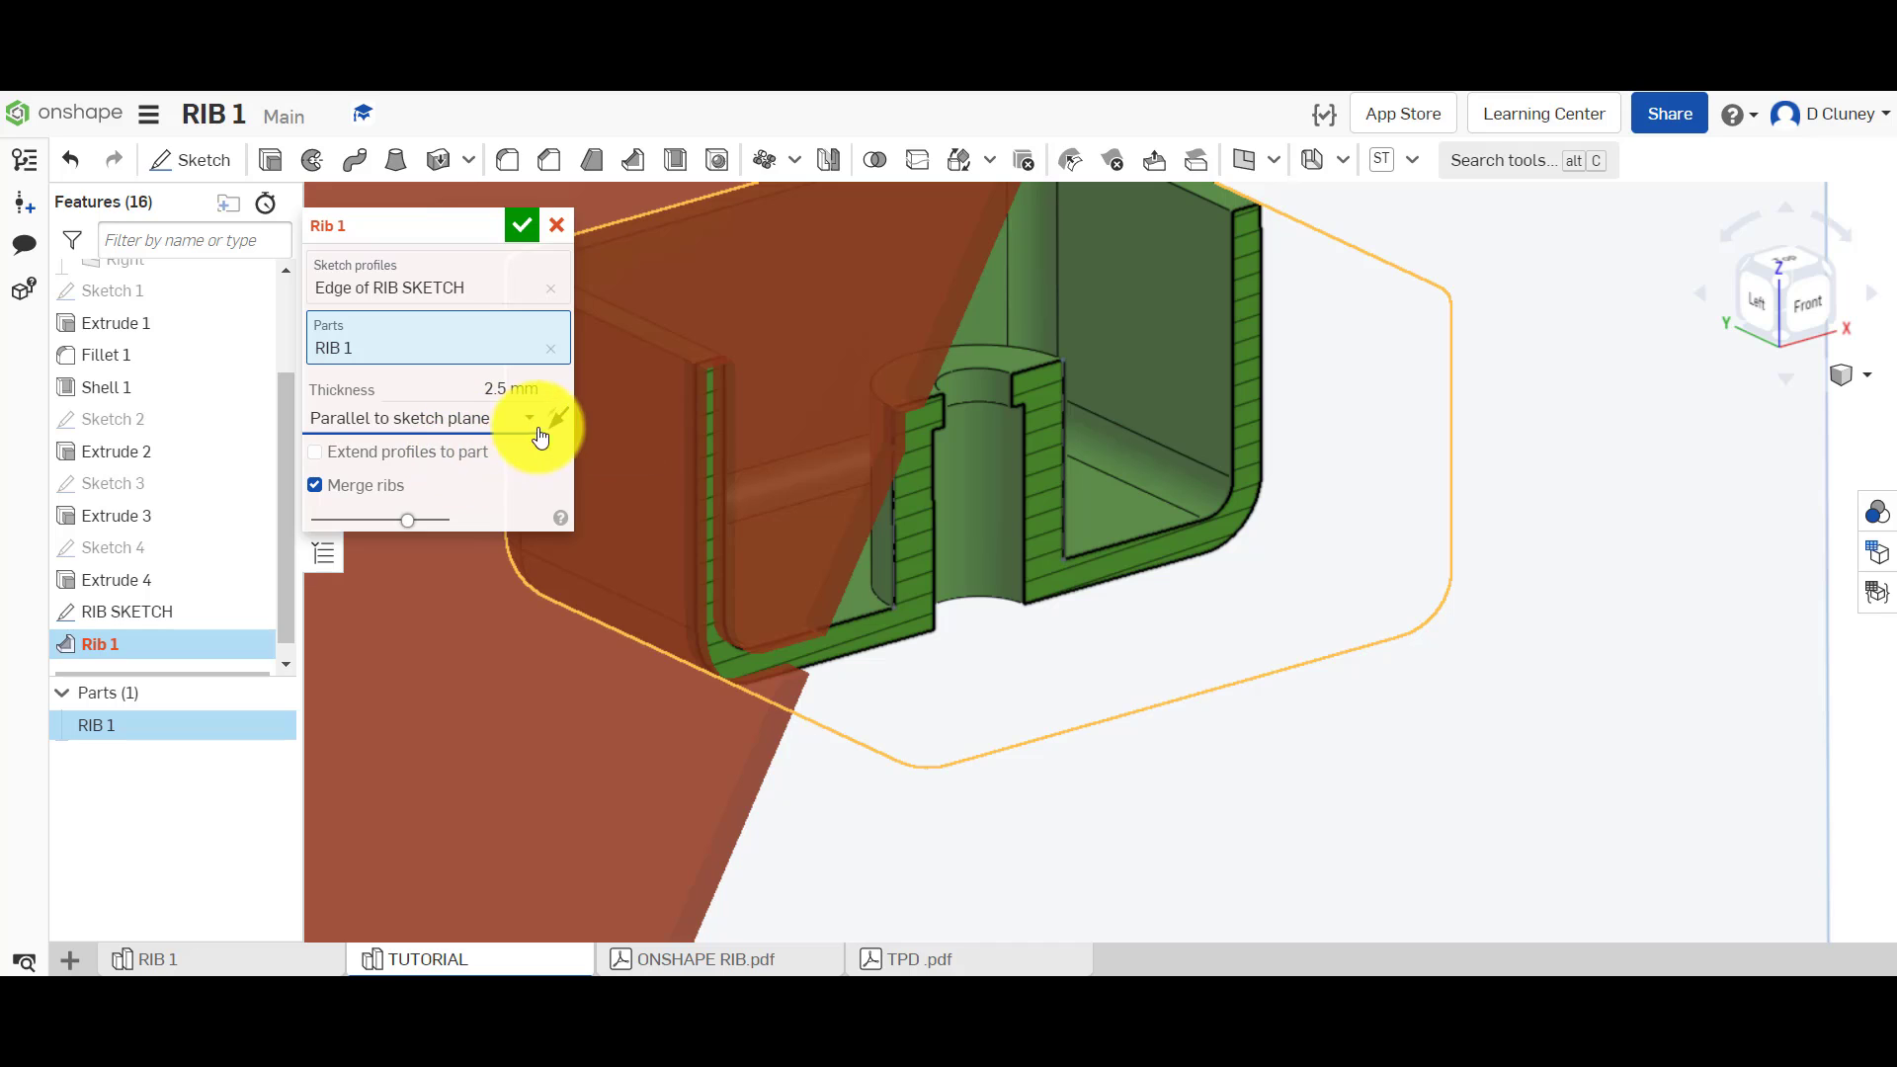
{"action": "left_click", "coordinate": [555, 419]}
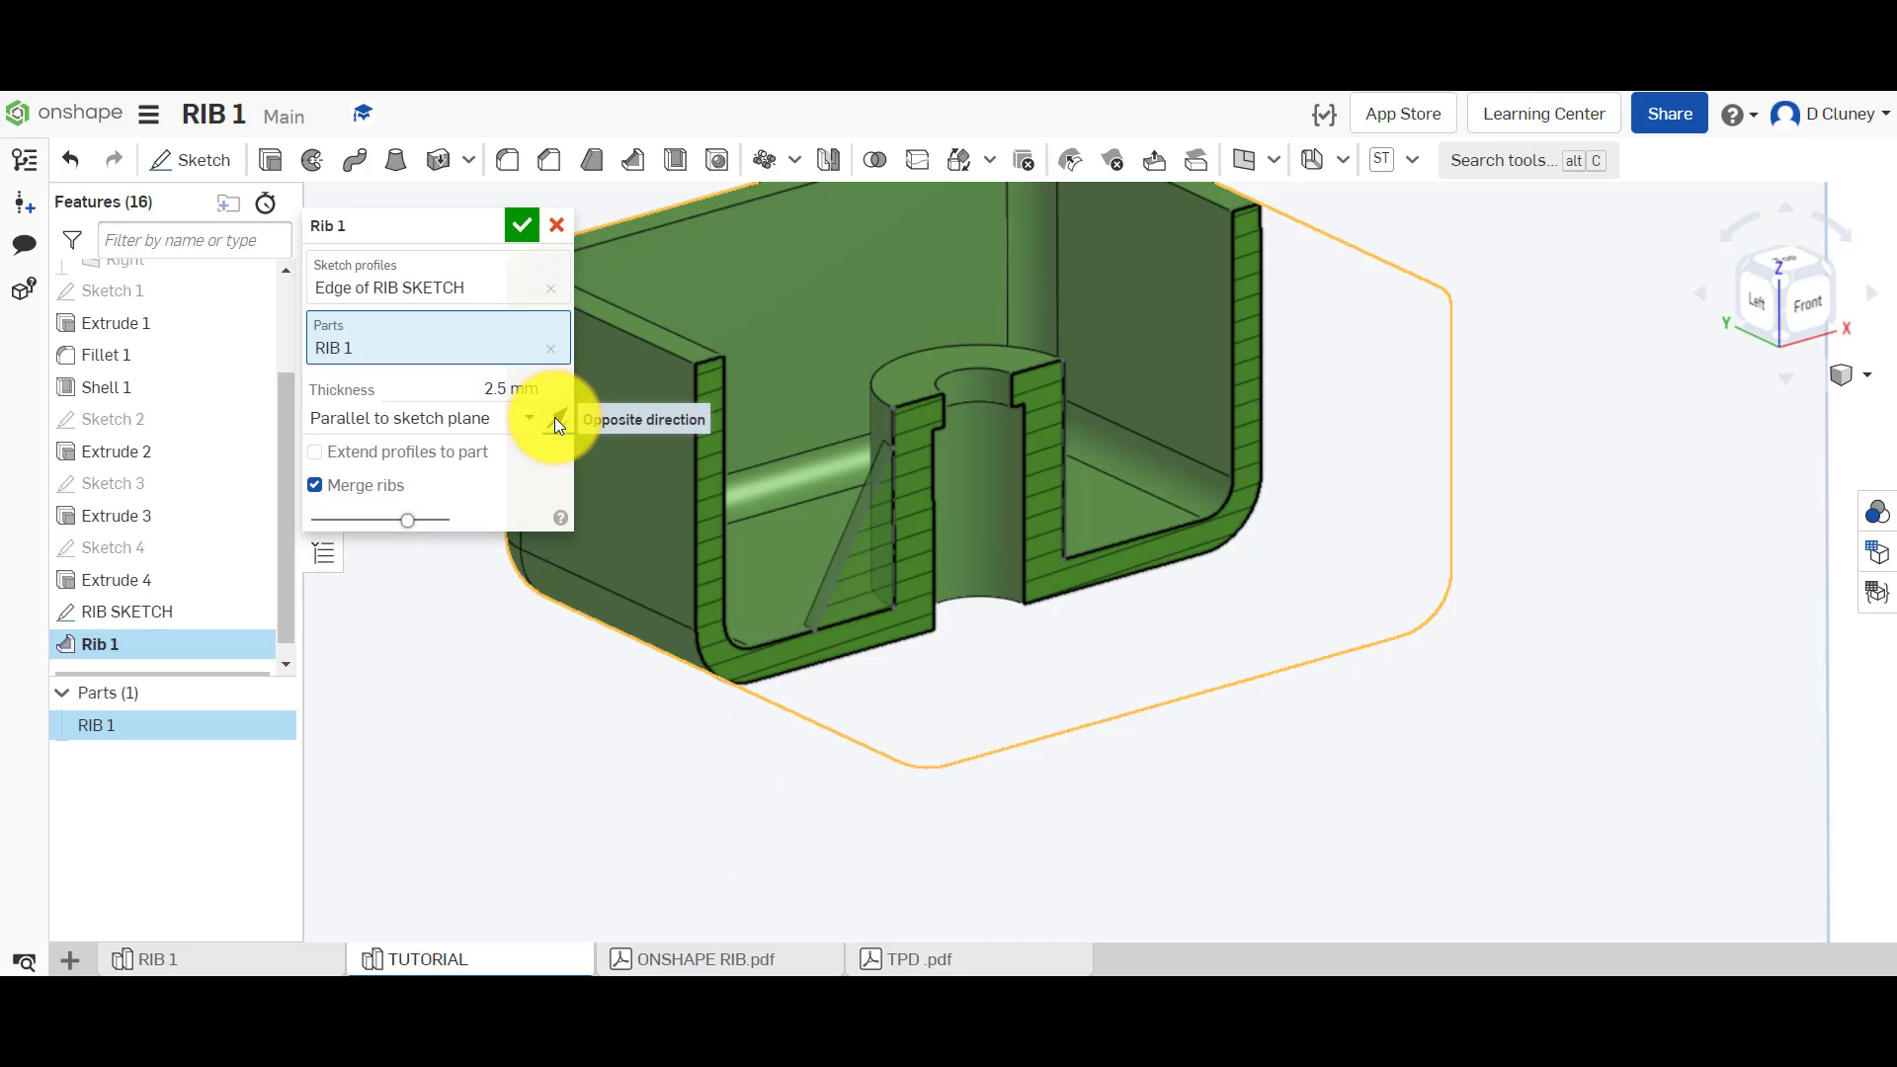
{"action": "left_click", "coordinate": [555, 419]}
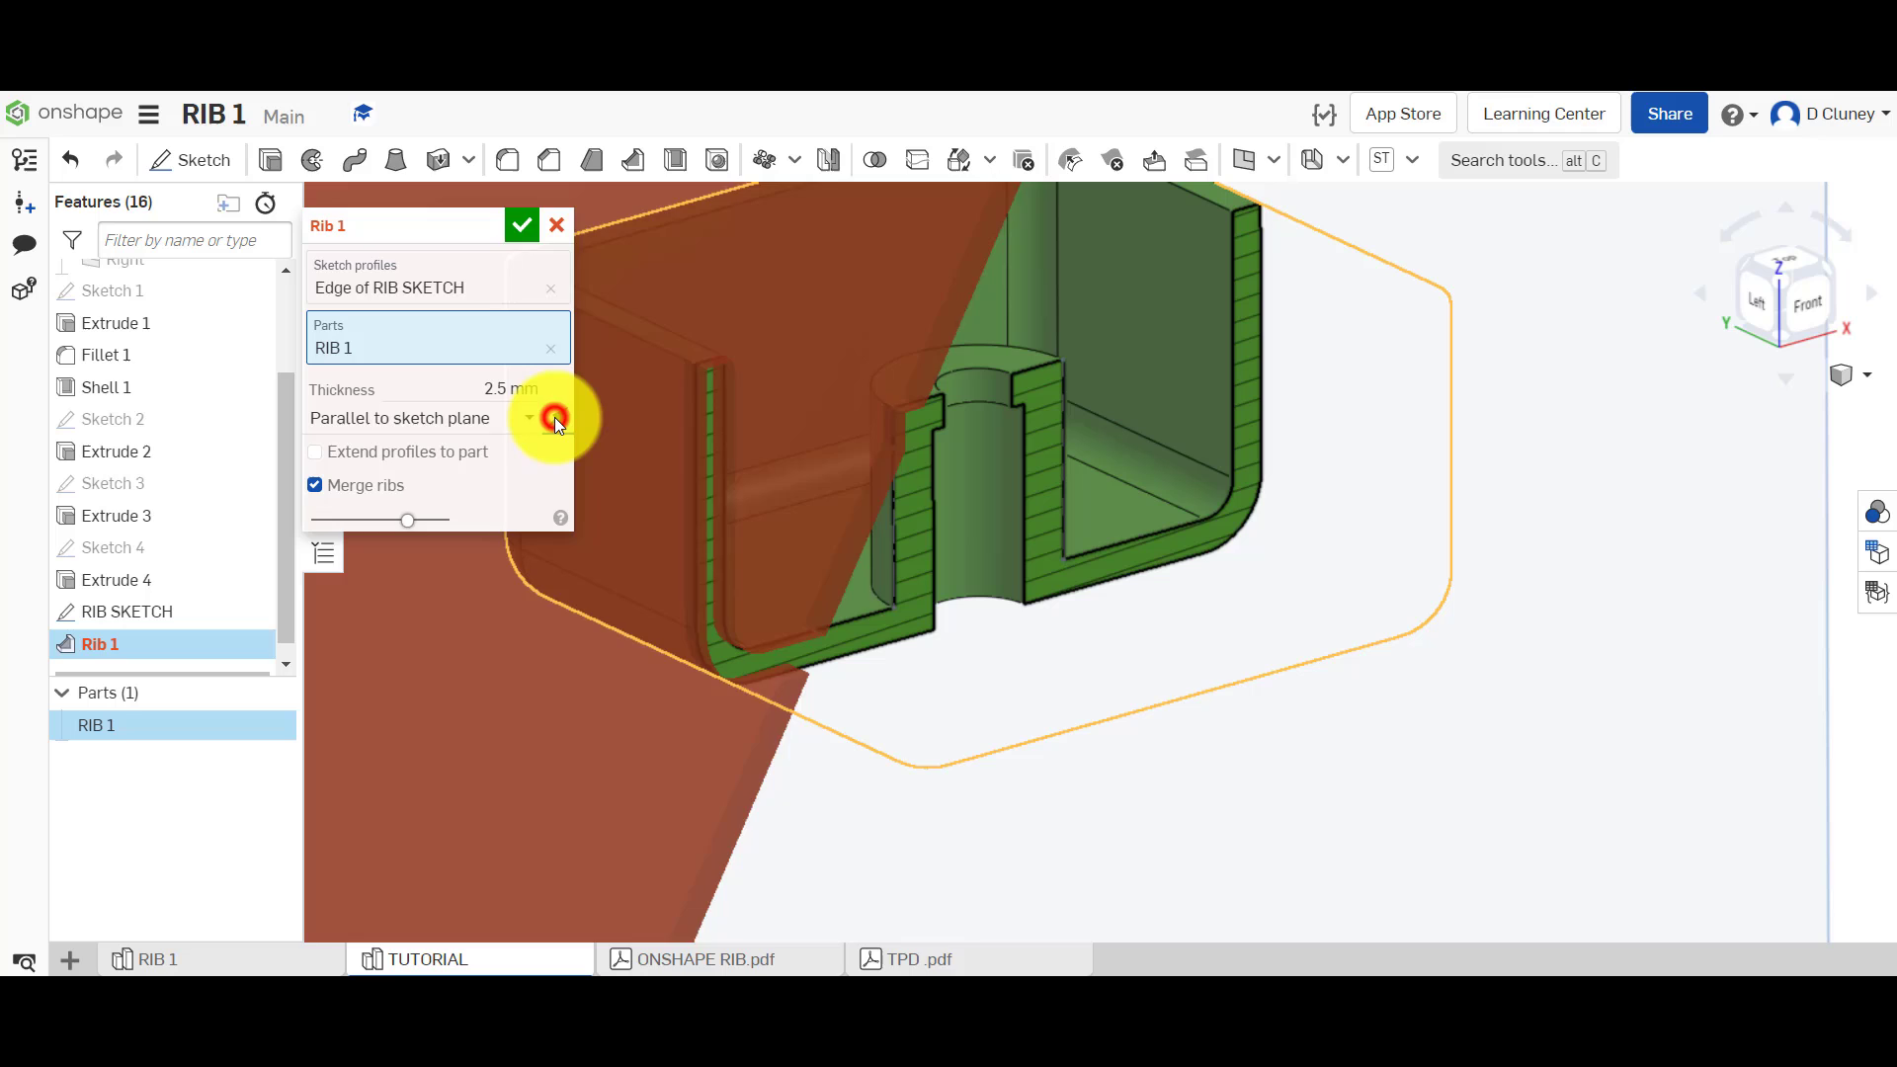
{"action": "left_click", "coordinate": [556, 418]}
{"action": "scroll", "coordinate": [834, 585], "scroll_direction": "up", "scroll_amount": 5}
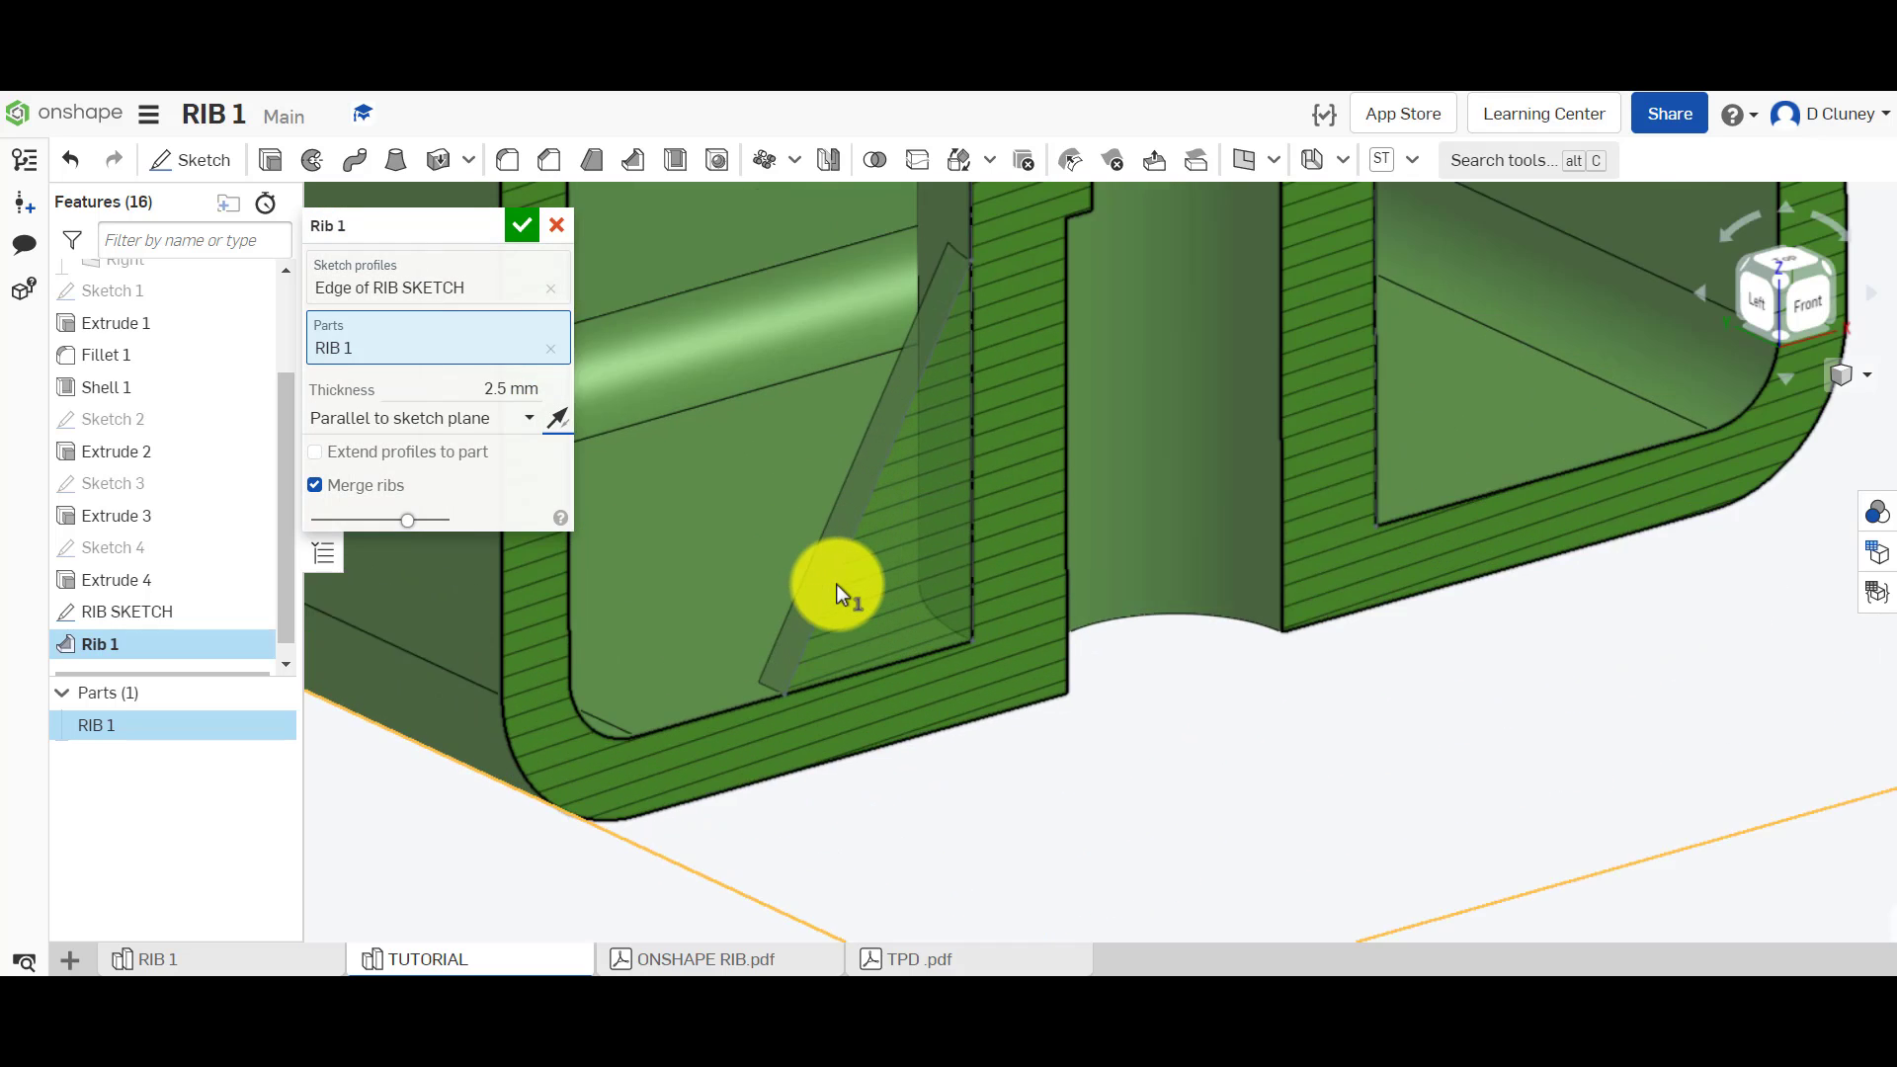
{"action": "scroll", "coordinate": [707, 465], "scroll_direction": "down", "scroll_amount": 1}
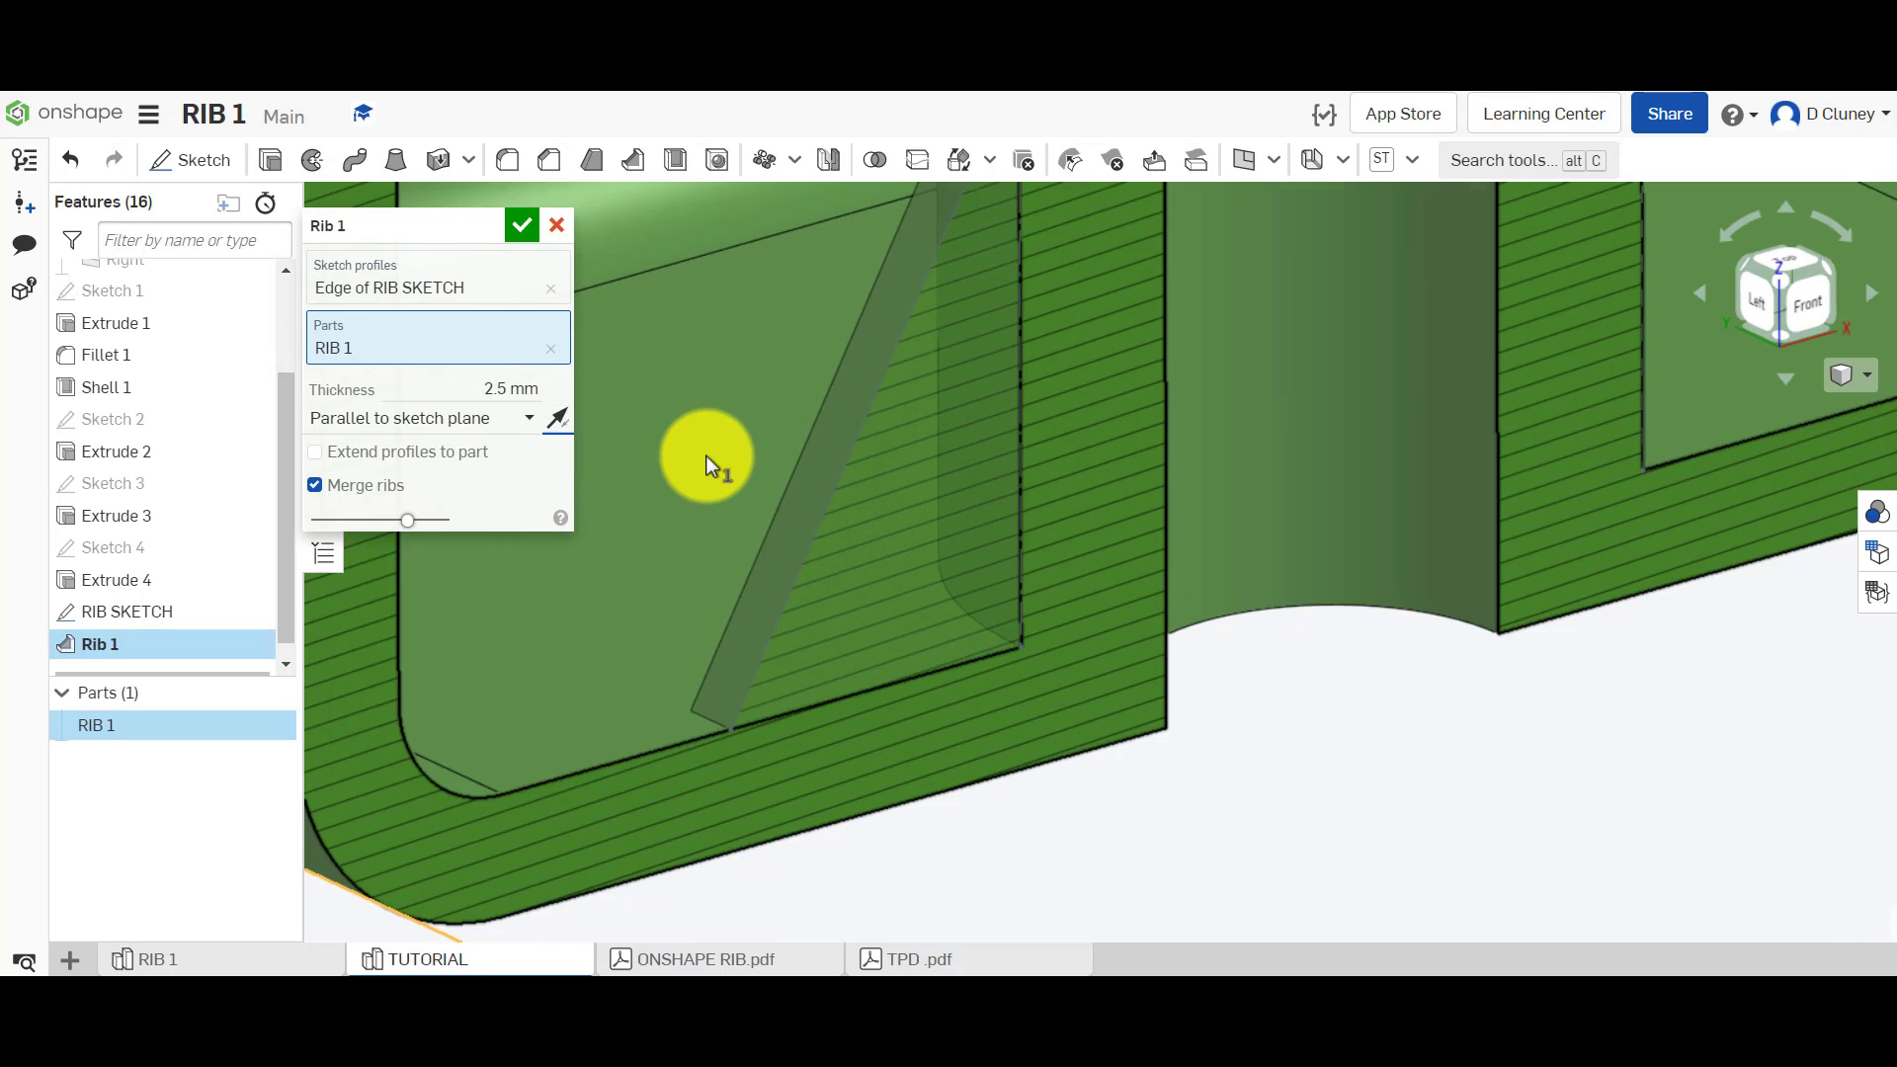
{"action": "left_click", "coordinate": [555, 423]}
{"action": "left_click", "coordinate": [555, 423]}
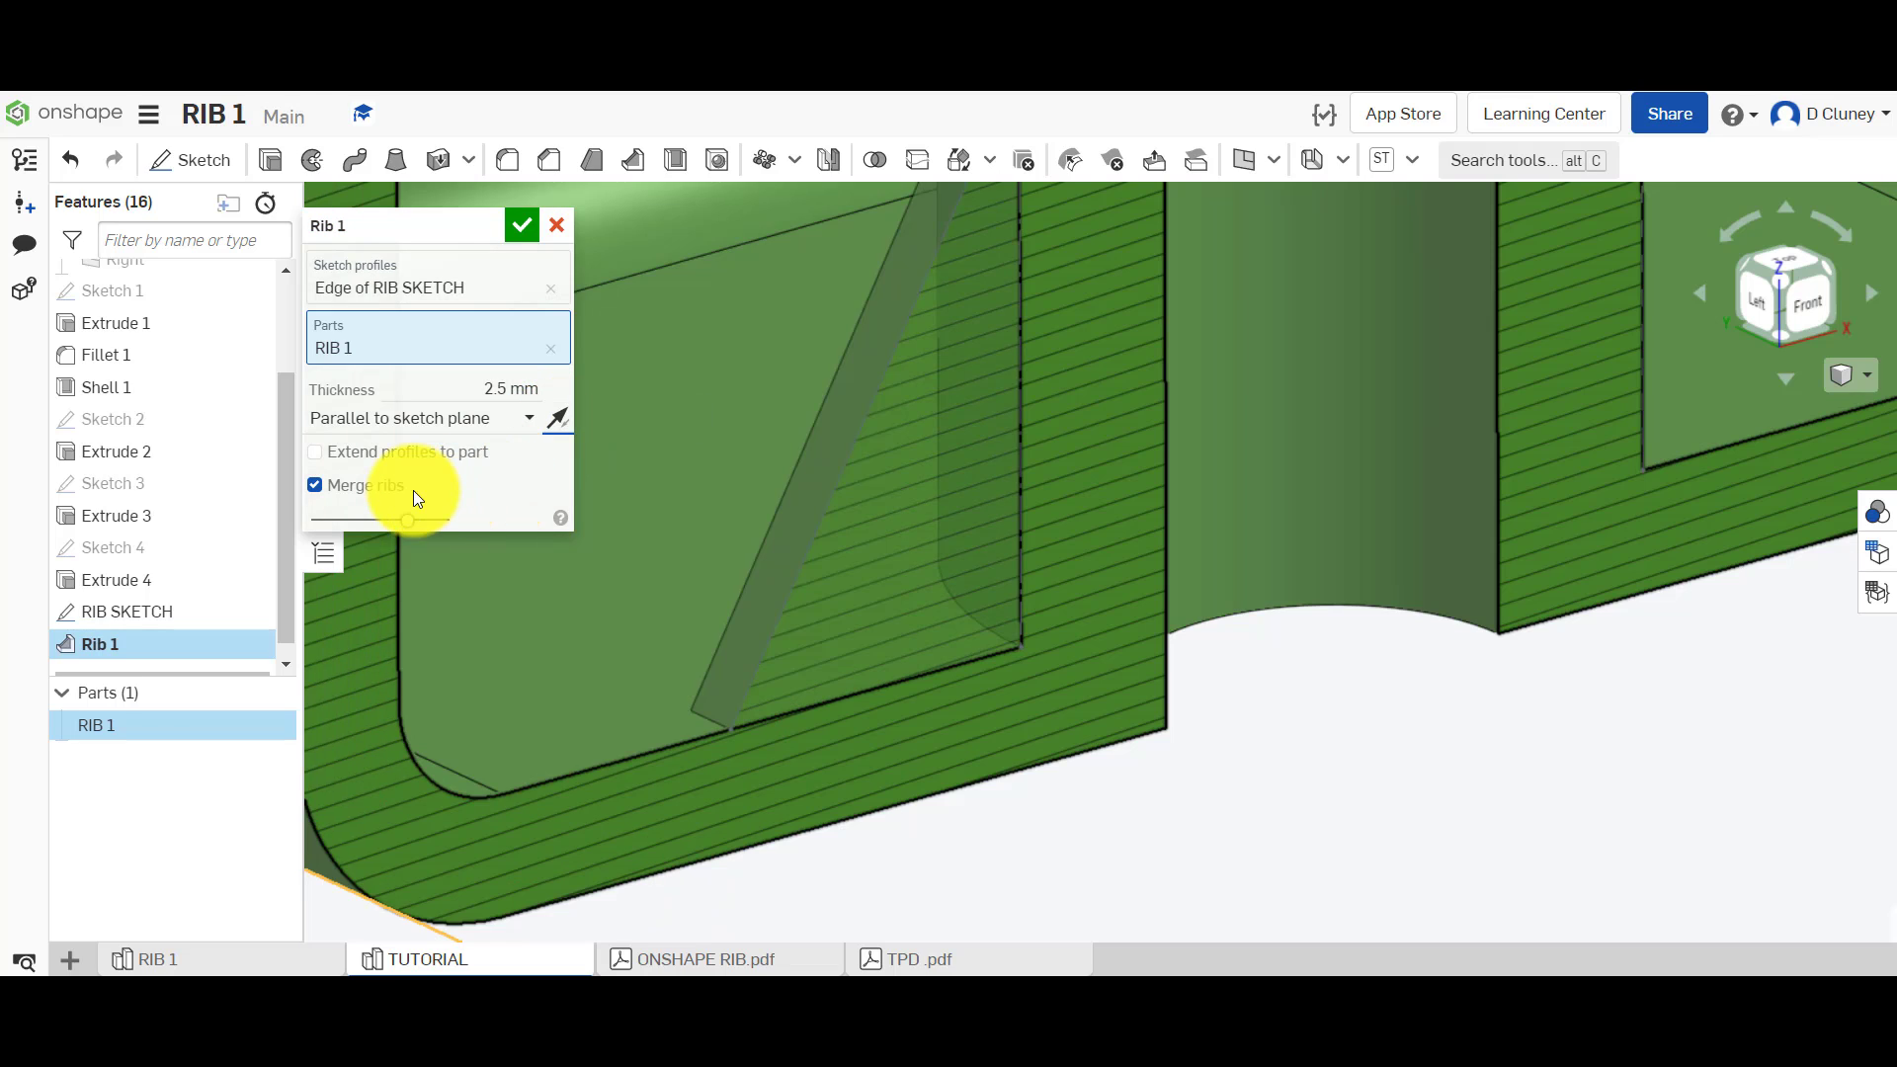
{"action": "left_click", "coordinate": [354, 487]}
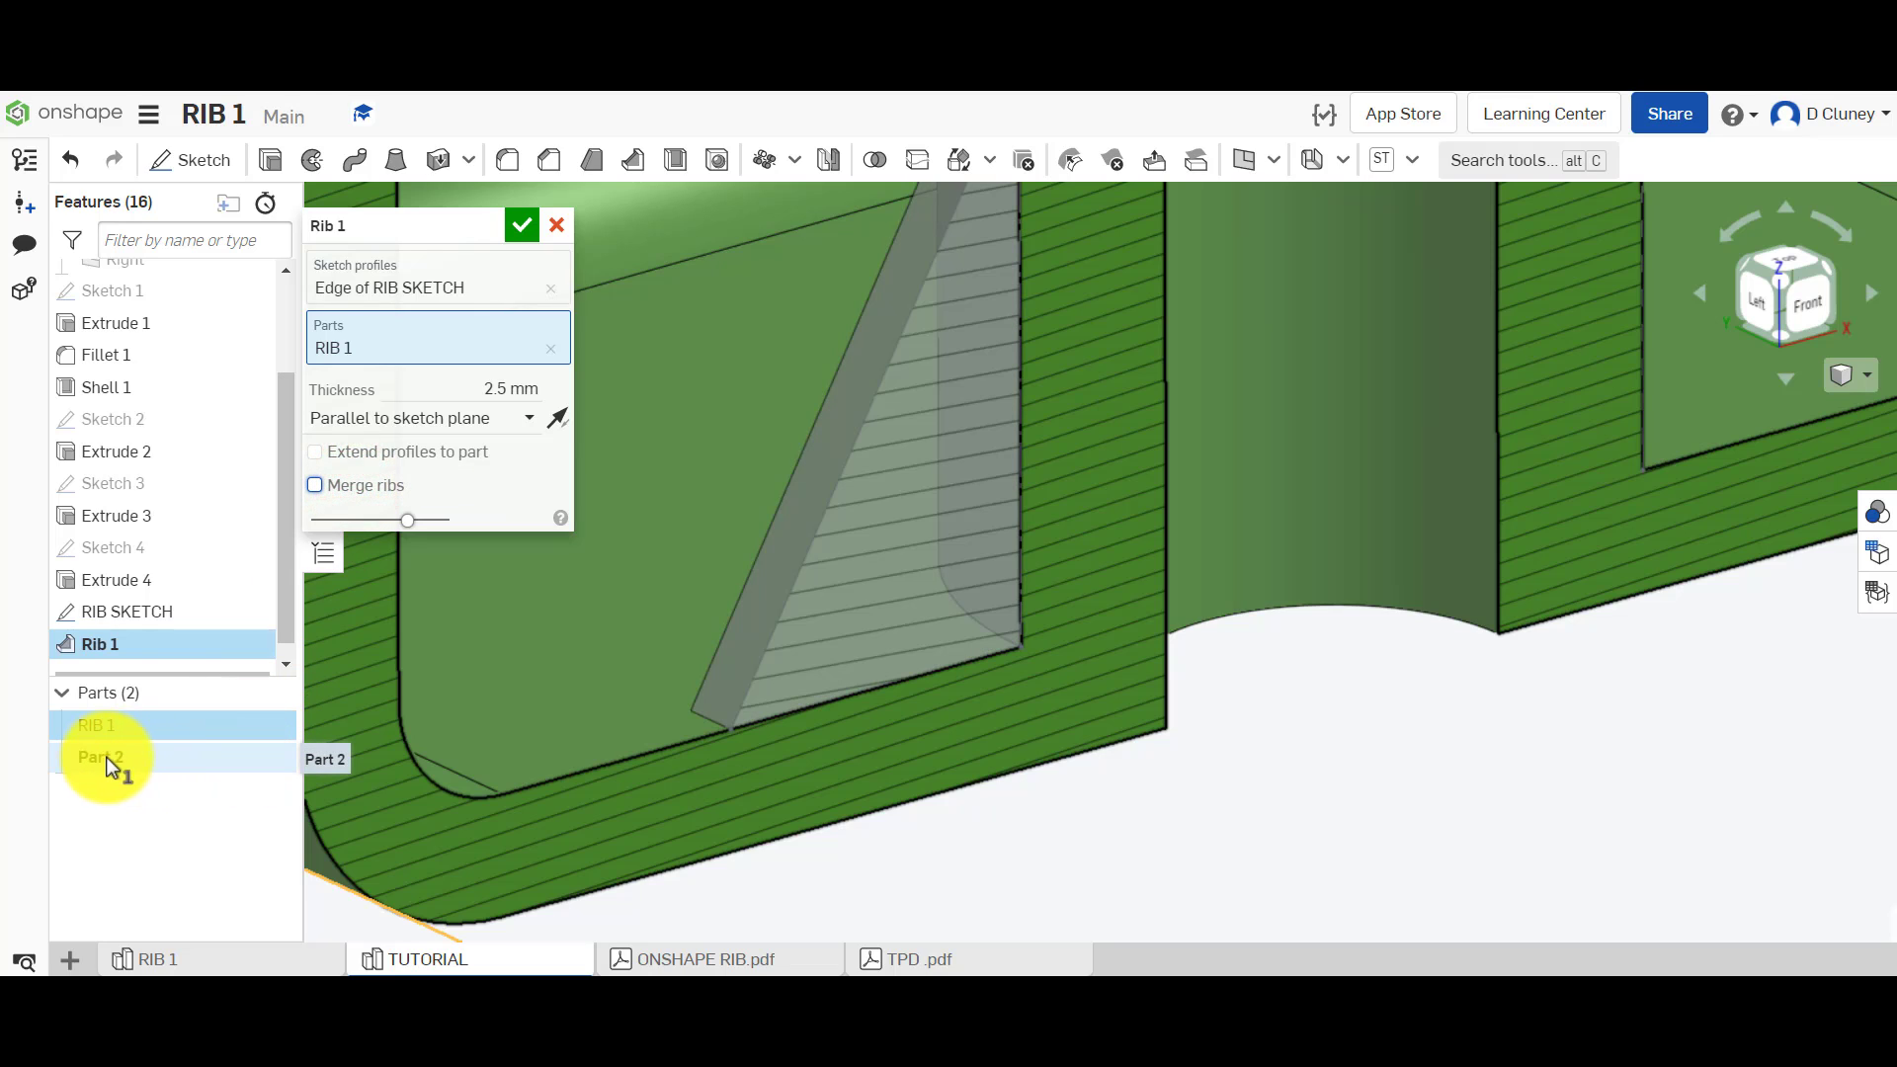
{"action": "left_click", "coordinate": [361, 489]}
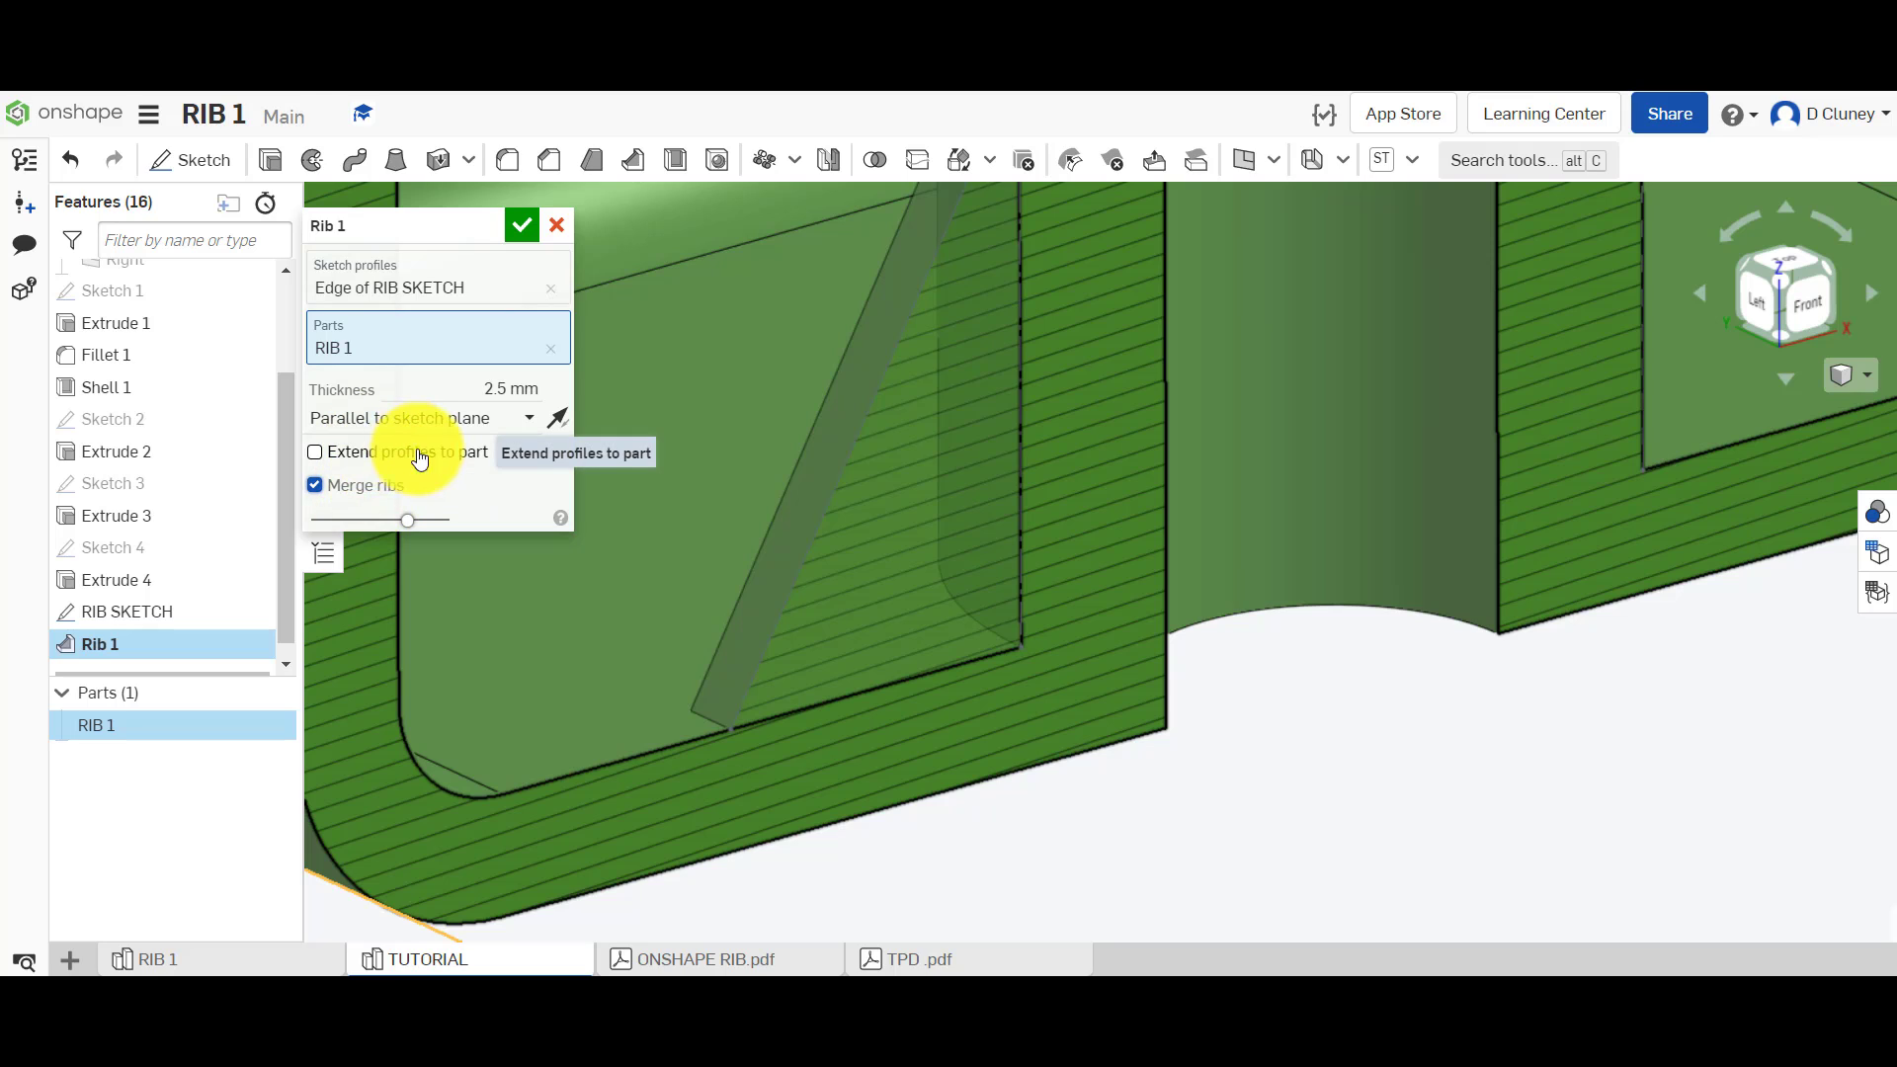
{"action": "left_click", "coordinate": [400, 456]}
{"action": "left_click", "coordinate": [399, 458]}
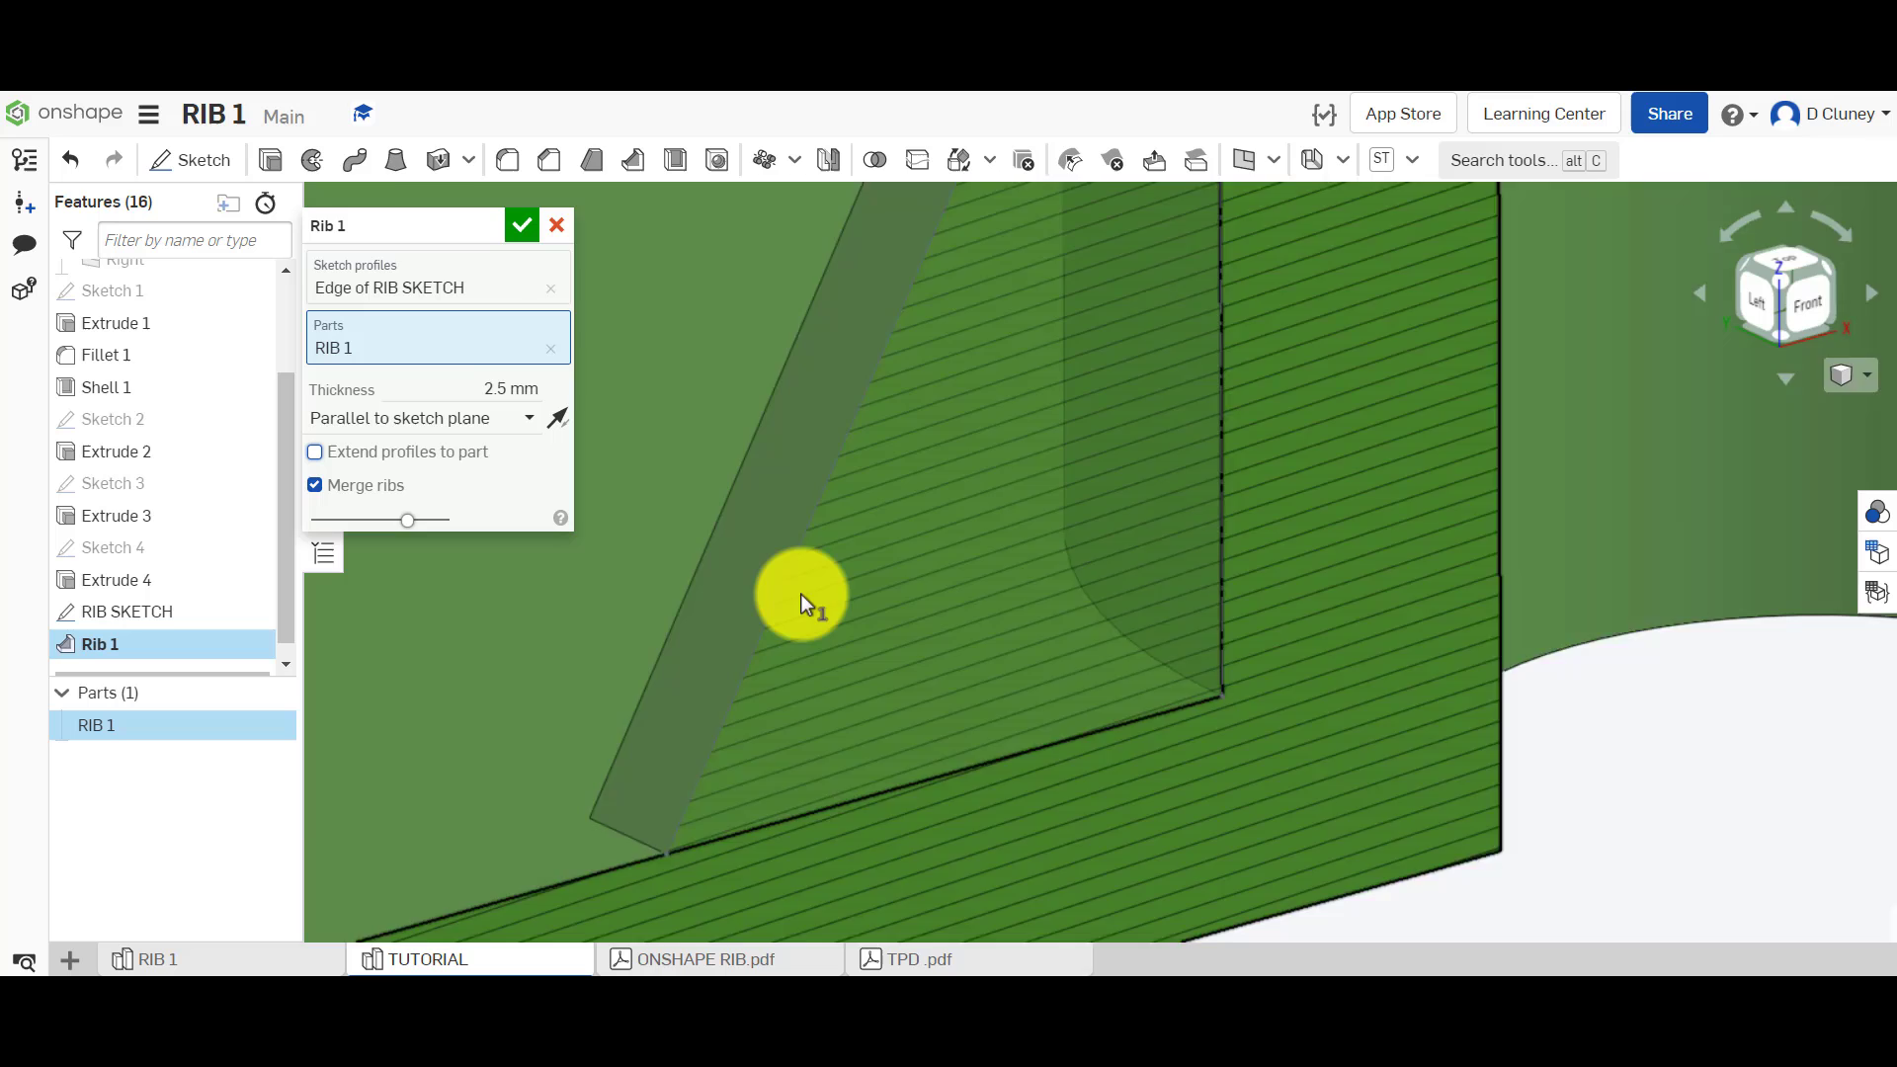
{"action": "scroll", "coordinate": [879, 346], "scroll_direction": "down", "scroll_amount": 2}
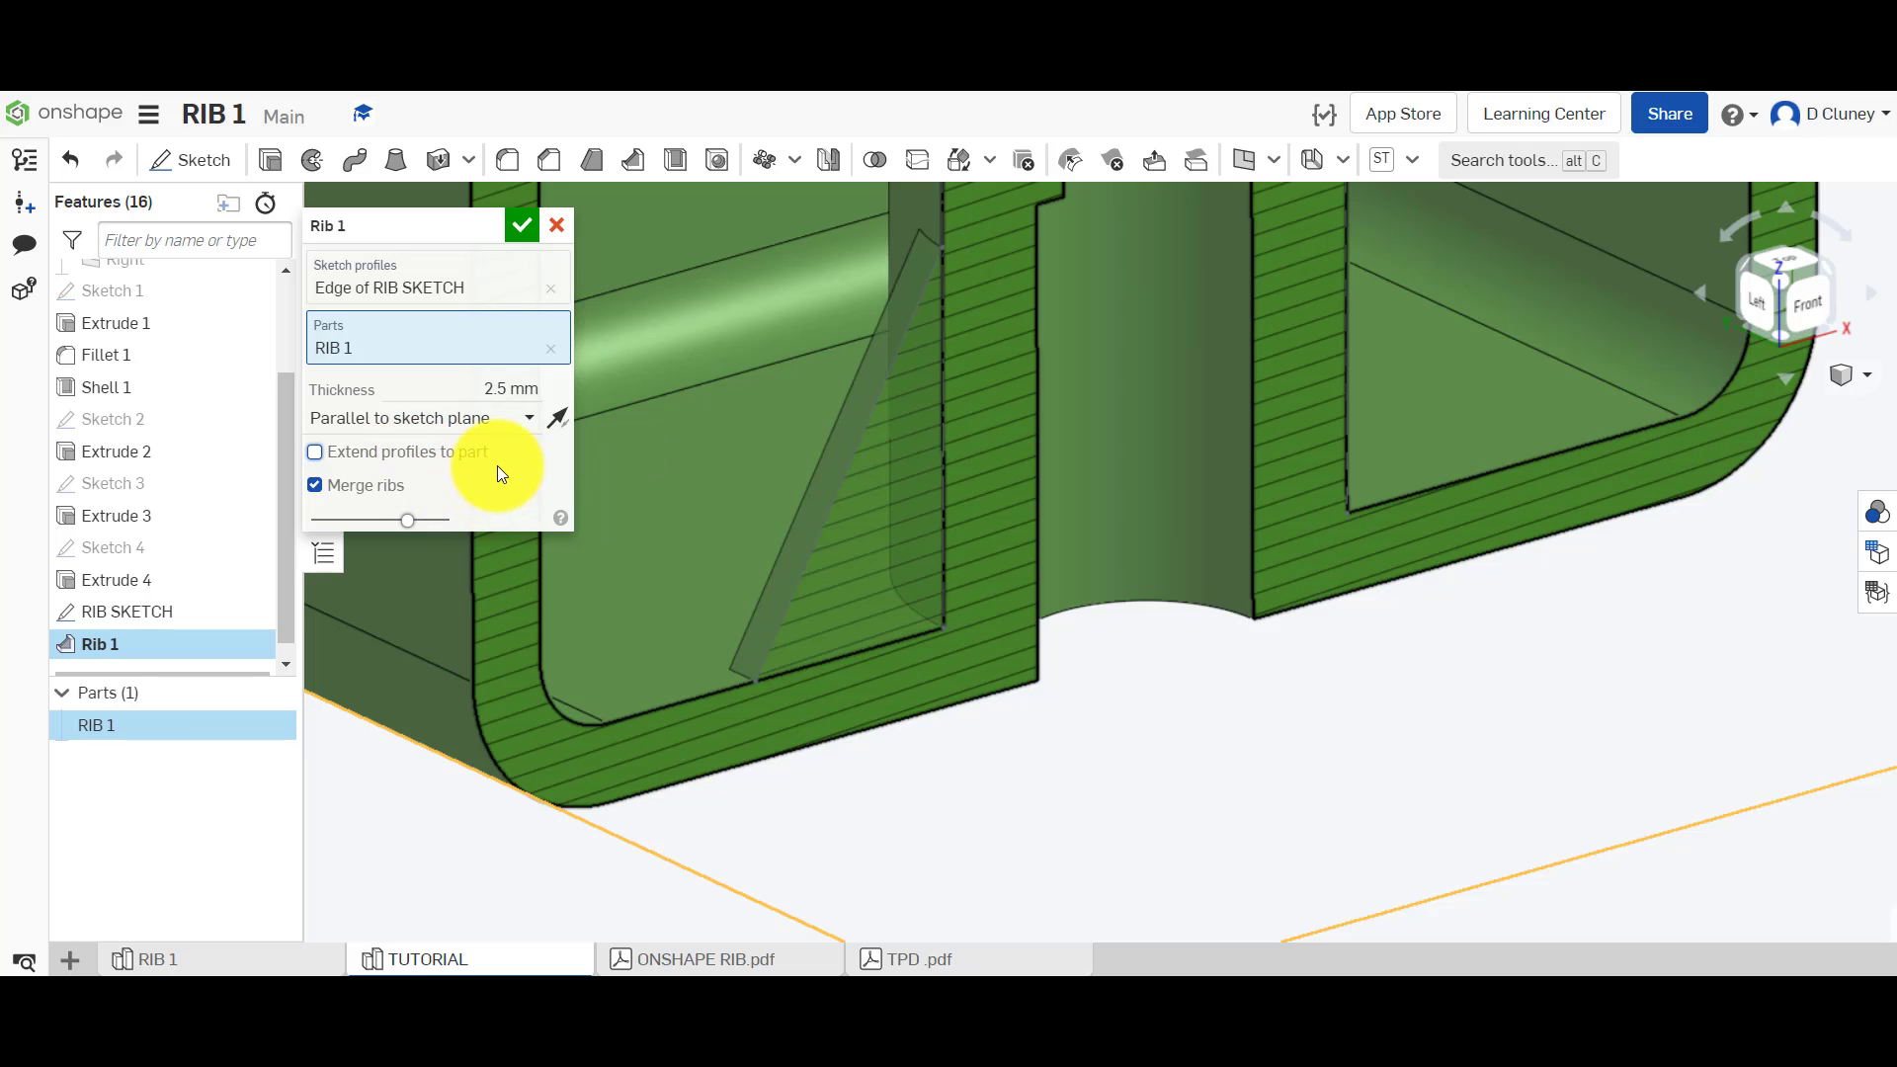
- Set the rib thickness to 3 mm and reselect RIB 1 as the rib's part
{"action": "left_click", "coordinate": [488, 388]}
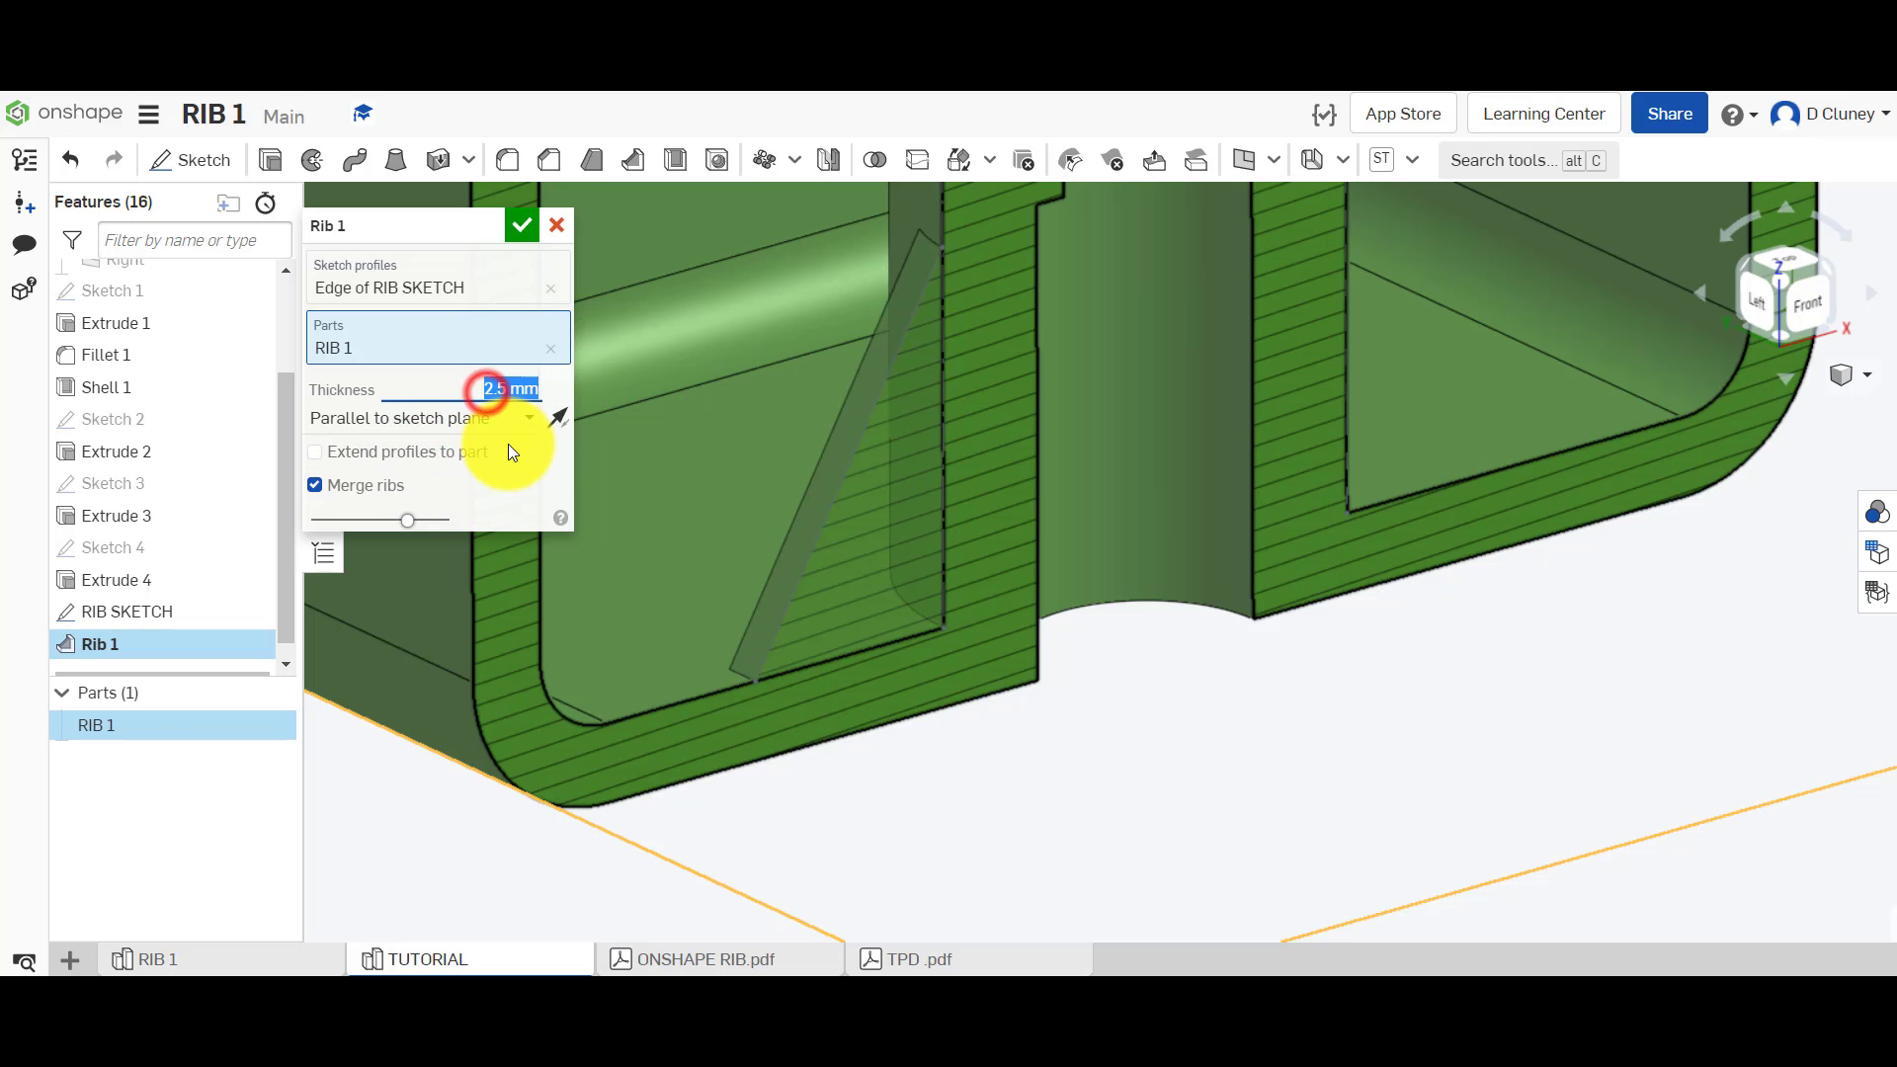
{"action": "type", "text": "3"}
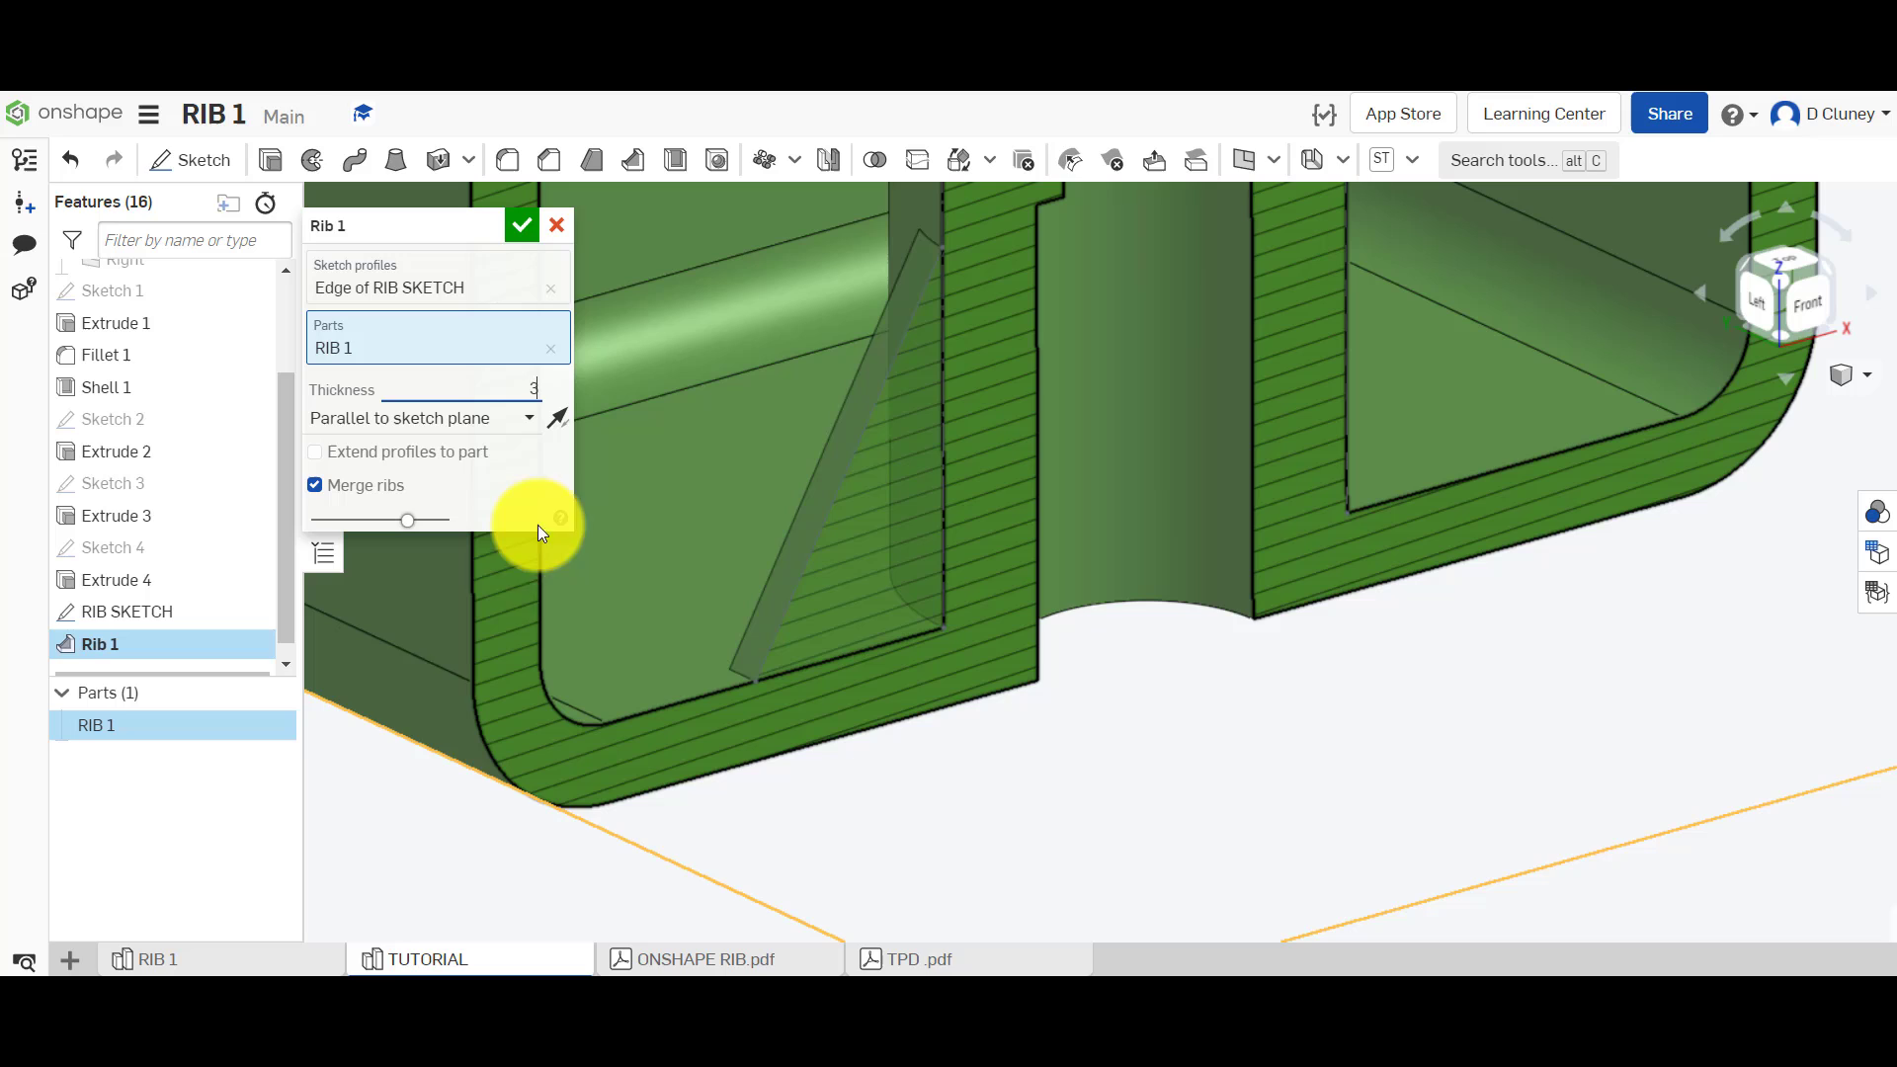
{"action": "left_click", "coordinate": [405, 705]}
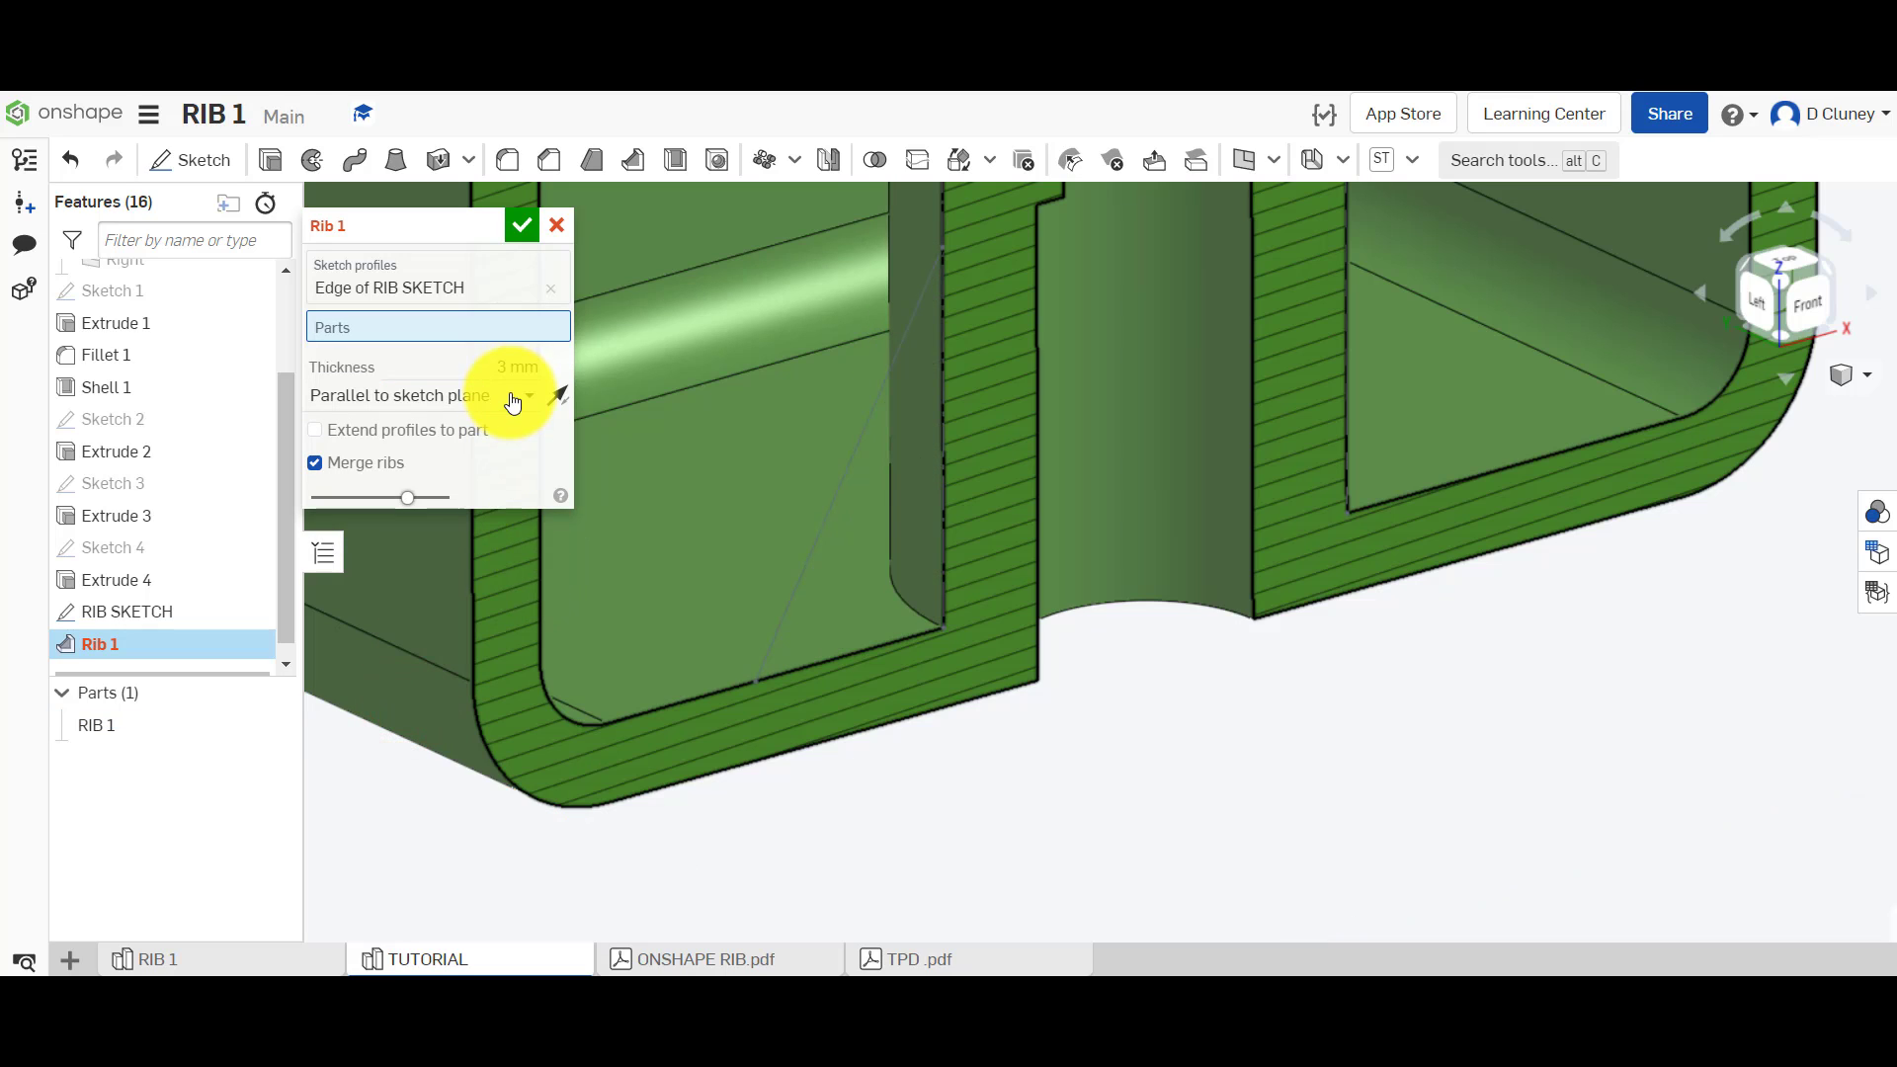
{"action": "left_click", "coordinate": [506, 326]}
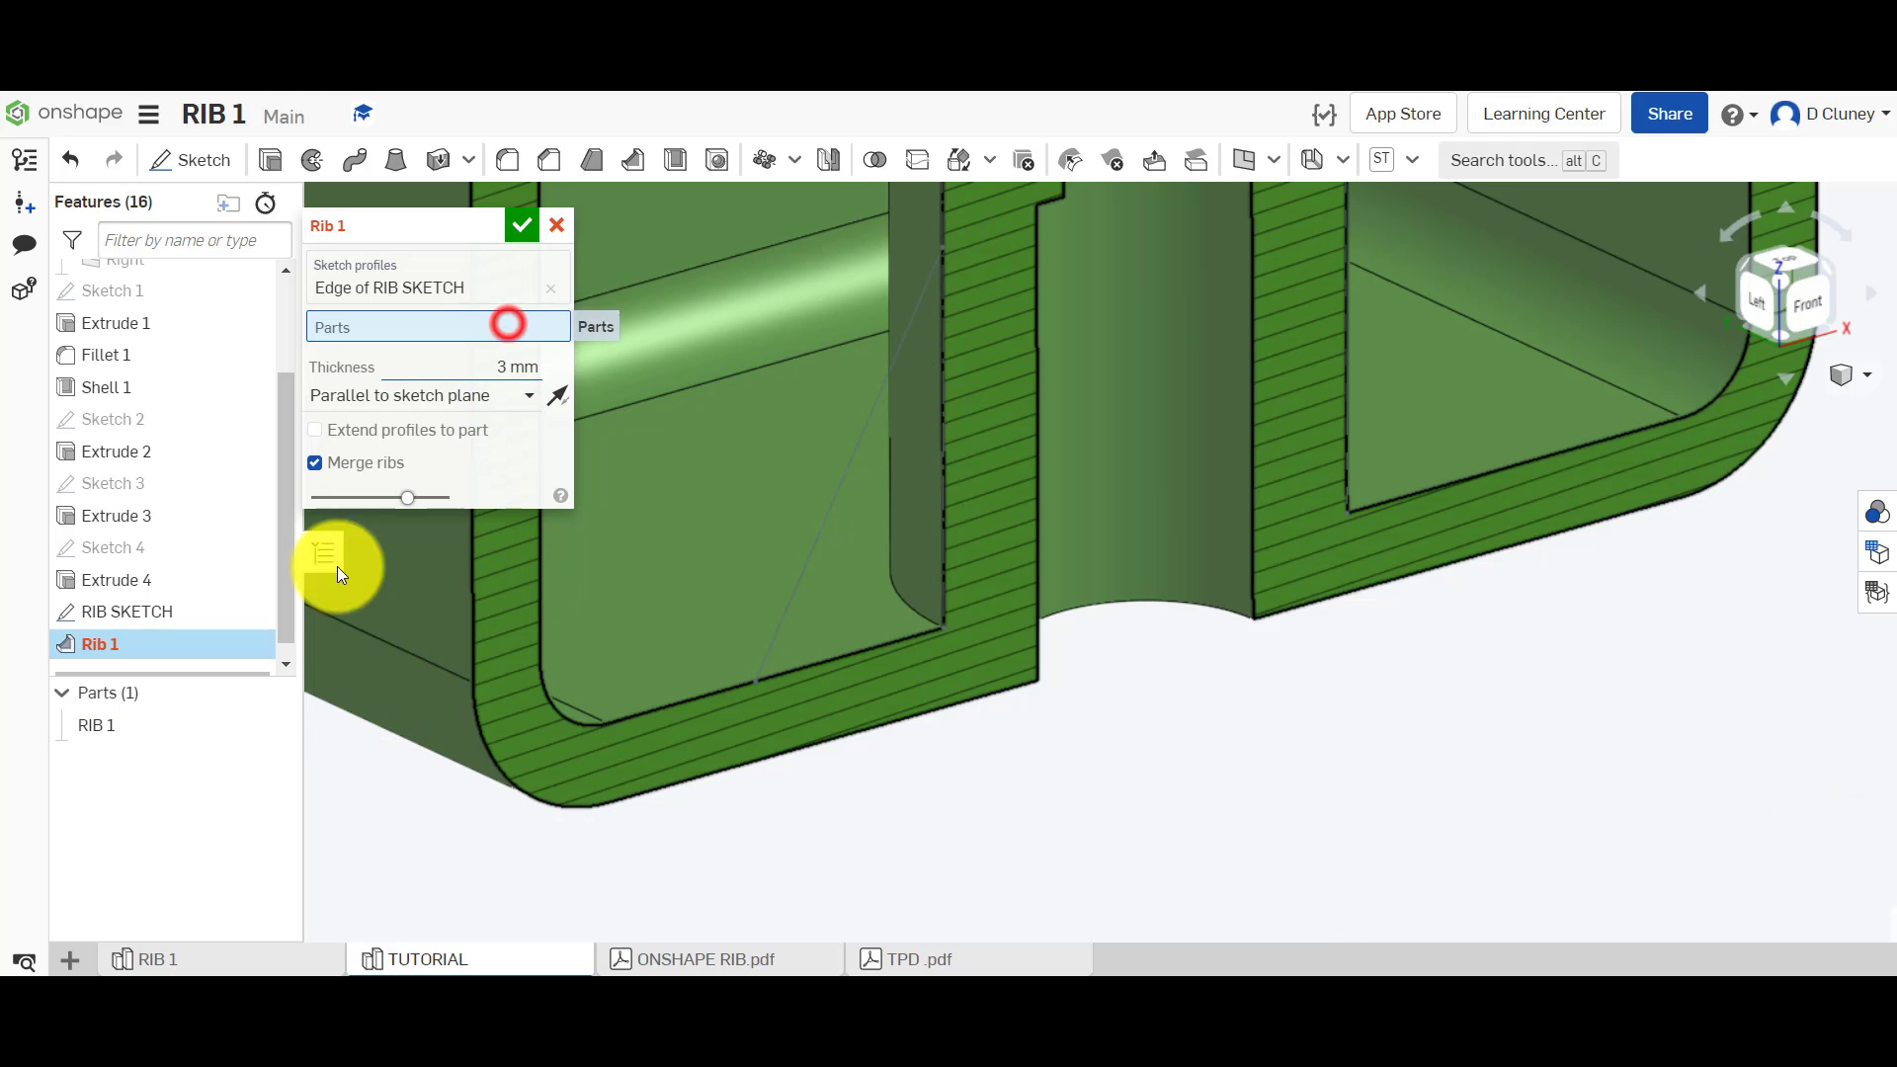
{"action": "left_click", "coordinate": [182, 727]}
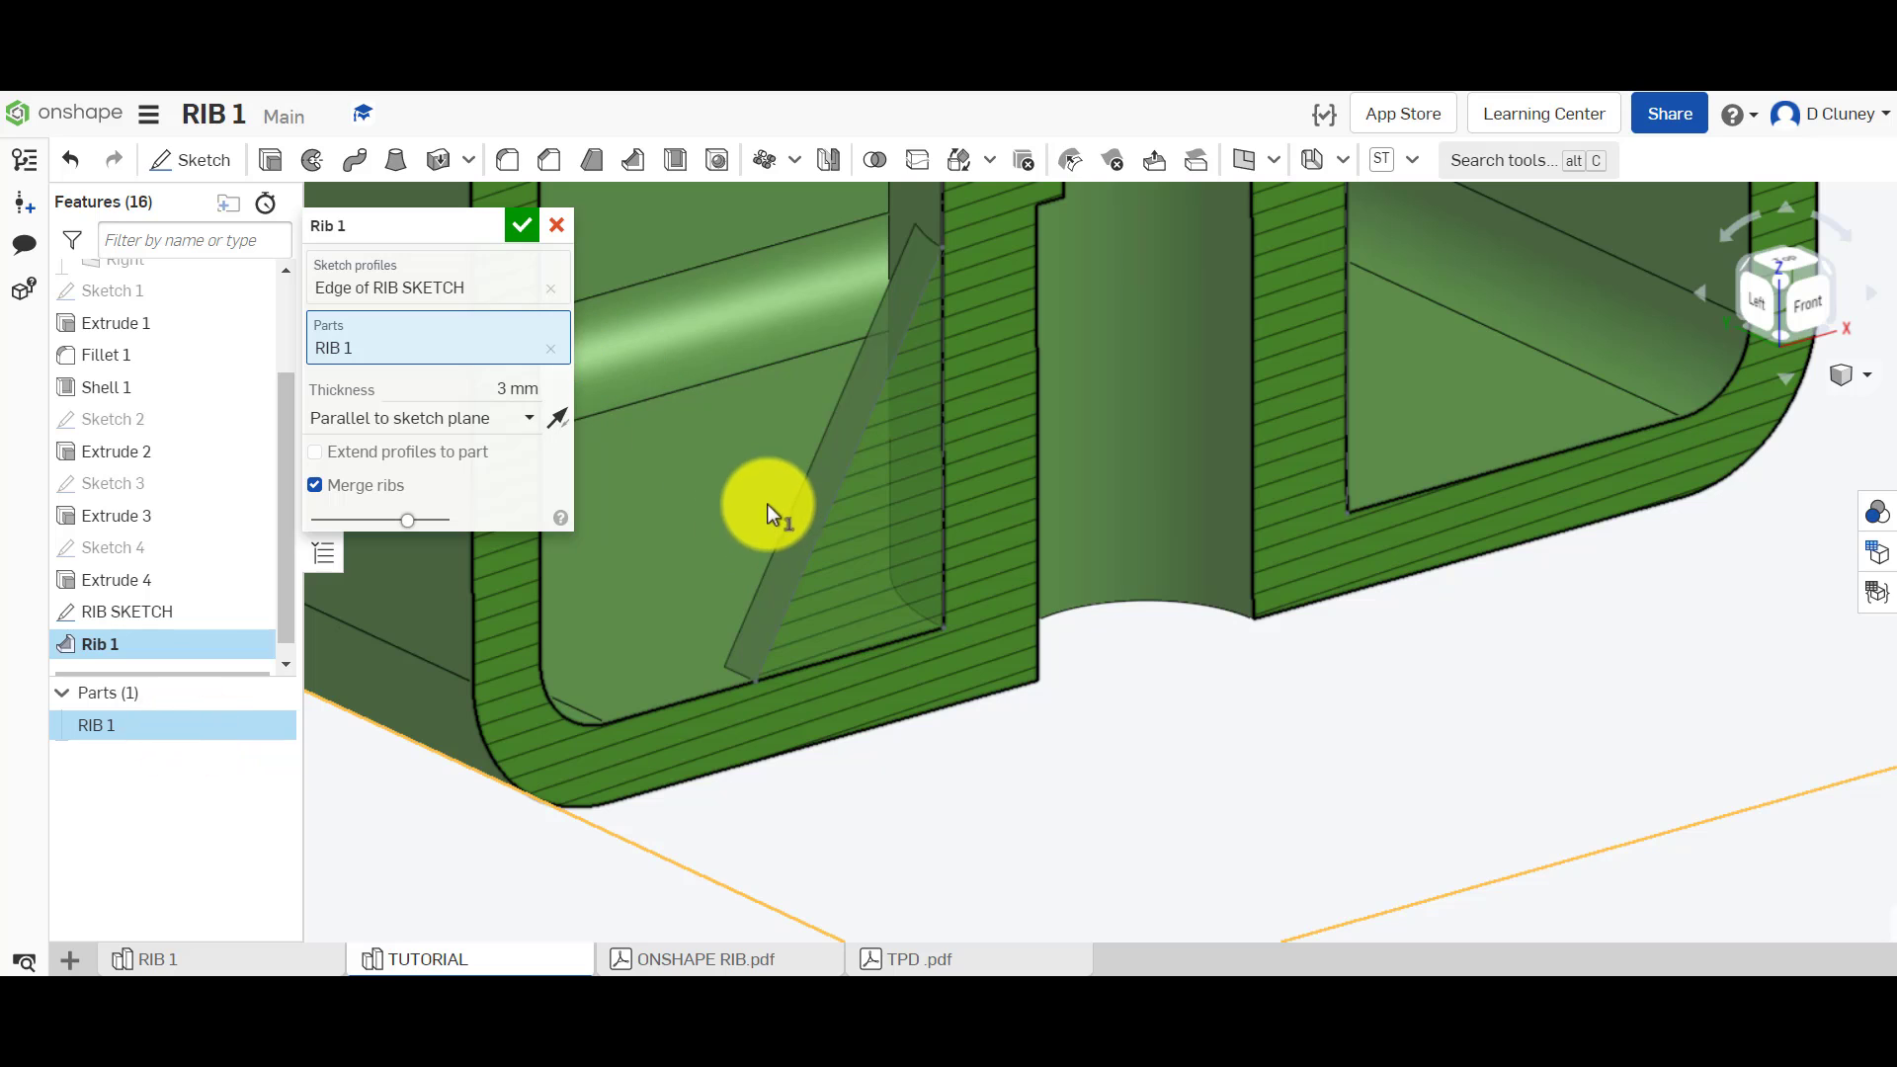
- Turn off the section view and check the ribbed box from the Top view
{"action": "right_click", "coordinate": [553, 877]}
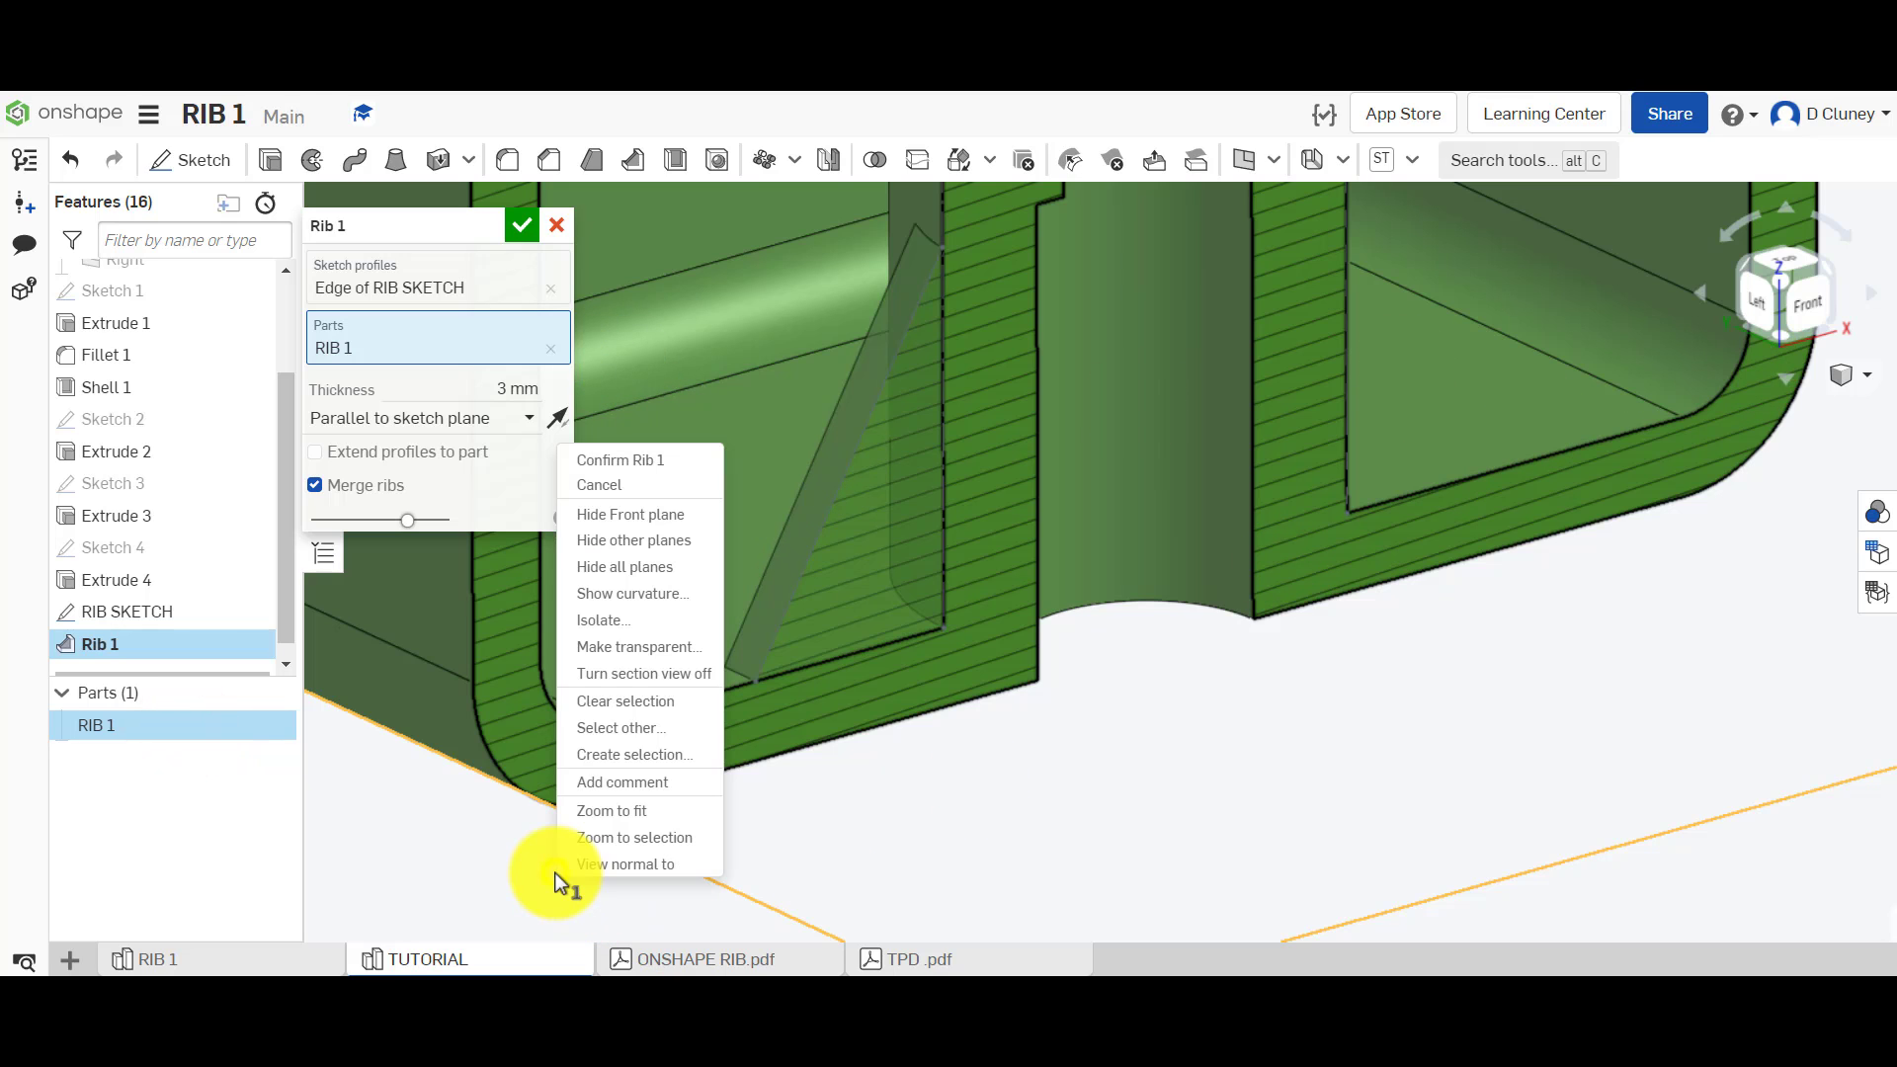
{"action": "left_click", "coordinate": [628, 673]}
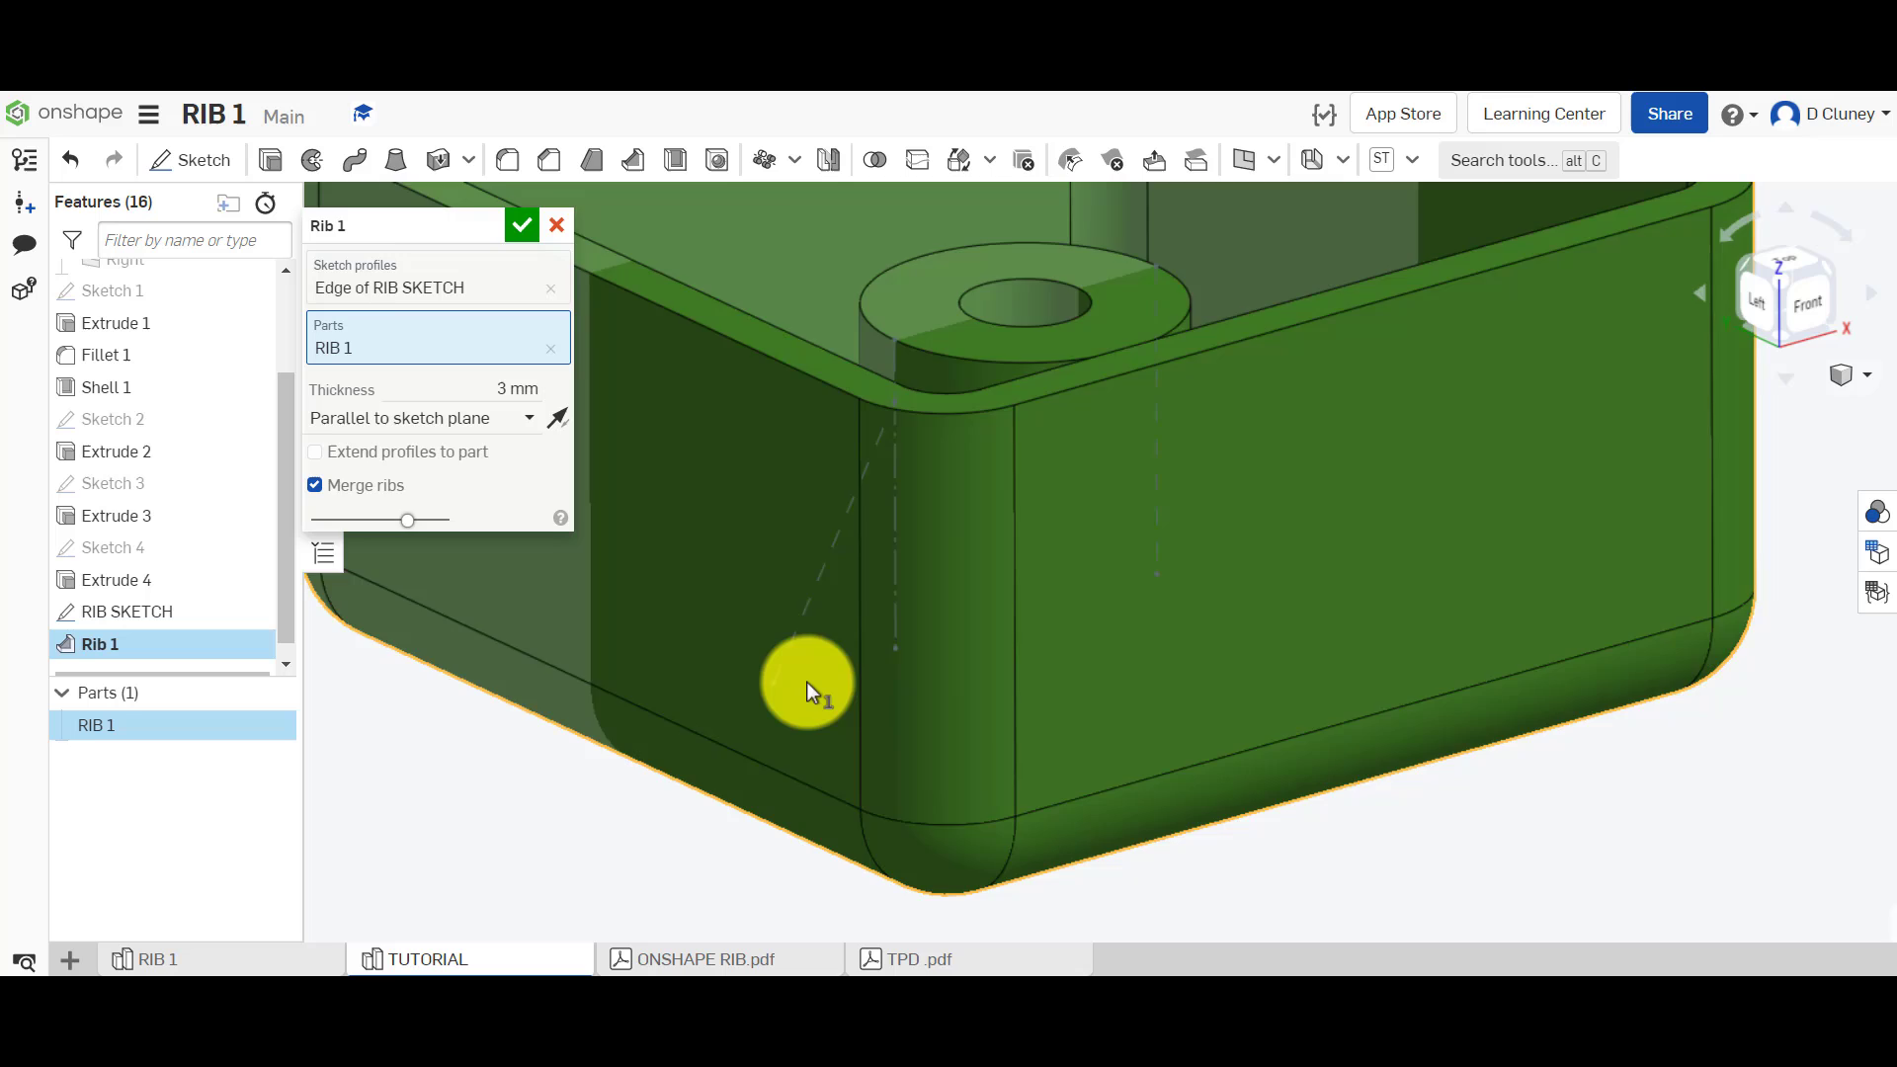
{"action": "left_click", "coordinate": [1802, 249]}
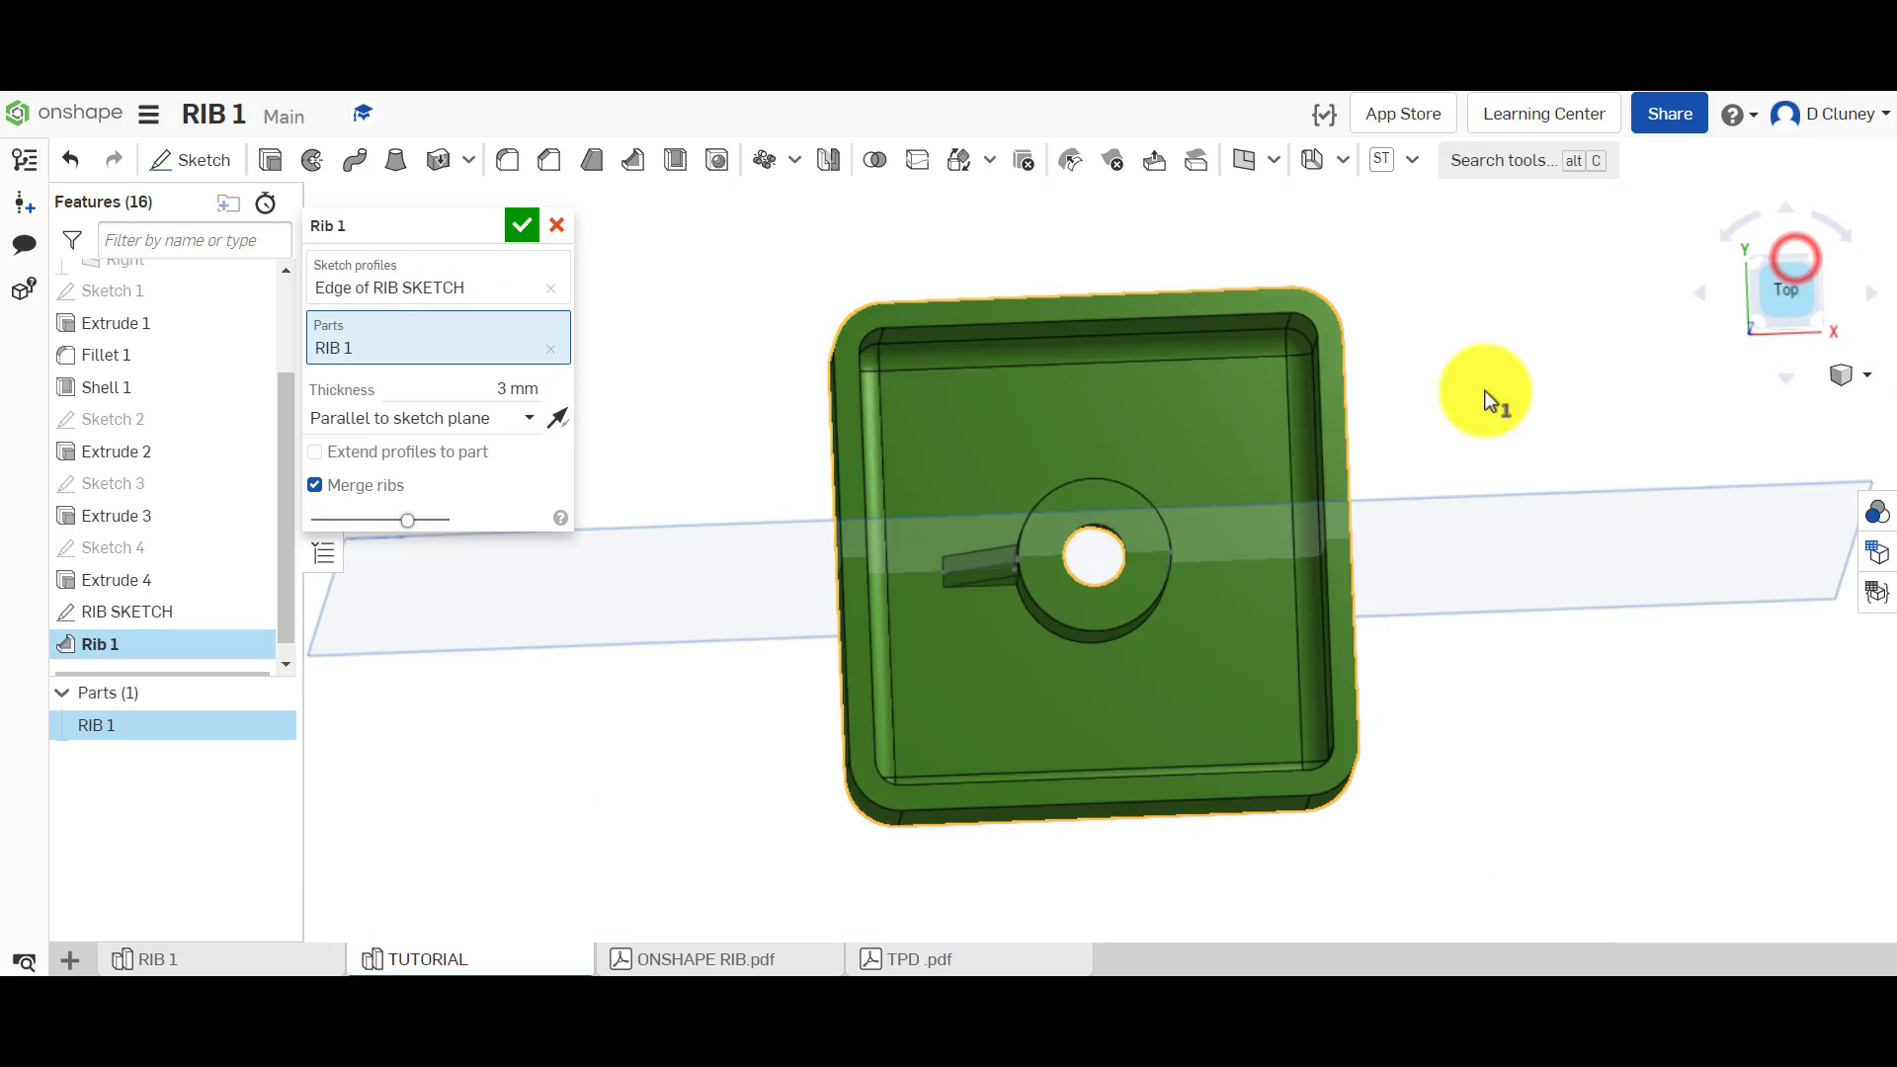
{"action": "scroll", "coordinate": [1006, 552], "scroll_direction": "up", "scroll_amount": 5}
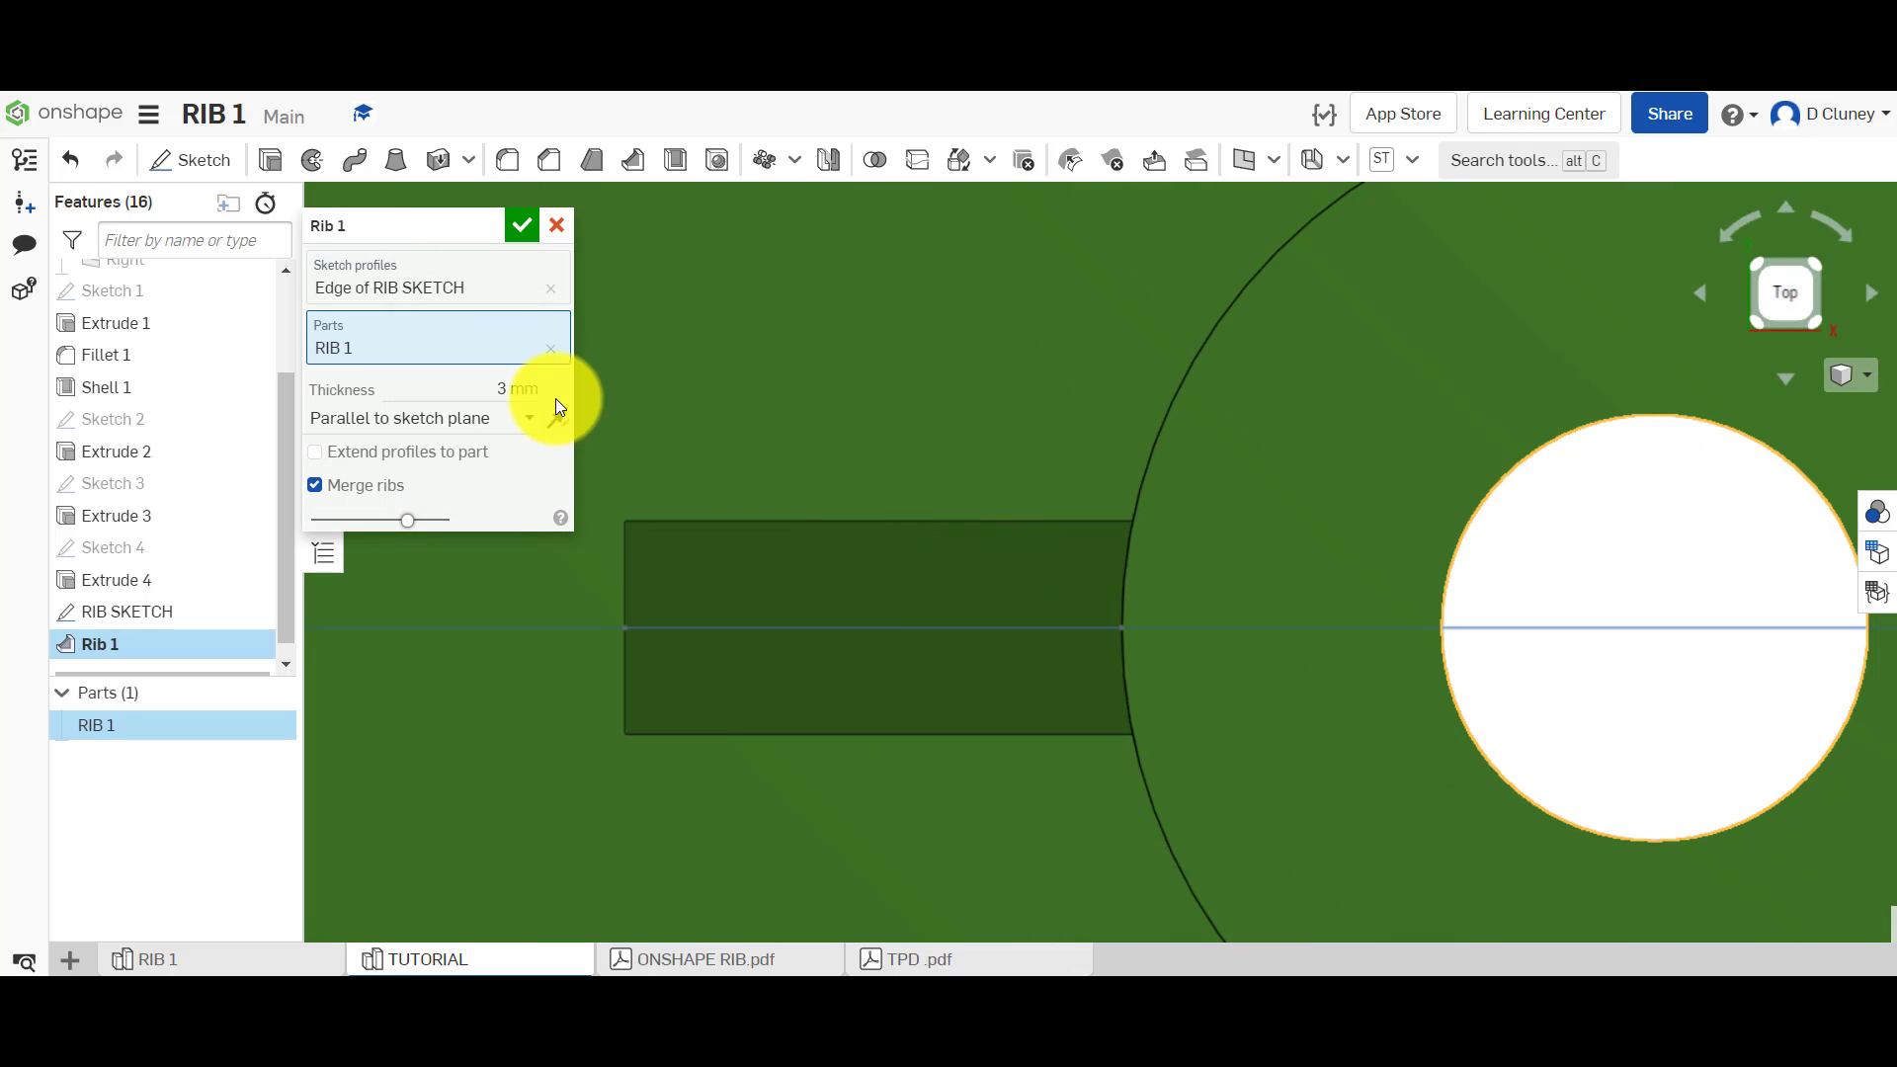
- Try a 4 mm rib thickness, revert to 3 mm, and return to isometric
{"action": "left_click", "coordinate": [525, 384]}
{"action": "type", "text": "4"}
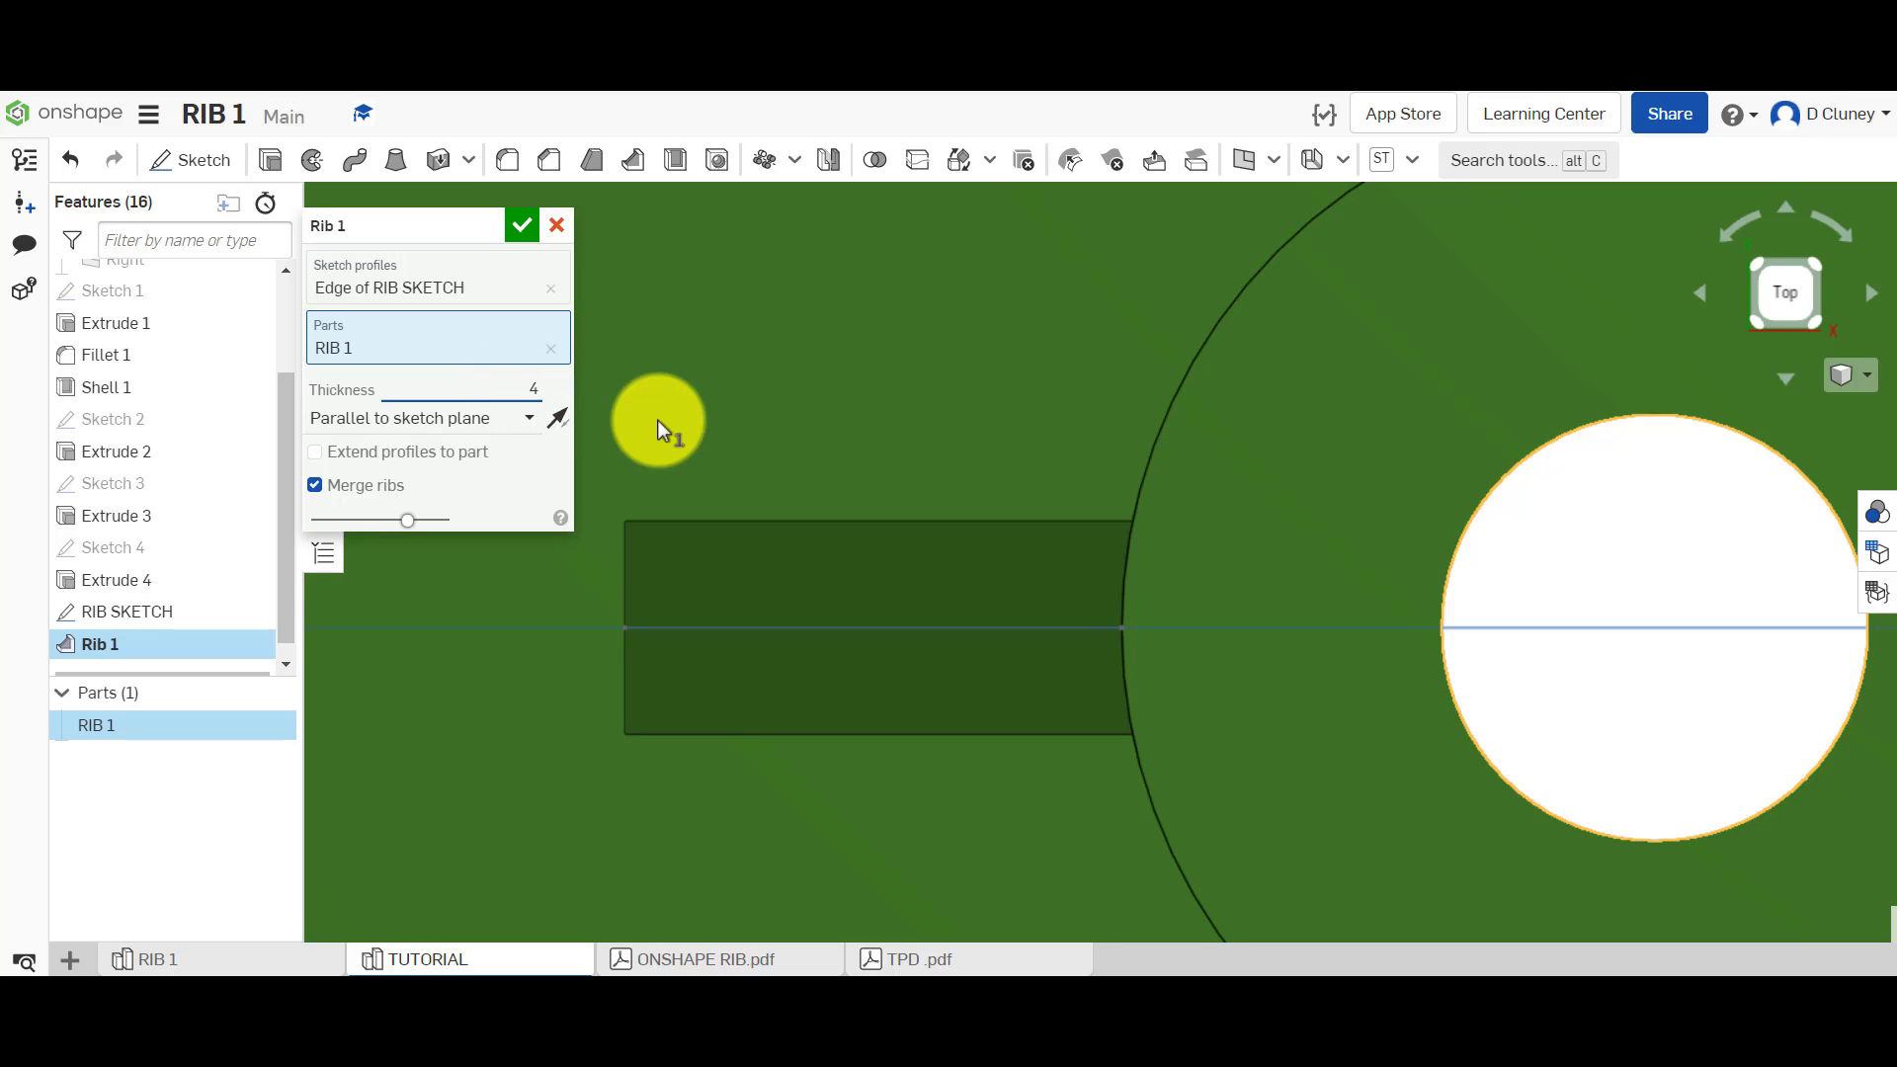
{"action": "key", "text": "Return"}
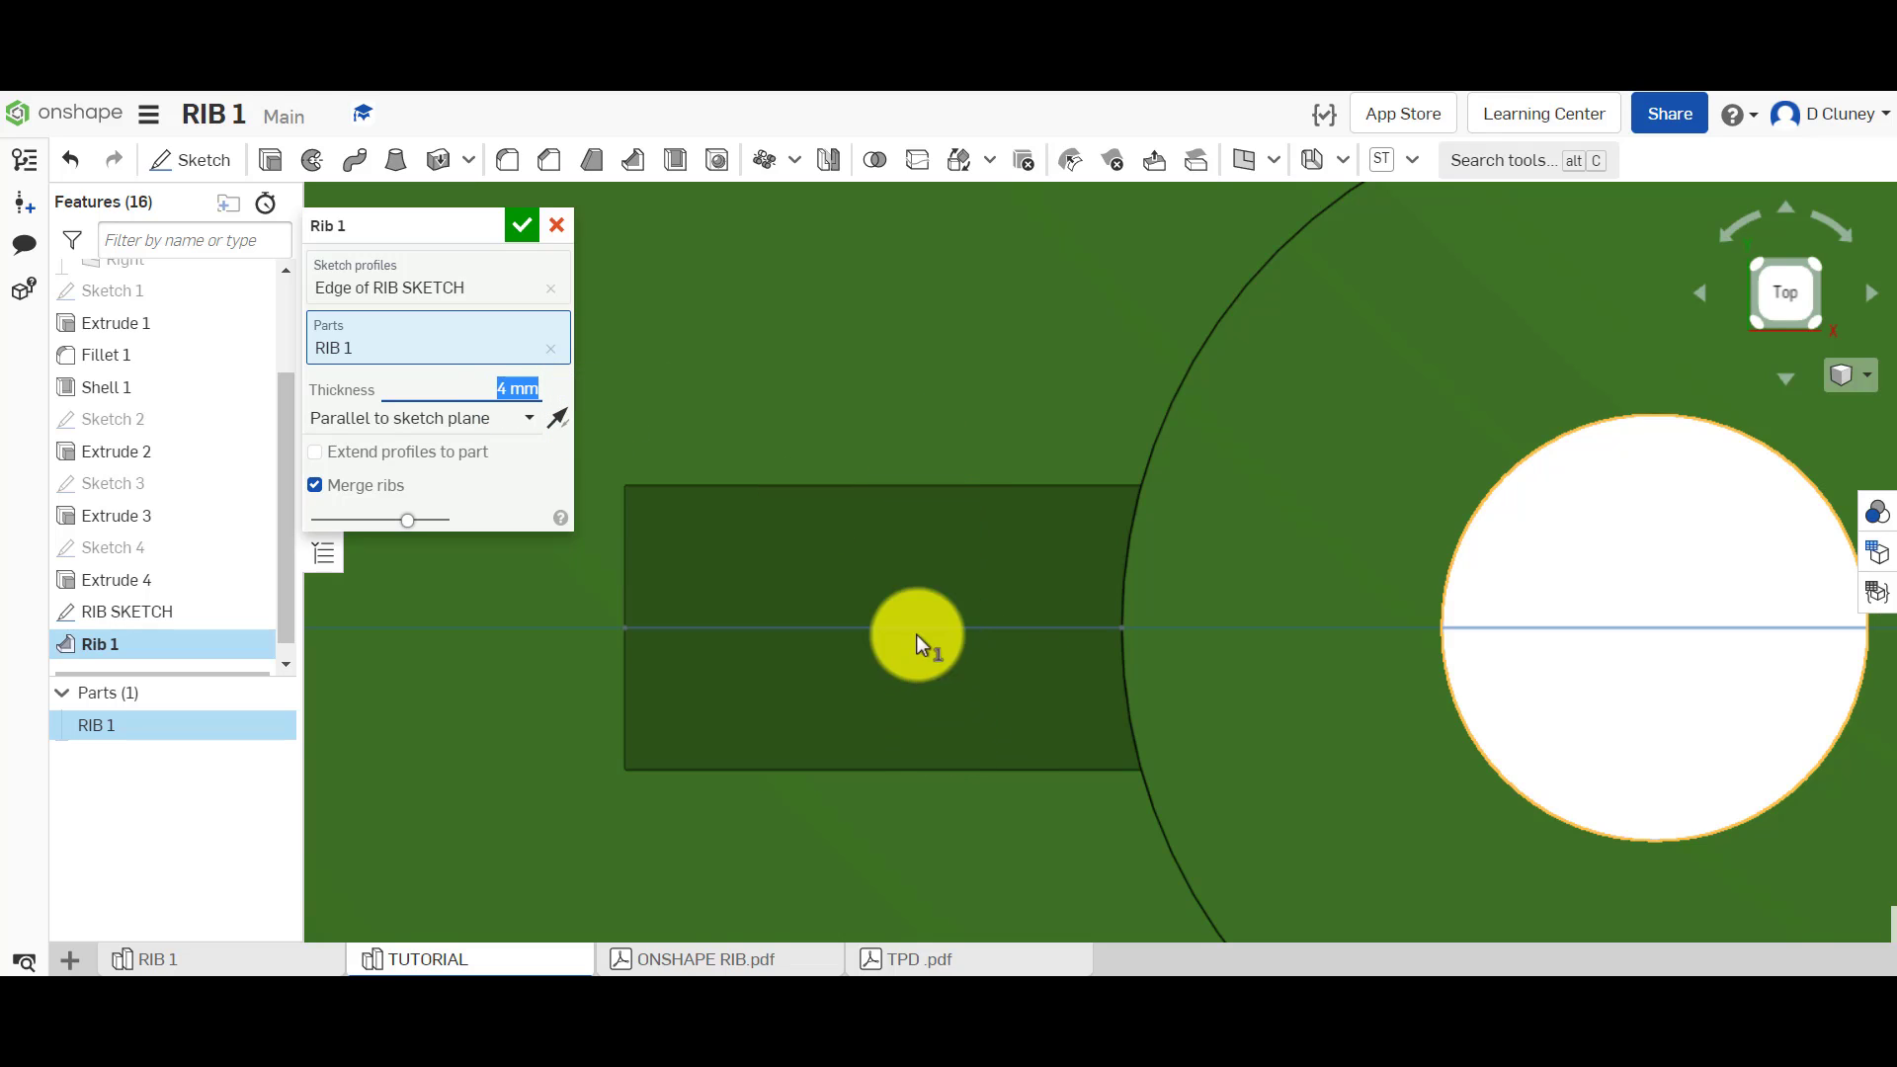
{"action": "key", "text": "Down"}
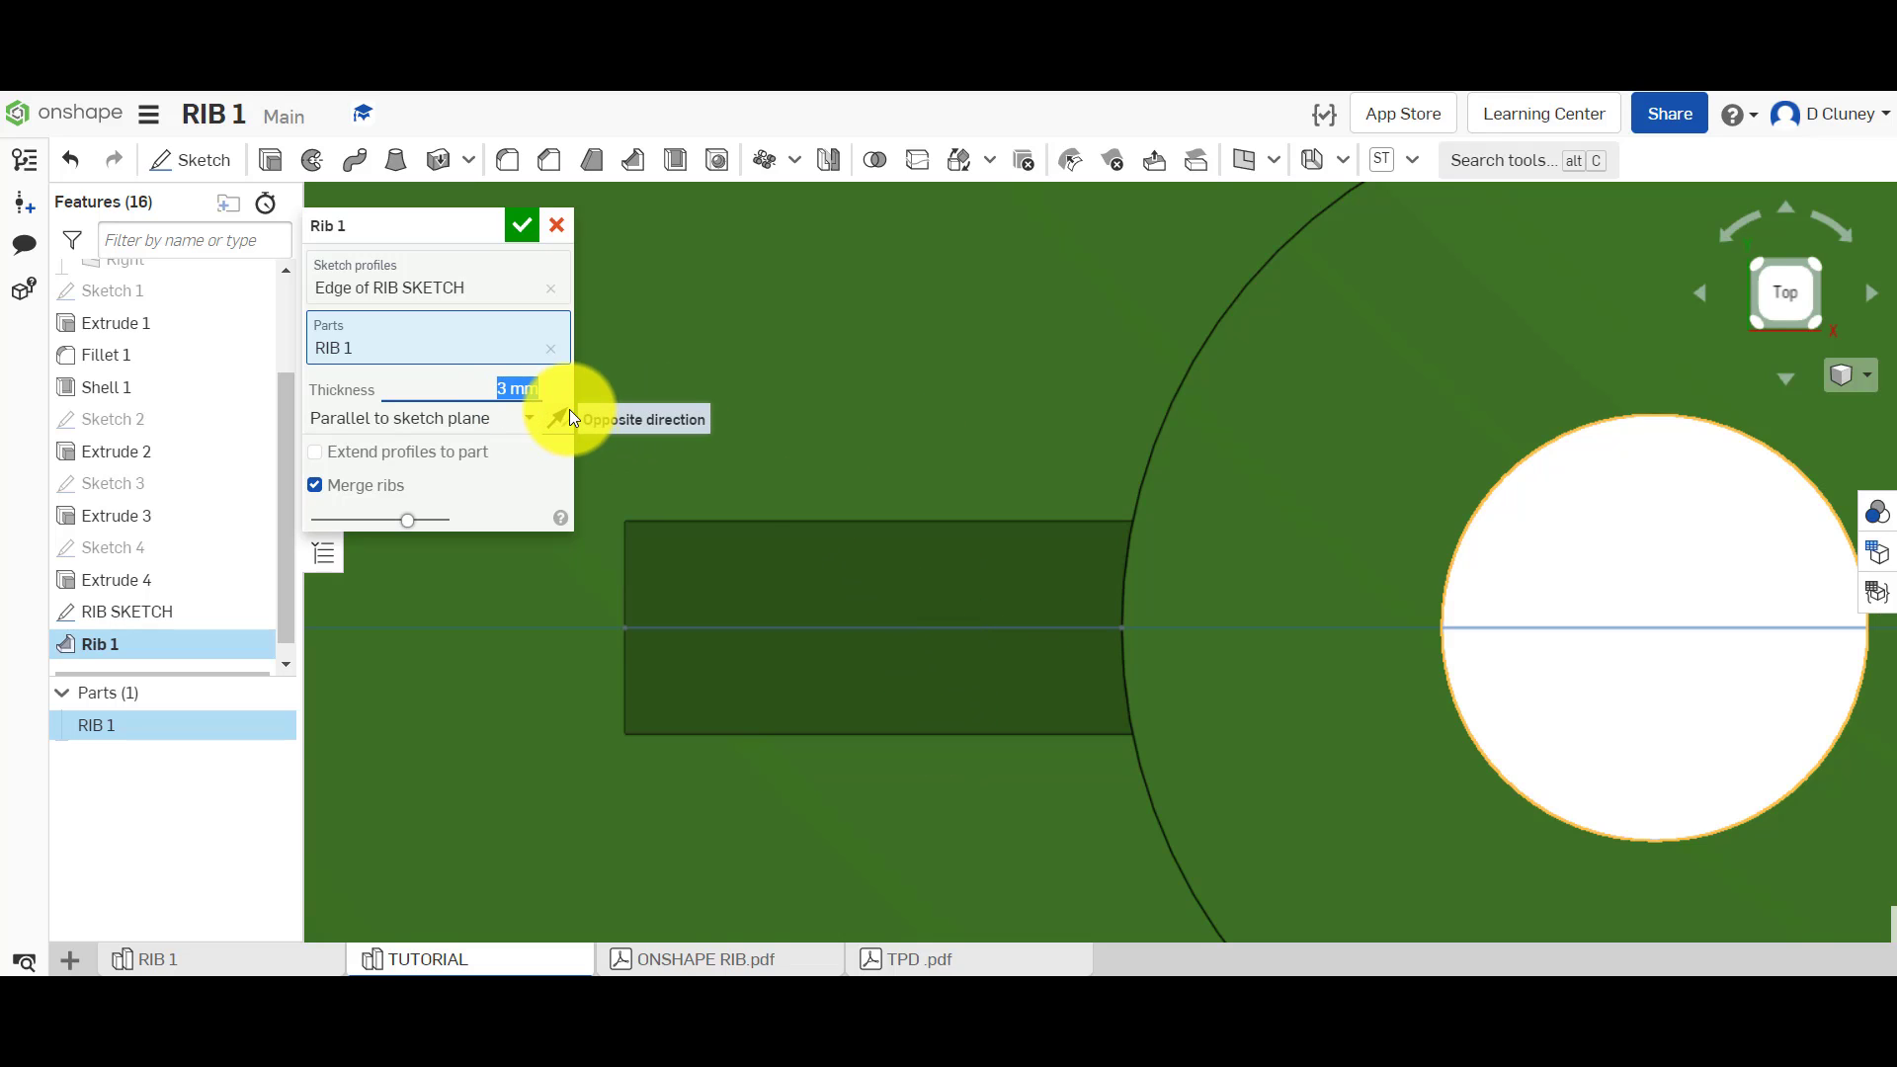
{"action": "scroll", "coordinate": [633, 533], "scroll_direction": "down", "scroll_amount": 5}
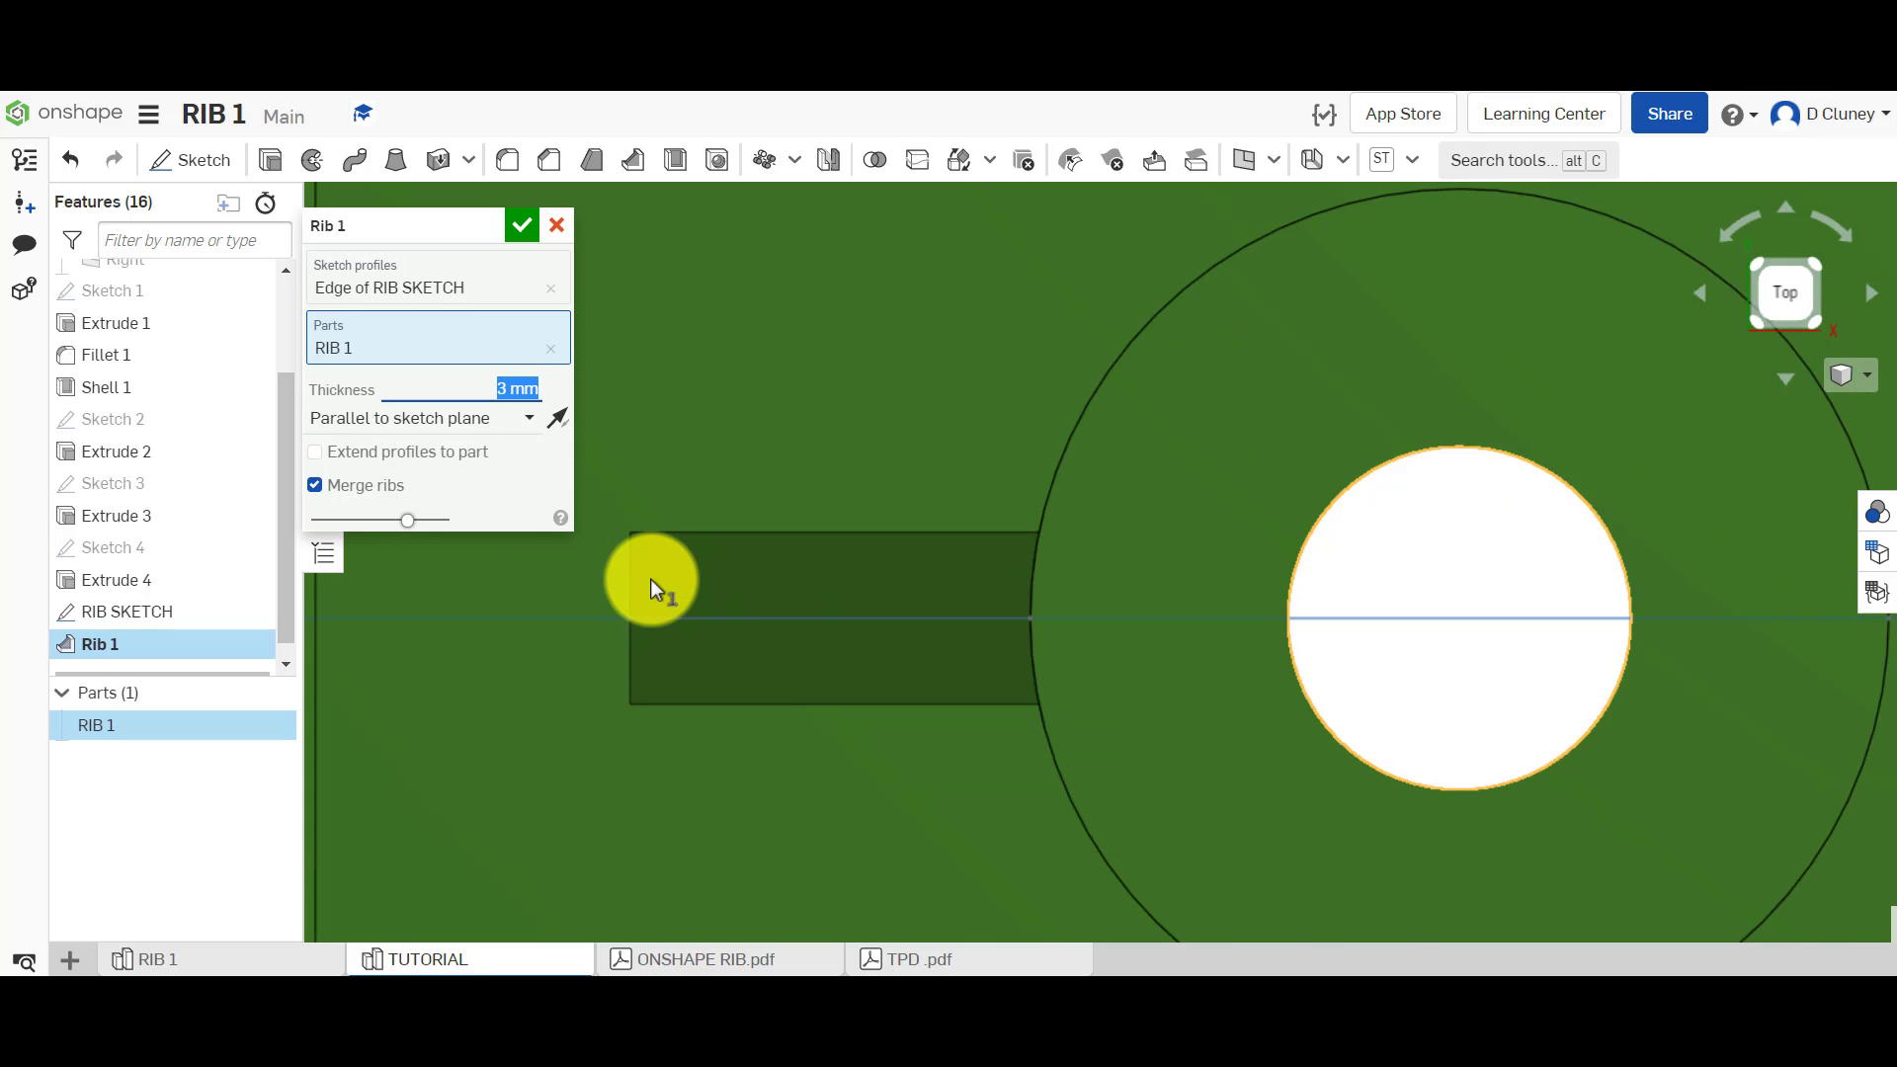
{"action": "left_click", "coordinate": [1810, 269]}
- Accept the rib feature and view the box from above
{"action": "left_click", "coordinate": [519, 229]}
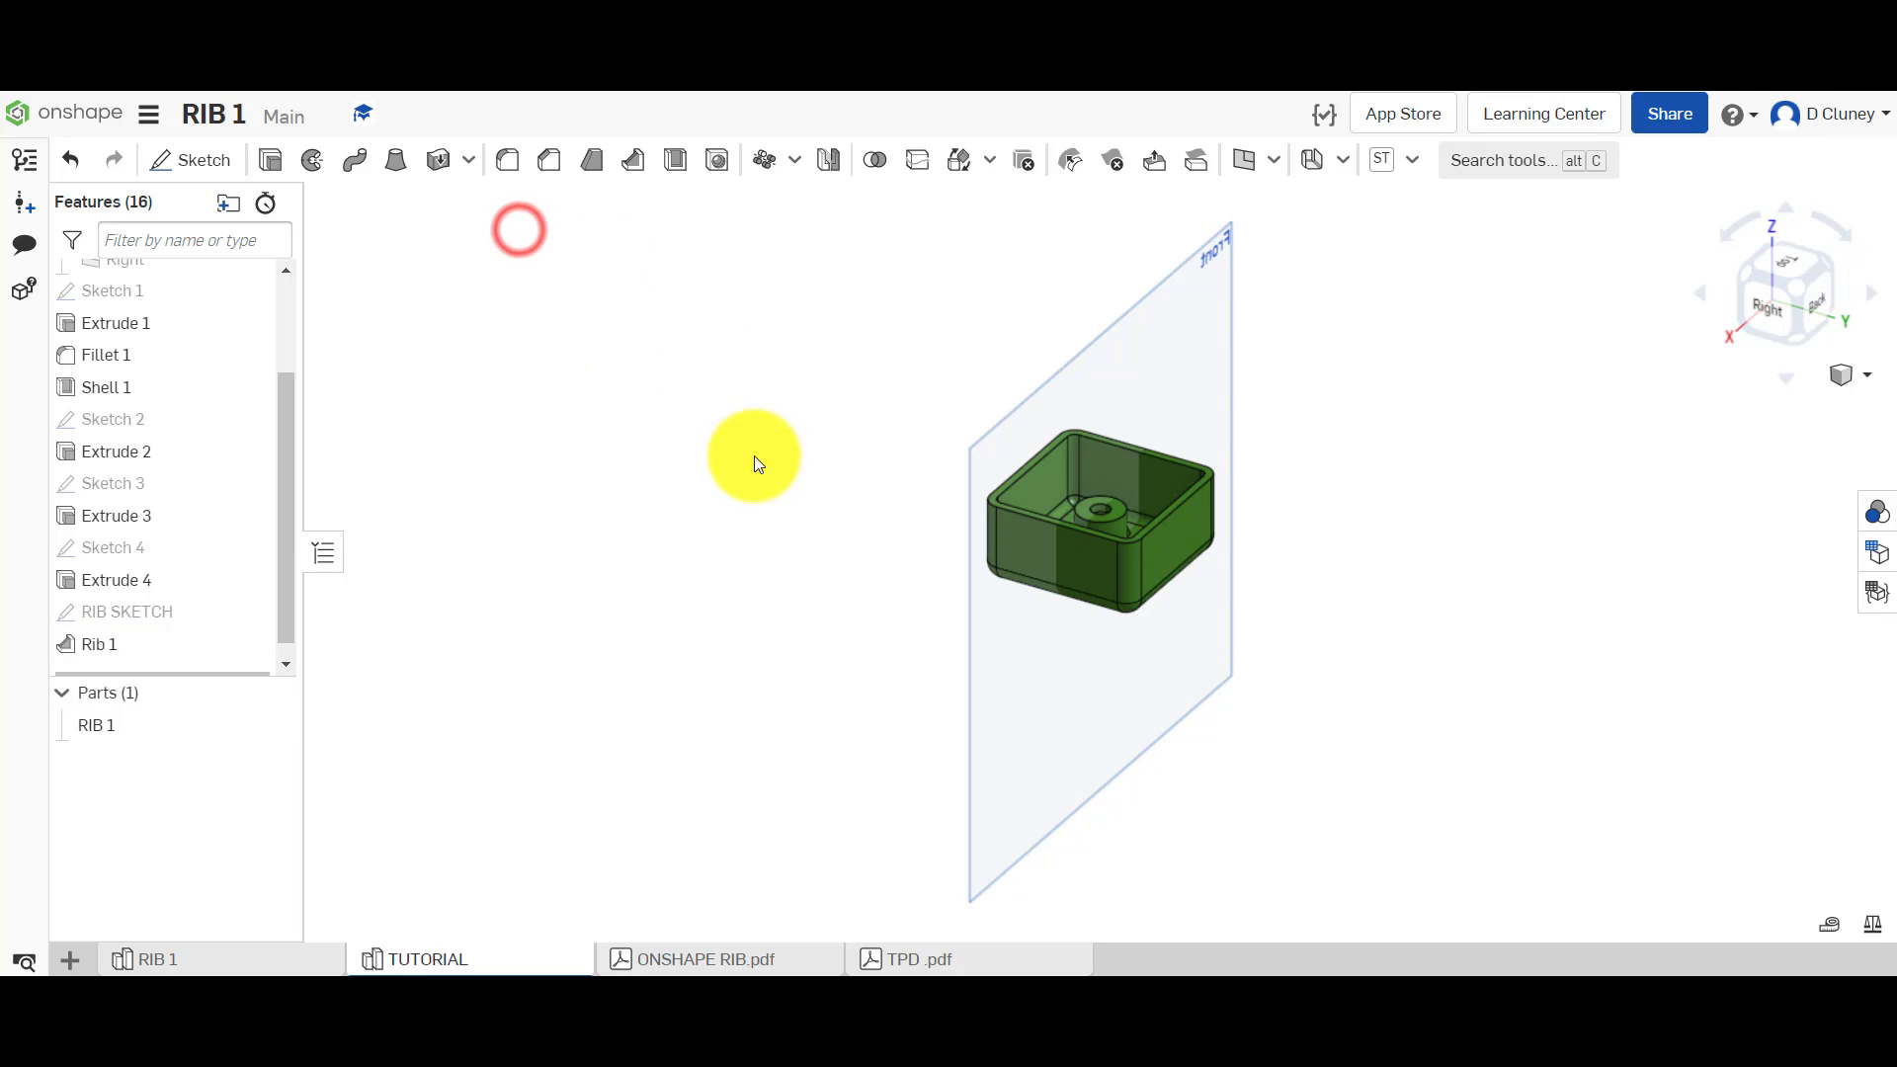
{"action": "right_click_drag", "start_coordinate": [772, 462], "coordinate": [945, 560]}
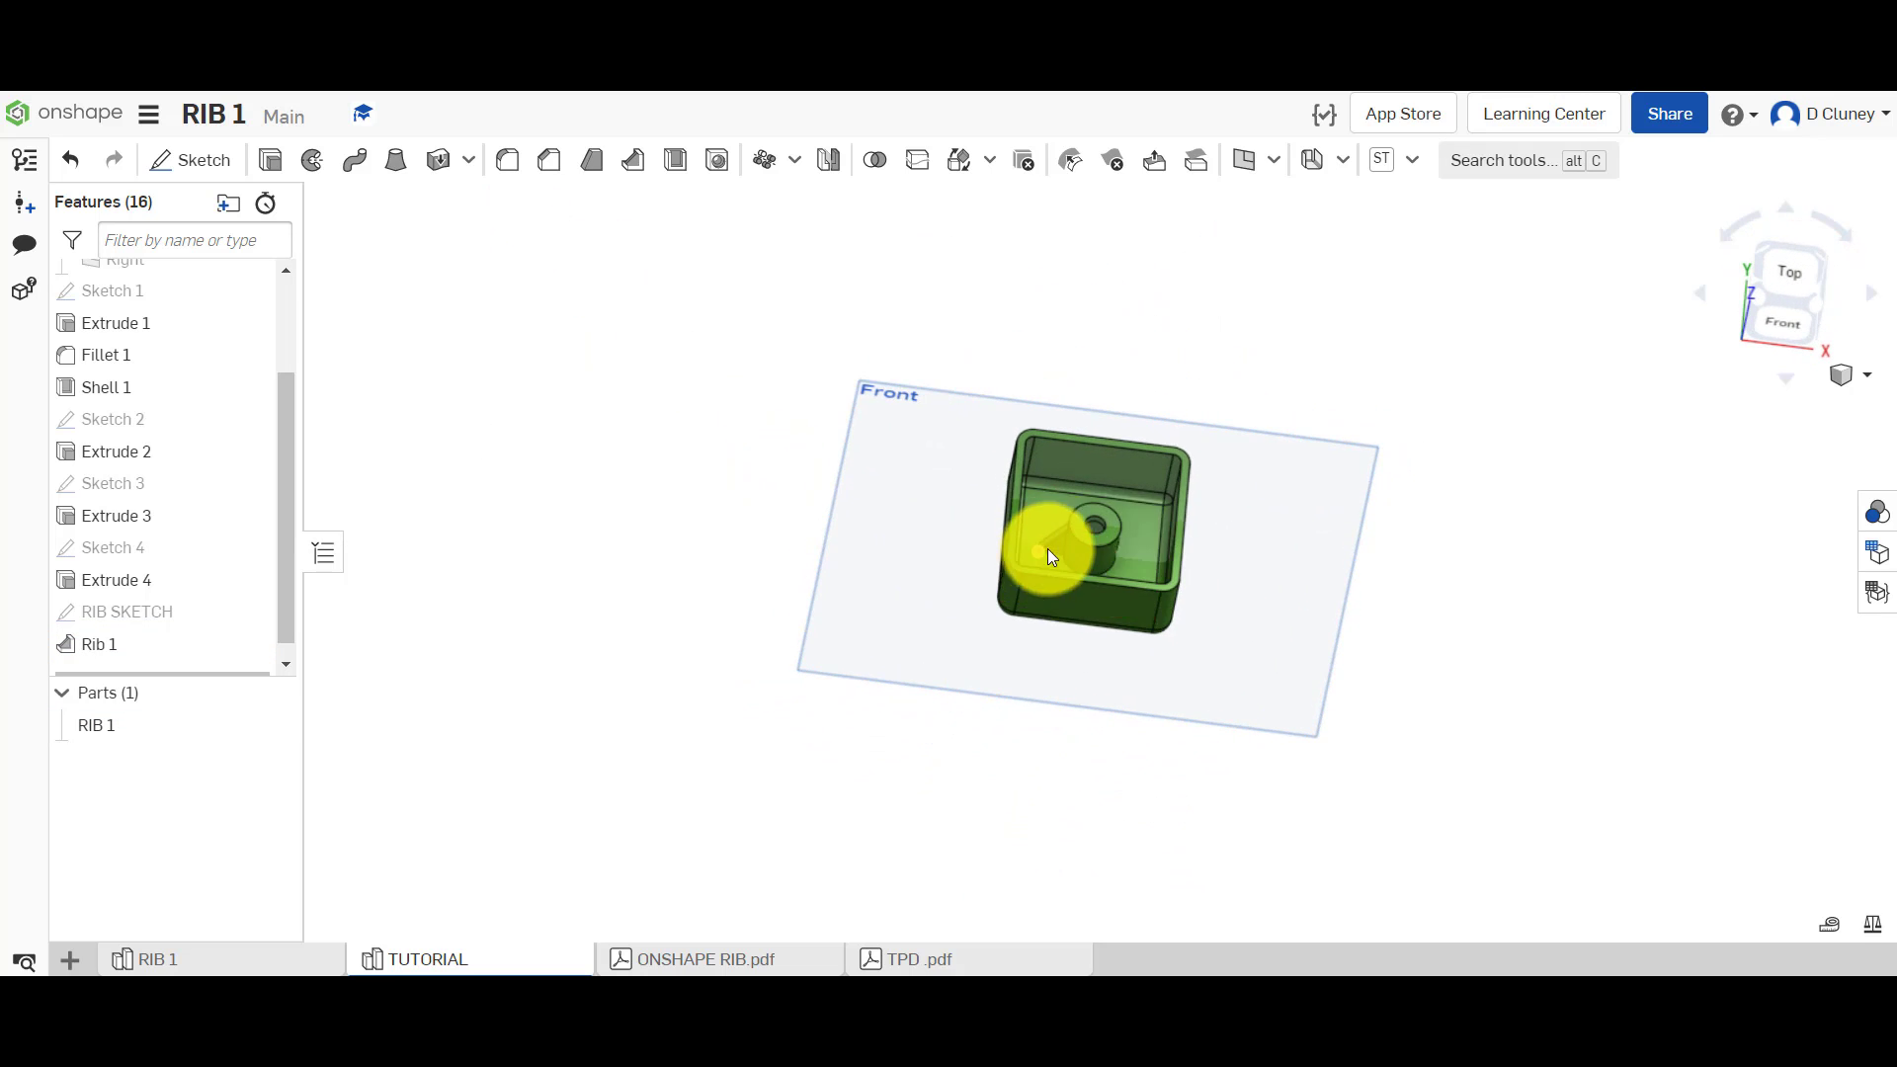
{"action": "scroll", "coordinate": [1055, 543], "scroll_direction": "down", "scroll_amount": 3}
{"action": "scroll", "coordinate": [1059, 535], "scroll_direction": "up", "scroll_amount": 8}
{"action": "scroll", "coordinate": [1047, 533], "scroll_direction": "down", "scroll_amount": 1}
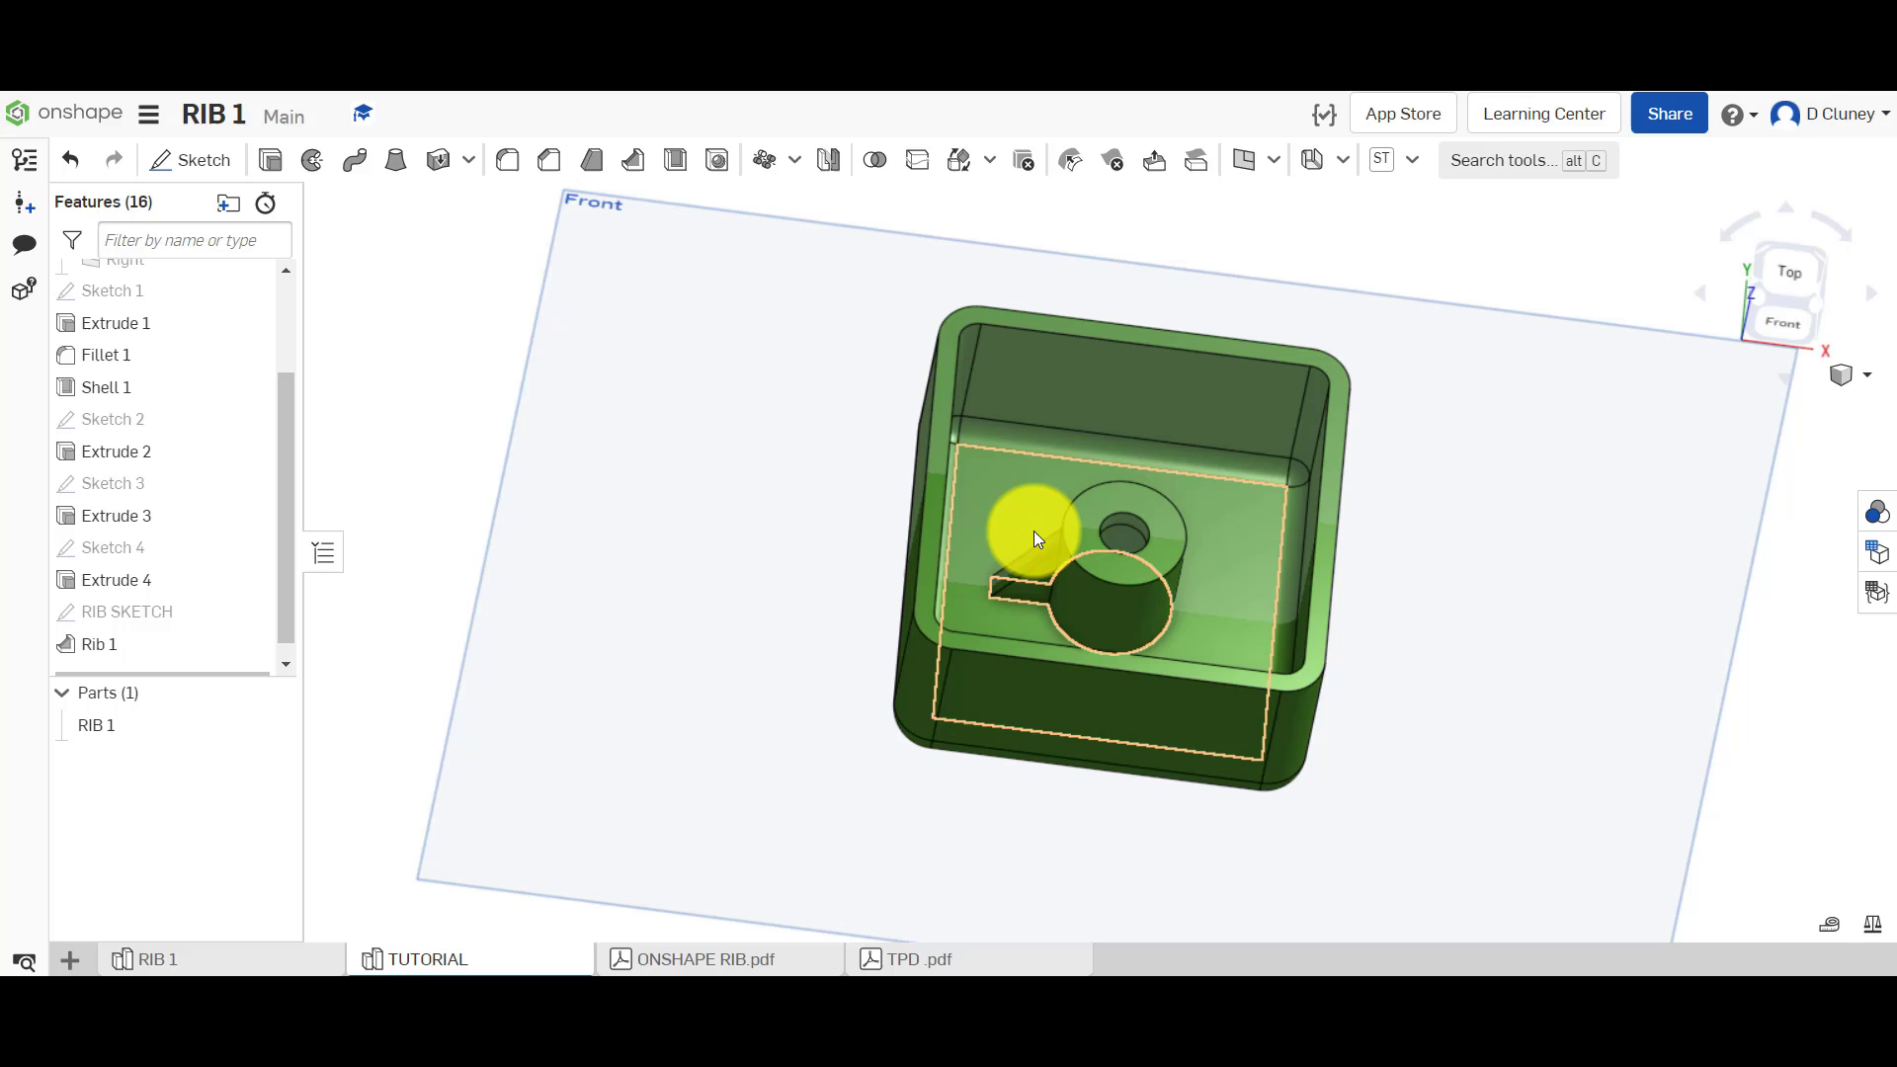
- Hide the Front plane so the box interior is unobstructed
{"action": "left_click", "coordinate": [294, 312]}
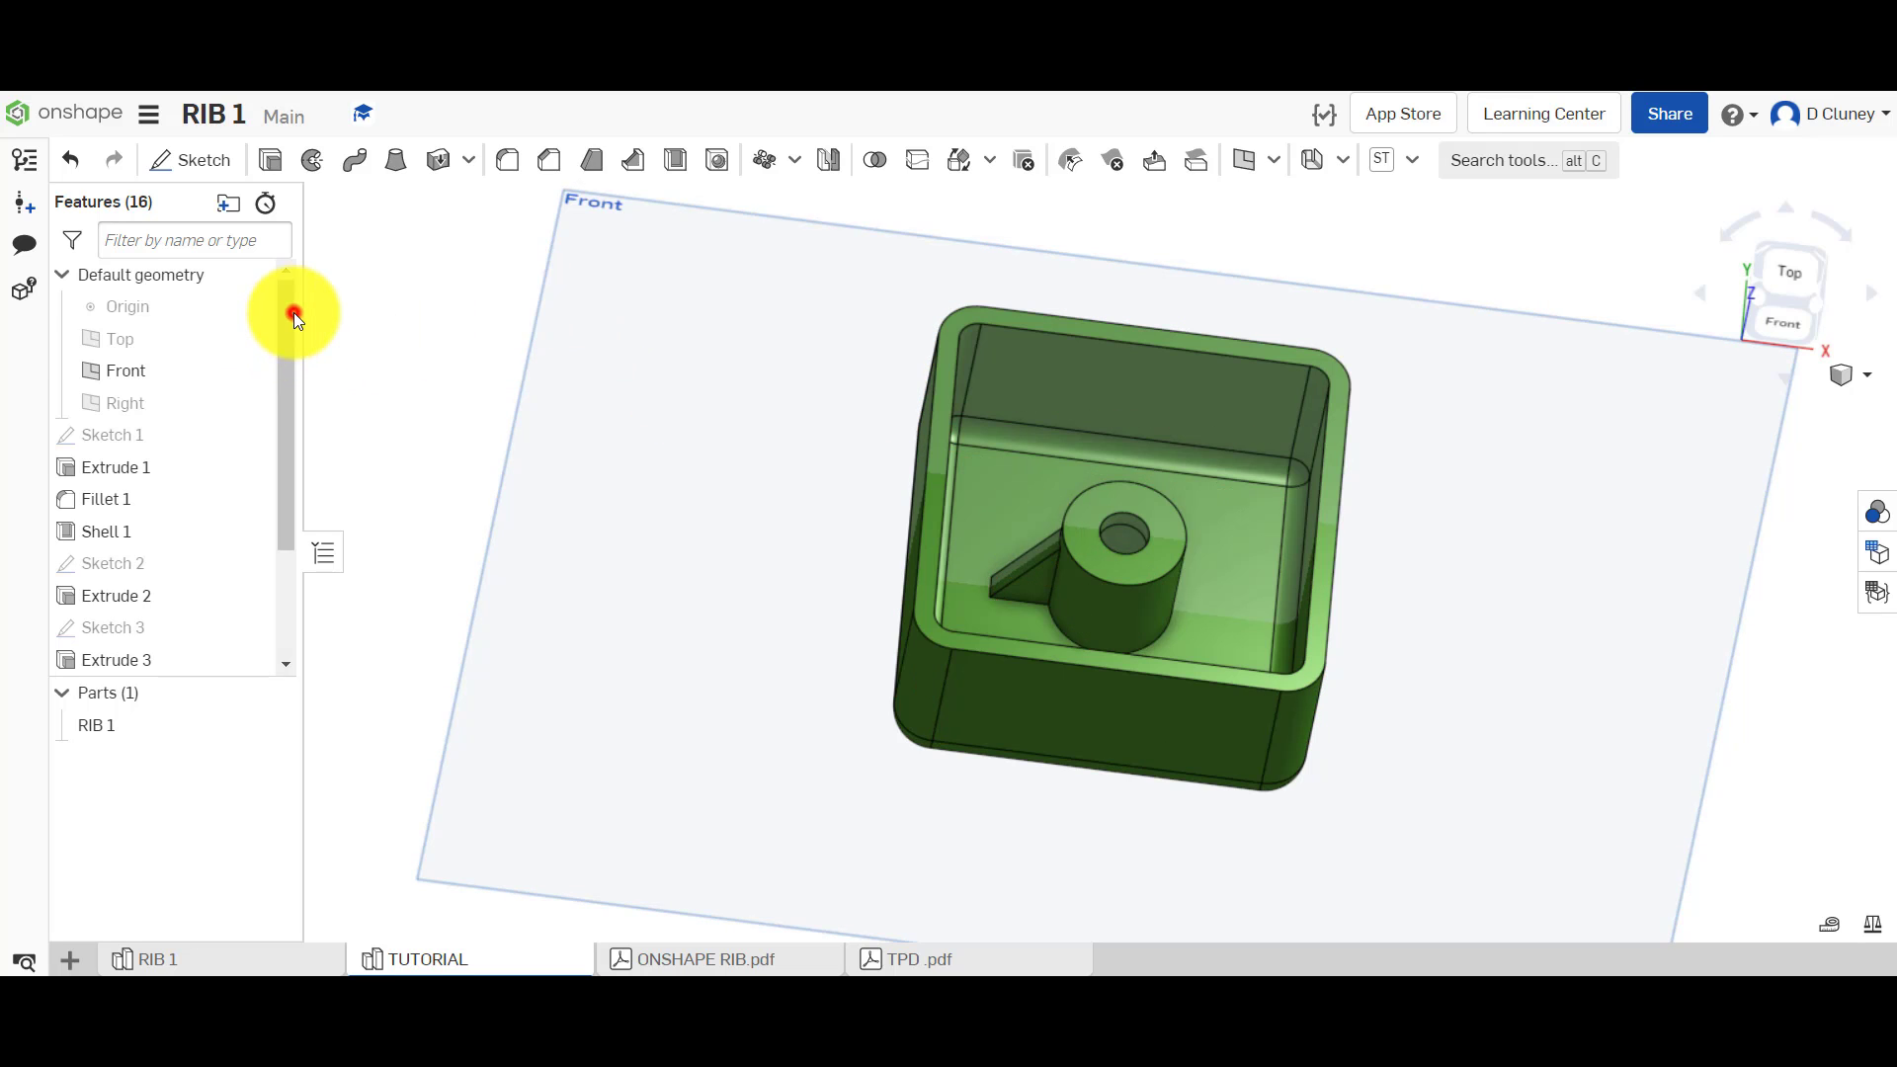
{"action": "left_click", "coordinate": [253, 369]}
{"action": "left_click_drag", "start_coordinate": [287, 540], "coordinate": [299, 679]}
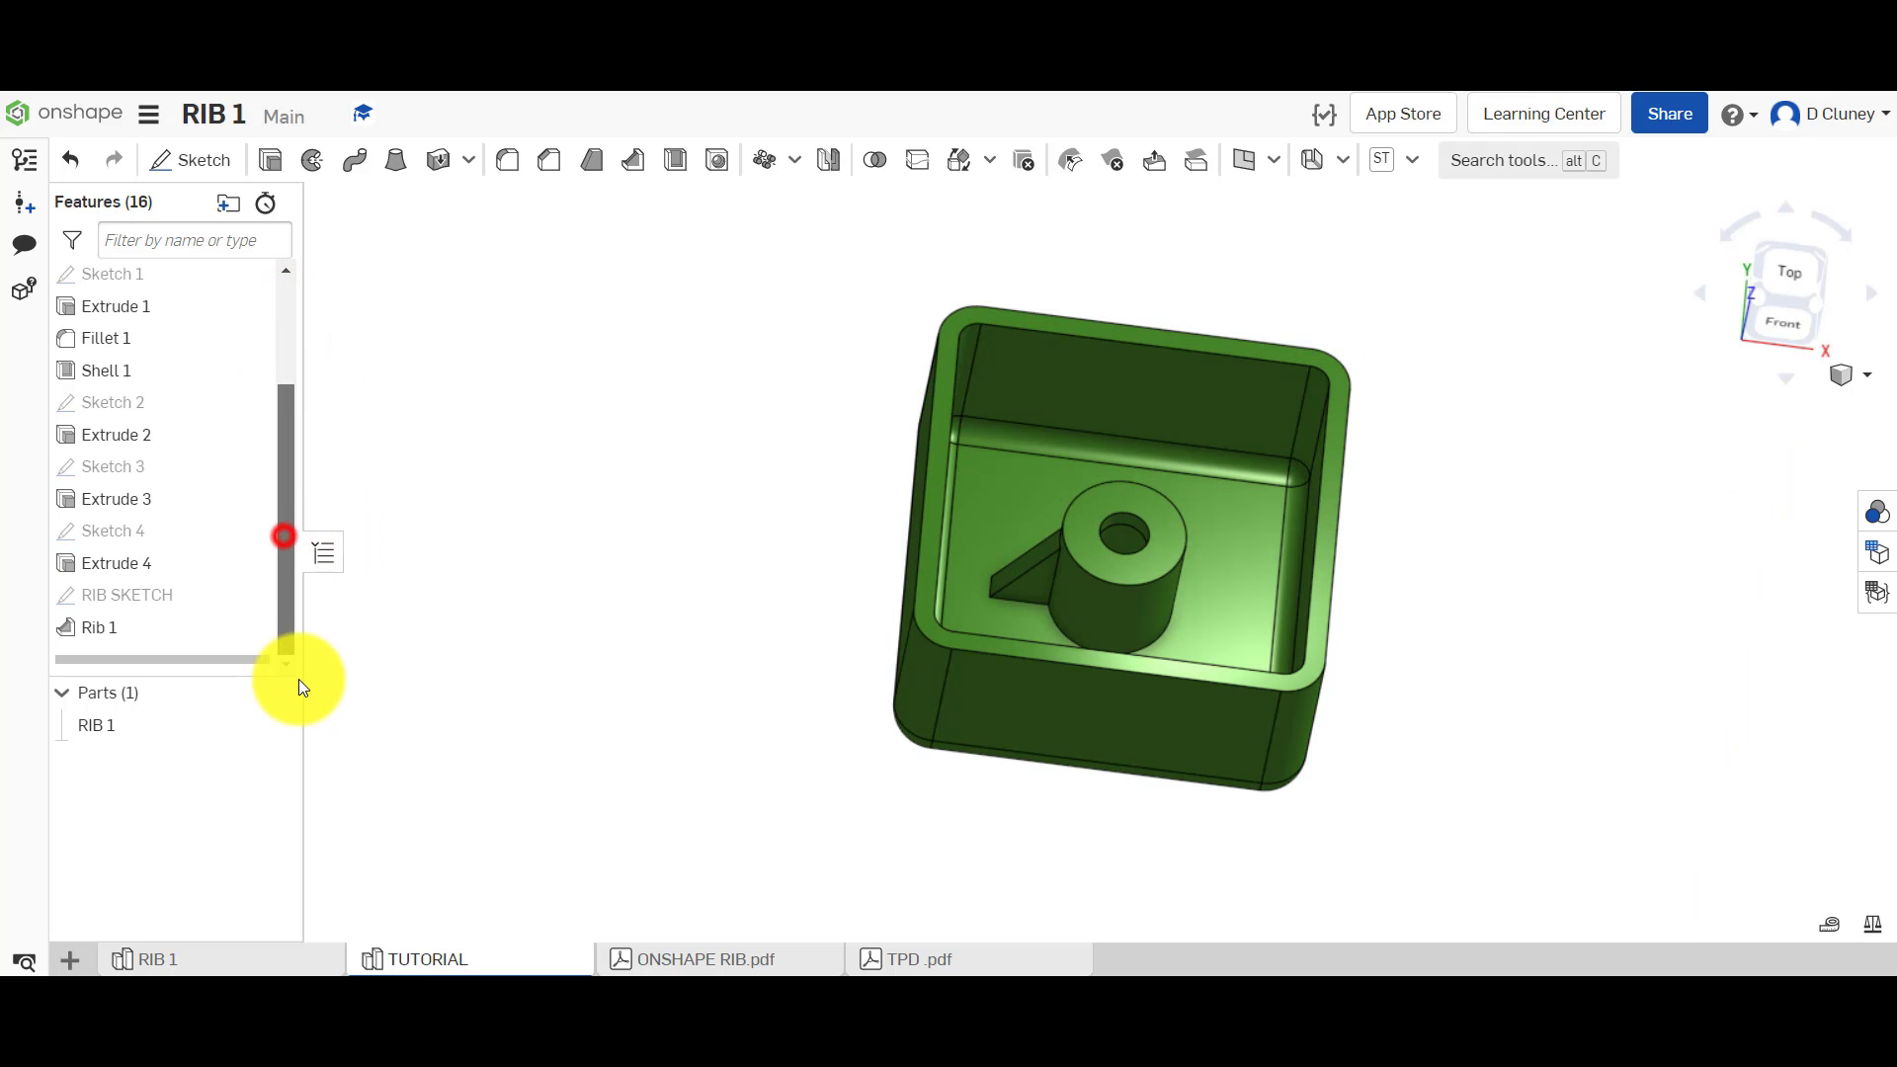
- Bring up the context menu for RIB SKETCH instead of Rib 1
{"action": "right_click", "coordinate": [157, 631]}
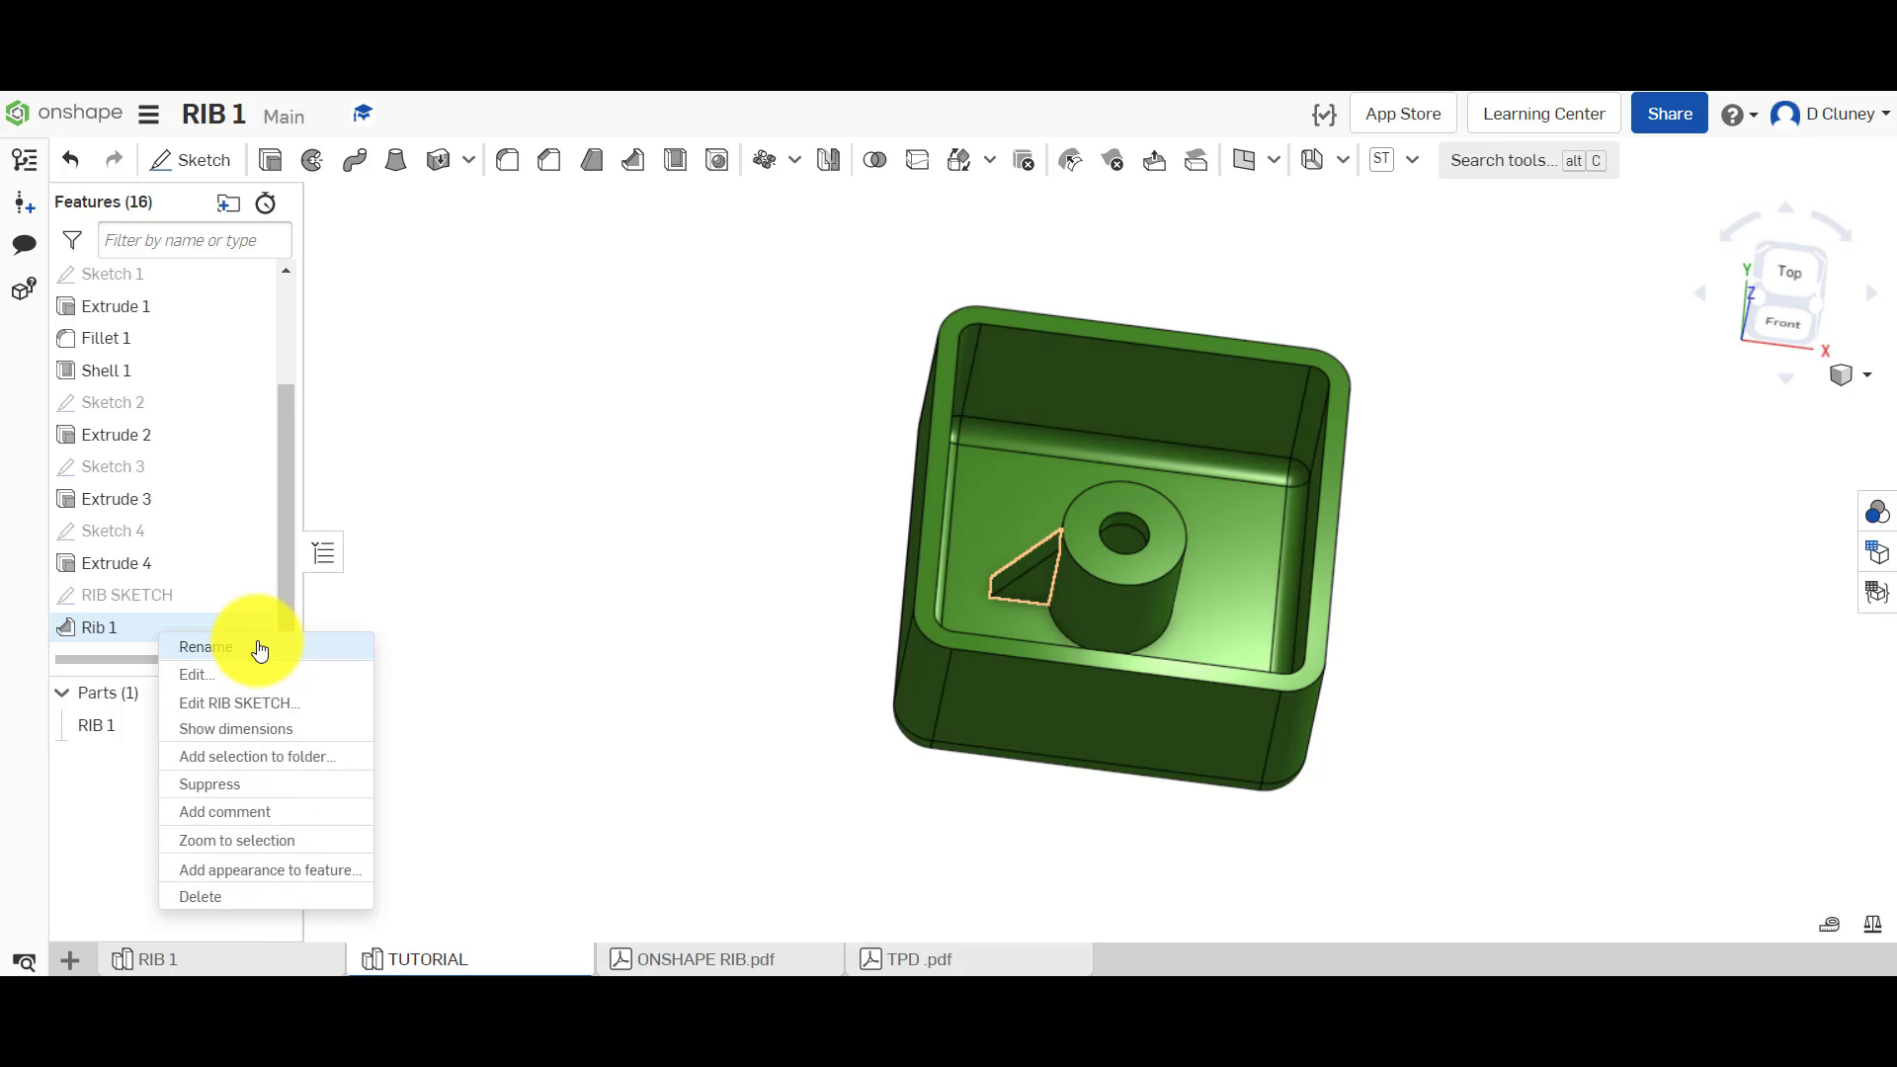
{"action": "left_click", "coordinate": [419, 612]}
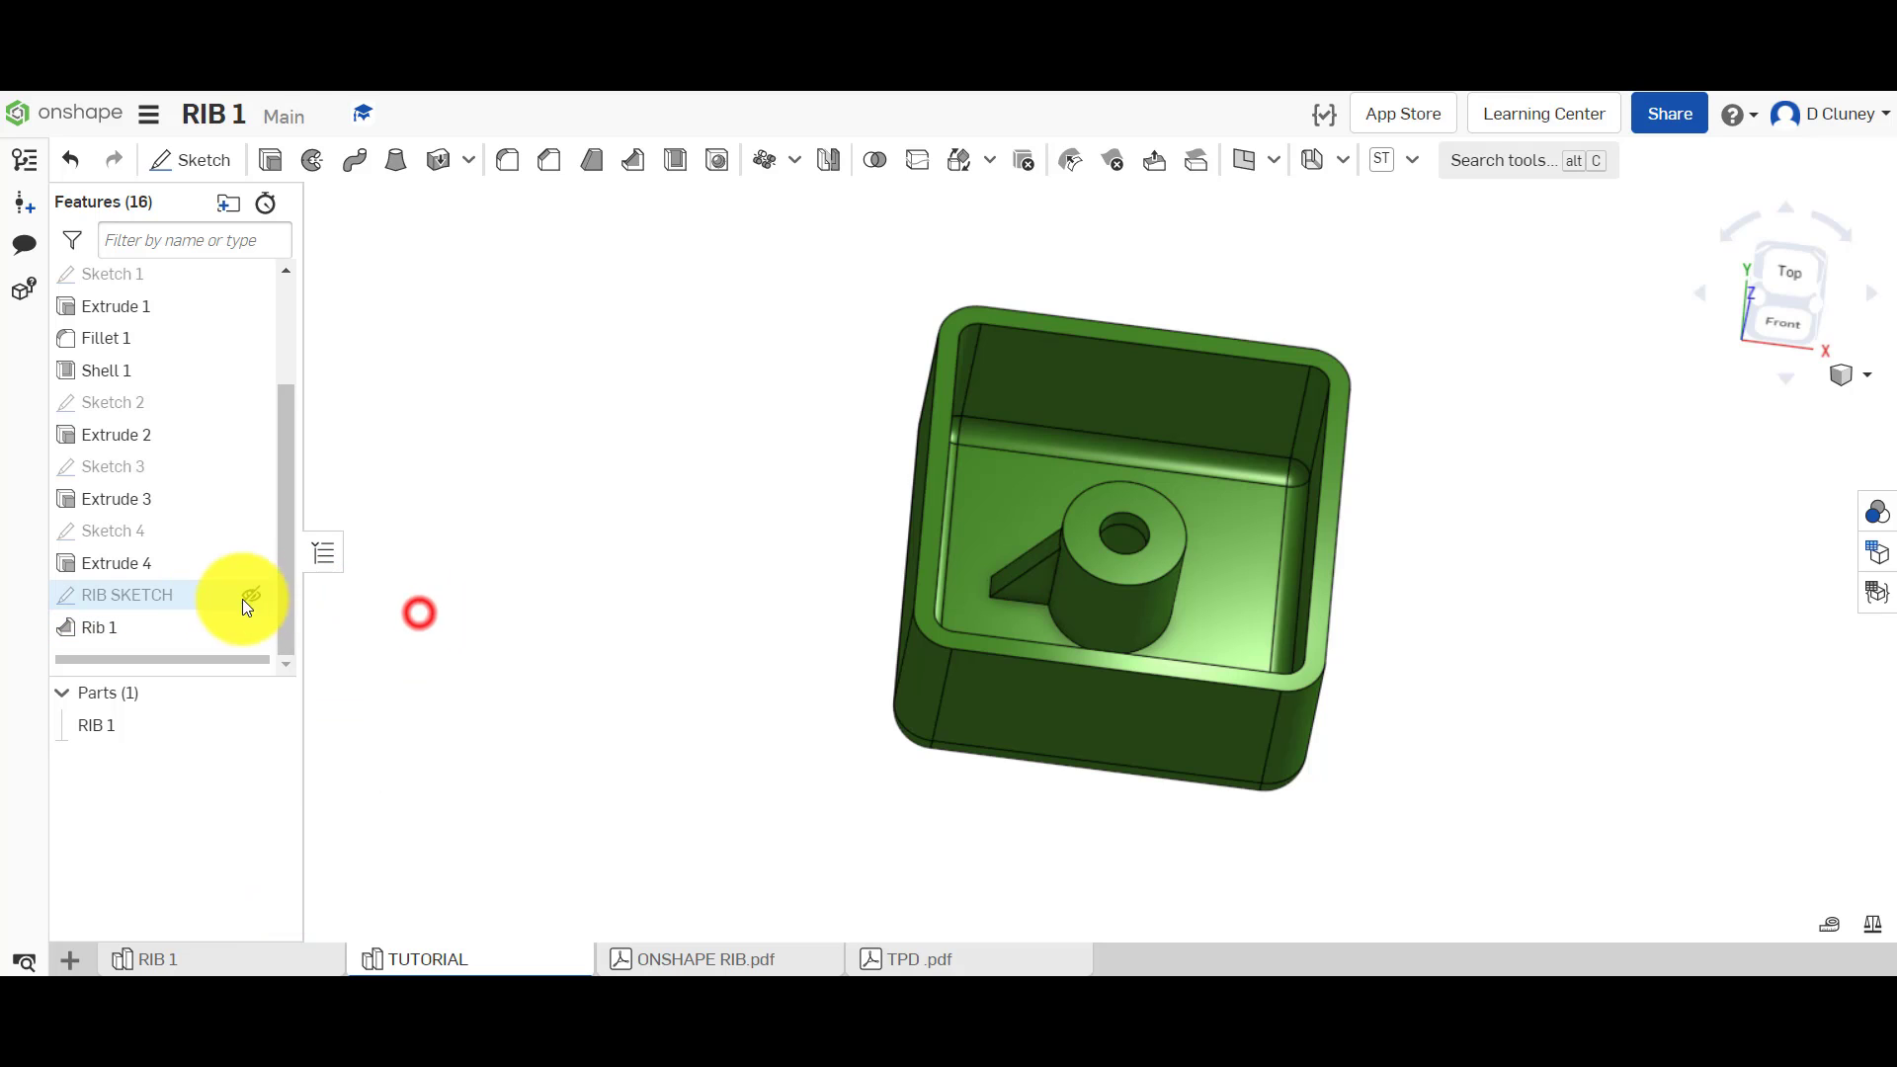
{"action": "left_click", "coordinate": [211, 592]}
{"action": "right_click", "coordinate": [212, 592]}
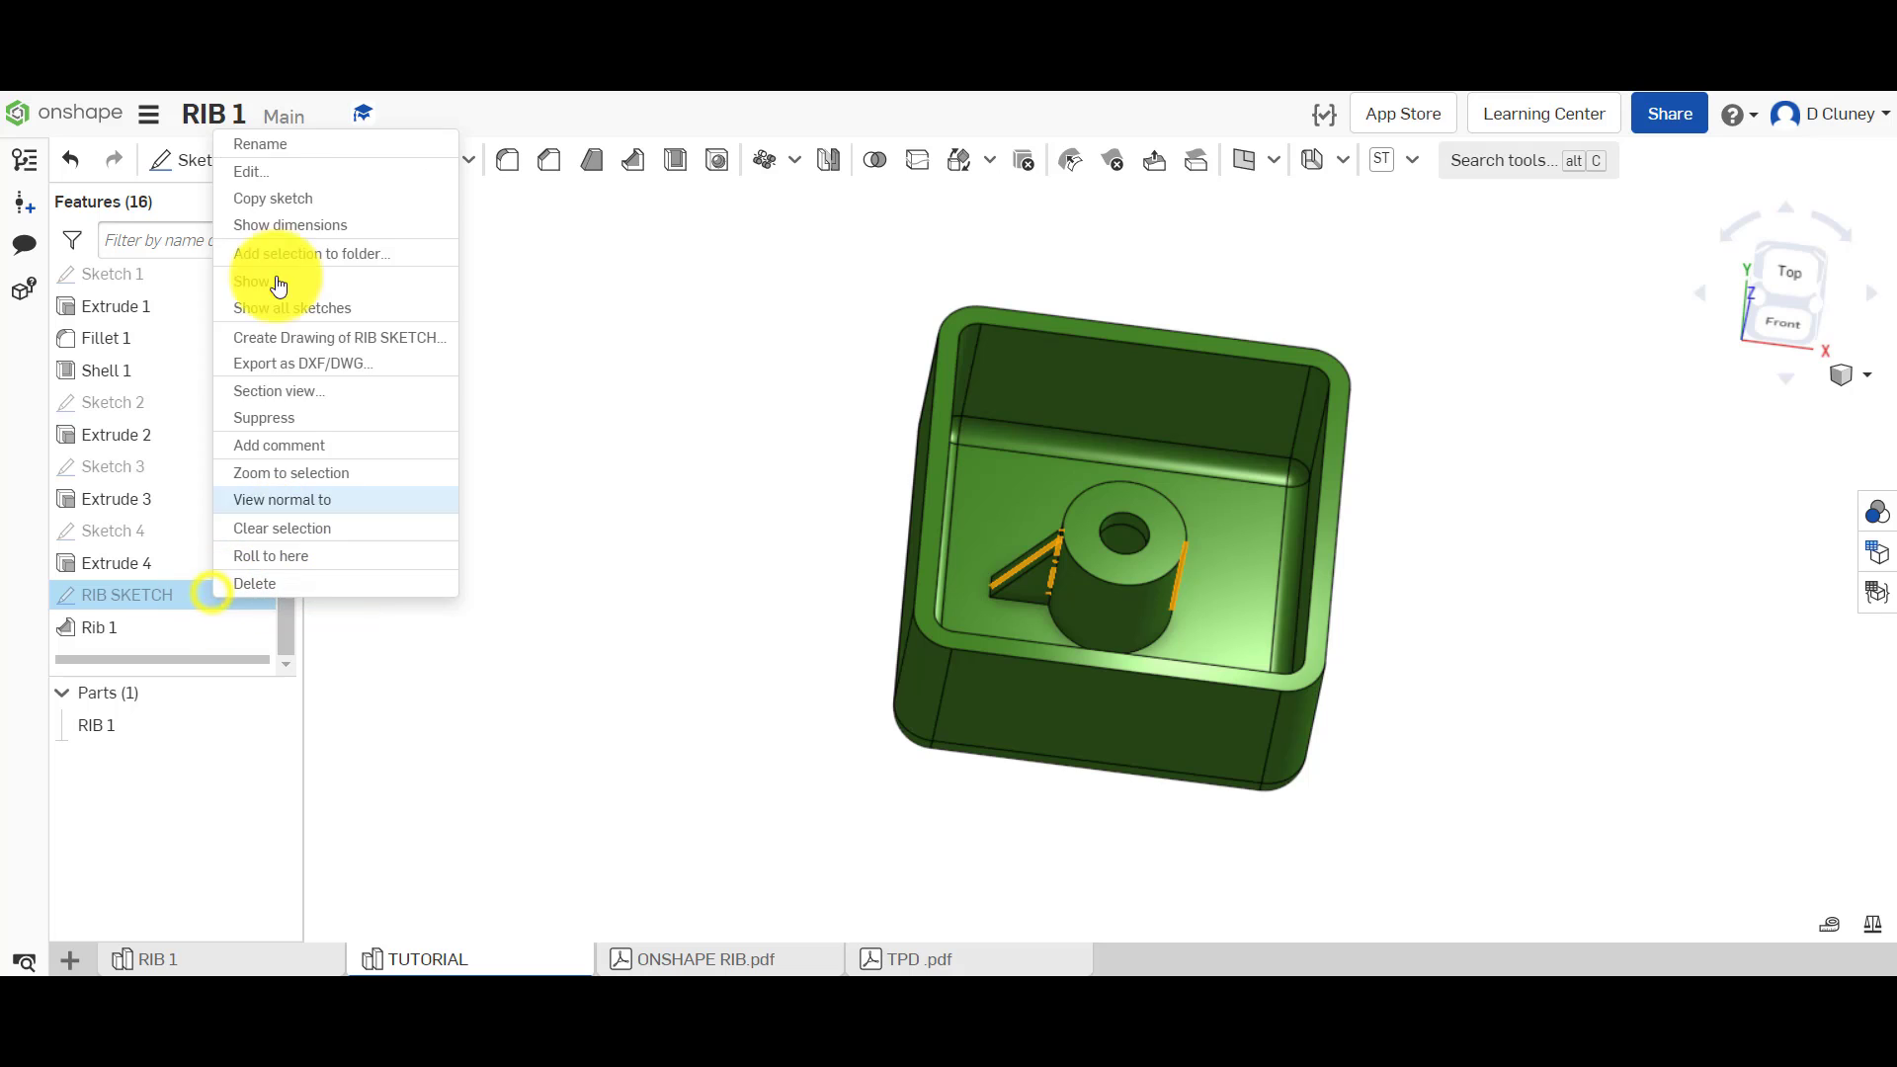
{"action": "left_click", "coordinate": [284, 172]}
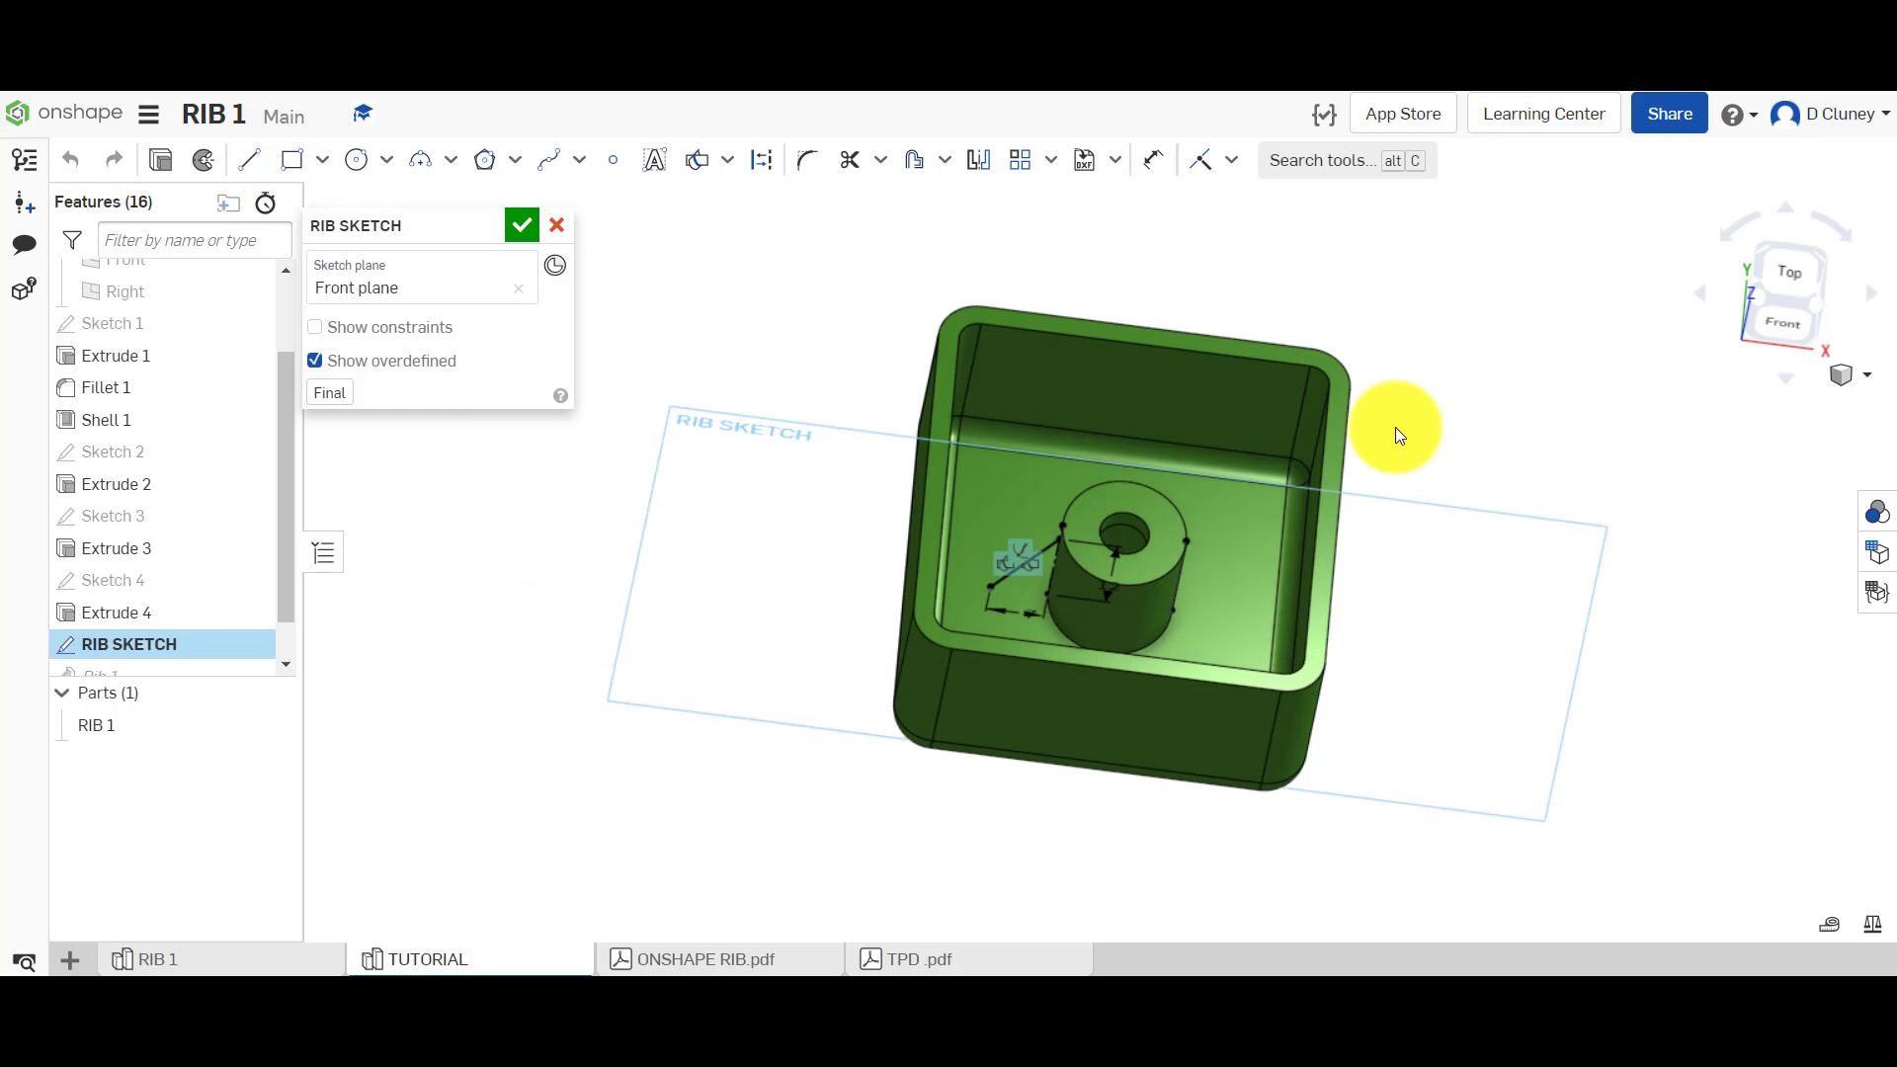
{"action": "left_click", "coordinate": [1777, 329]}
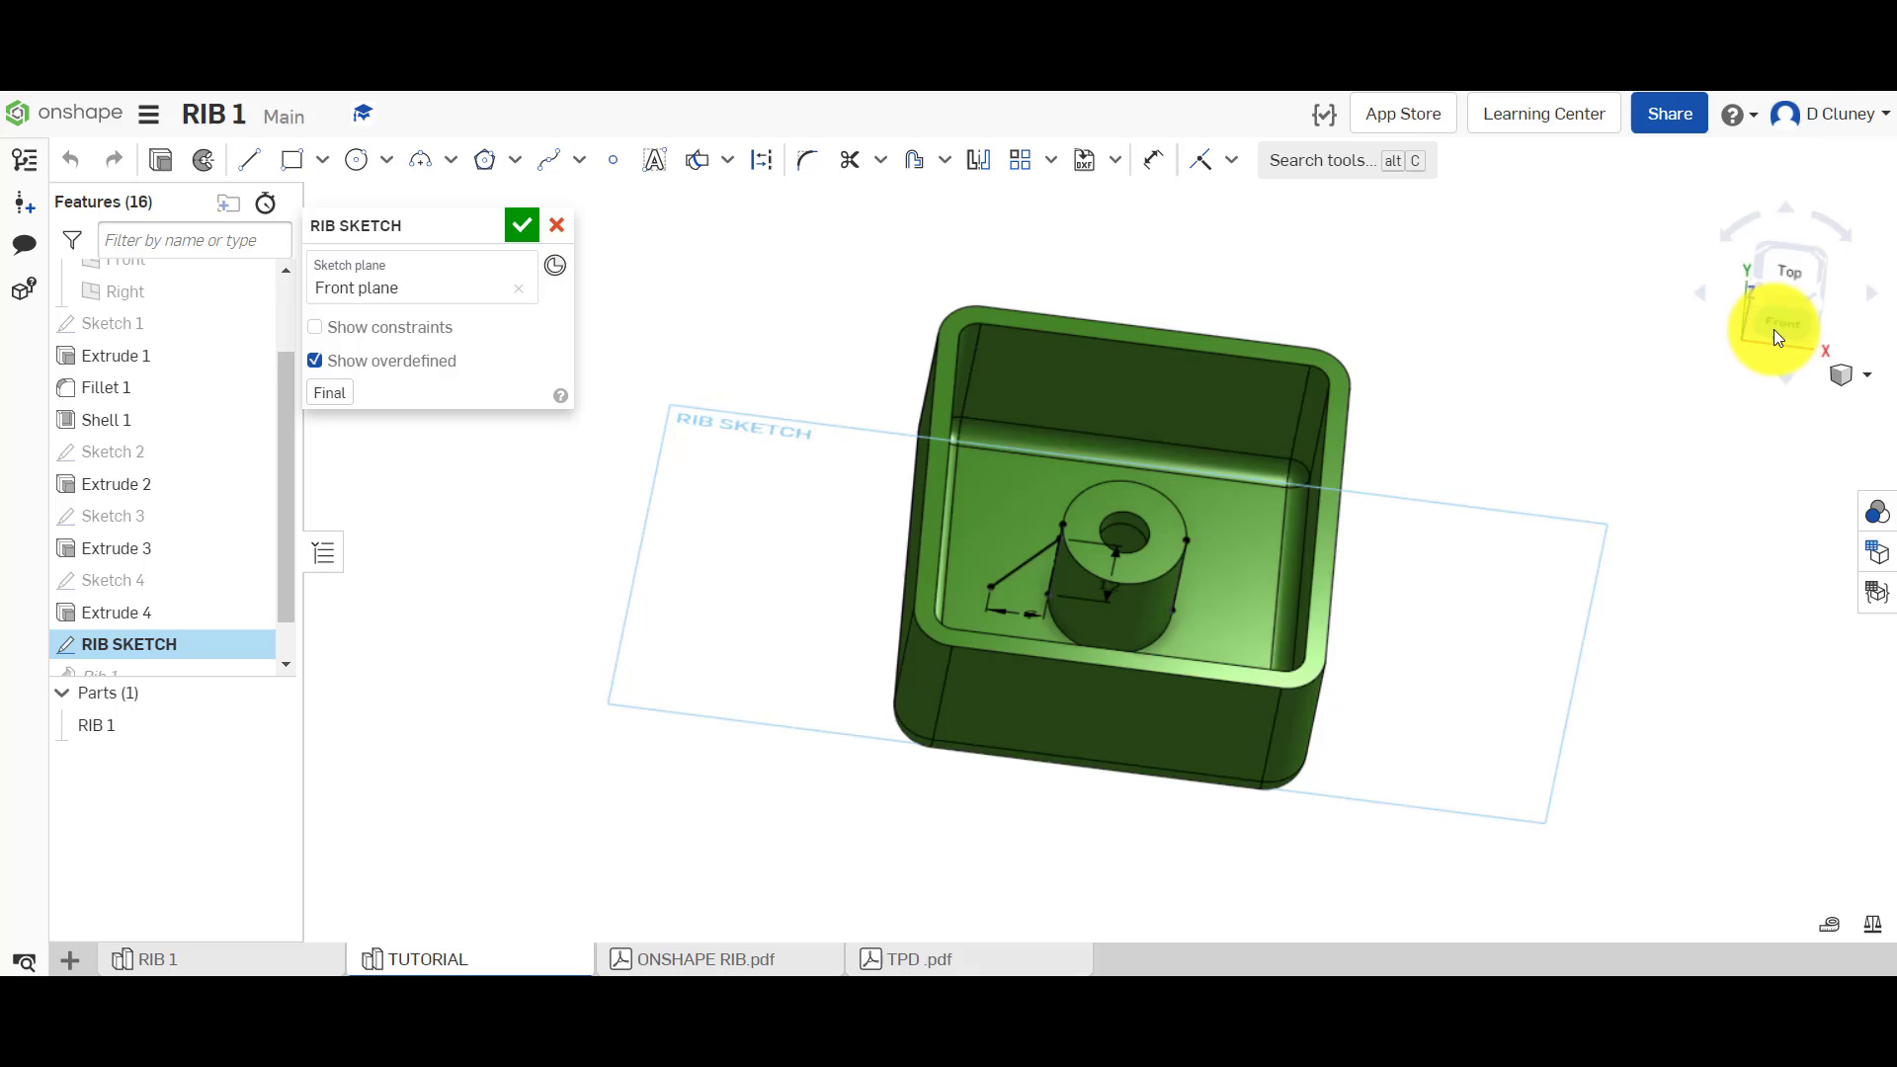
{"action": "scroll", "coordinate": [1038, 667], "scroll_direction": "up", "scroll_amount": 5}
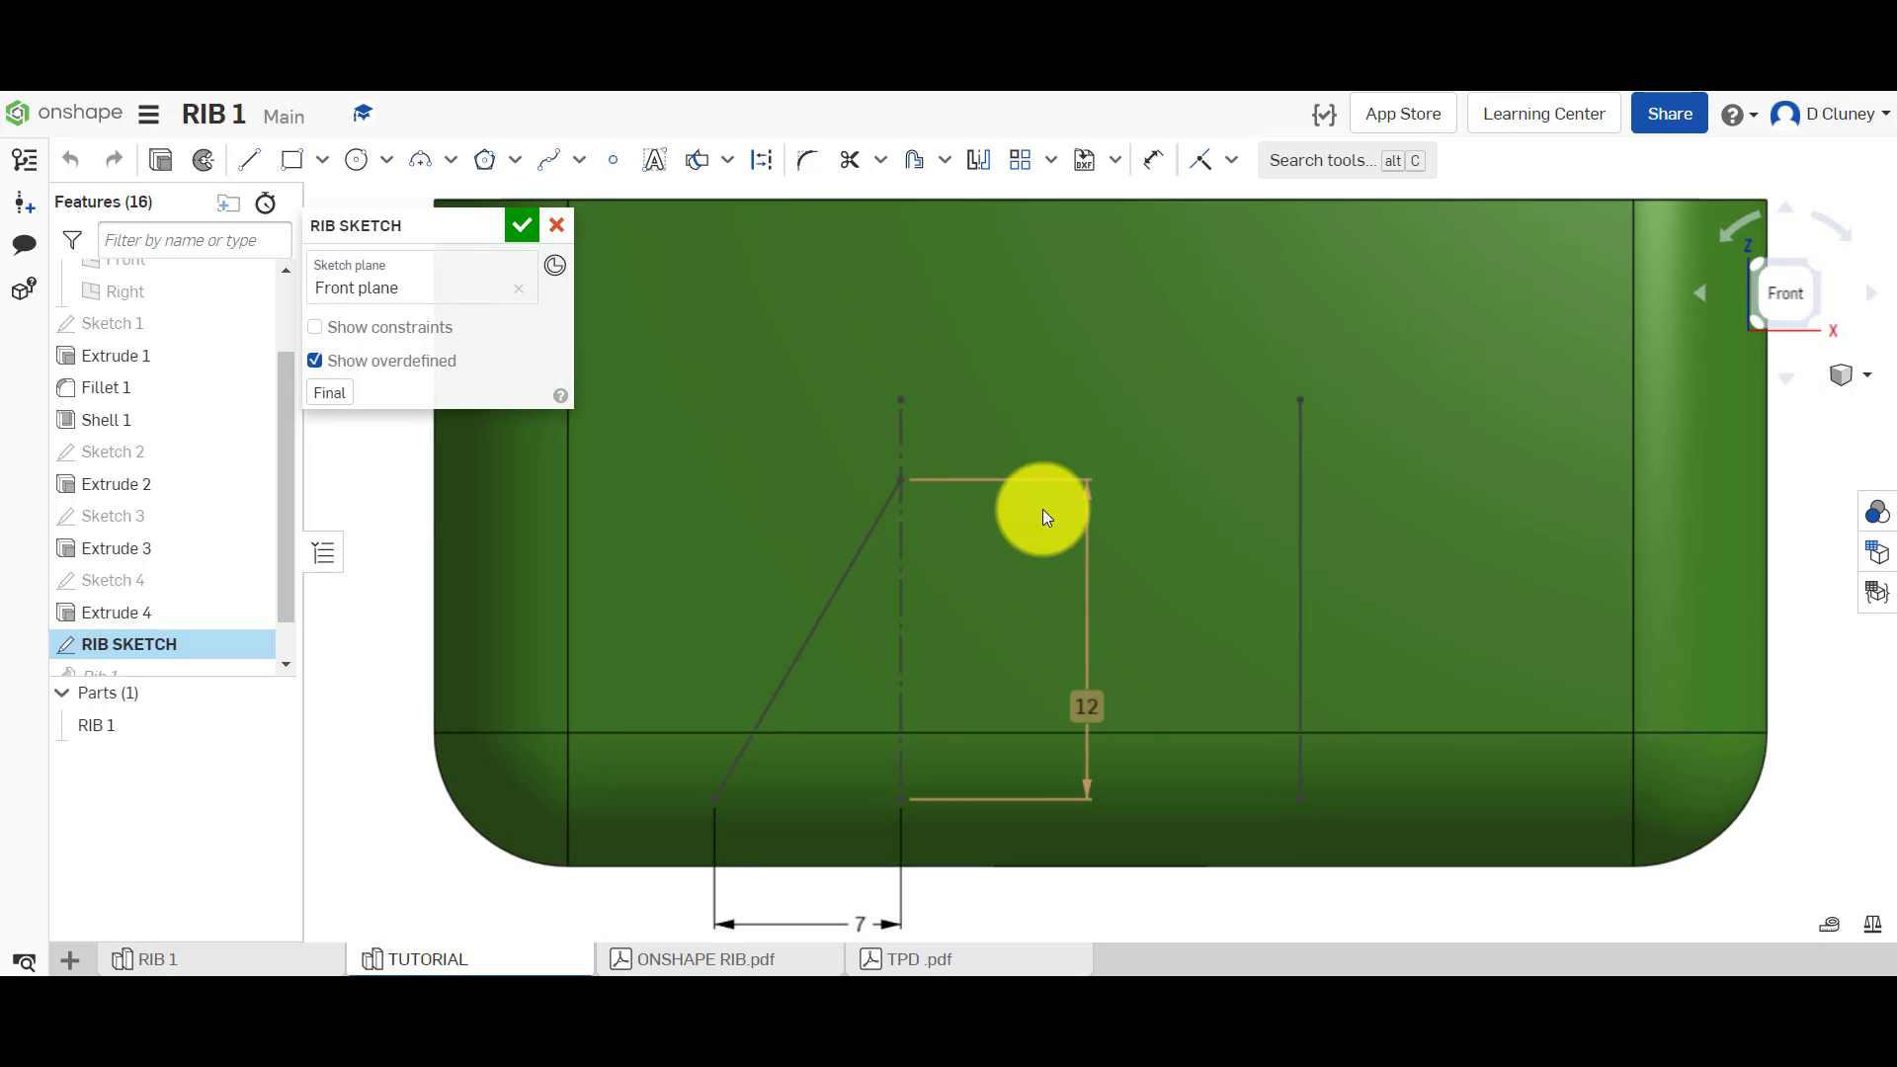
{"action": "left_click", "coordinate": [521, 223]}
{"action": "scroll", "coordinate": [407, 428], "scroll_direction": "up", "scroll_amount": 3}
{"action": "scroll", "coordinate": [407, 428], "scroll_direction": "down", "scroll_amount": 5}
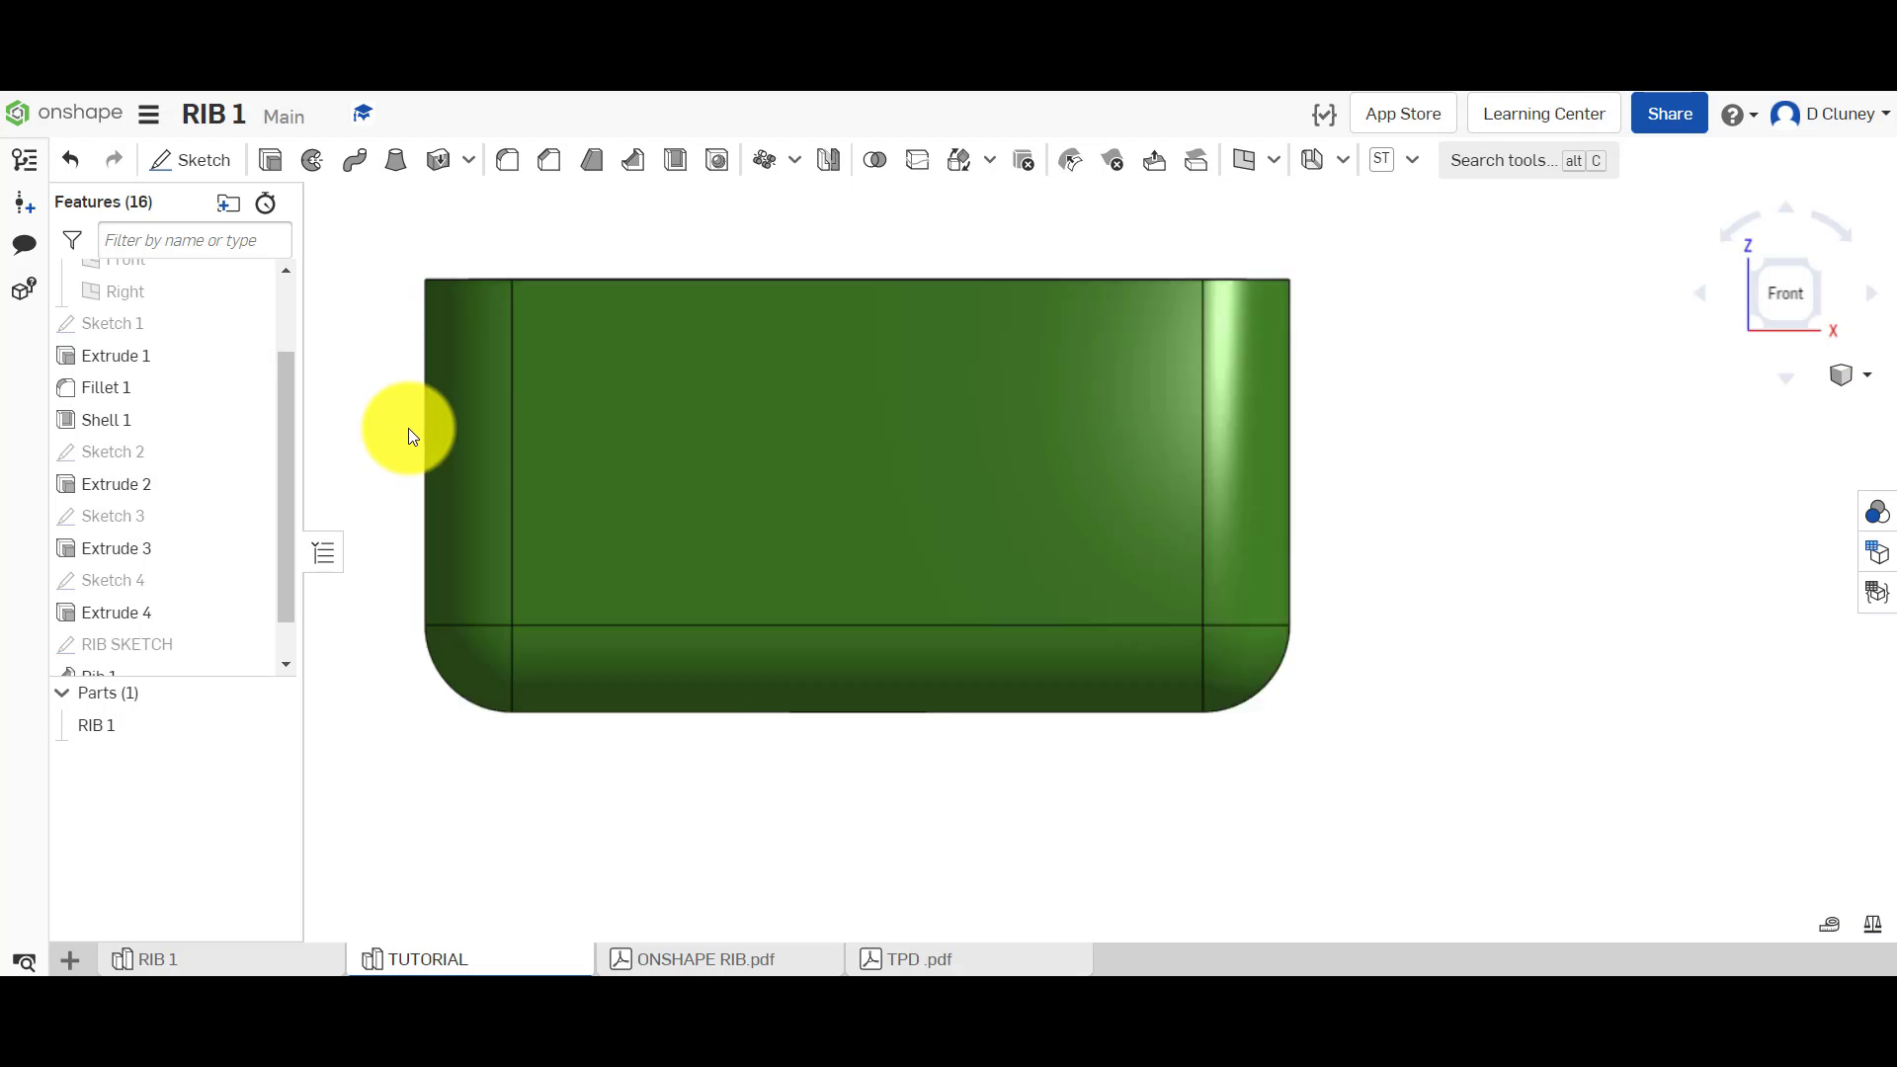
{"action": "right_click_drag", "start_coordinate": [415, 253], "coordinate": [447, 340]}
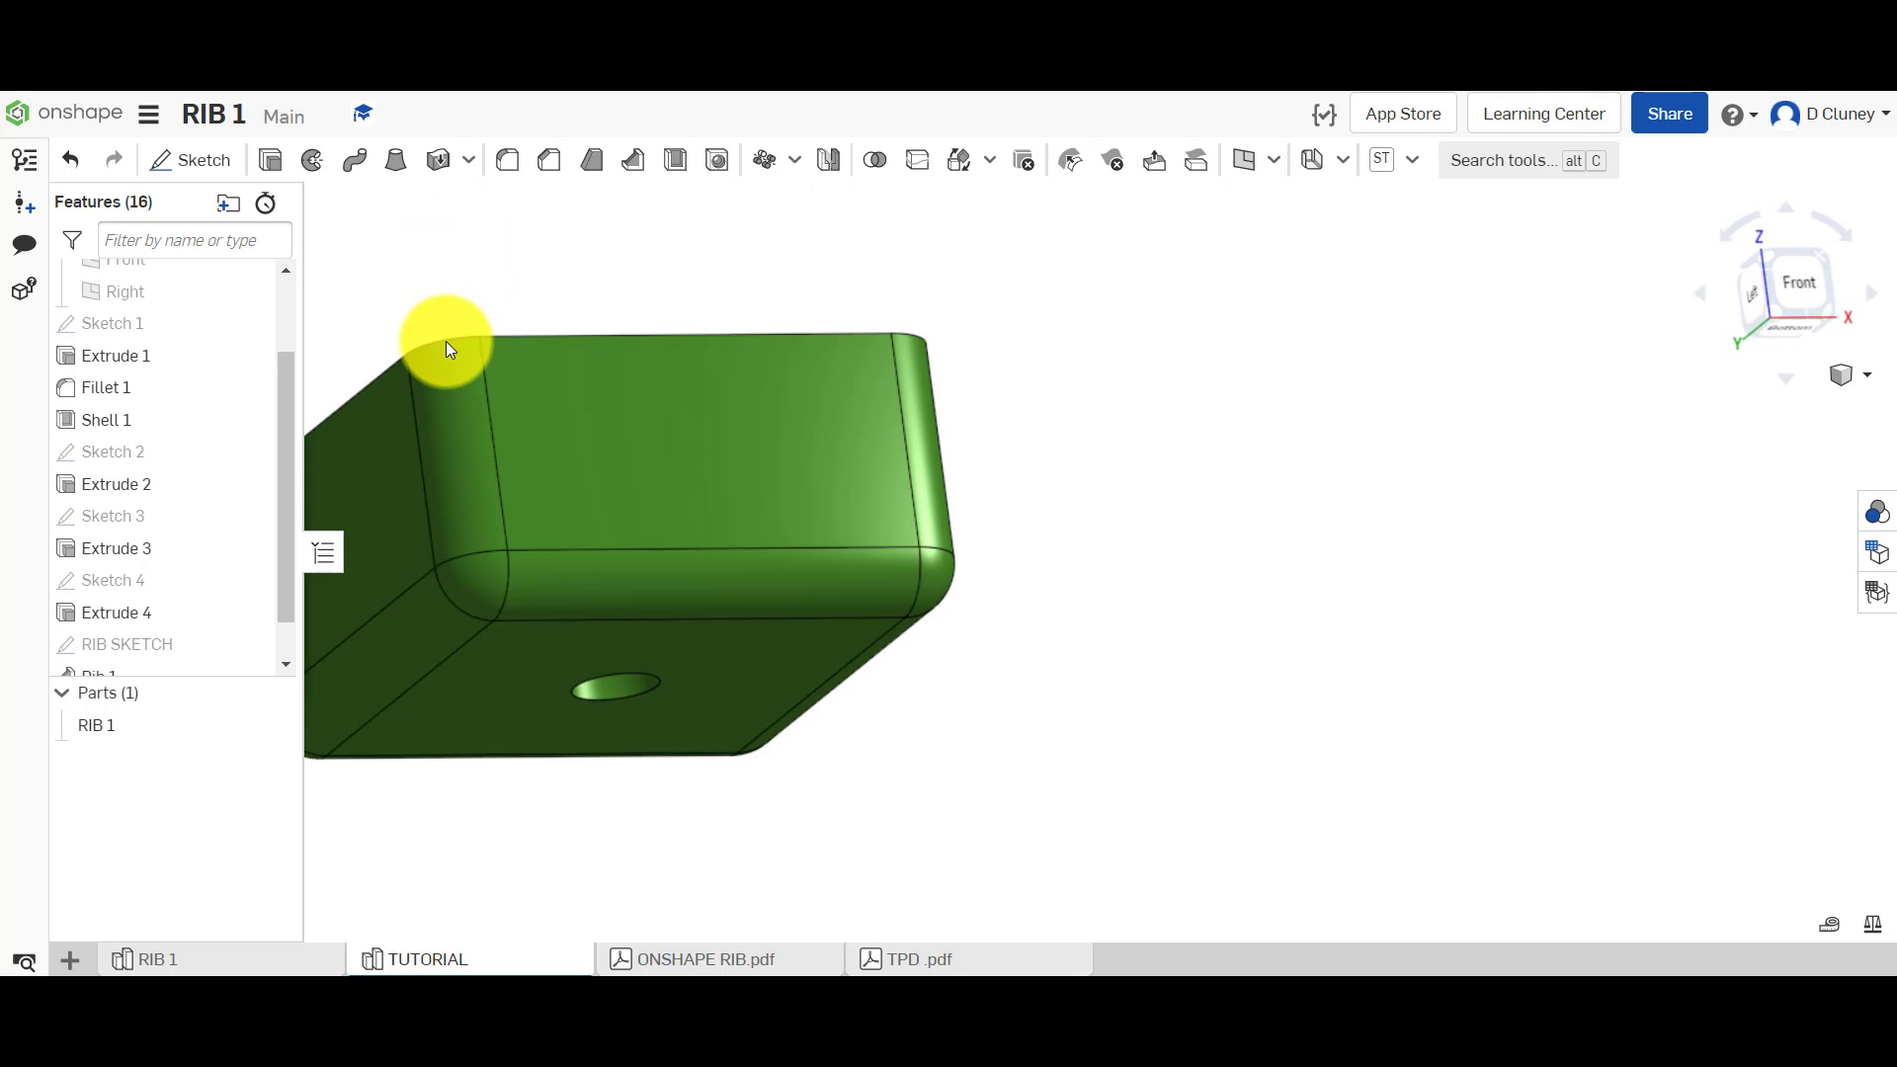
{"action": "key", "text": "shift+7"}
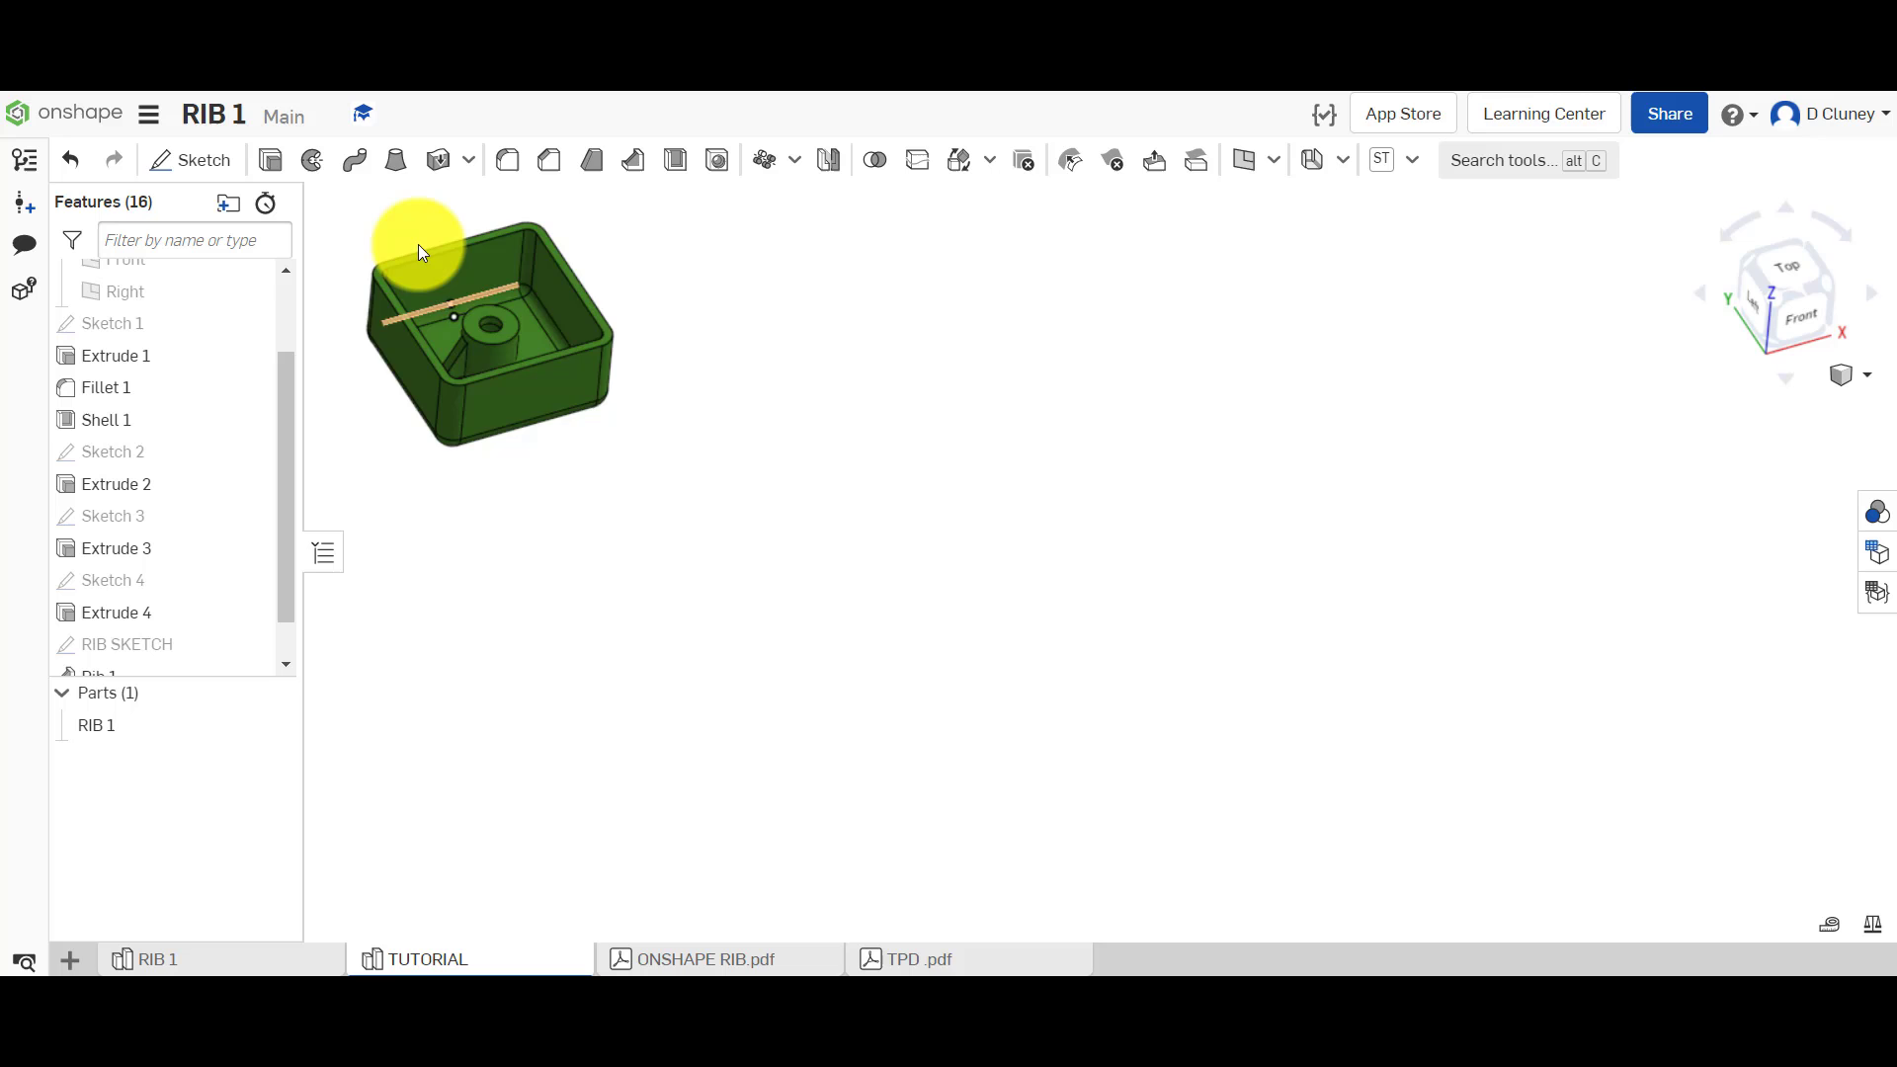
{"action": "scroll", "coordinate": [407, 237], "scroll_direction": "up", "scroll_amount": 3}
{"action": "scroll", "coordinate": [407, 237], "scroll_direction": "up", "scroll_amount": 3}
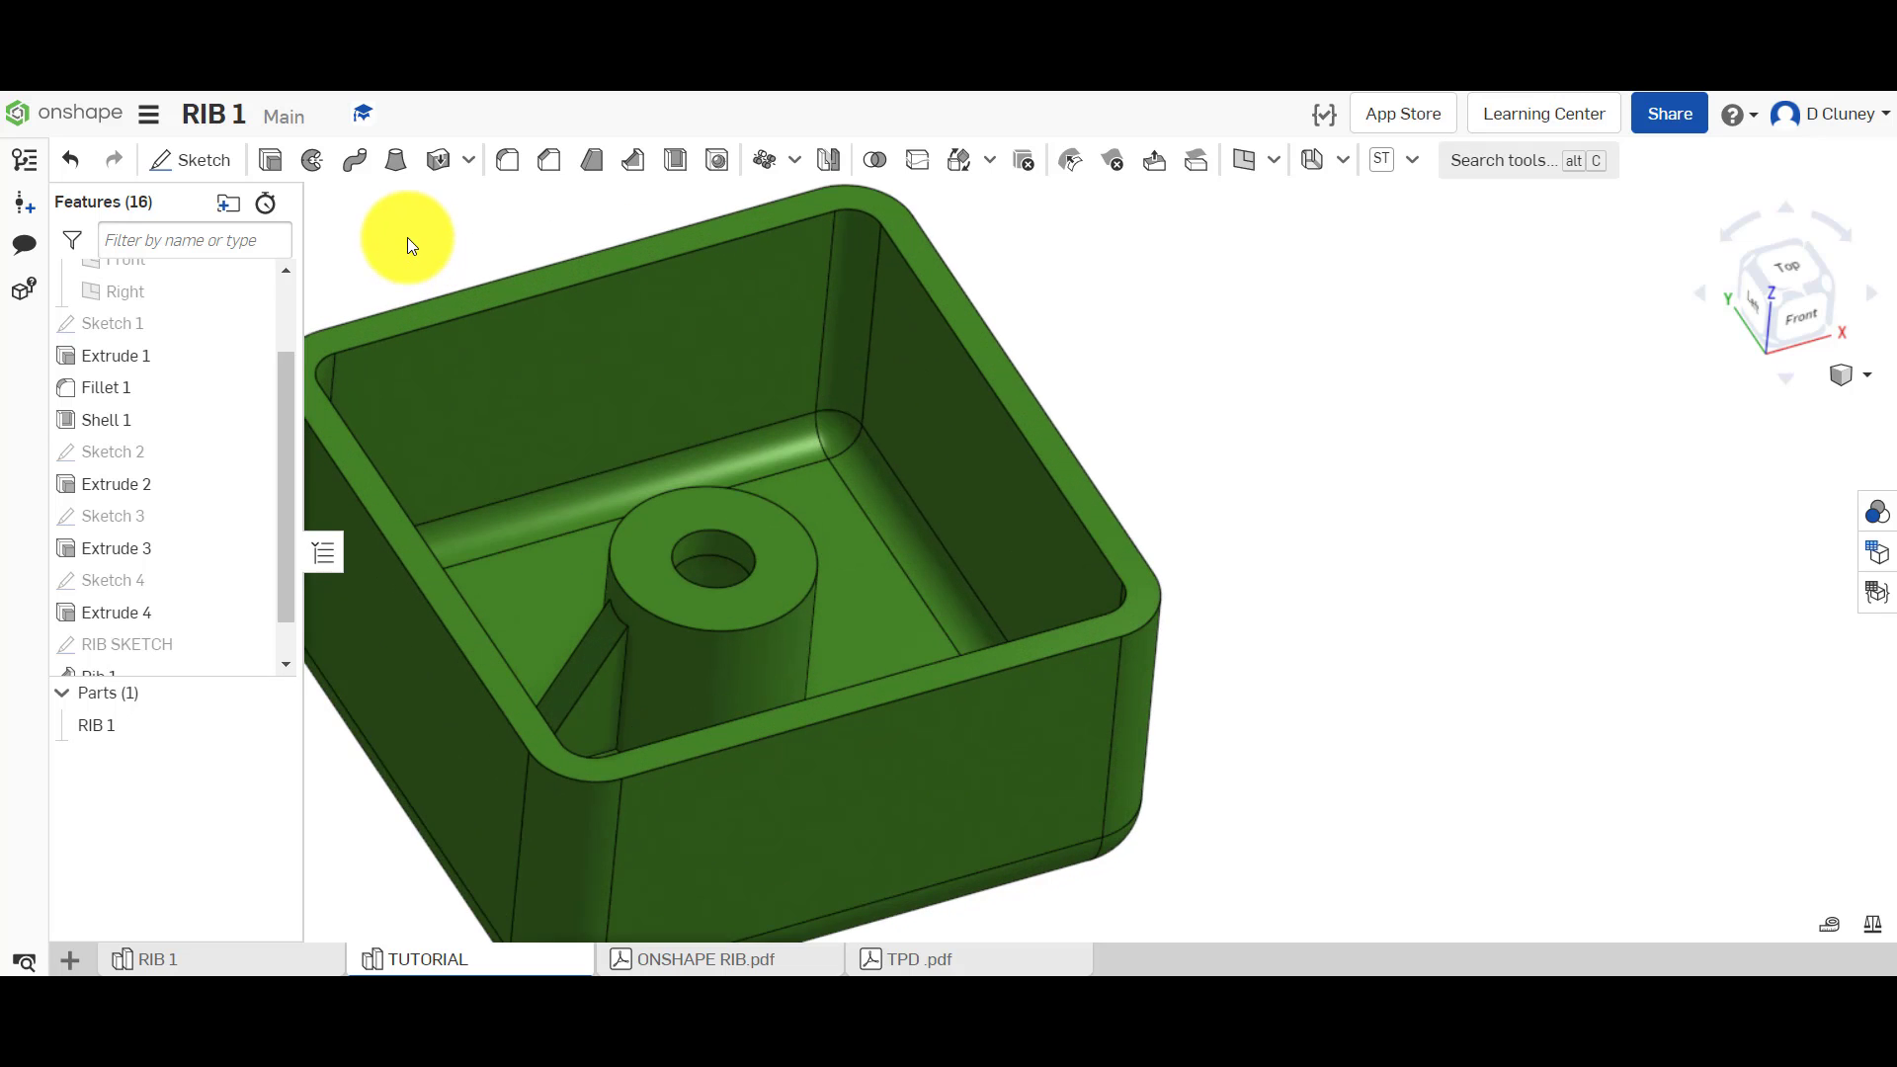
{"action": "key", "text": "f"}
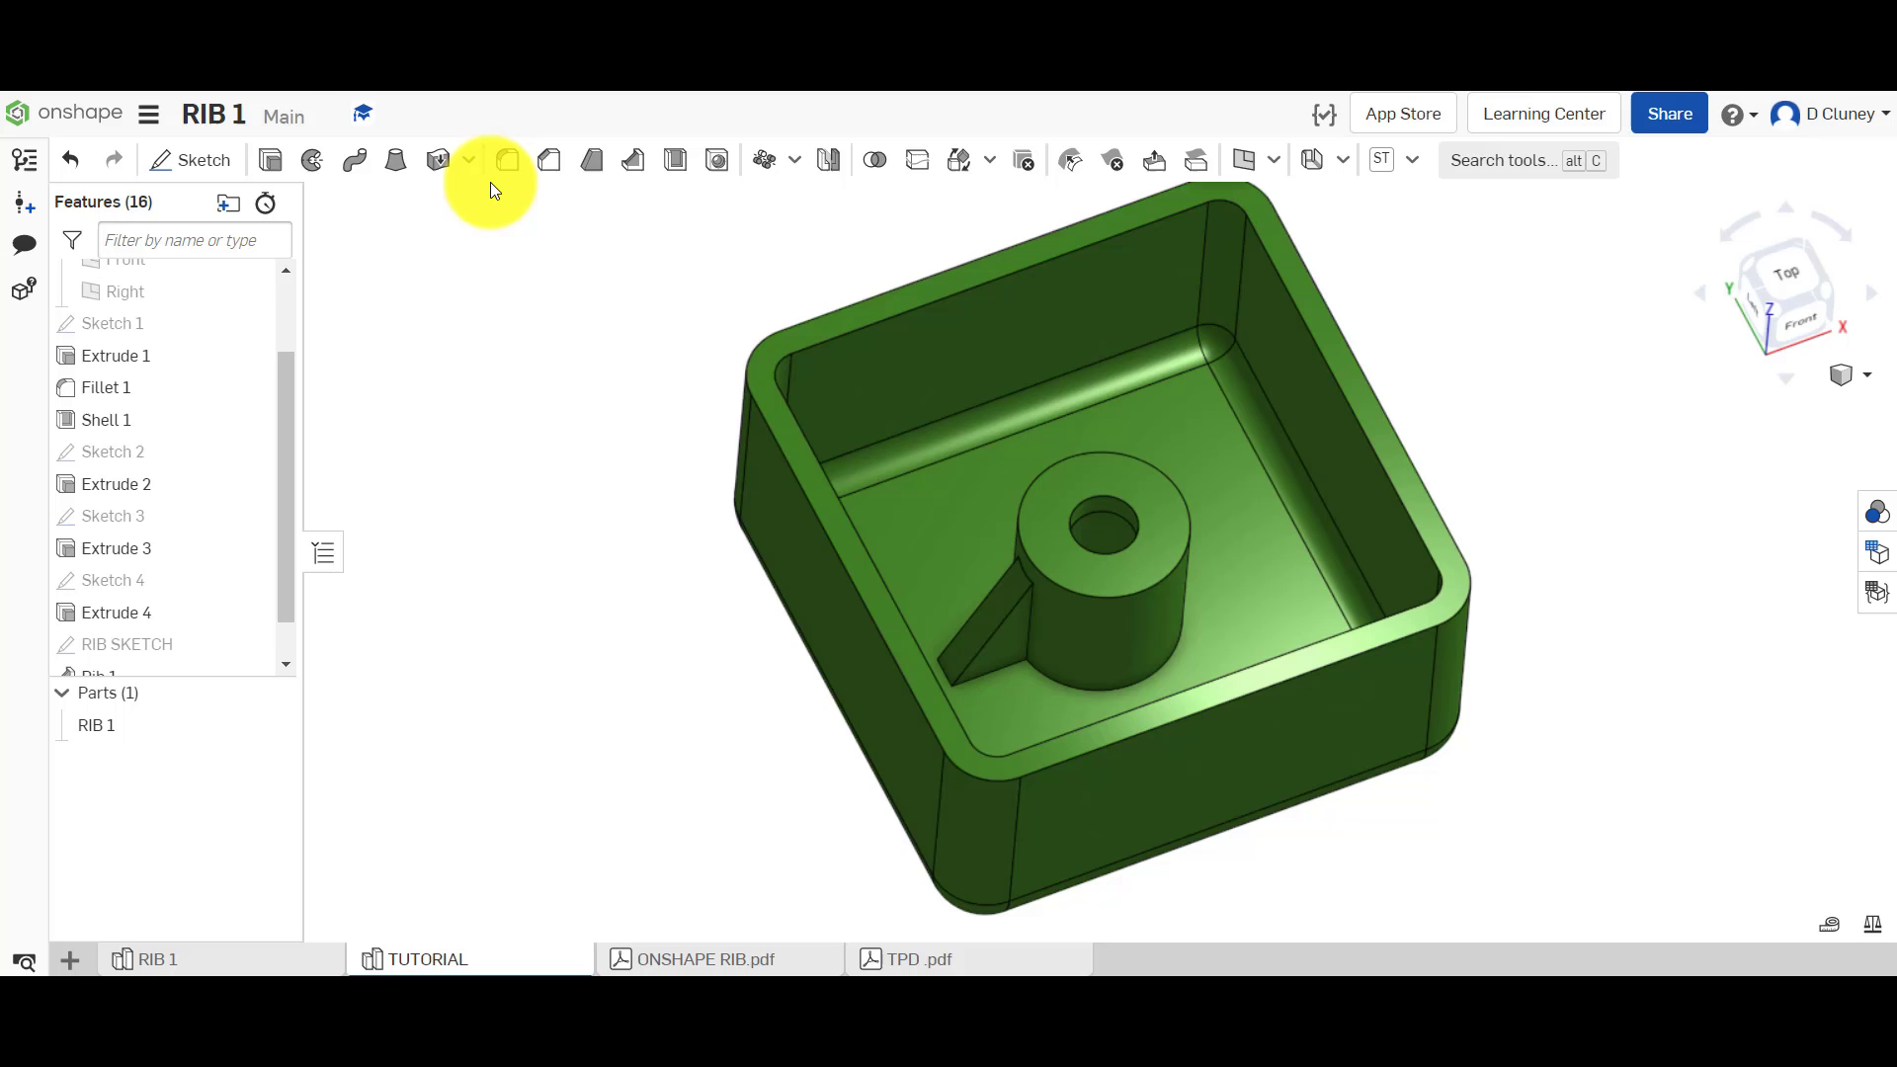
- Start a feature-type circular pattern of Rib 1 about the boss hole edge
{"action": "left_click", "coordinate": [761, 164]}
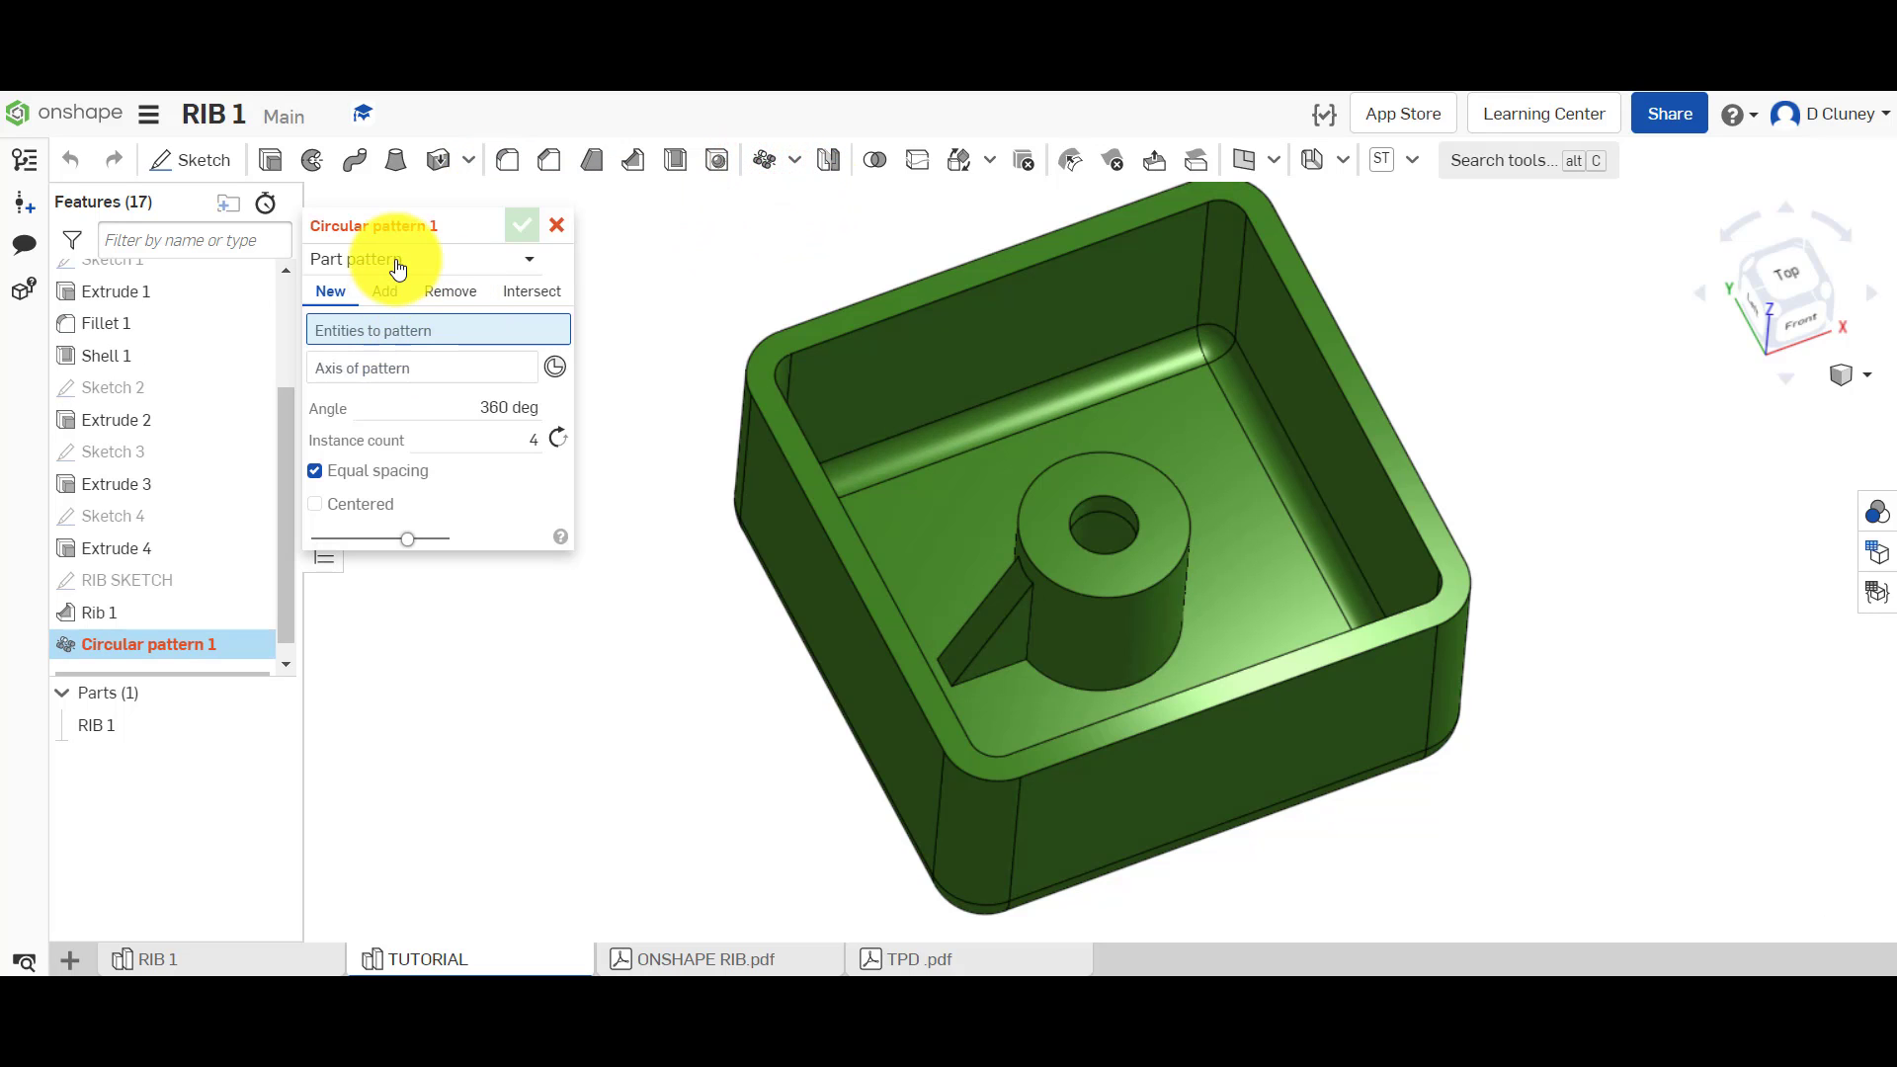
{"action": "left_click", "coordinate": [397, 262]}
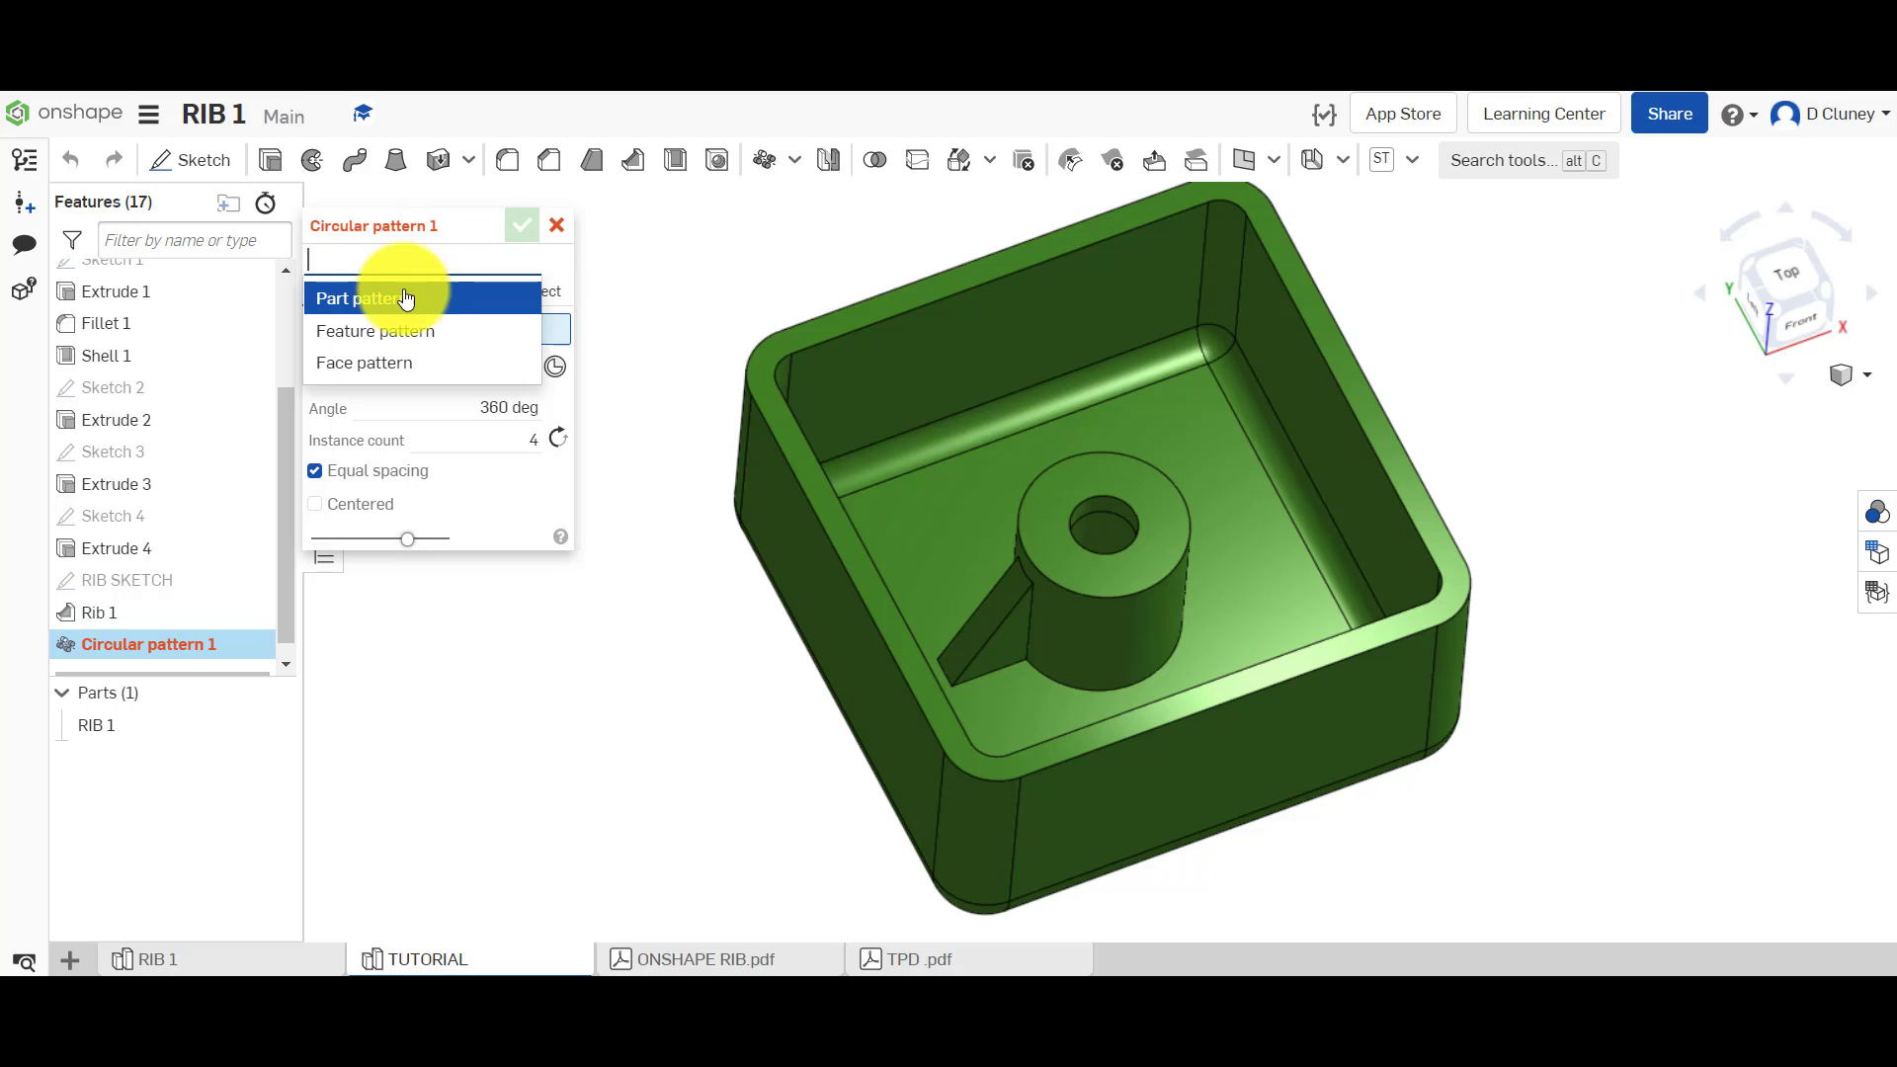
{"action": "left_click", "coordinate": [399, 336]}
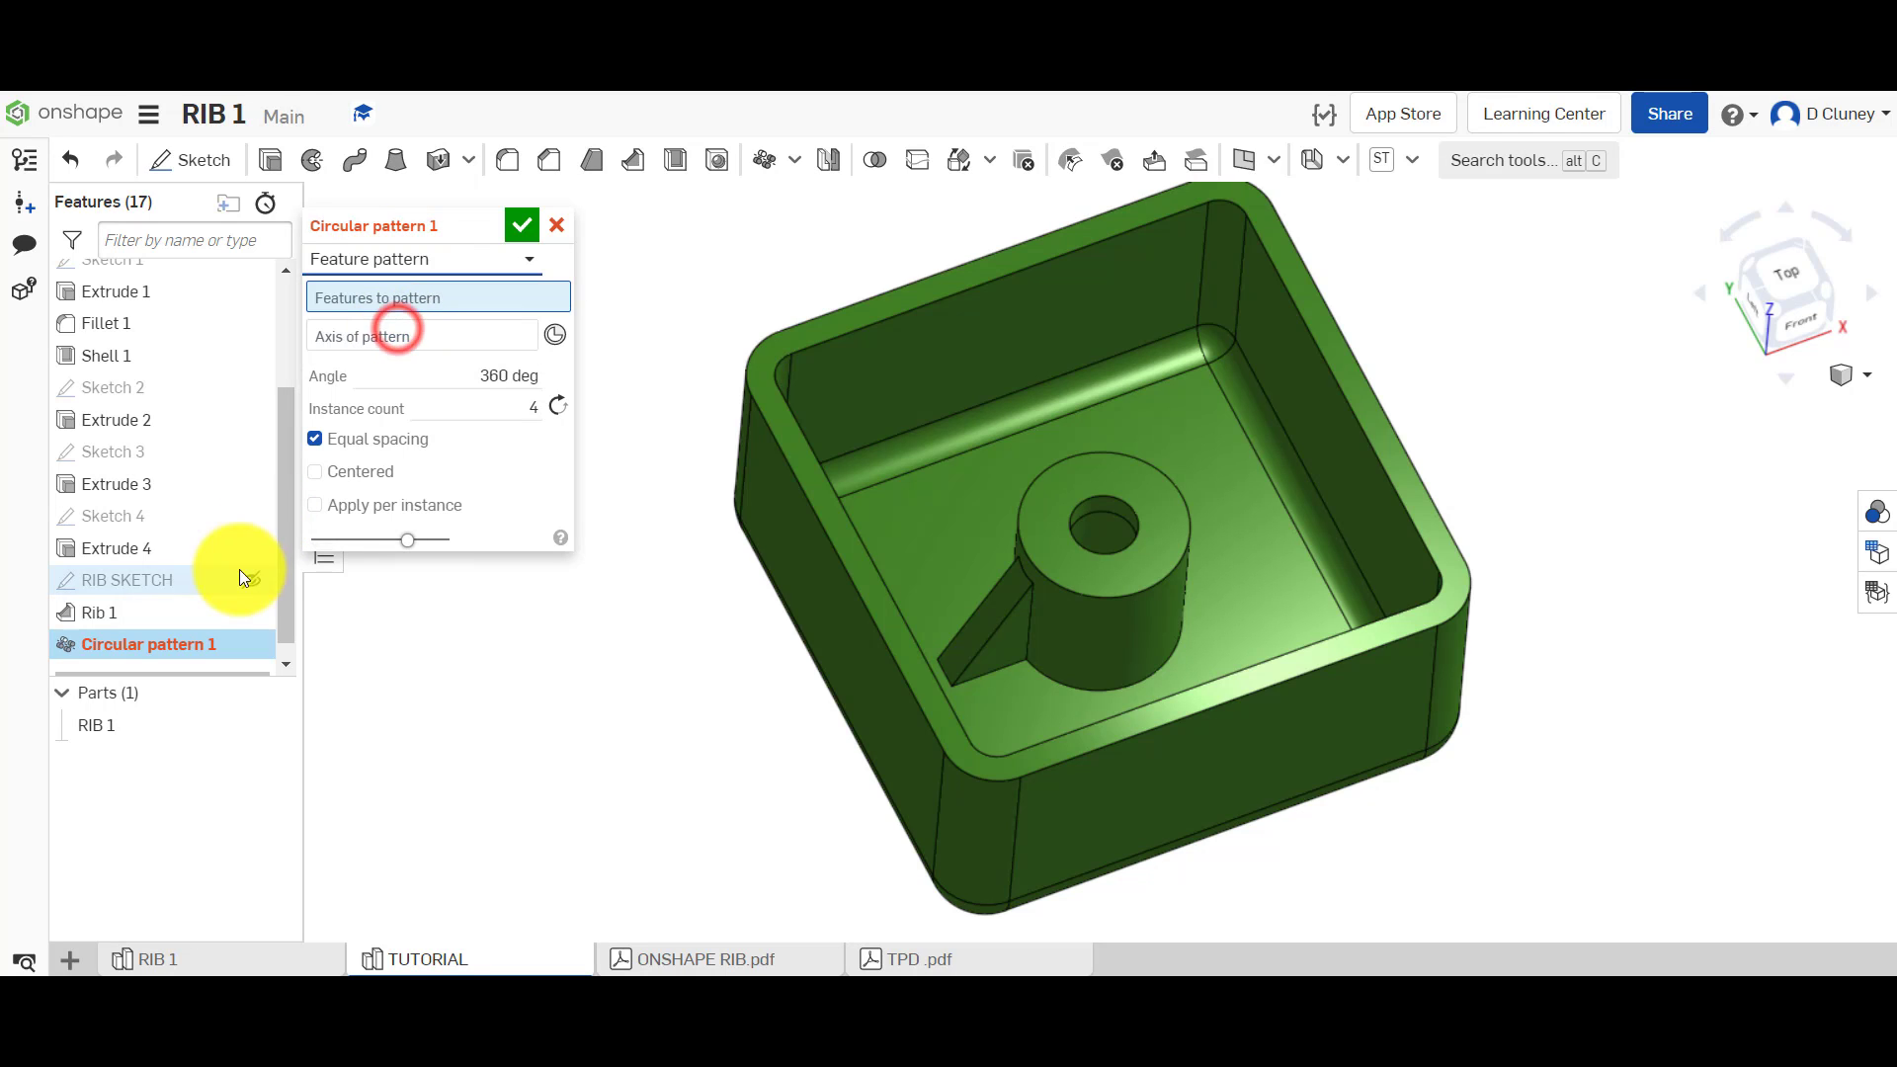
{"action": "left_click", "coordinate": [150, 611]}
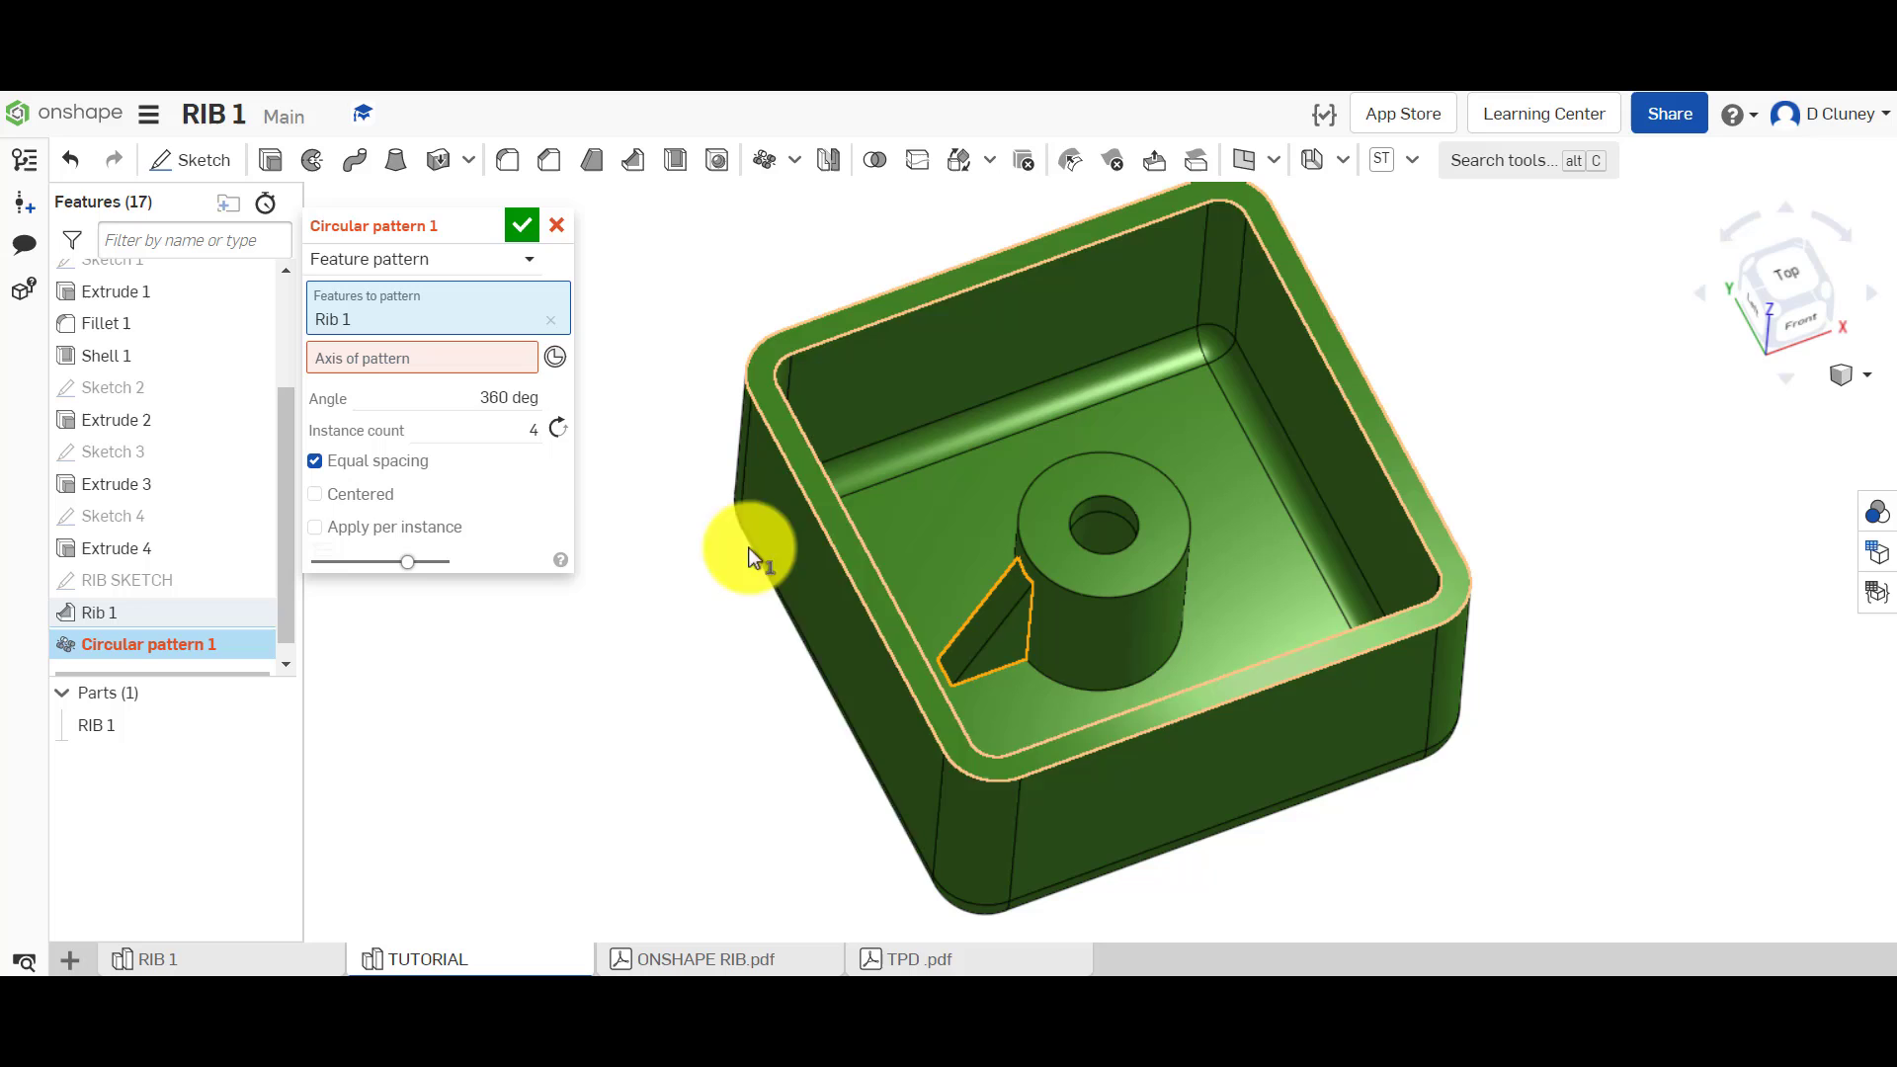
{"action": "left_click", "coordinate": [417, 359]}
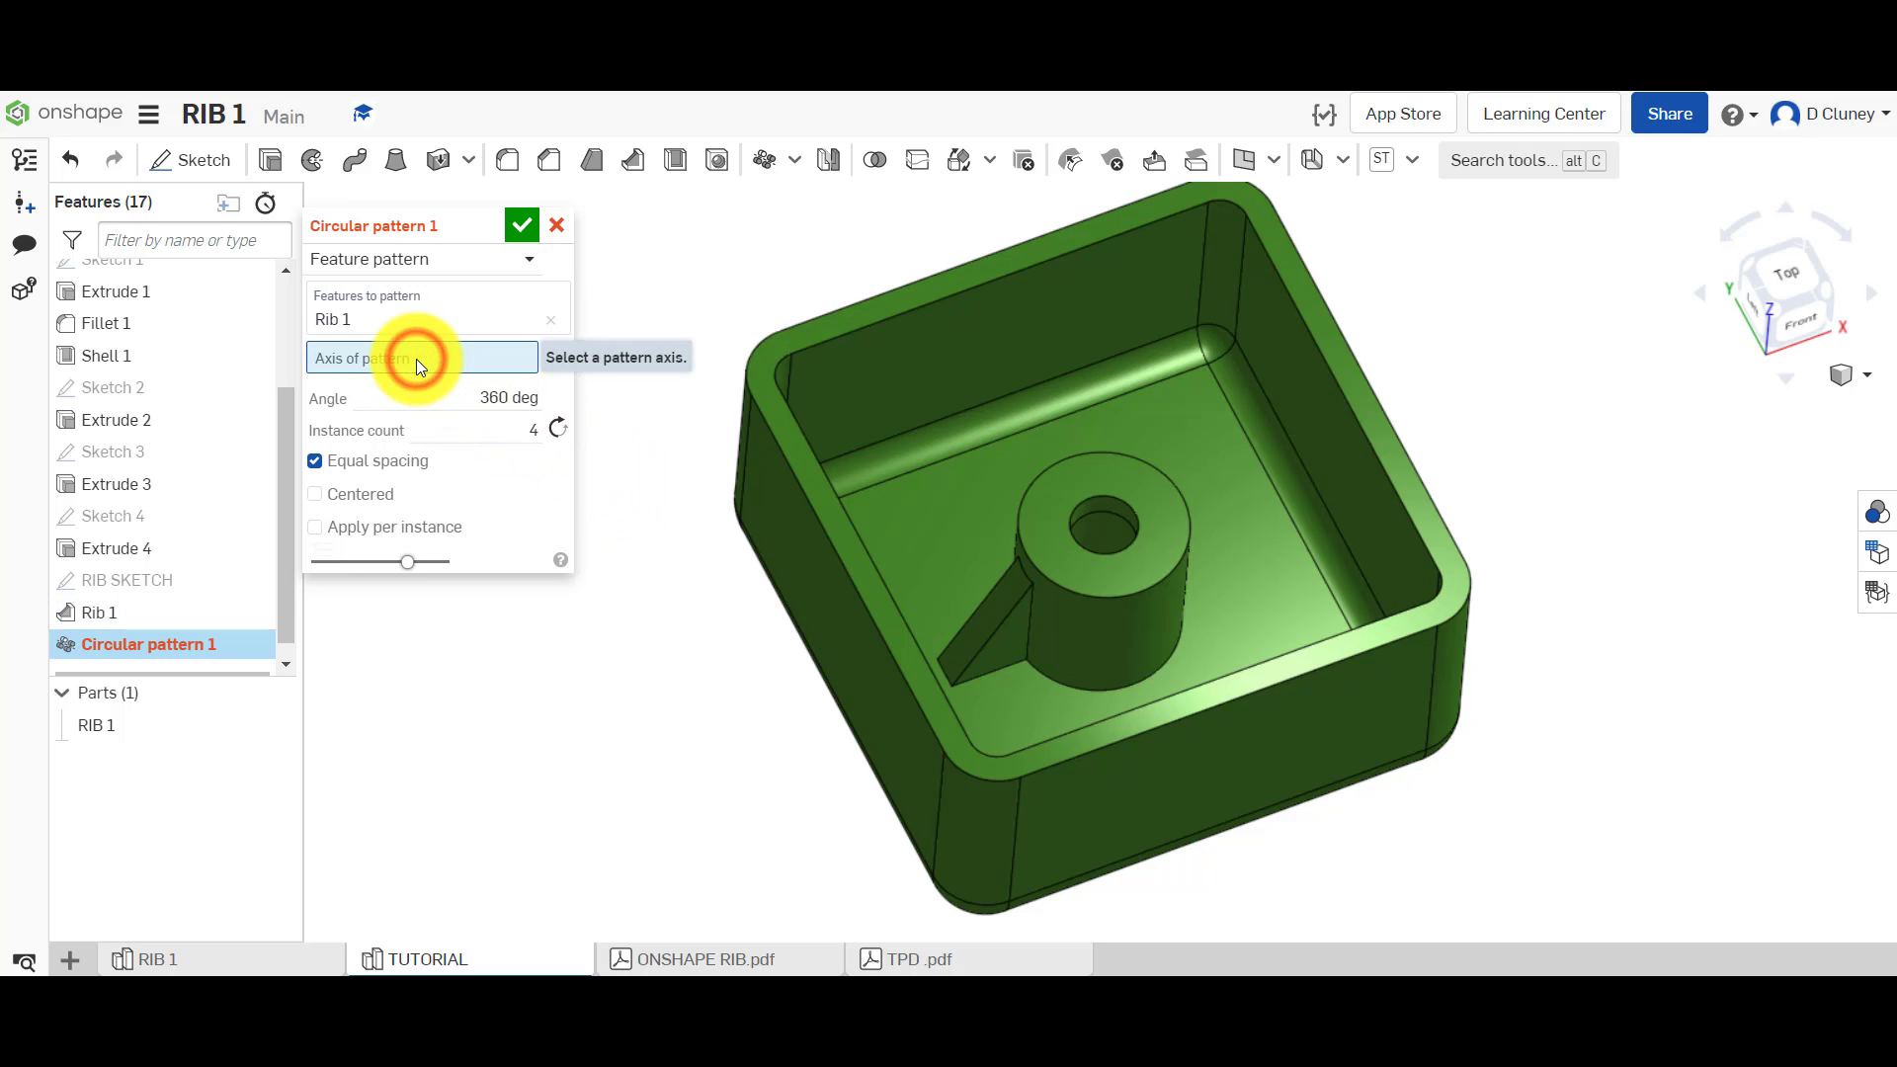
{"action": "left_click", "coordinate": [1124, 507]}
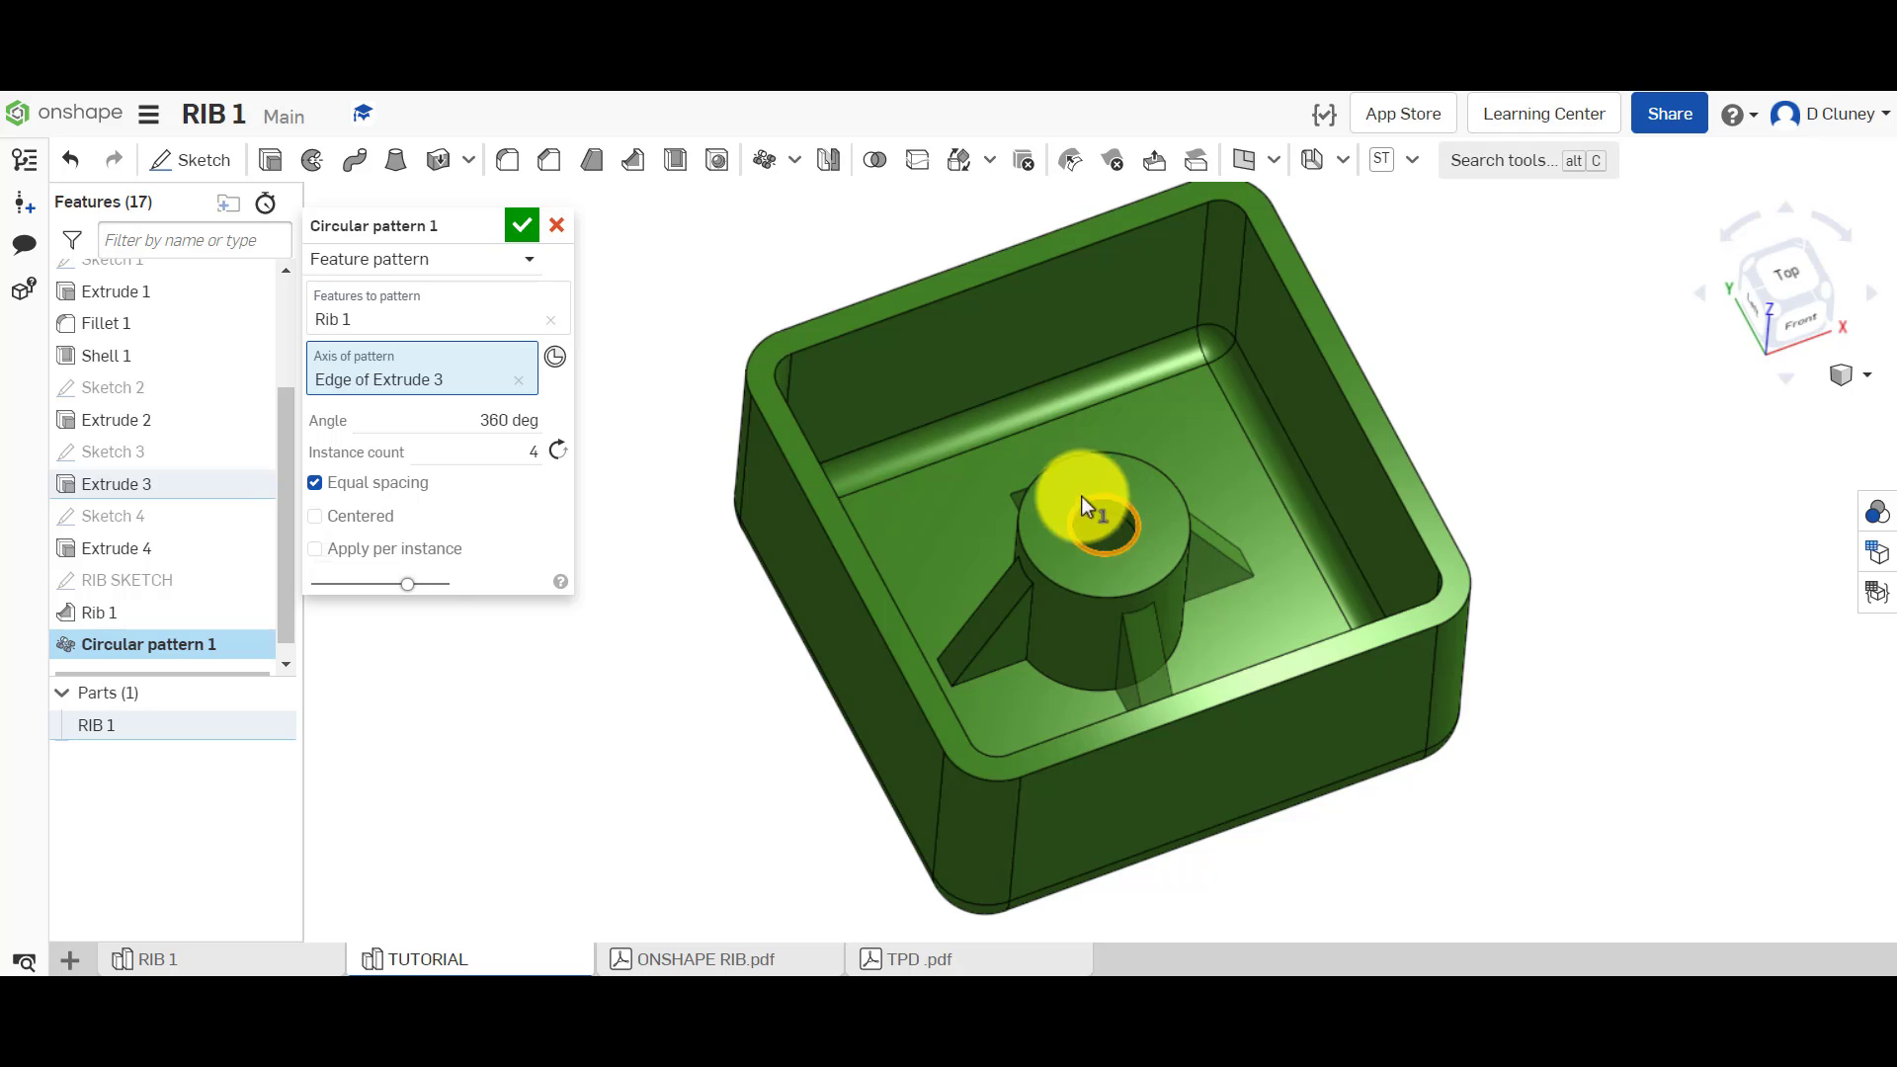
- Set the pattern instance count to 3 and accept it
{"action": "right_click_drag", "start_coordinate": [669, 357], "coordinate": [678, 402]}
{"action": "left_click", "coordinate": [543, 454]}
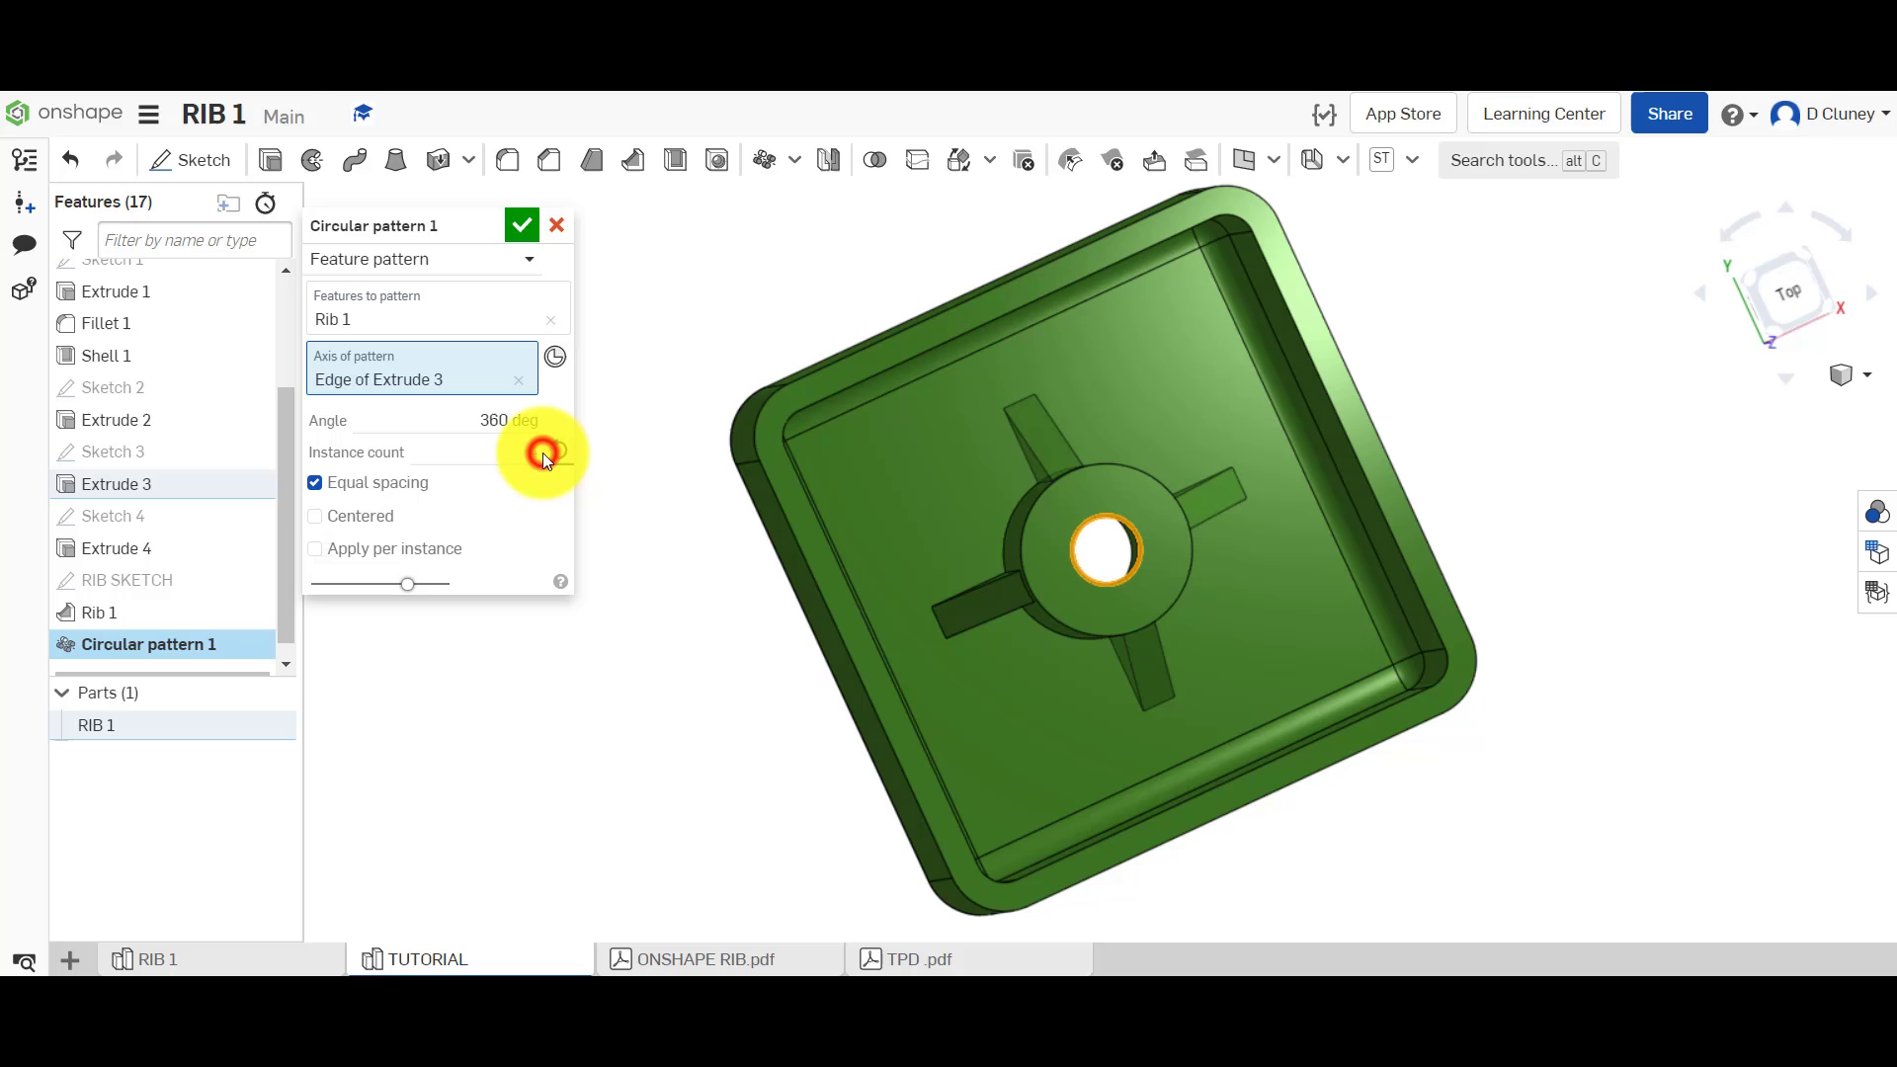
{"action": "type", "text": "3"}
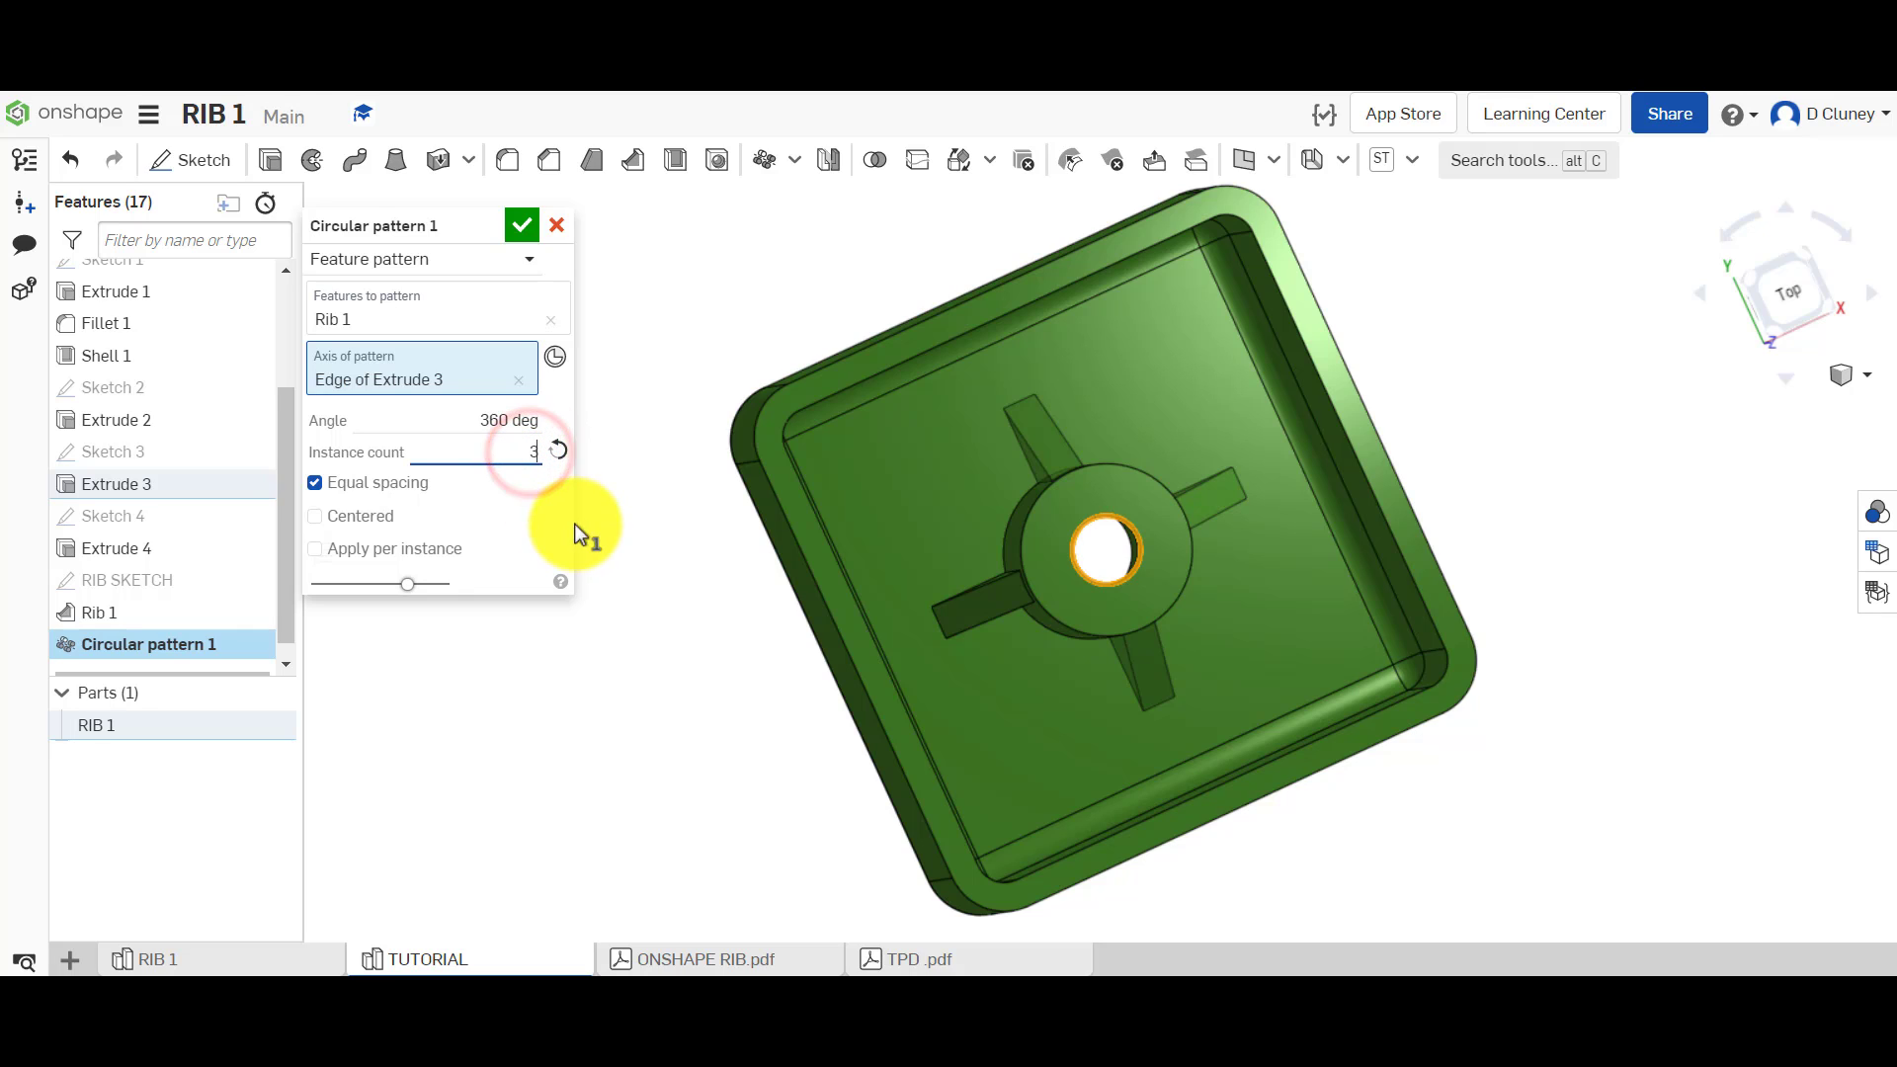
{"action": "left_click", "coordinate": [554, 484]}
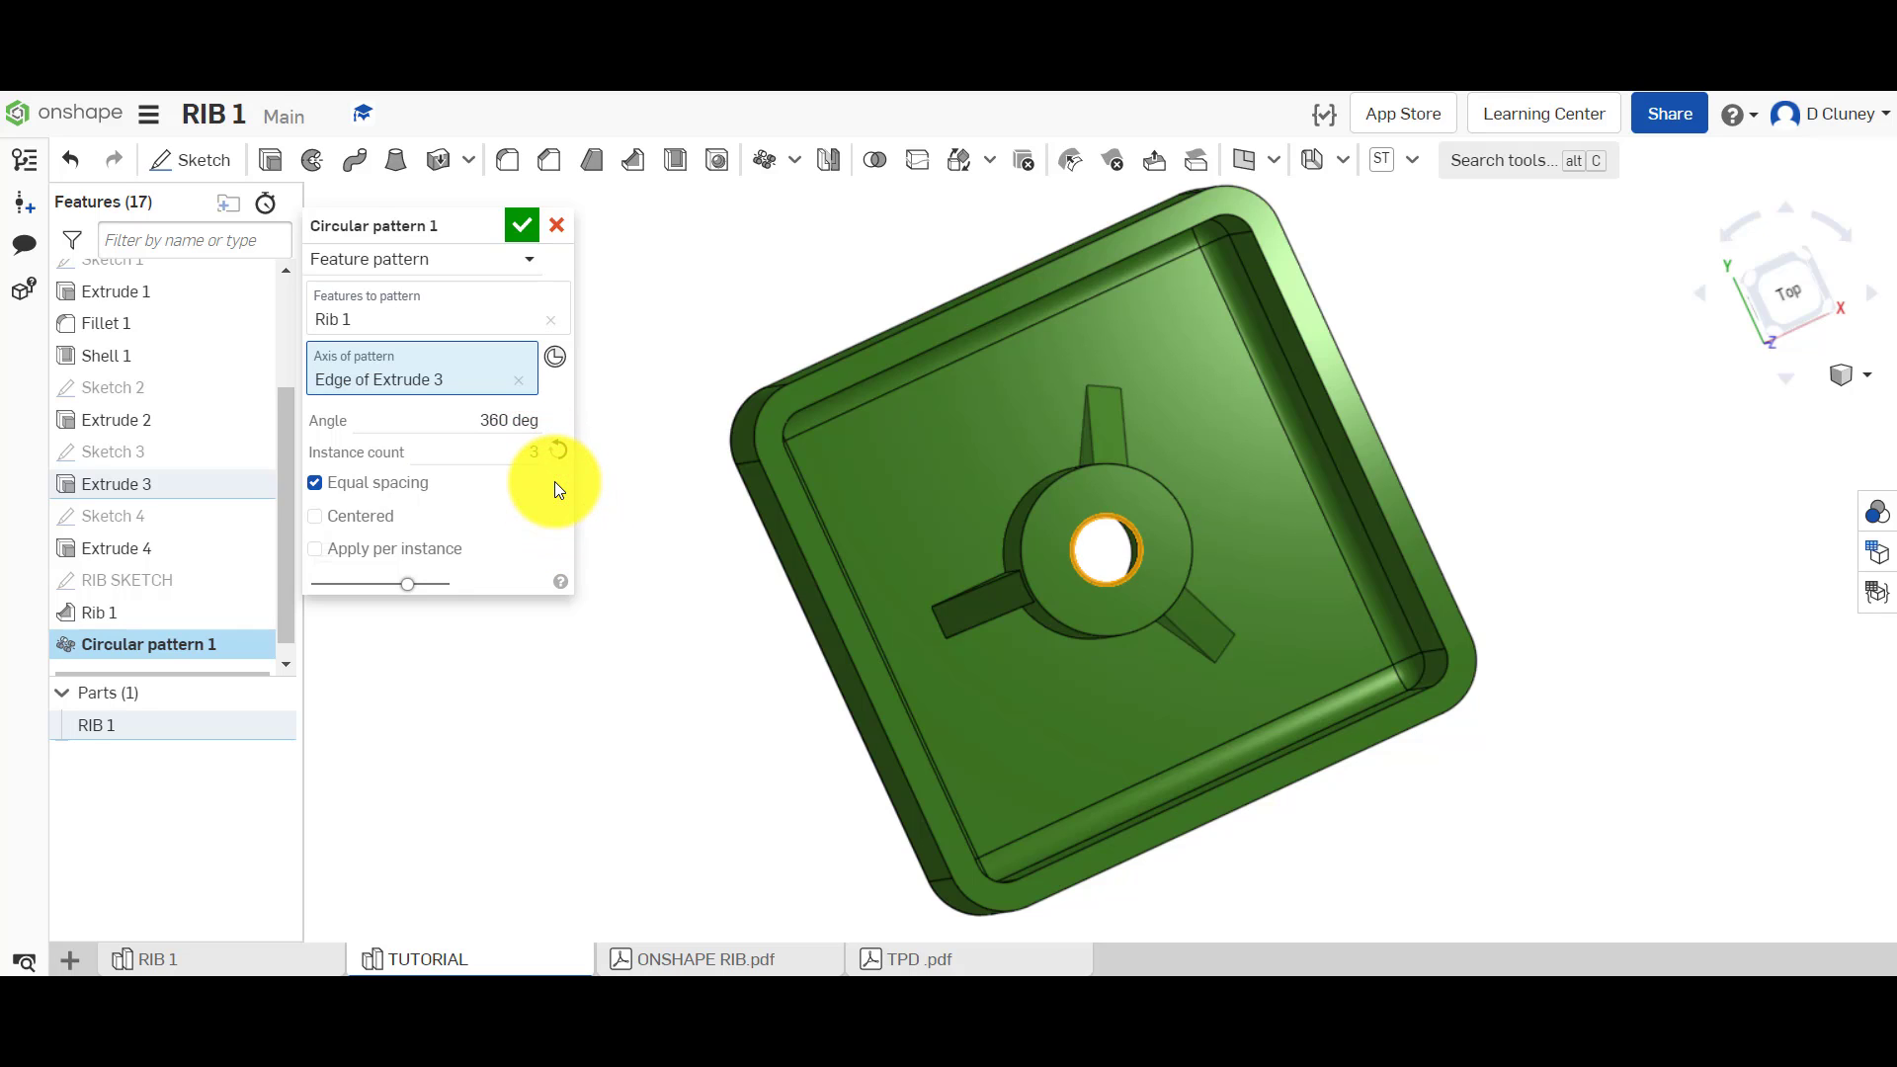
{"action": "mouse_move", "coordinate": [656, 563]}
{"action": "right_mouse_down"}
{"action": "mouse_move", "coordinate": [647, 524]}
{"action": "mouse_move", "coordinate": [648, 554]}
{"action": "right_mouse_up"}
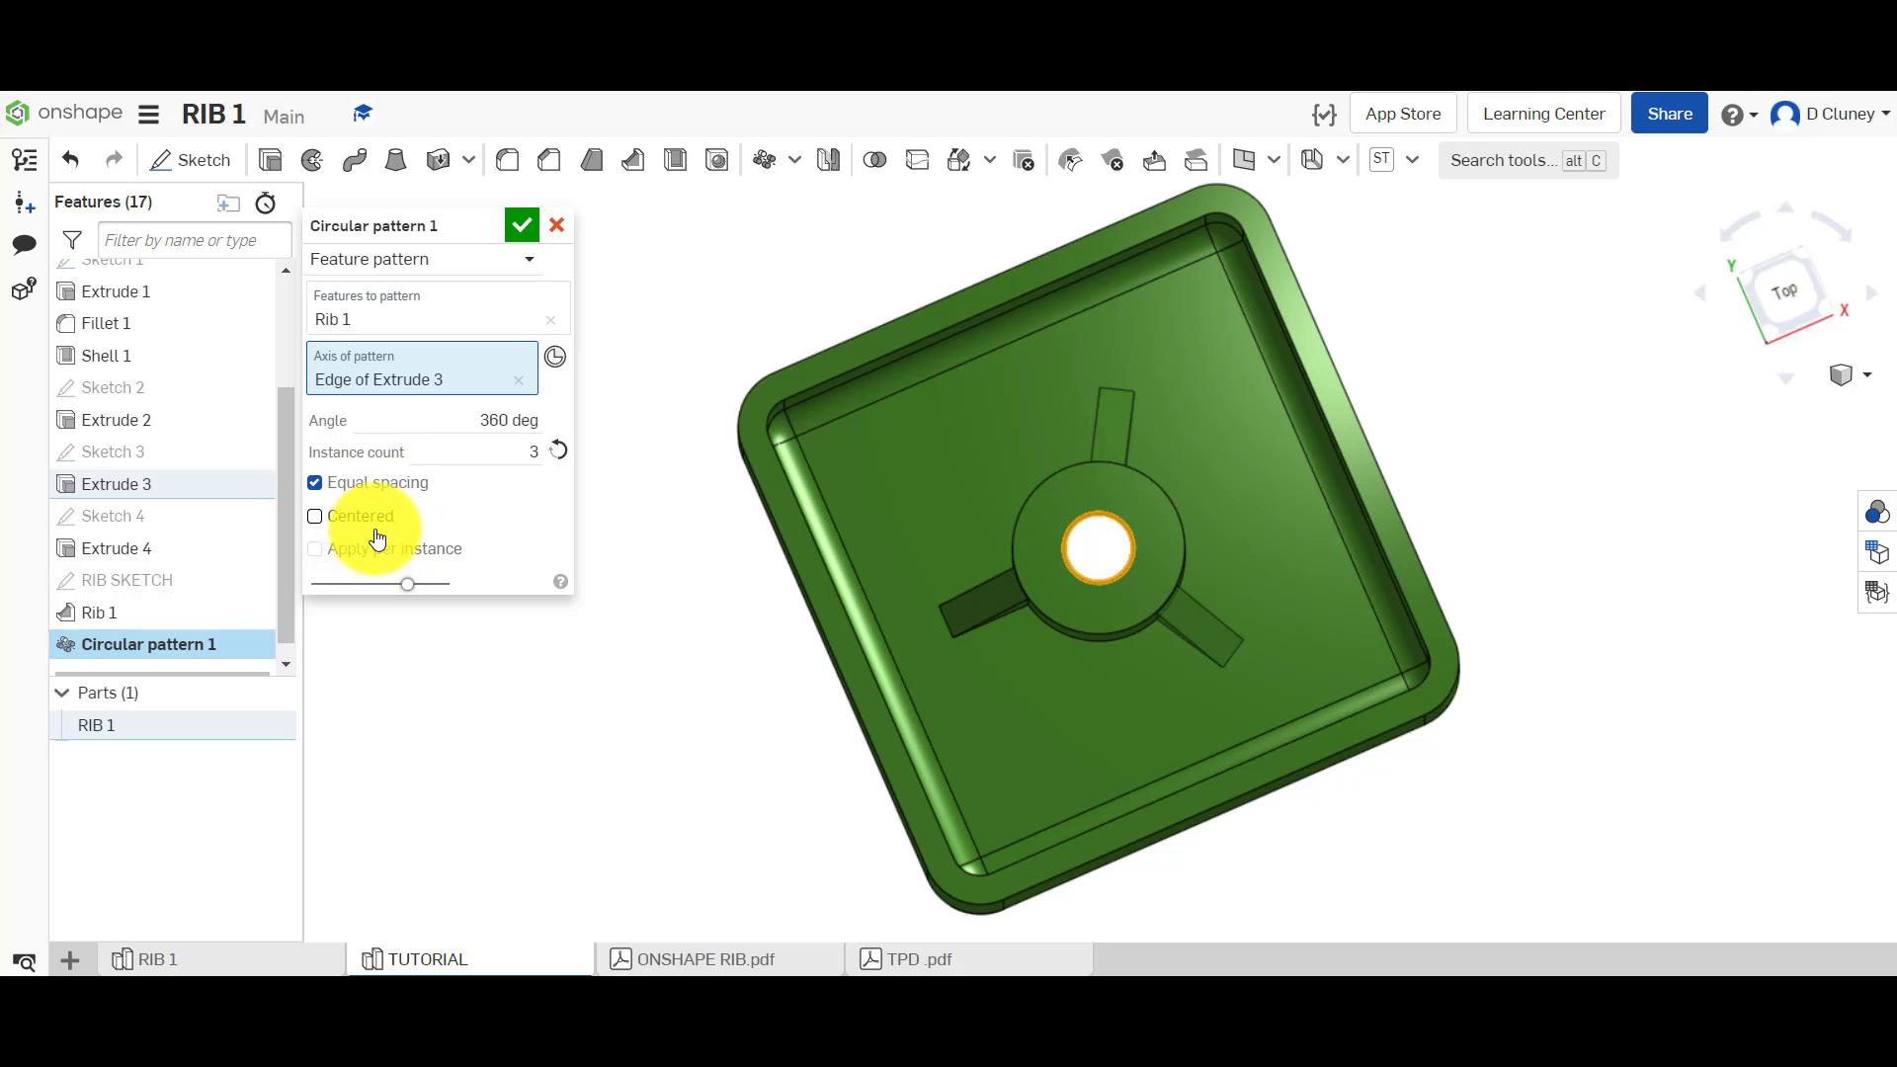
{"action": "right_click_drag", "start_coordinate": [656, 677], "coordinate": [669, 632]}
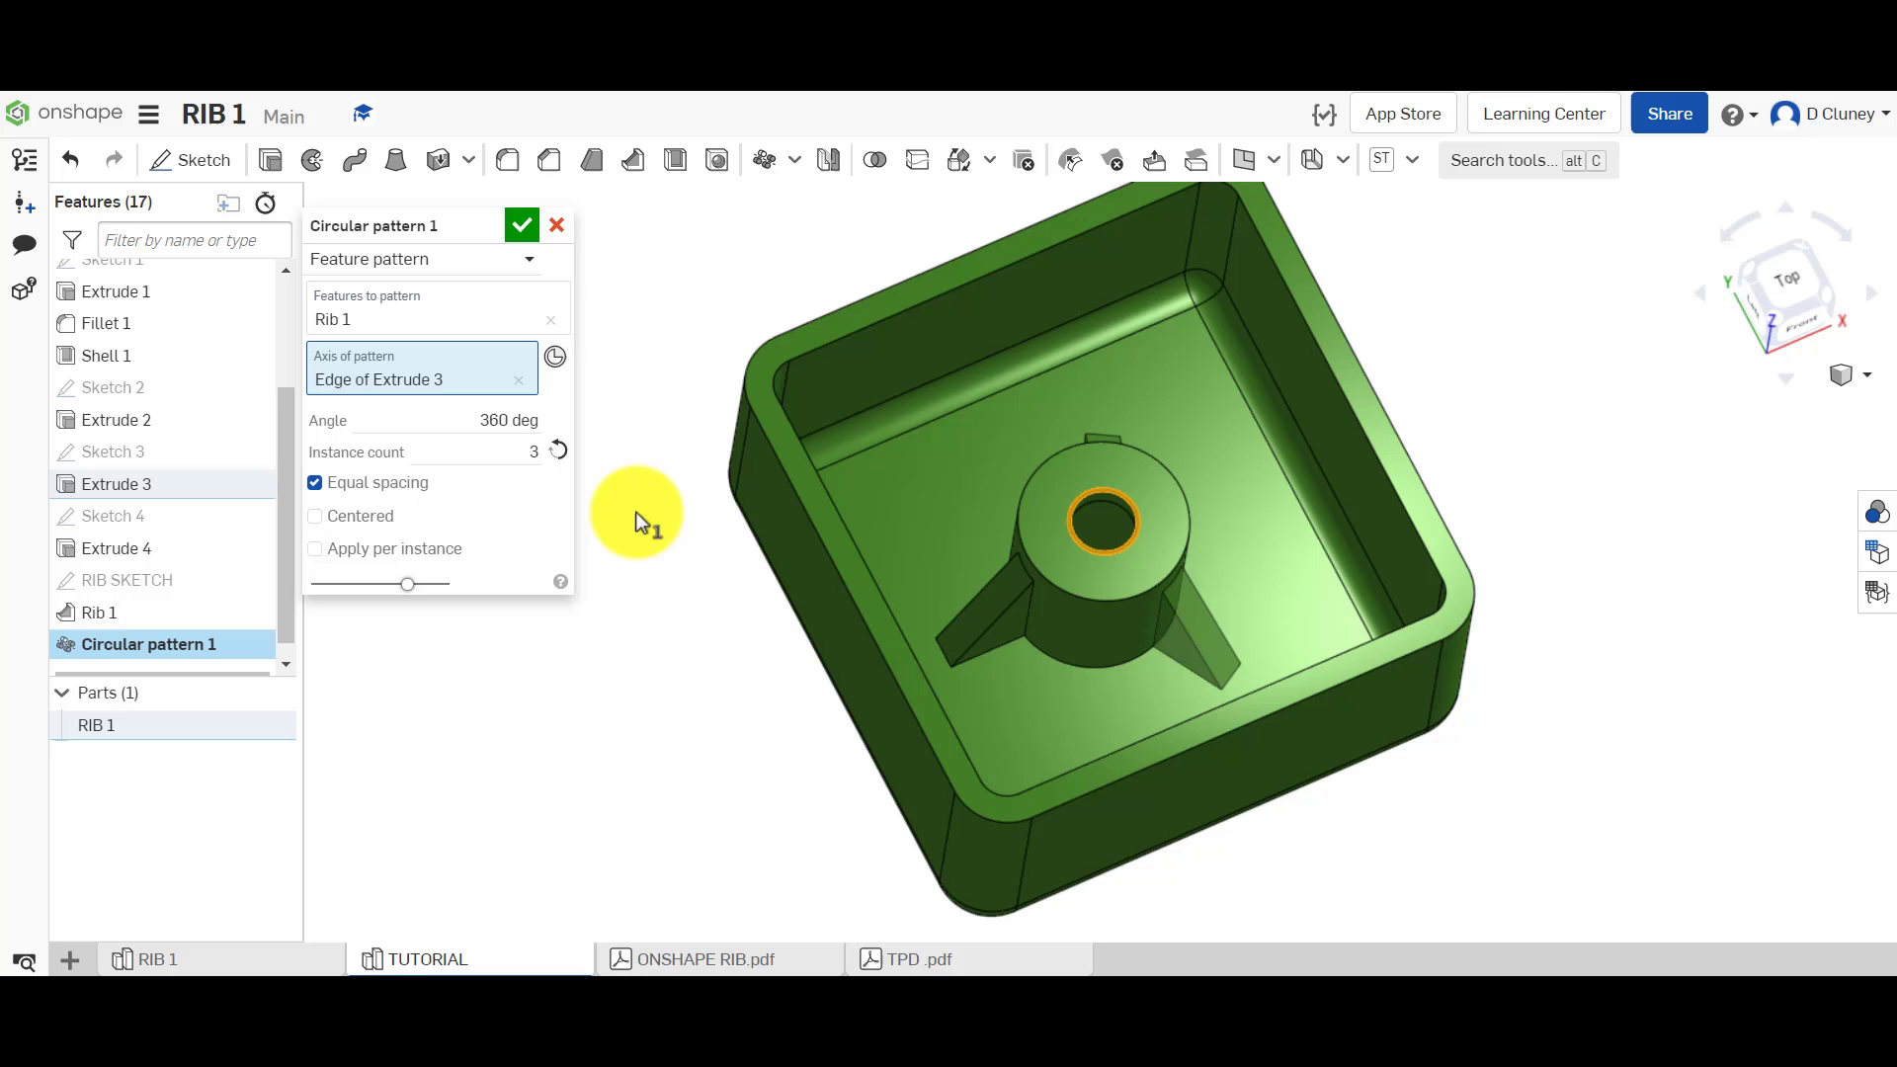
{"action": "left_click", "coordinate": [522, 229]}
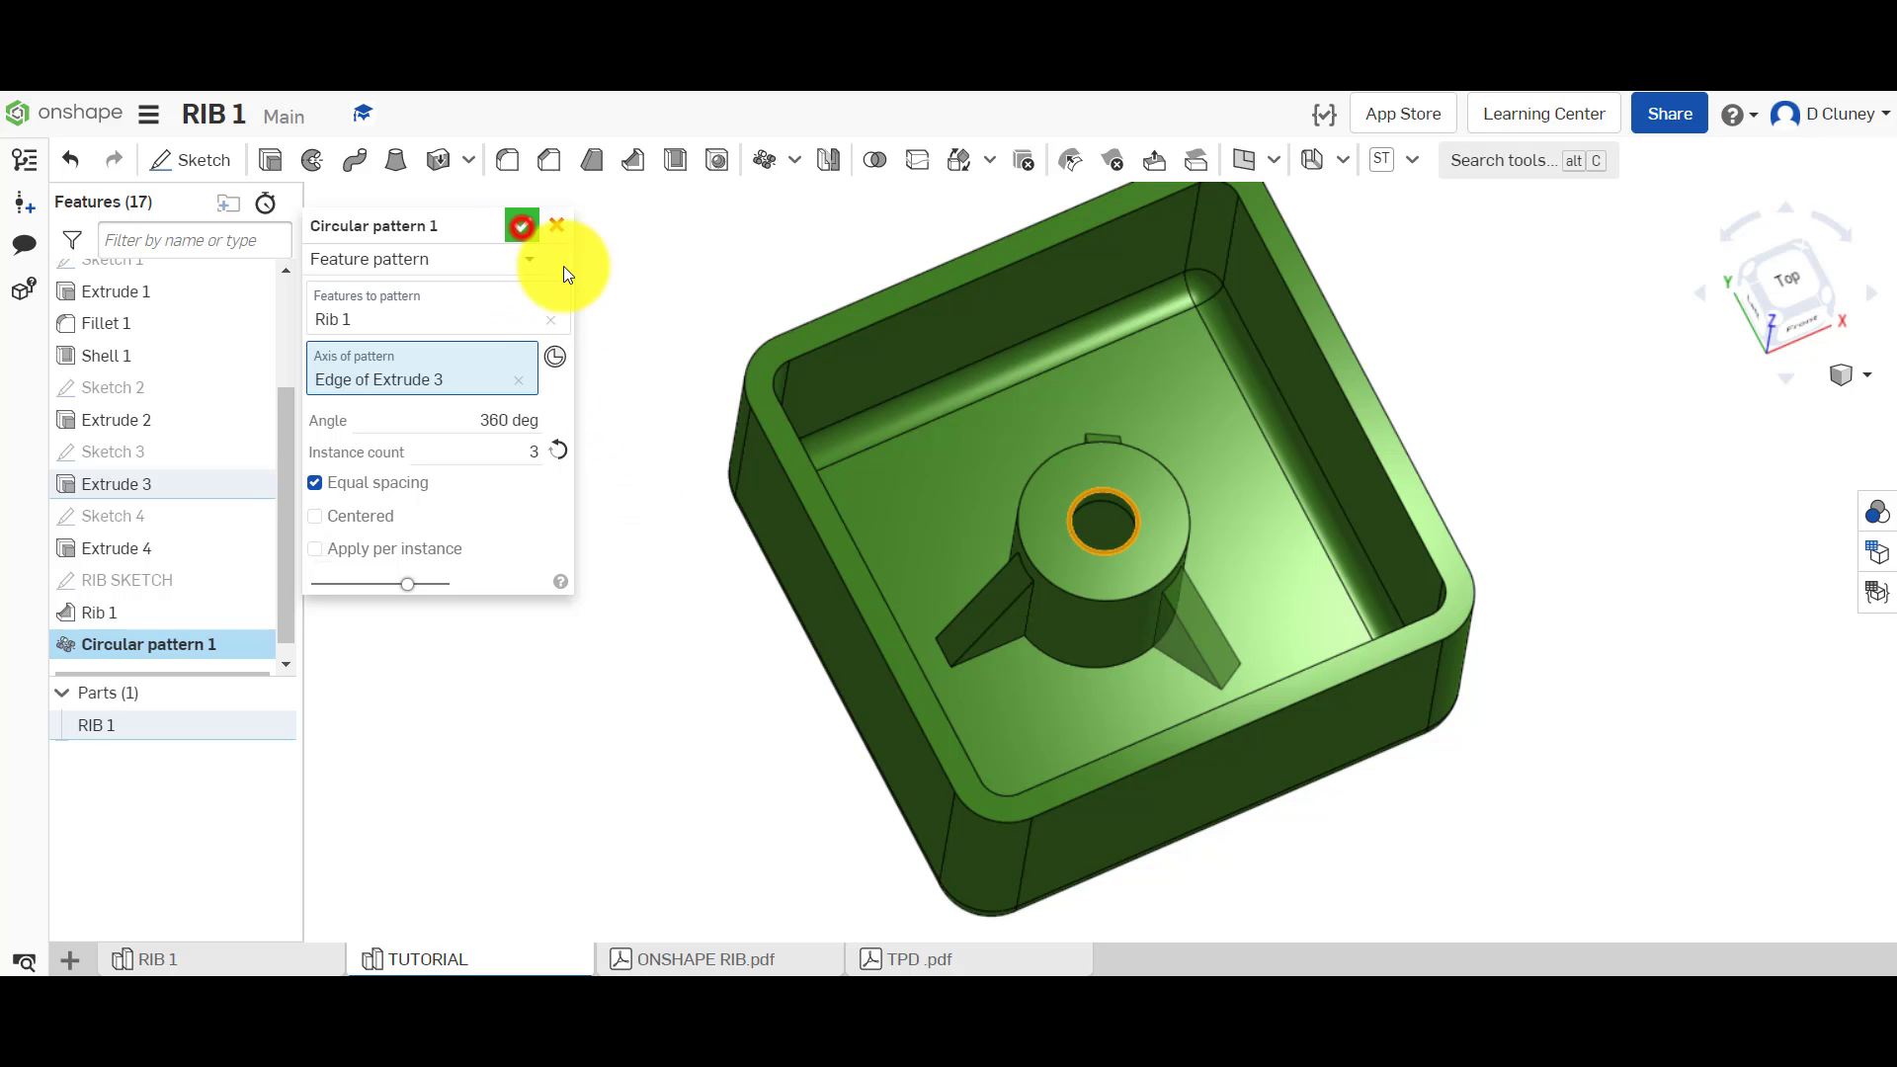
{"action": "mouse_move", "coordinate": [629, 429]}
{"action": "right_mouse_down"}
{"action": "mouse_move", "coordinate": [633, 514]}
{"action": "mouse_move", "coordinate": [622, 381]}
{"action": "mouse_move", "coordinate": [622, 500]}
{"action": "mouse_move", "coordinate": [633, 457]}
{"action": "right_mouse_up"}
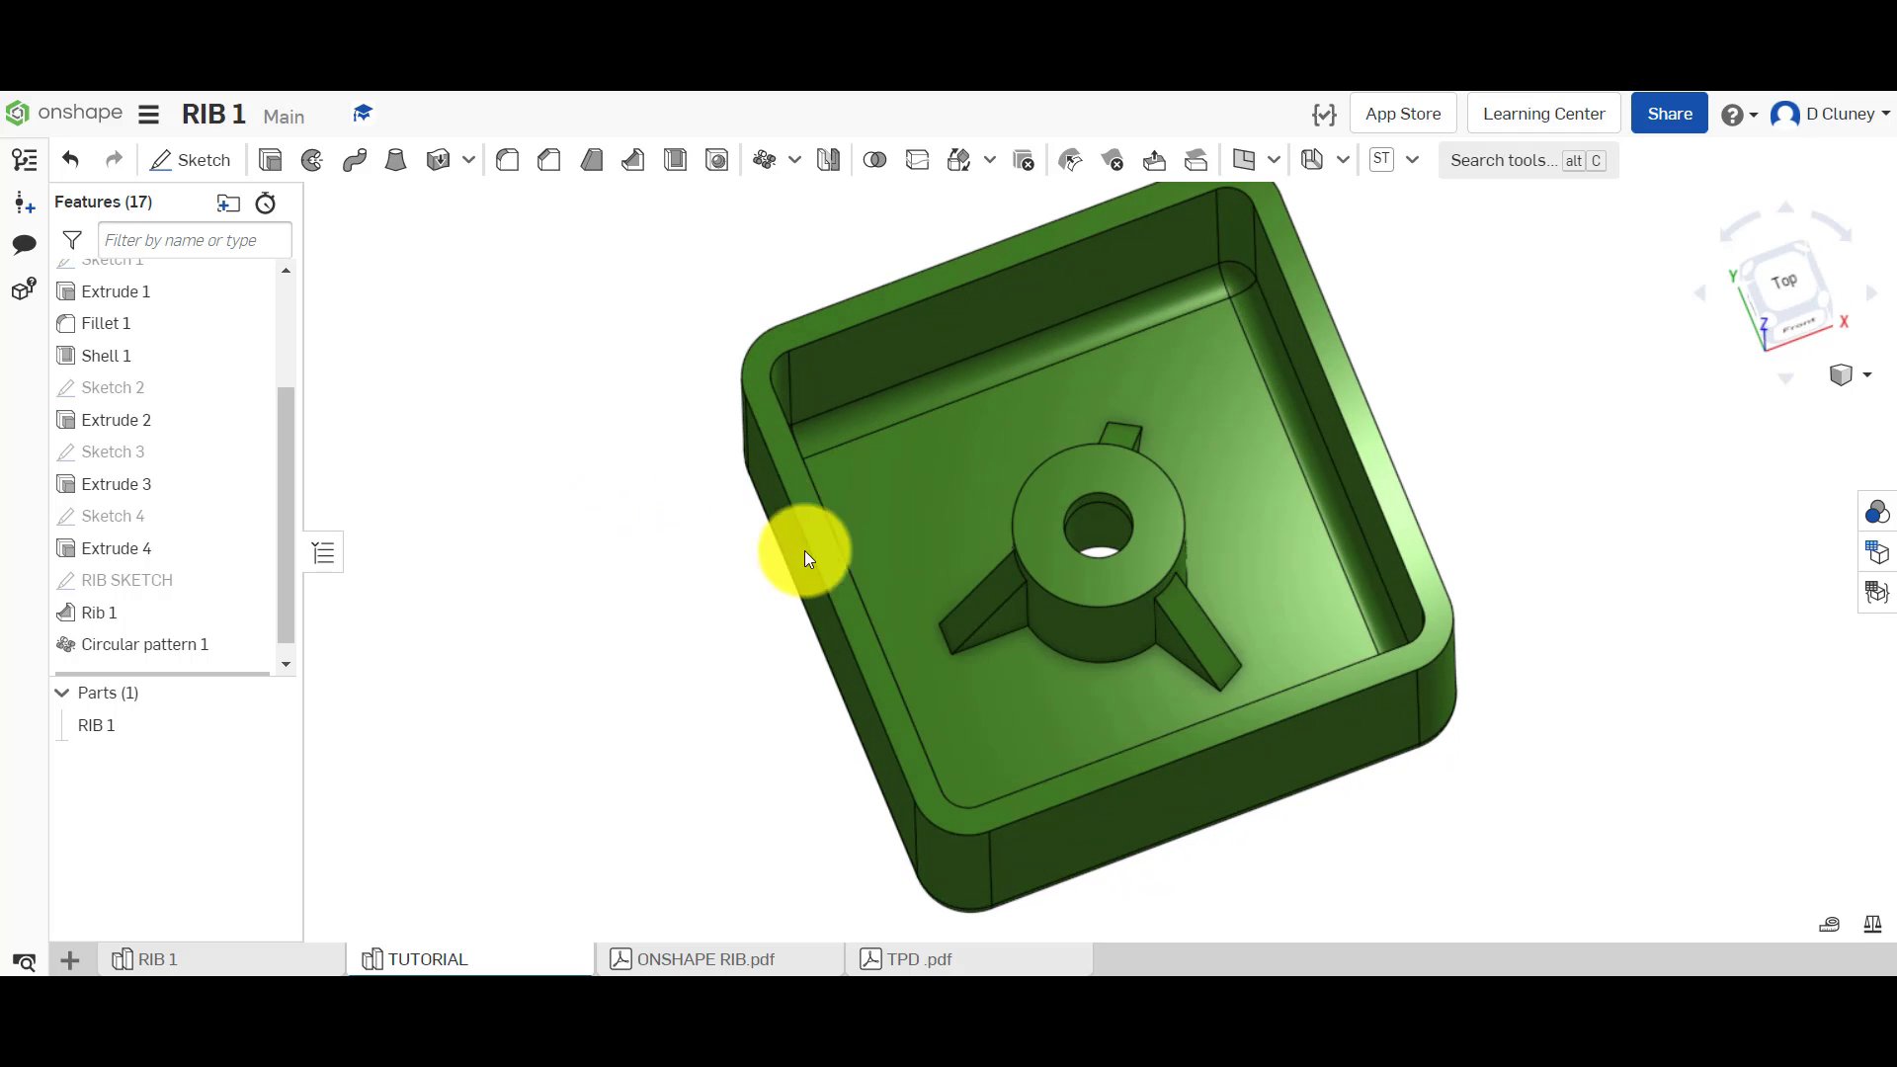